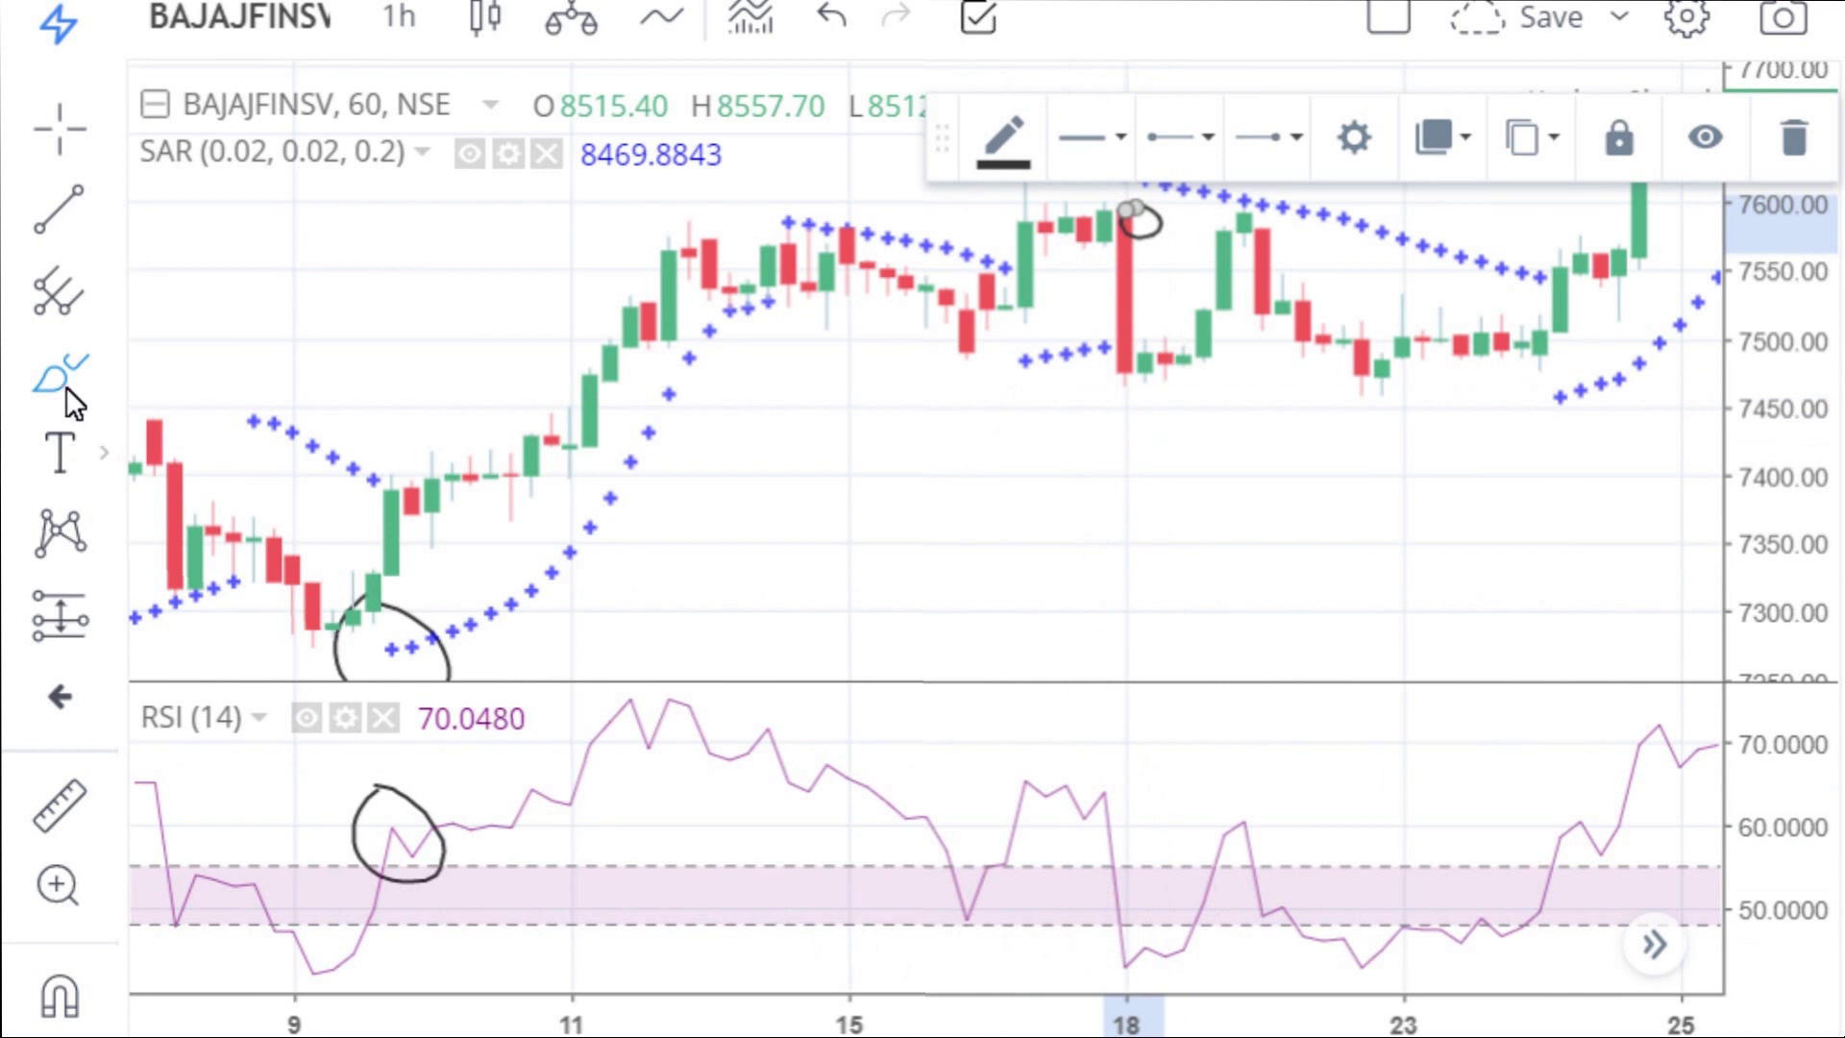
Draw a brush stroke on the BAJAJFINSV price chart from the circled SAR reversal near the 9th towards the drop on the 18th.
{"action": "left_click", "coordinate": [113, 371]}
{"action": "left_click", "coordinate": [829, 475]}
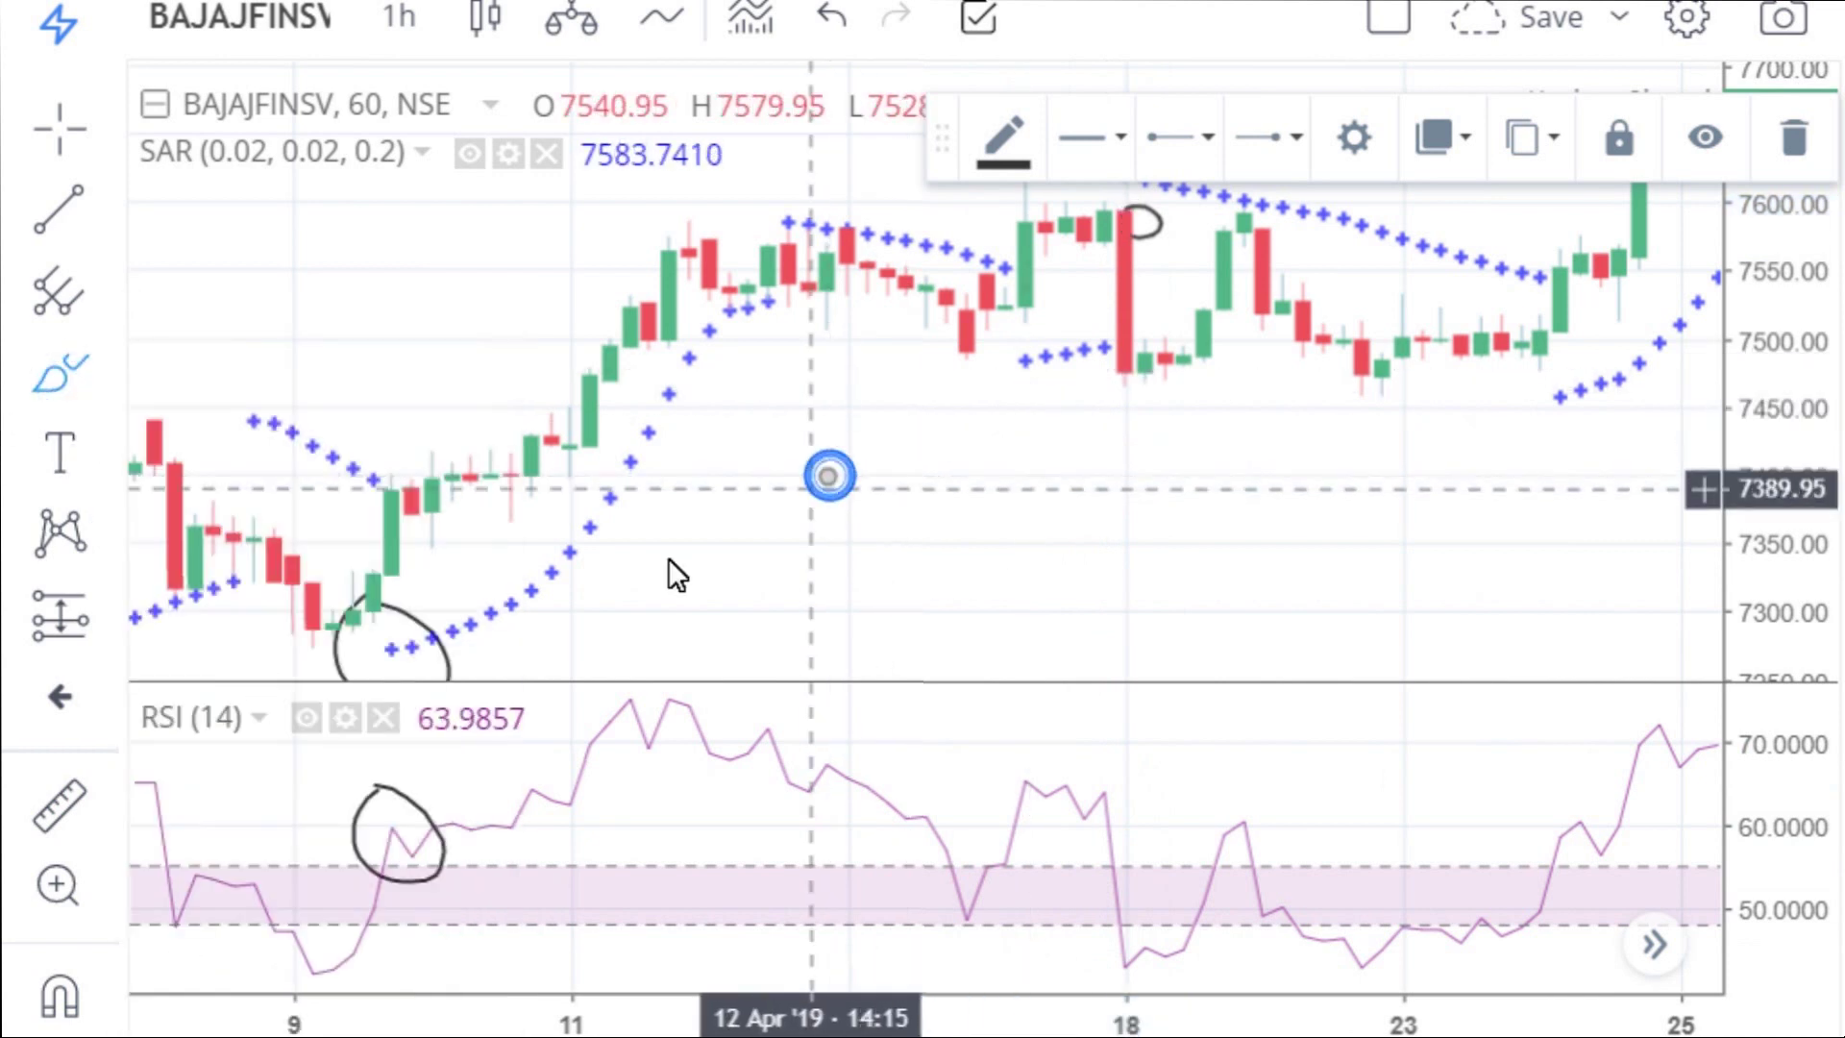
{"action": "mouse_move", "coordinate": [476, 638]}
{"action": "left_mouse_down"}
{"action": "mouse_move", "coordinate": [738, 532]}
{"action": "mouse_move", "coordinate": [1111, 331]}
{"action": "mouse_move", "coordinate": [1168, 375]}
{"action": "mouse_move", "coordinate": [1120, 353]}
{"action": "left_mouse_up"}
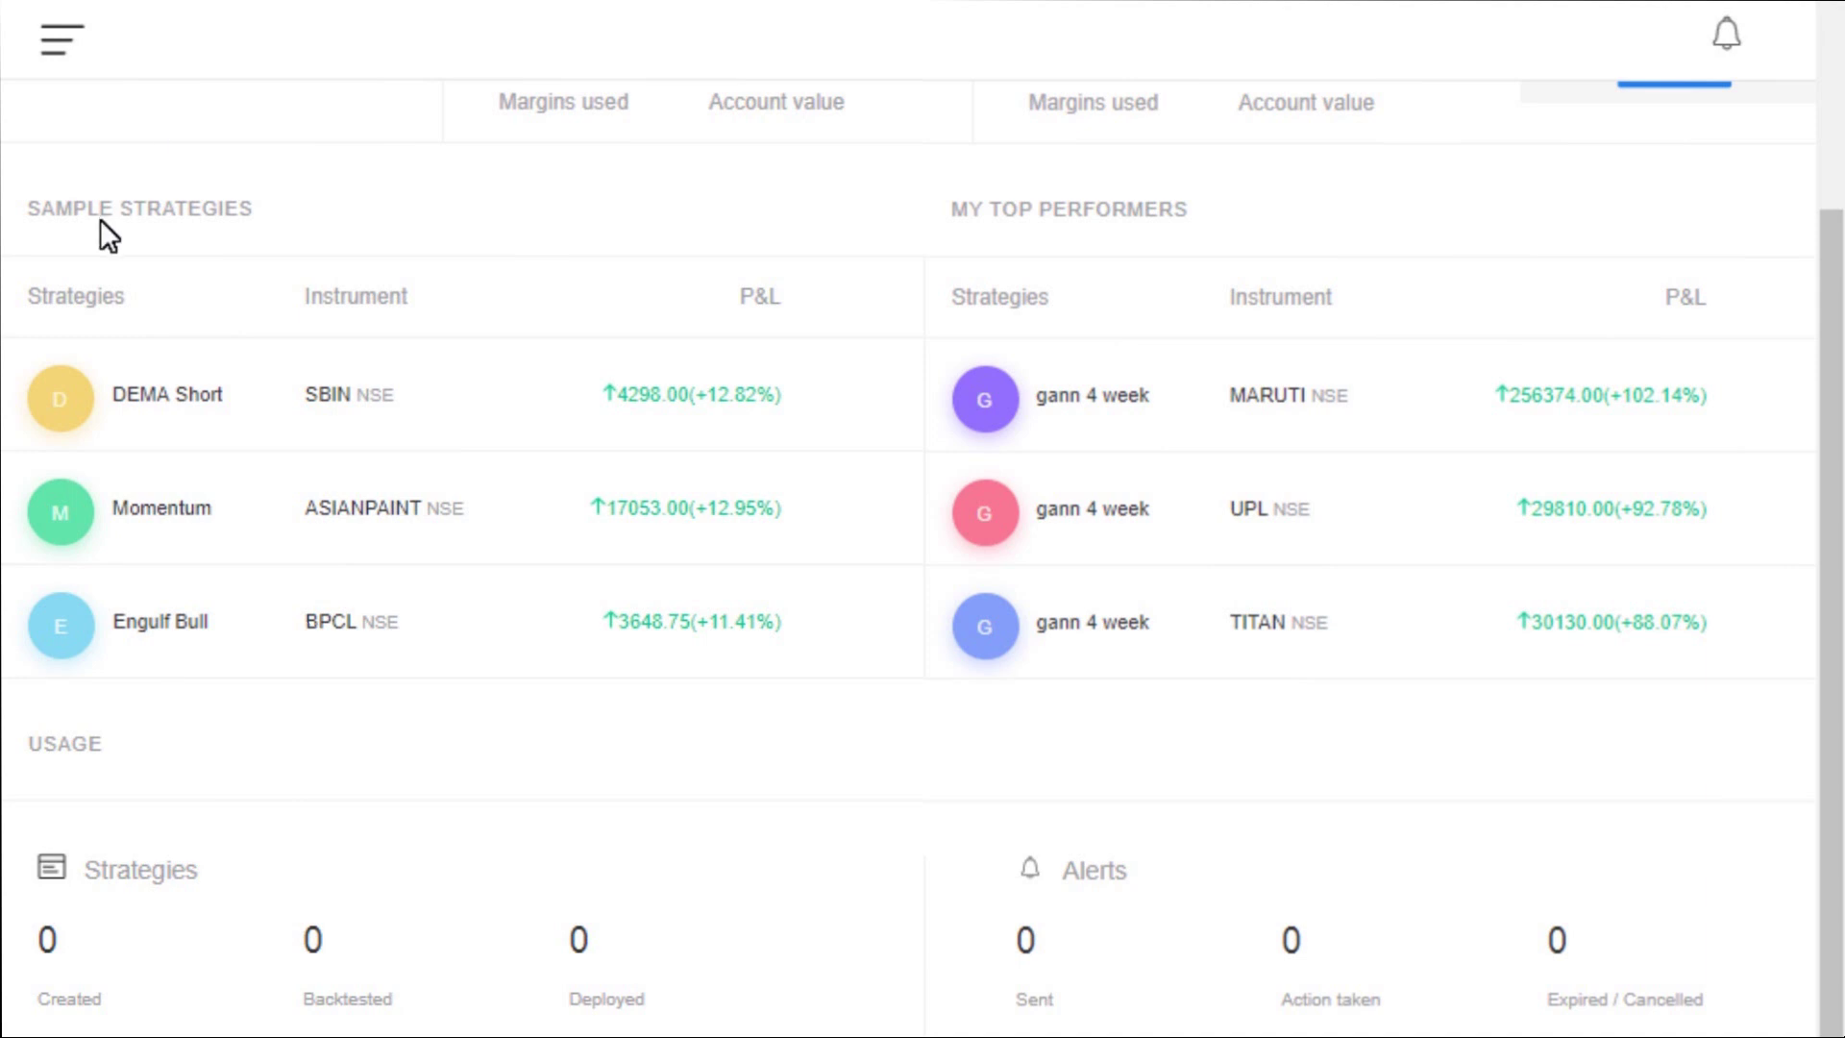
Switch to the algo-trading site, start creating a new strategy and add KOTAKBANK NSE as its first instrument.
{"action": "left_click", "coordinate": [61, 46]}
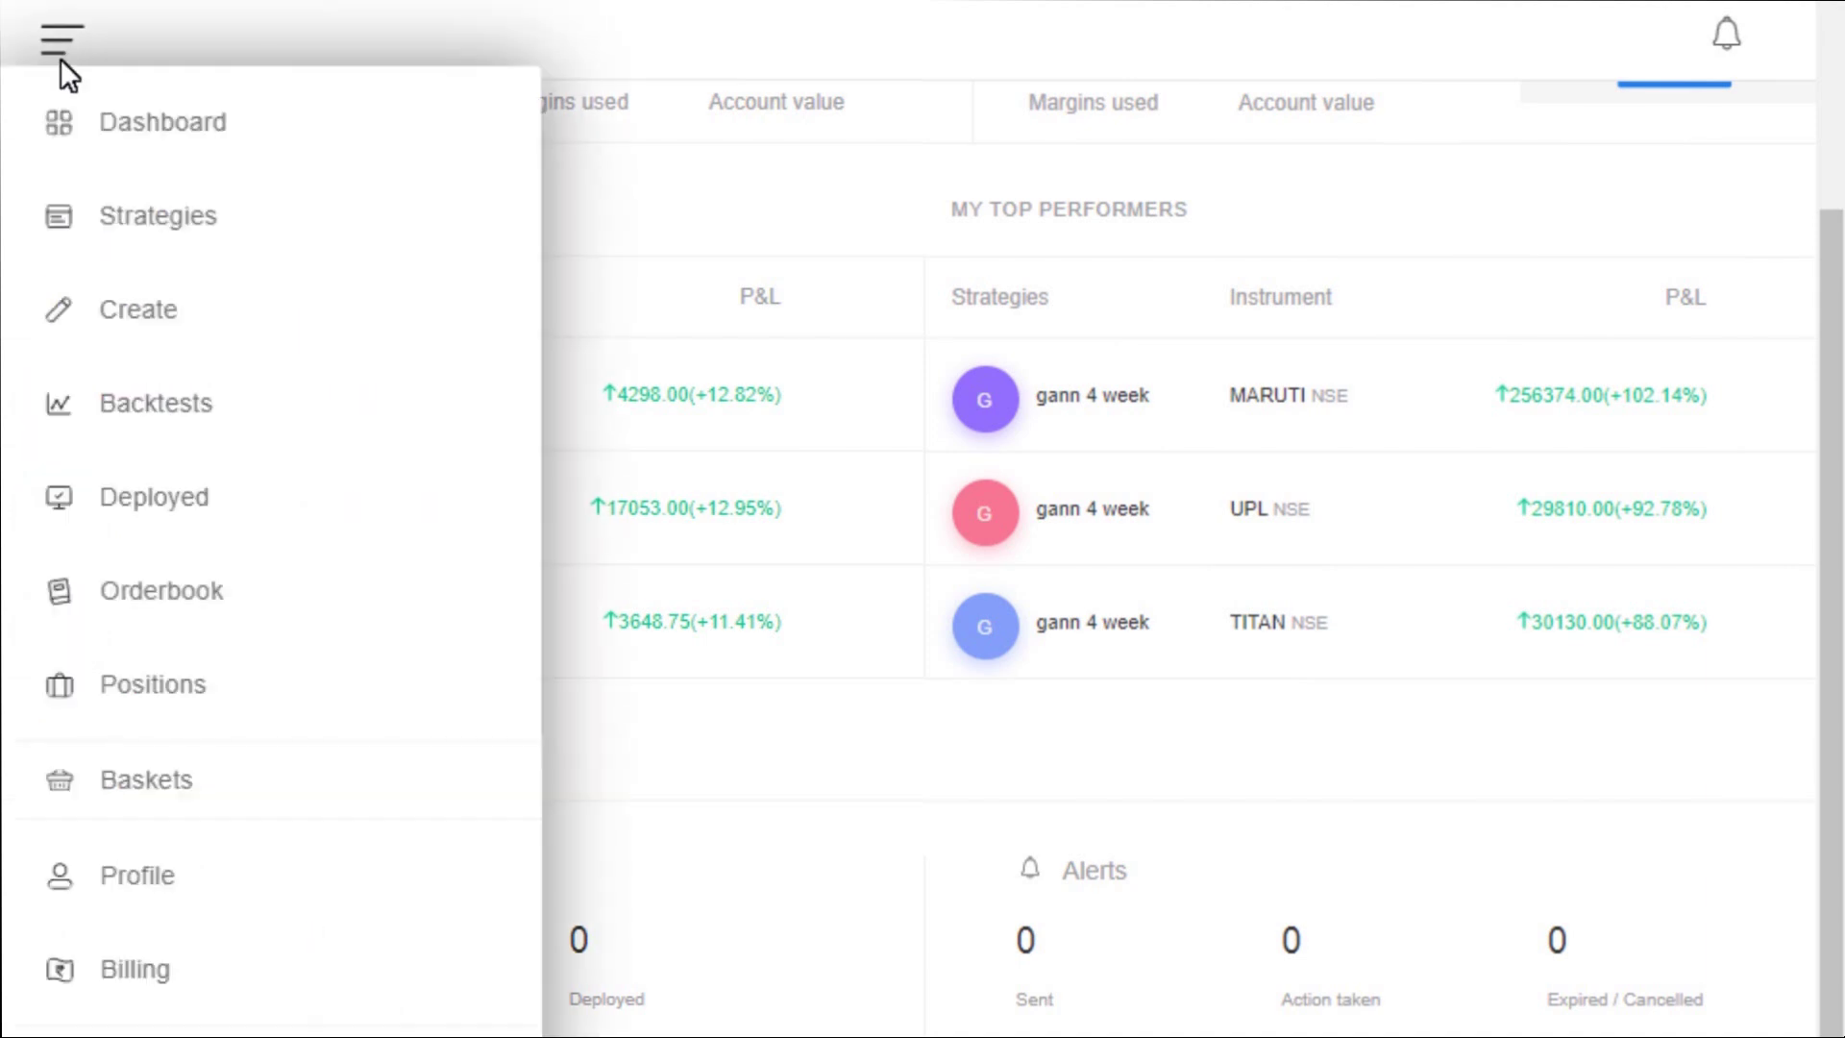
{"action": "left_click", "coordinate": [123, 314]}
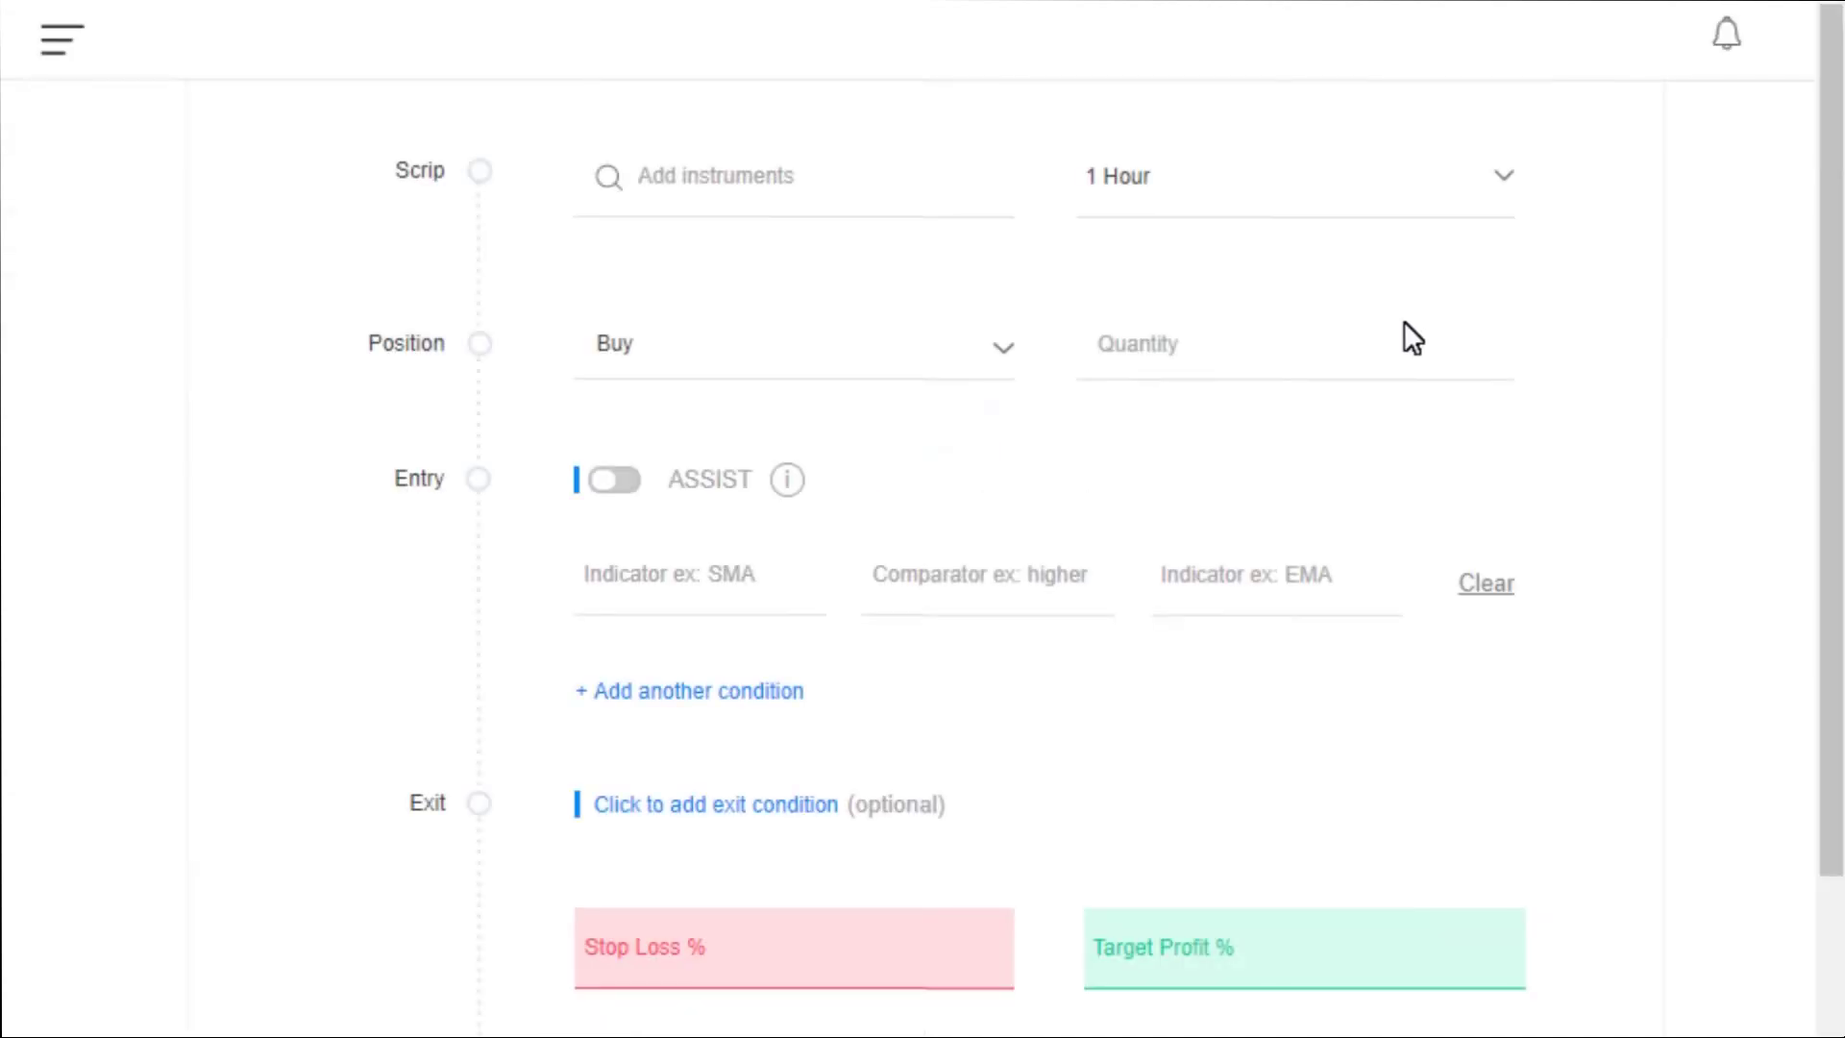
{"action": "left_click", "coordinate": [755, 198]}
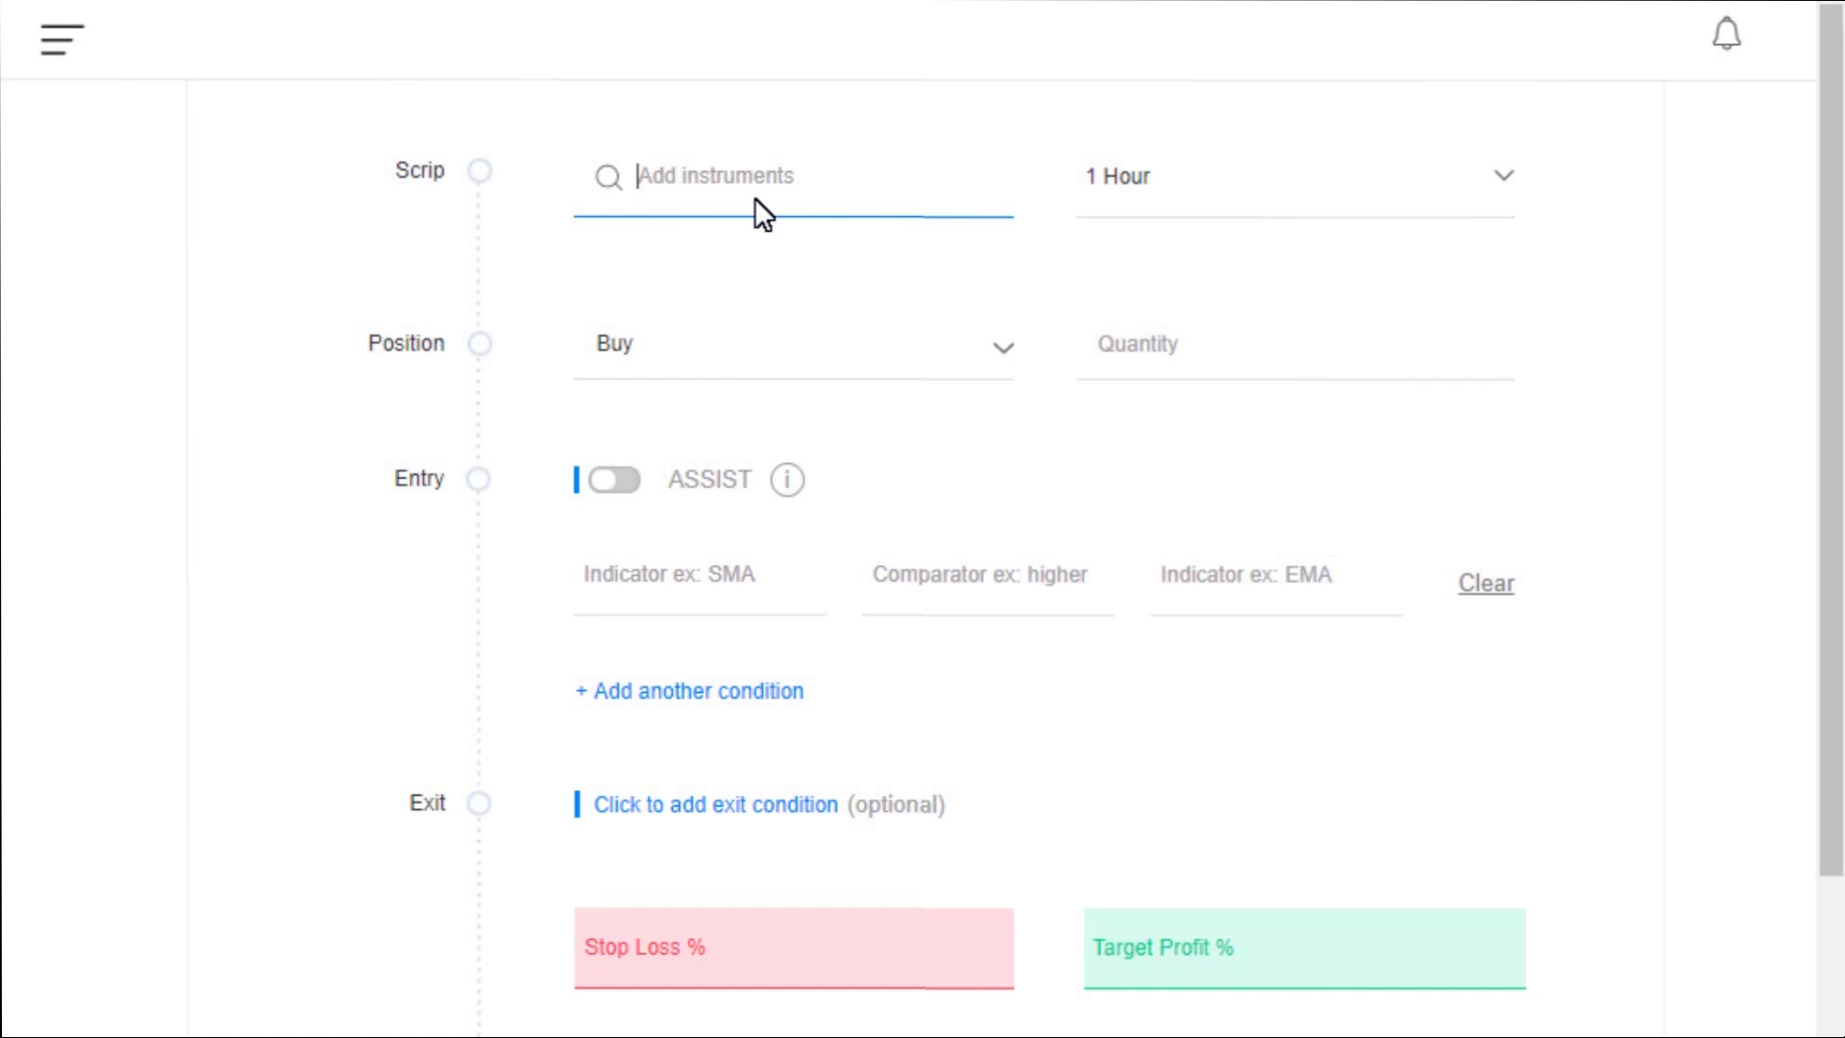
{"action": "type", "text": "k"}
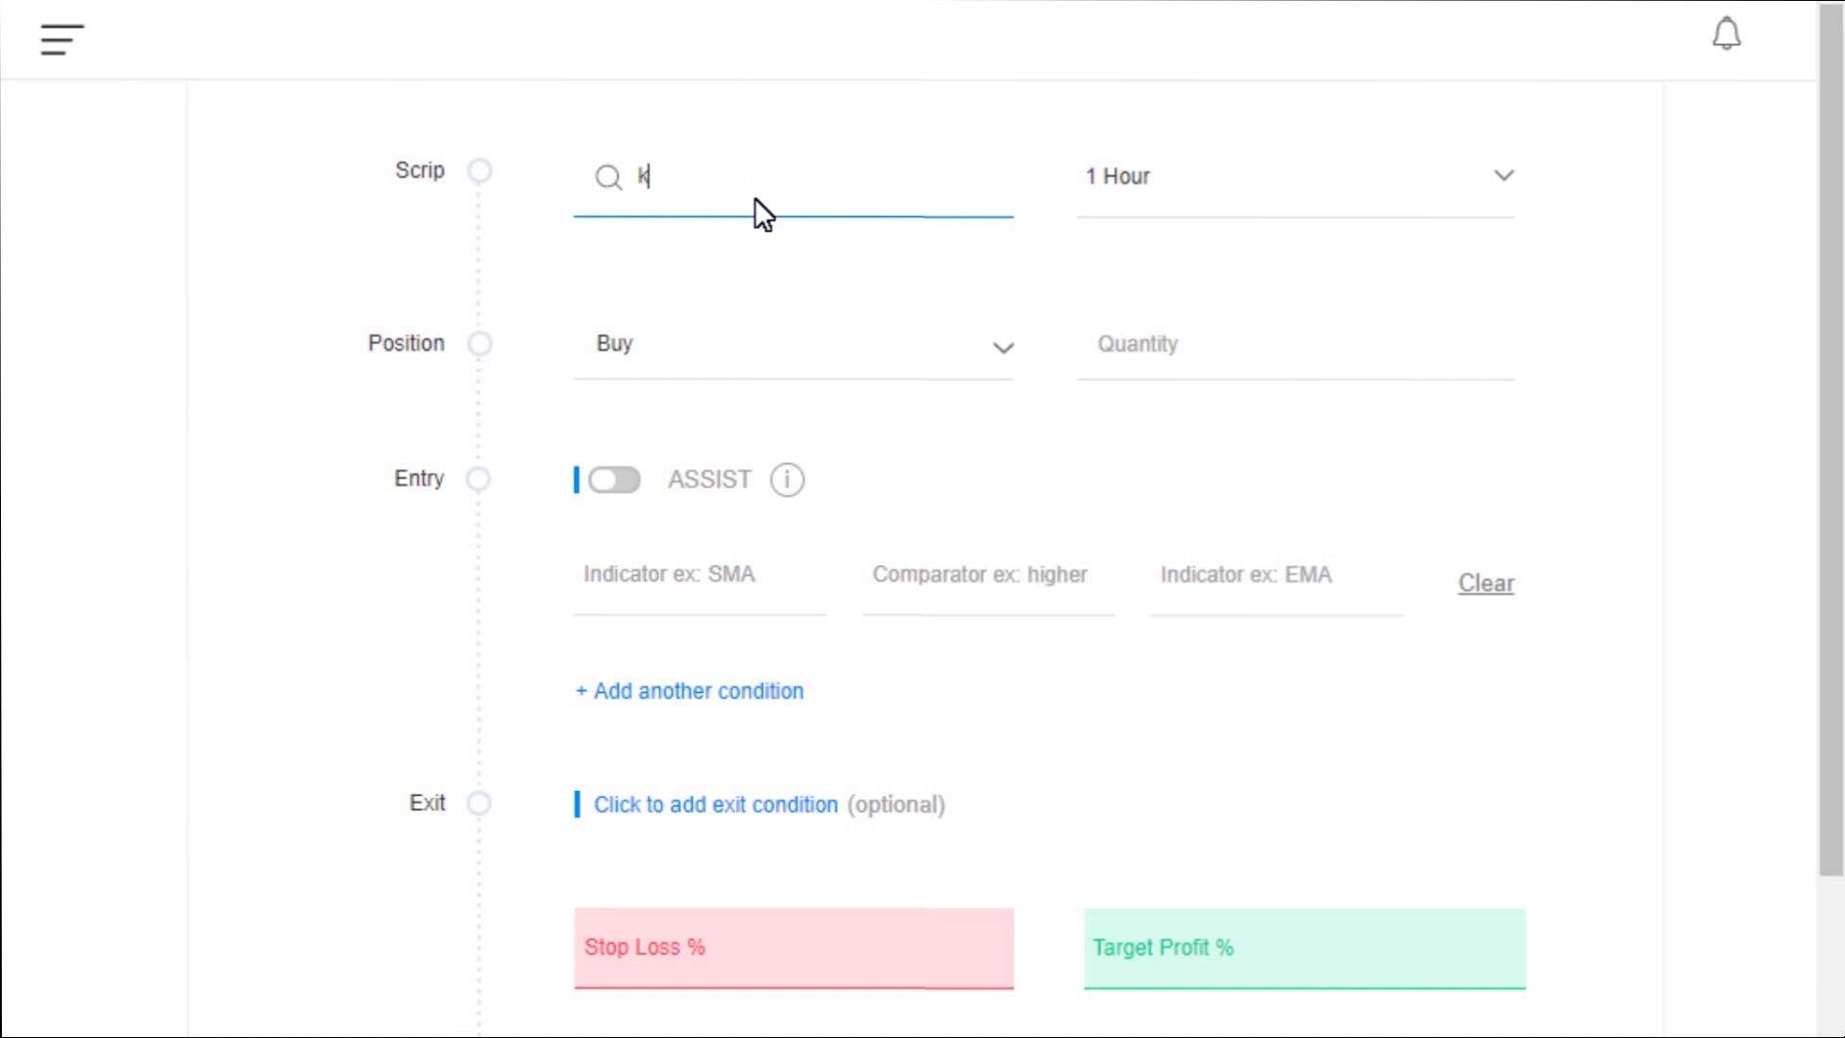
{"action": "type", "text": "otak"}
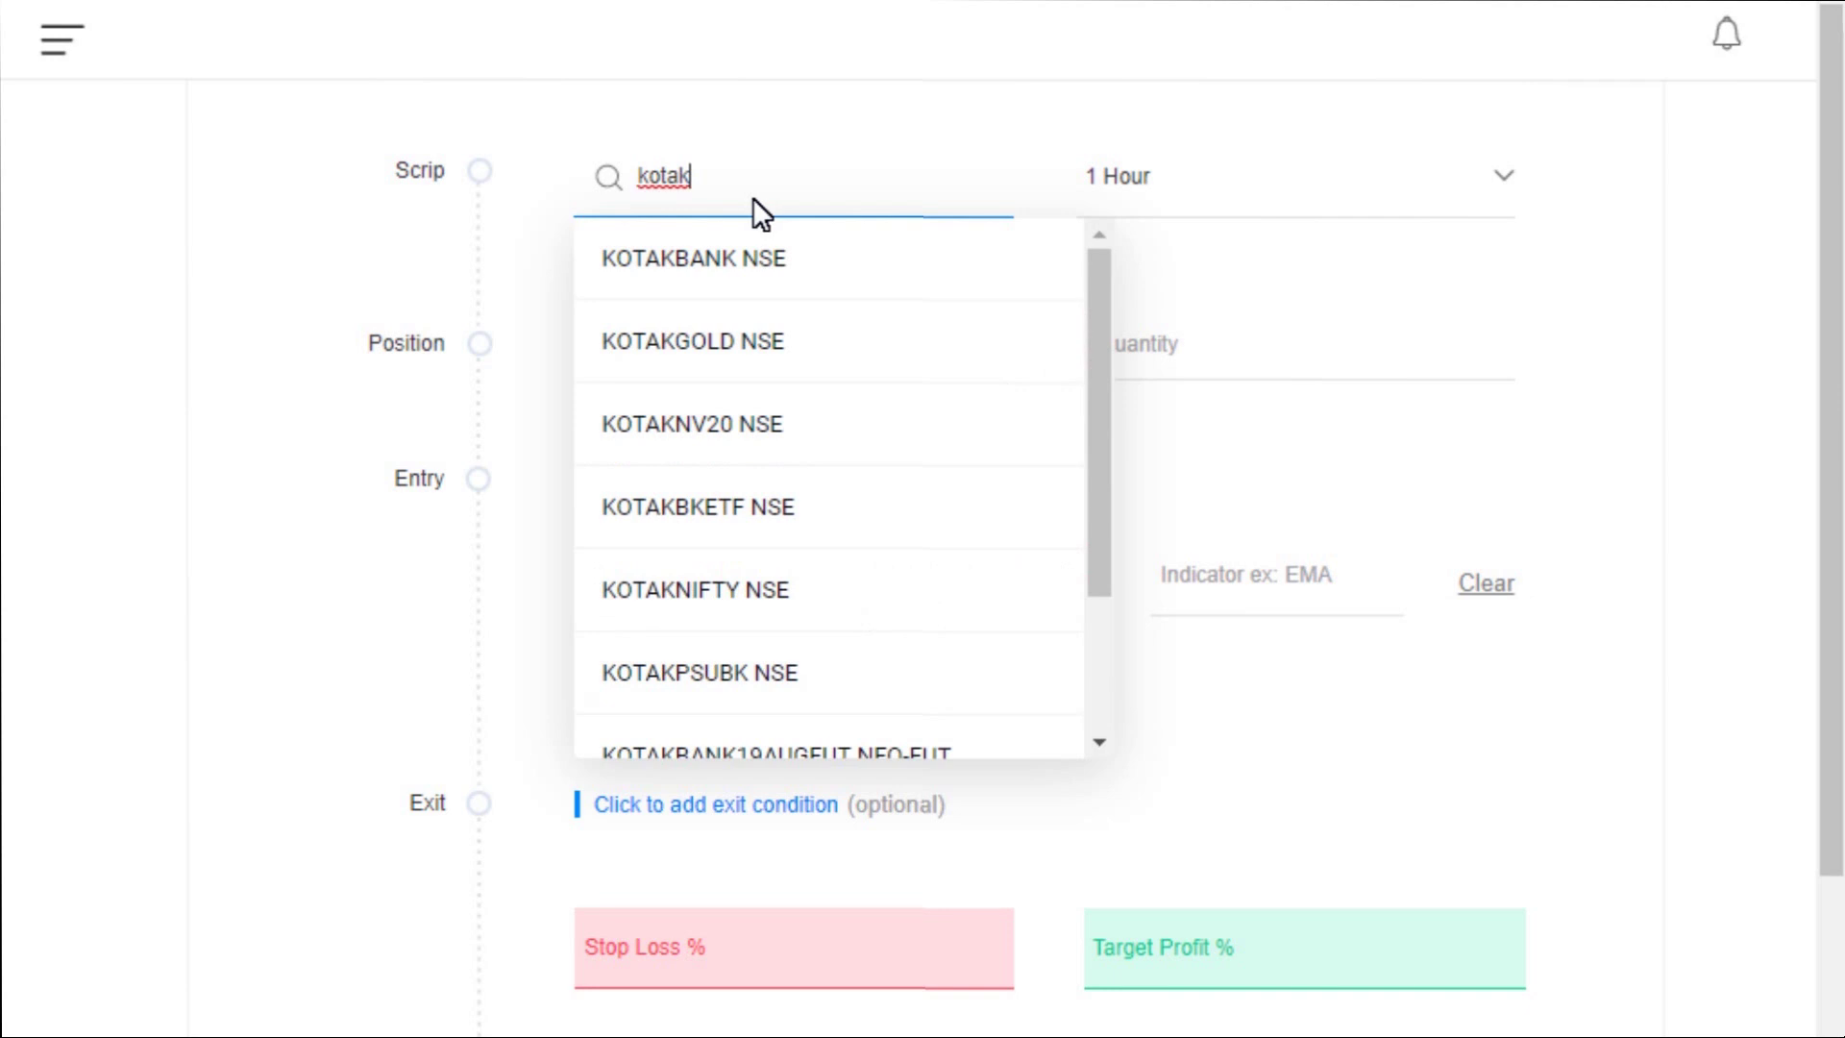
{"action": "left_click", "coordinate": [719, 250]}
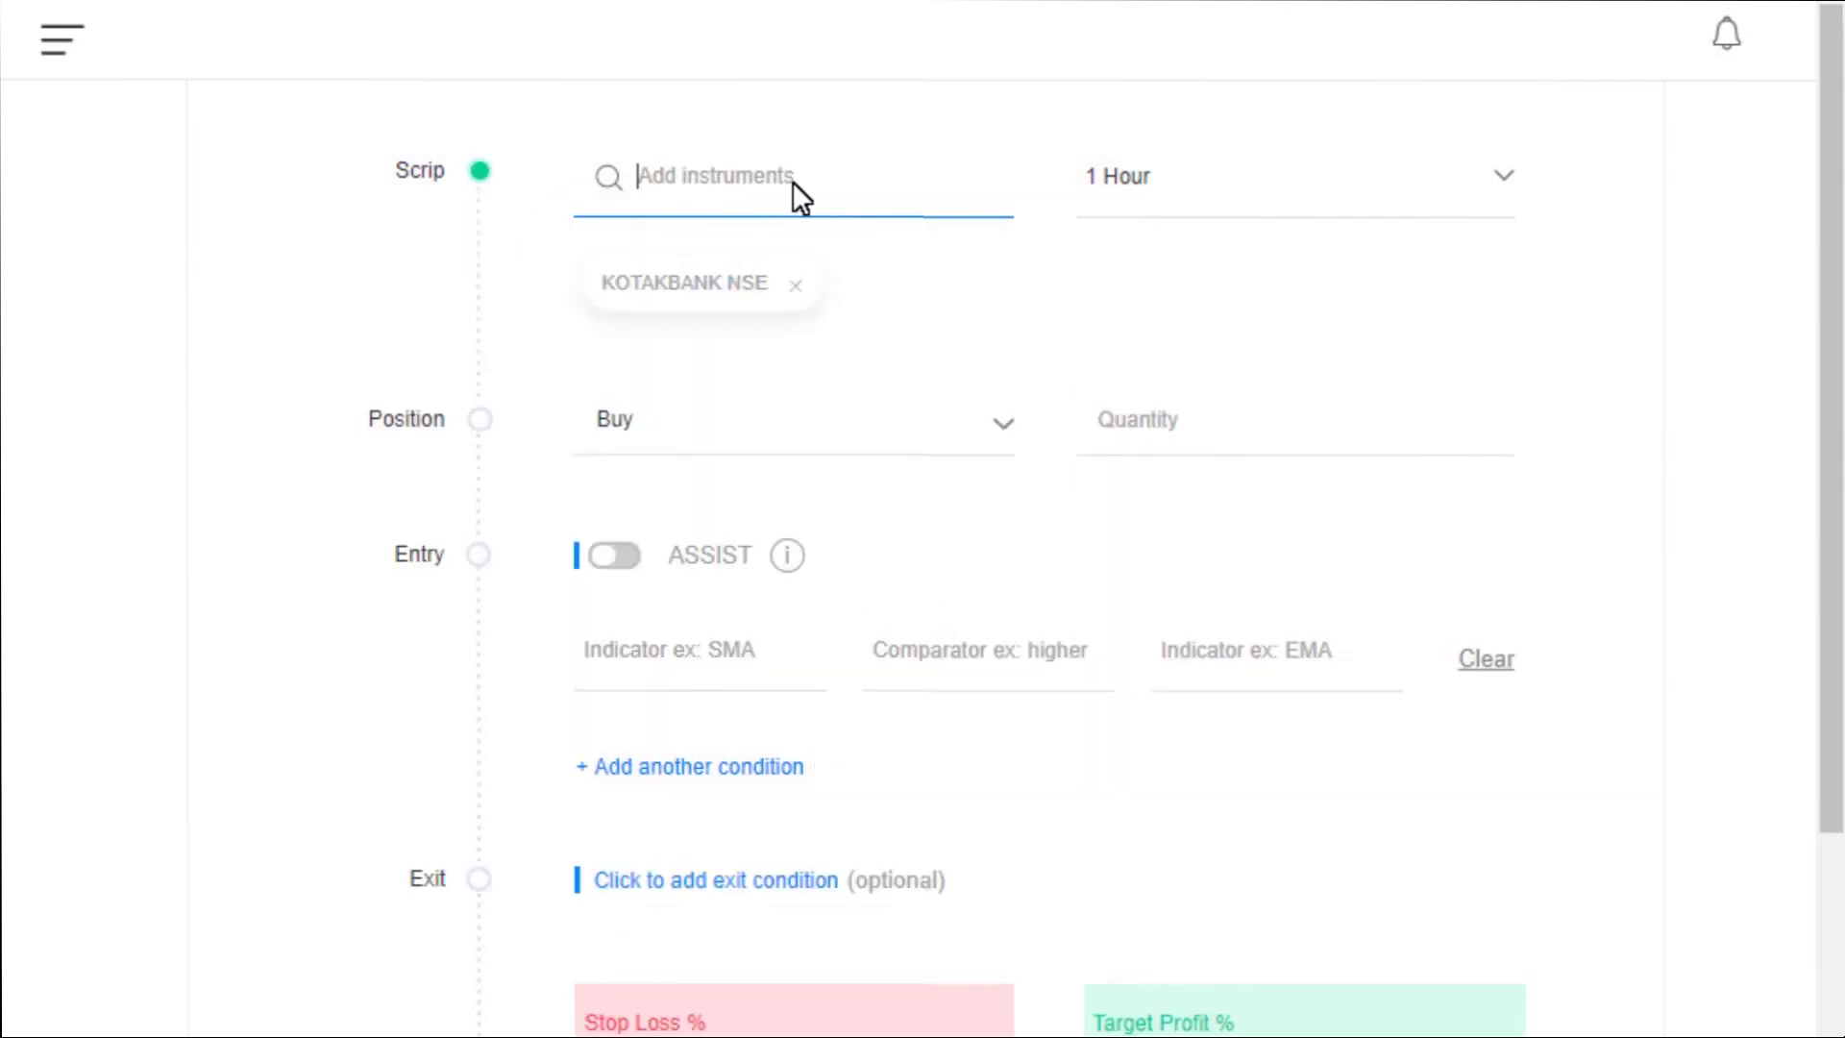
Add ICICIBANK NSE and BAJAJFINSV NSE to the strategy's instruments.
{"action": "type", "text": "icici"}
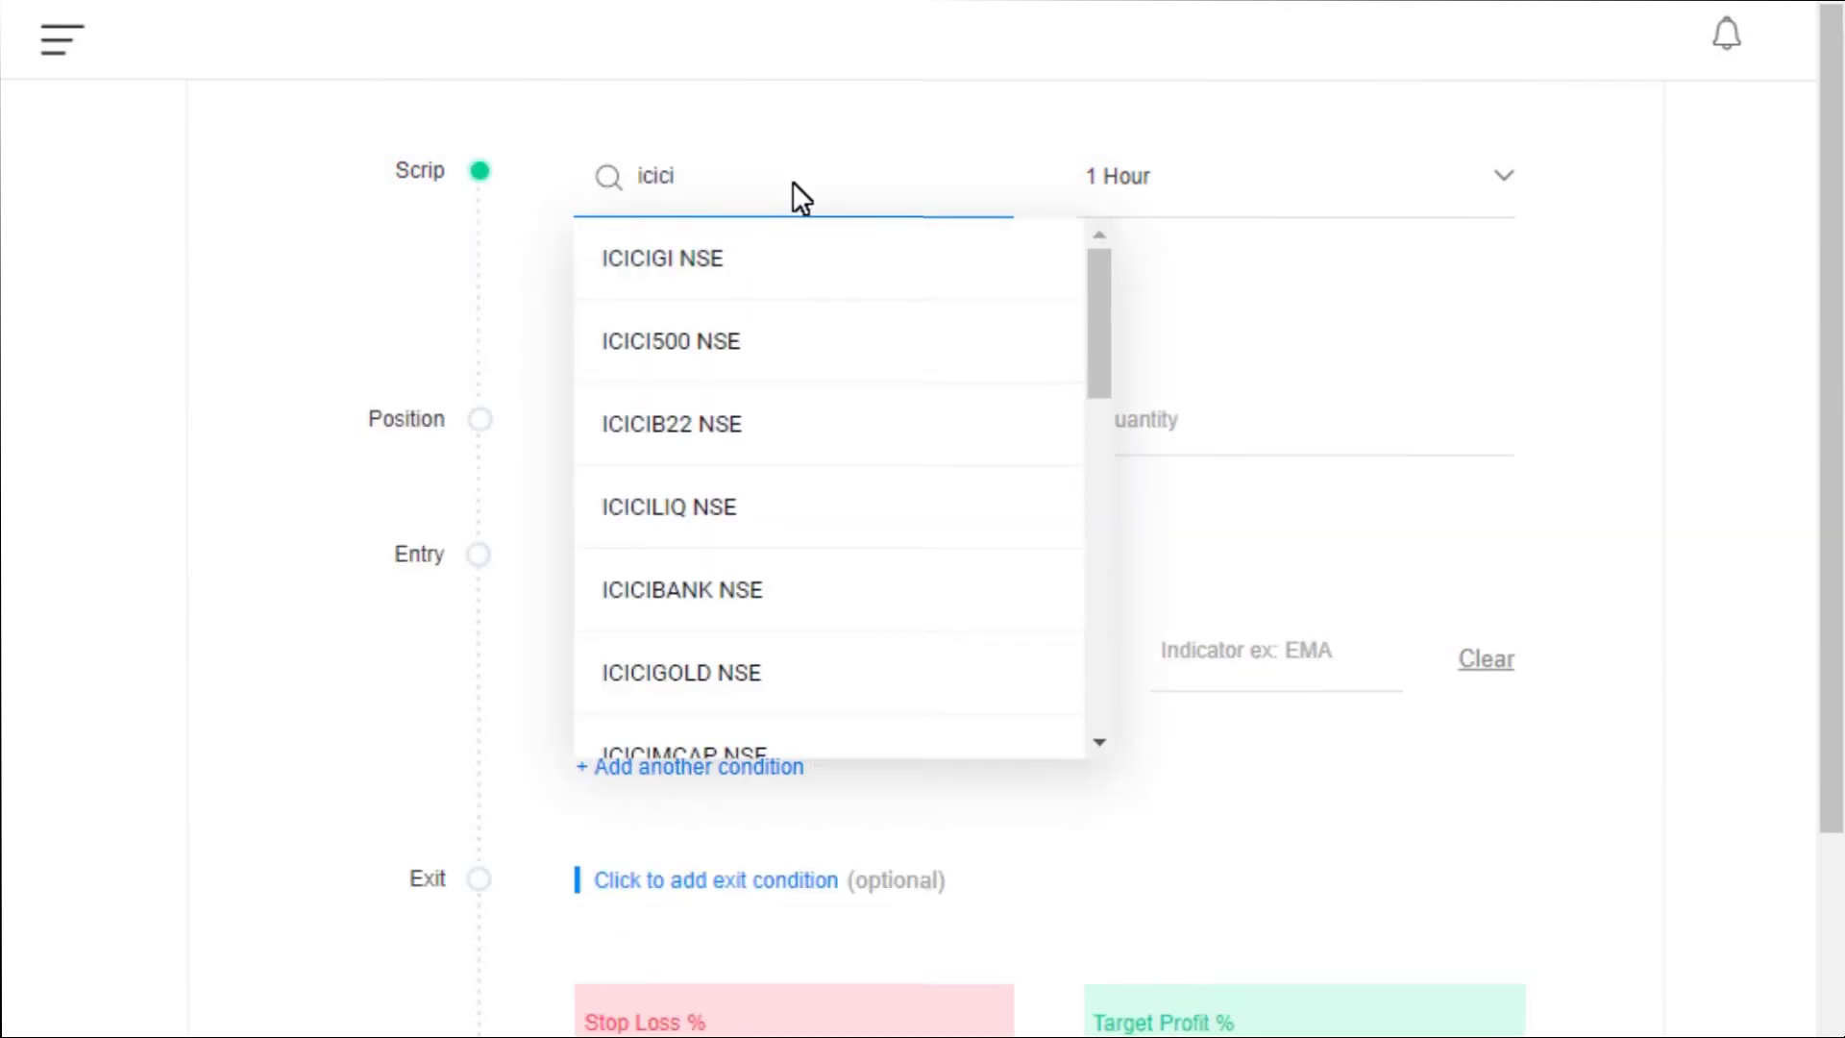
{"action": "left_click", "coordinate": [720, 509]}
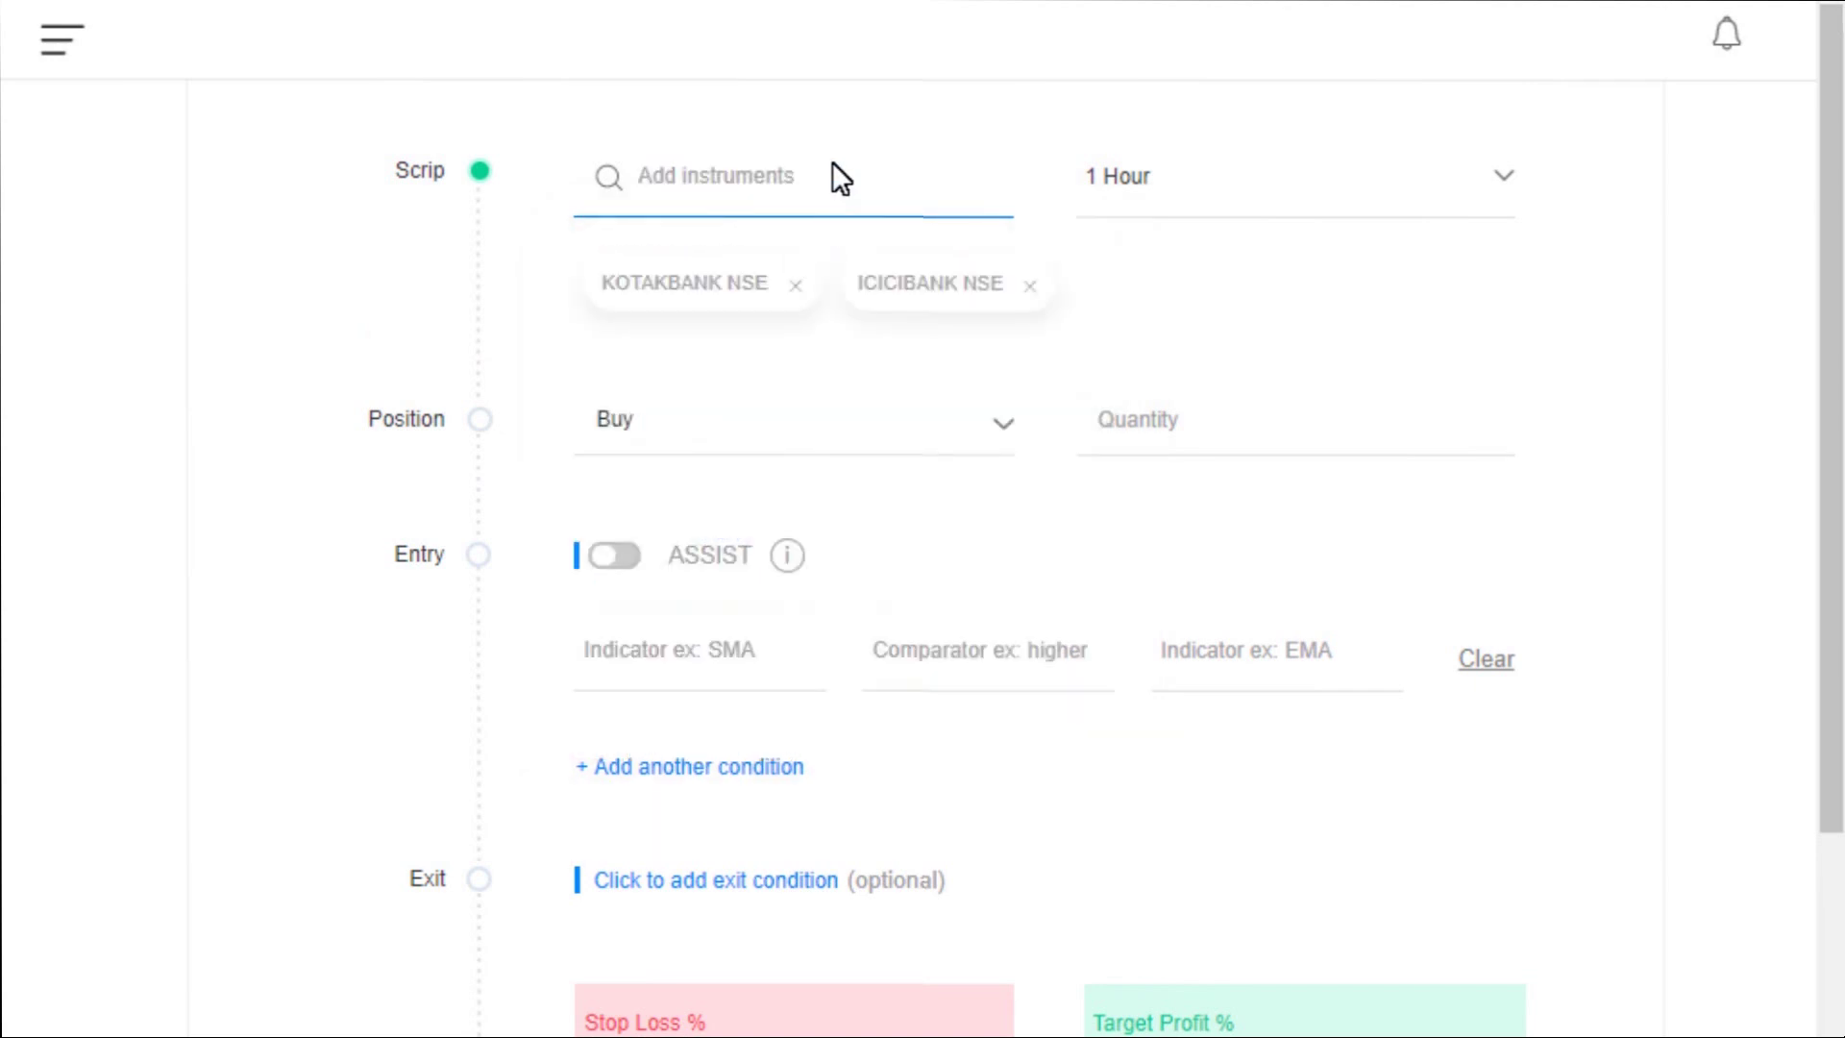
{"action": "type", "text": "baj"}
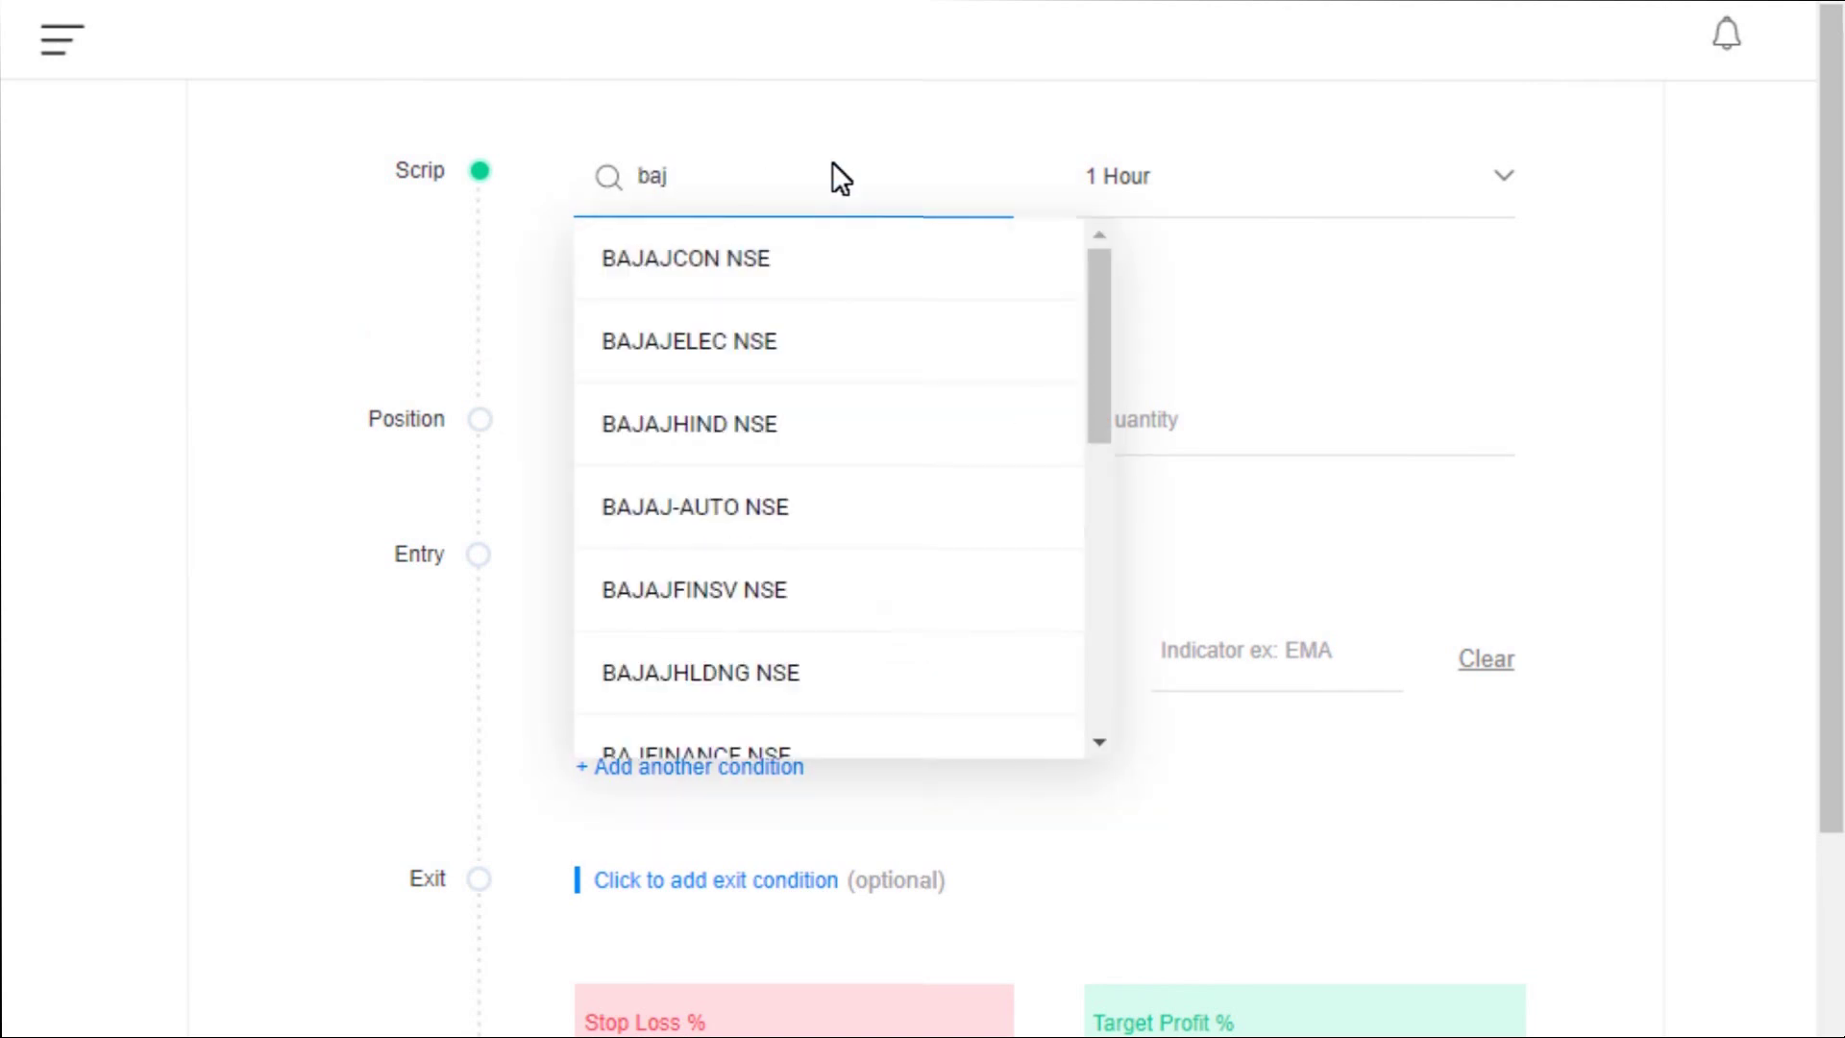
{"action": "type", "text": "aj"}
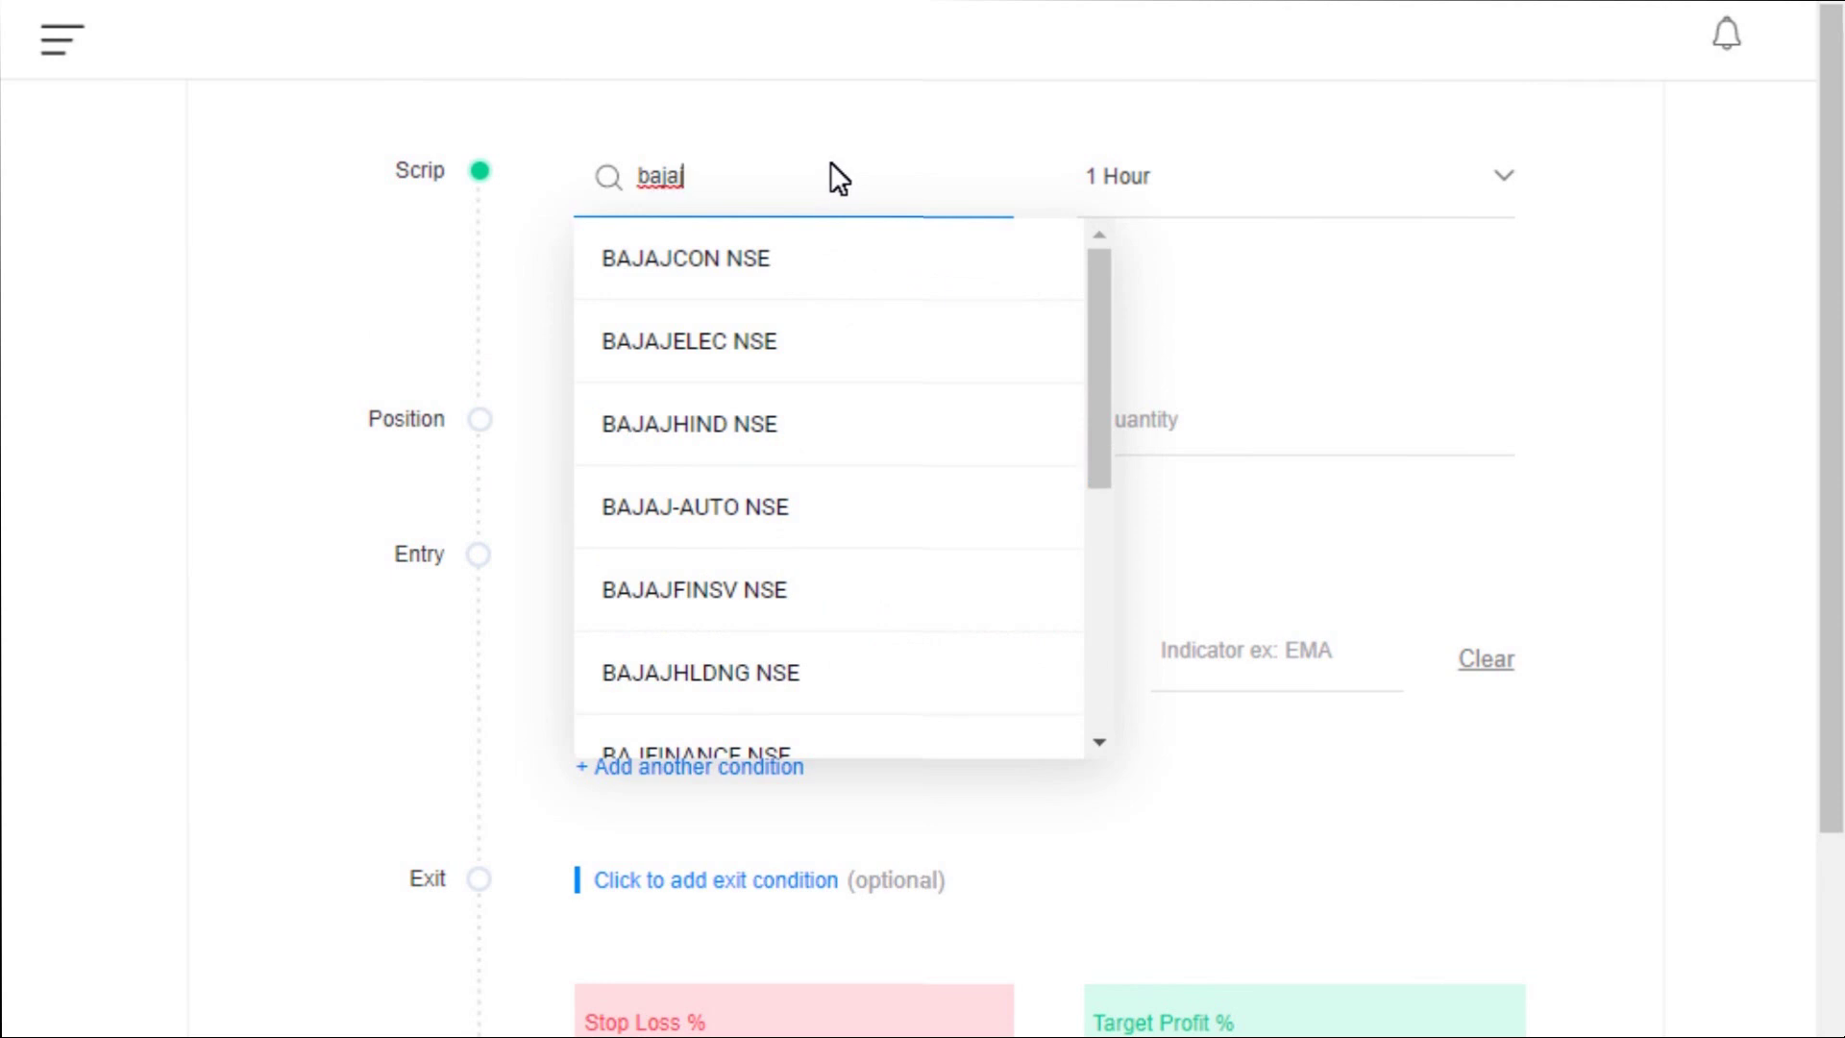
{"action": "left_click", "coordinate": [742, 603]}
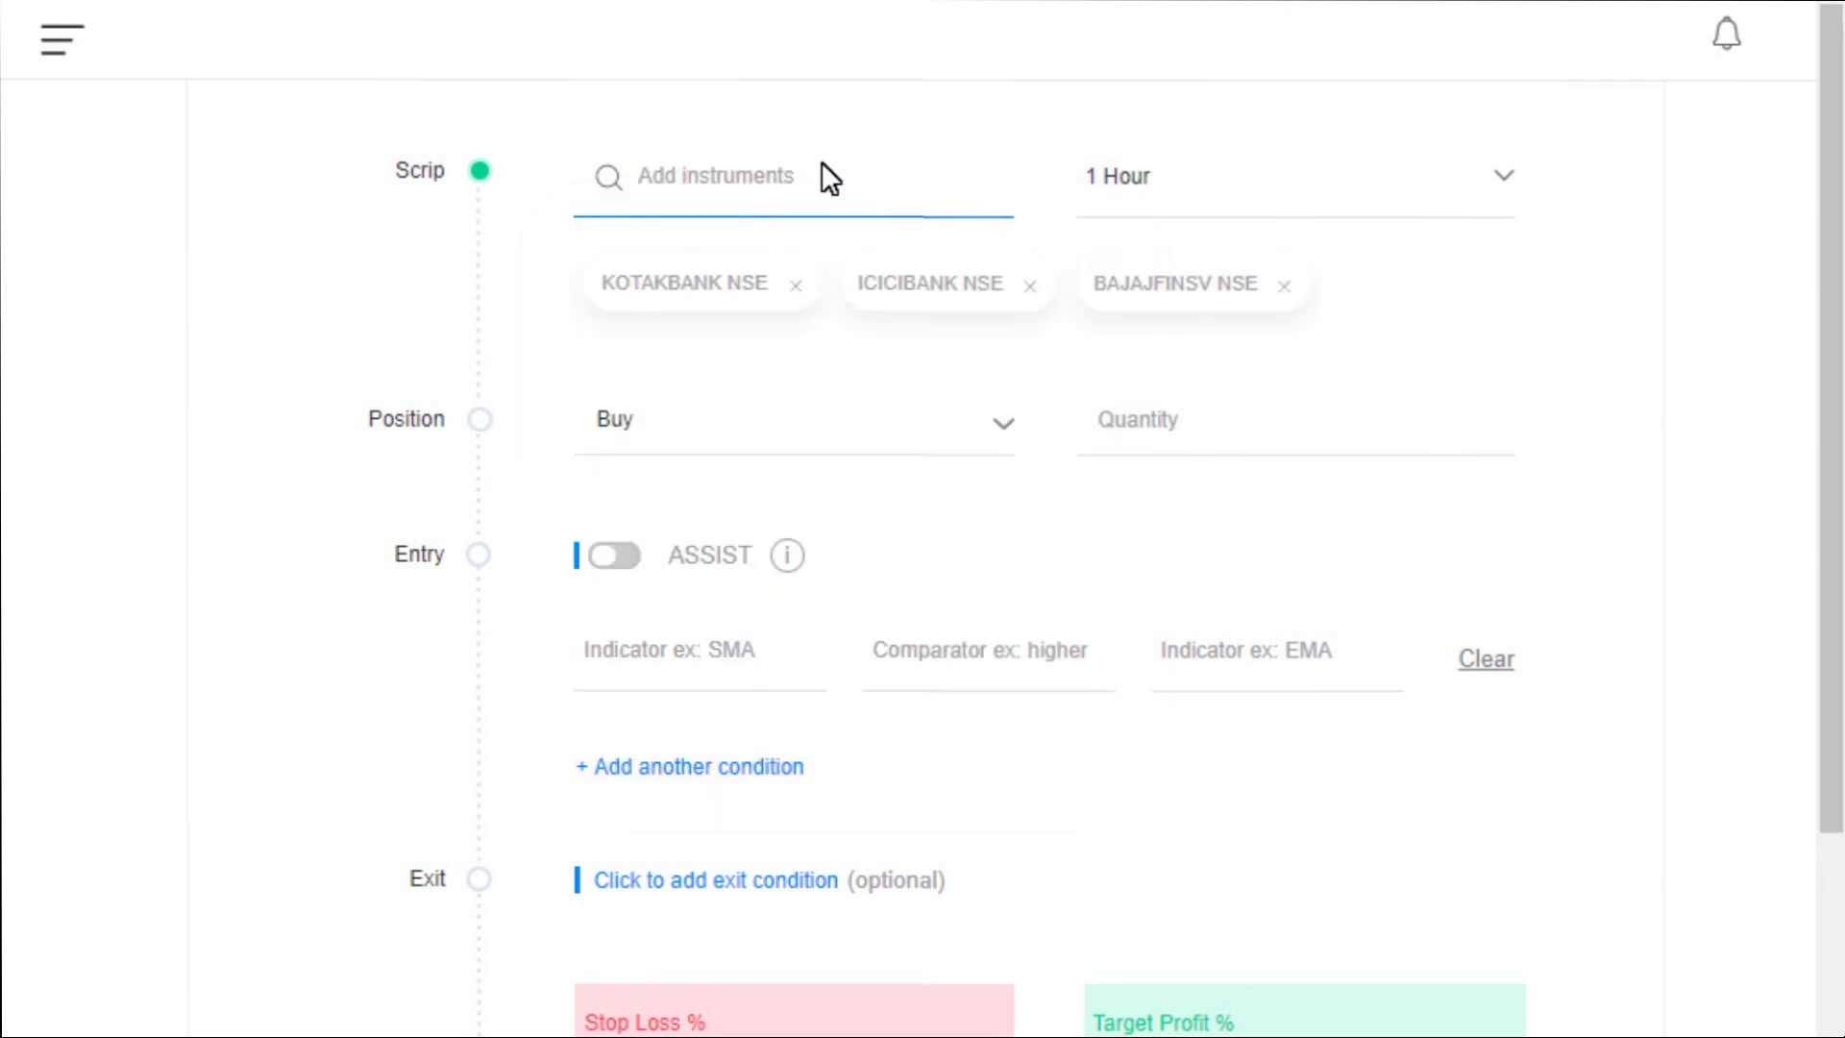
Add ULTRACEMCO NSE, UPL NSE and ITC NSE to the strategy's instruments.
{"action": "type", "text": "ultratec"}
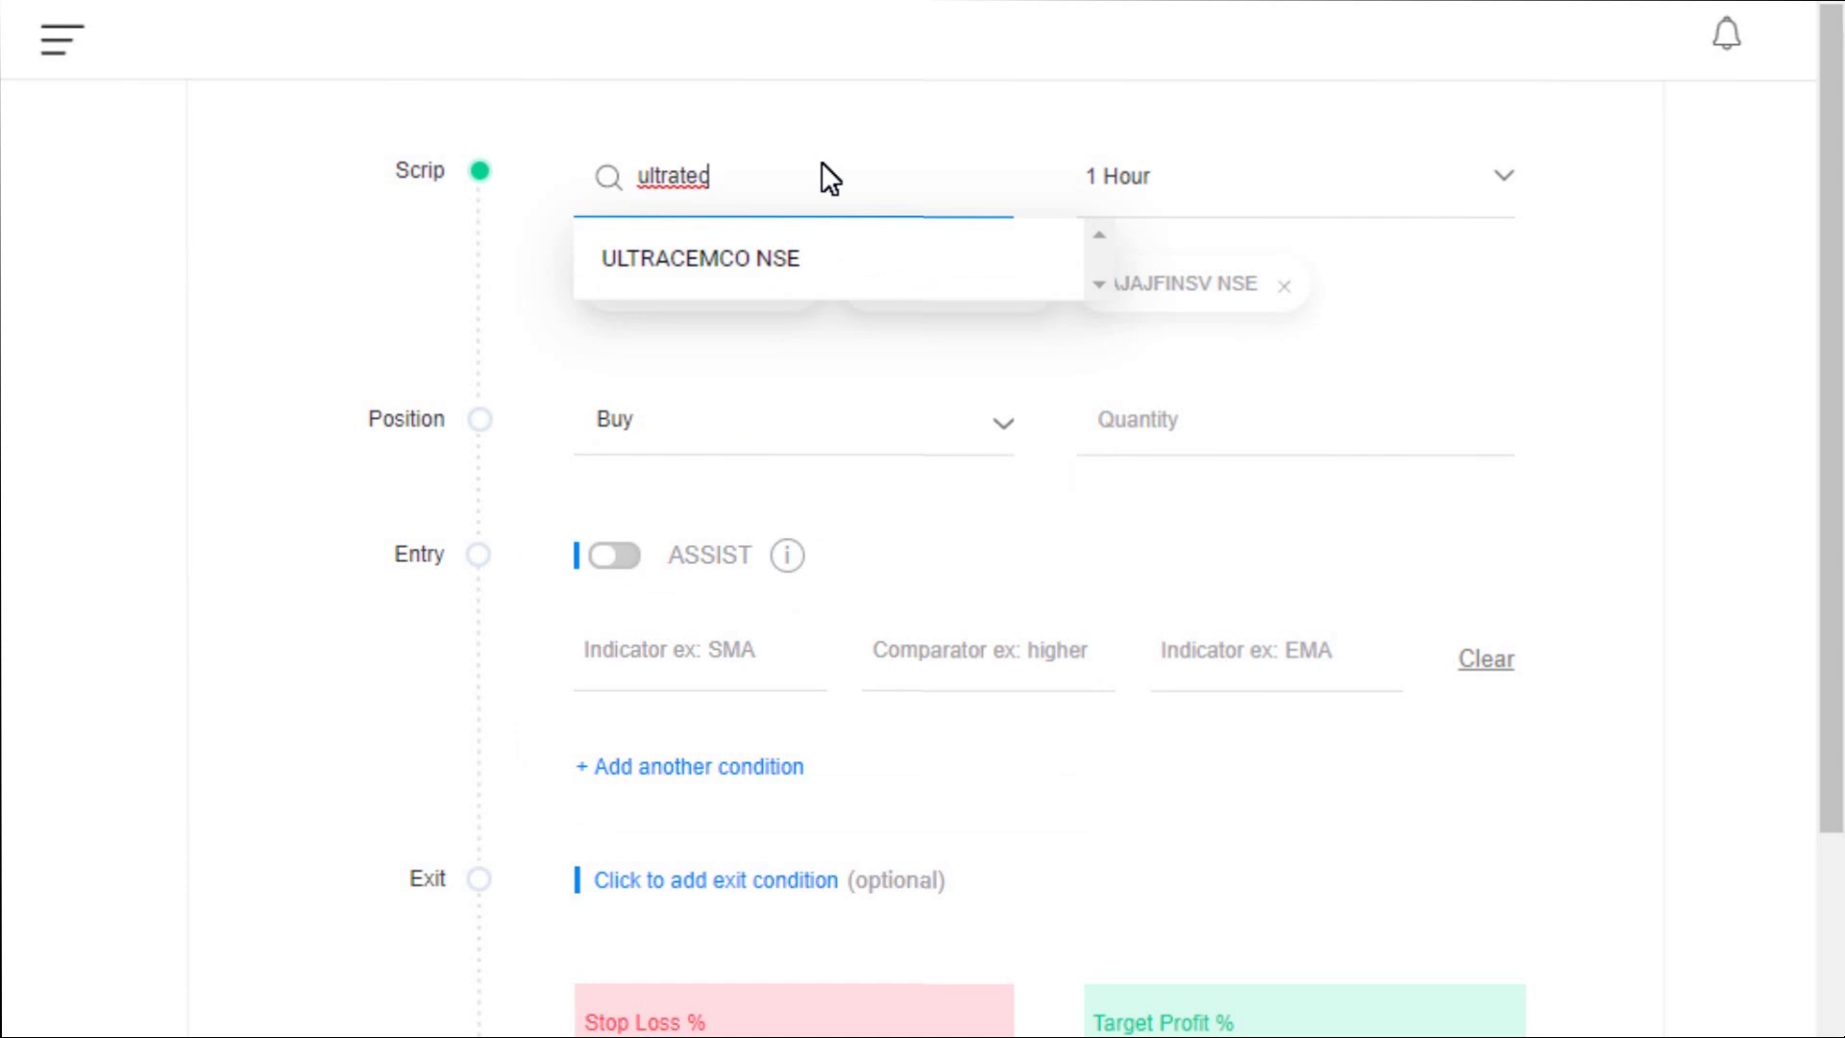
{"action": "left_click", "coordinate": [735, 258]}
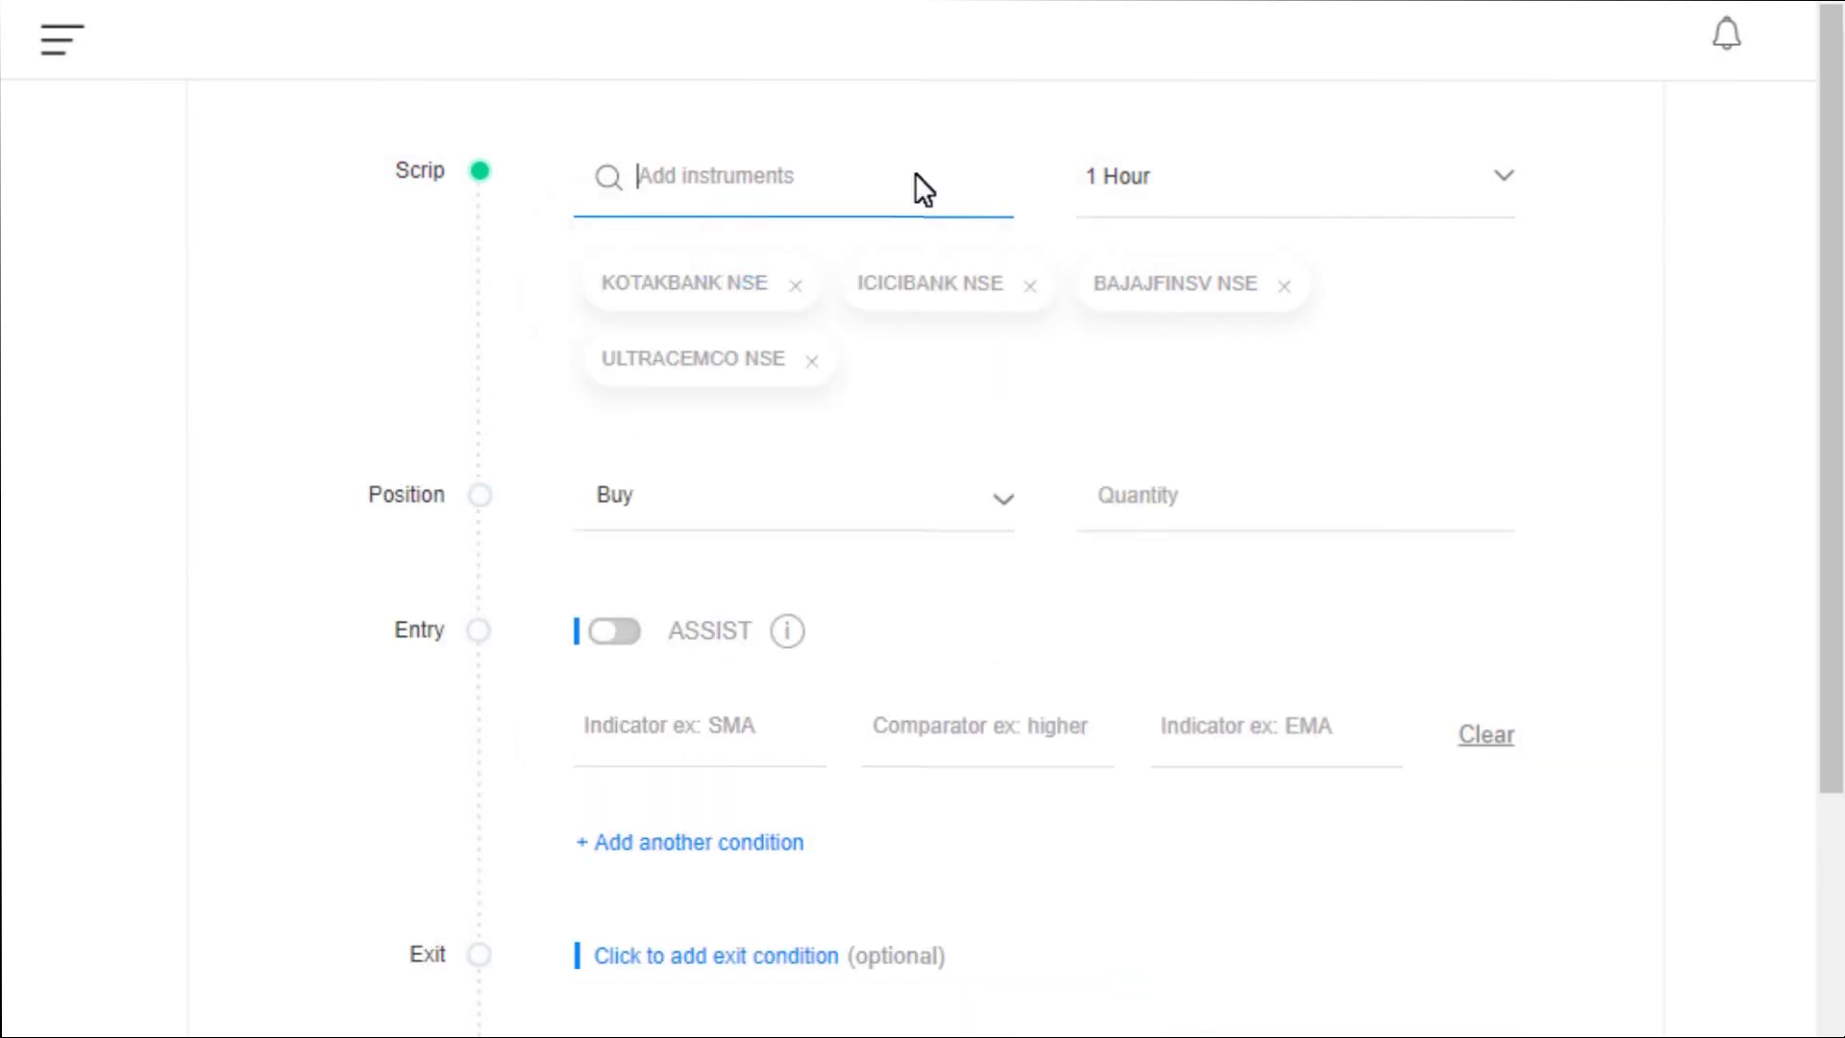
{"action": "type", "text": "upl"}
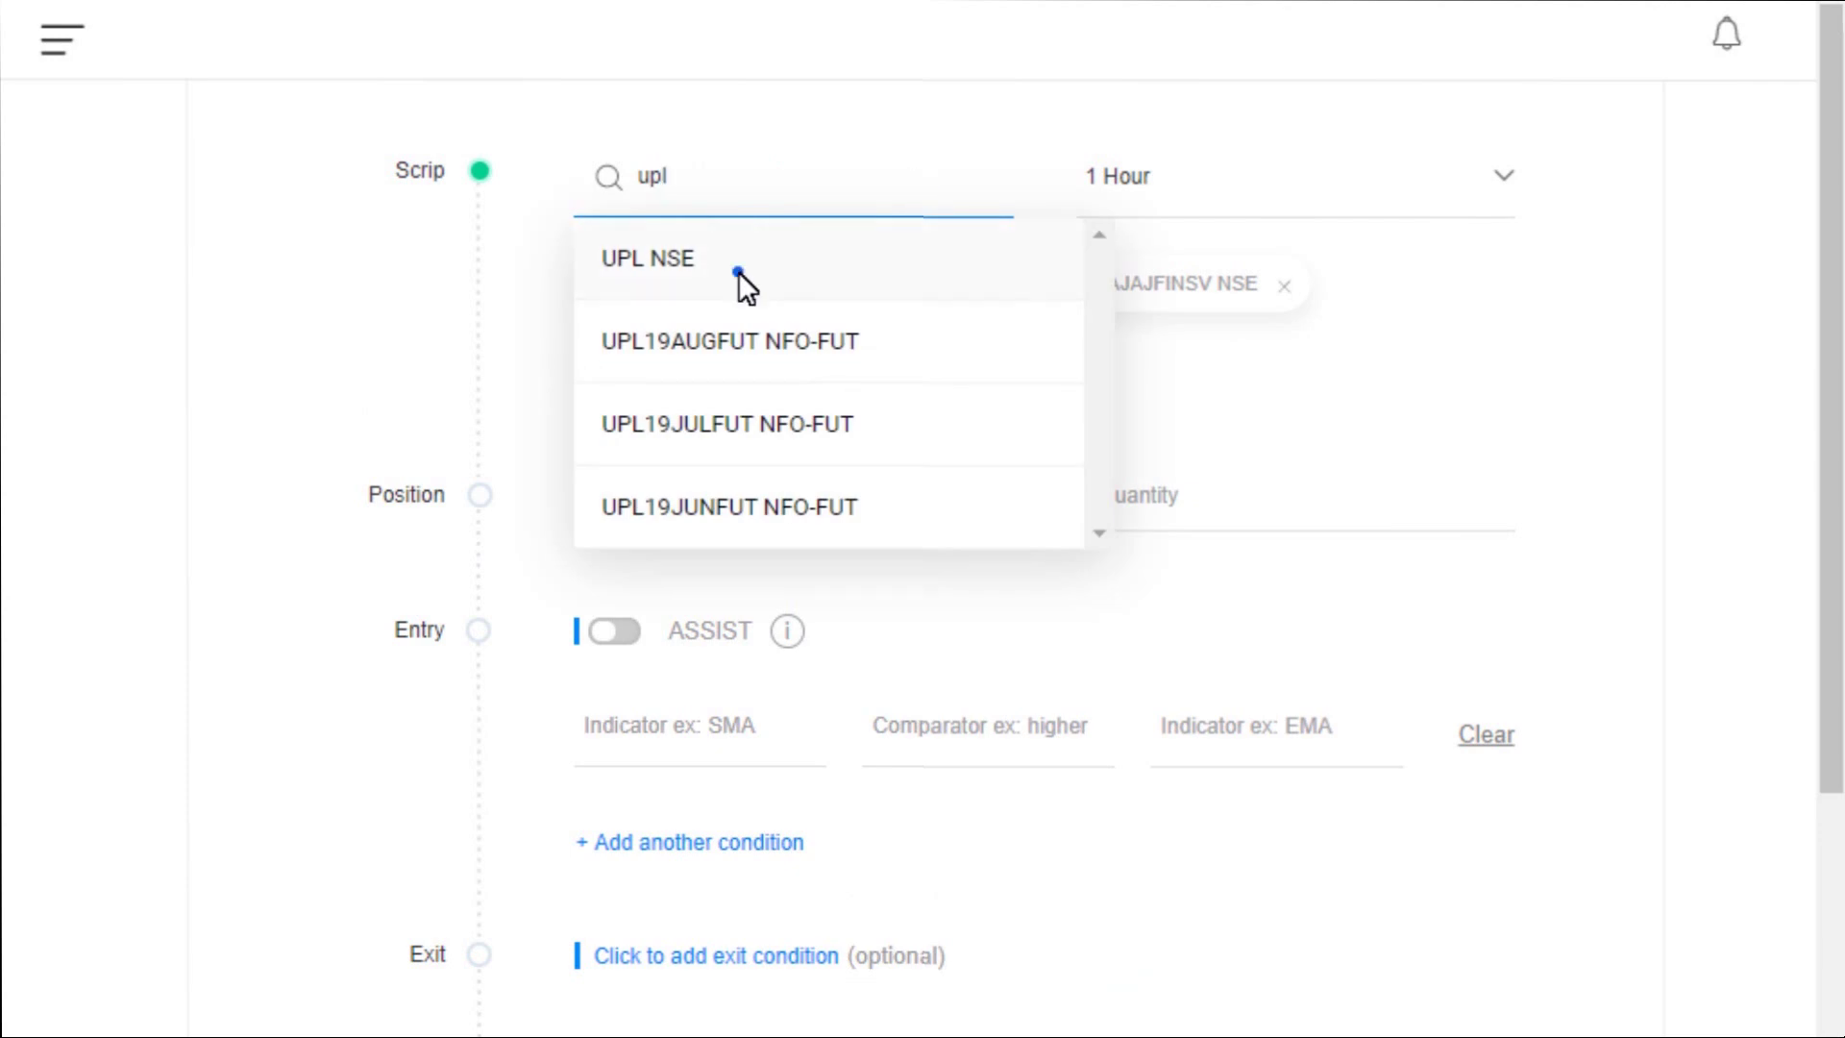
{"action": "left_click", "coordinate": [738, 271]}
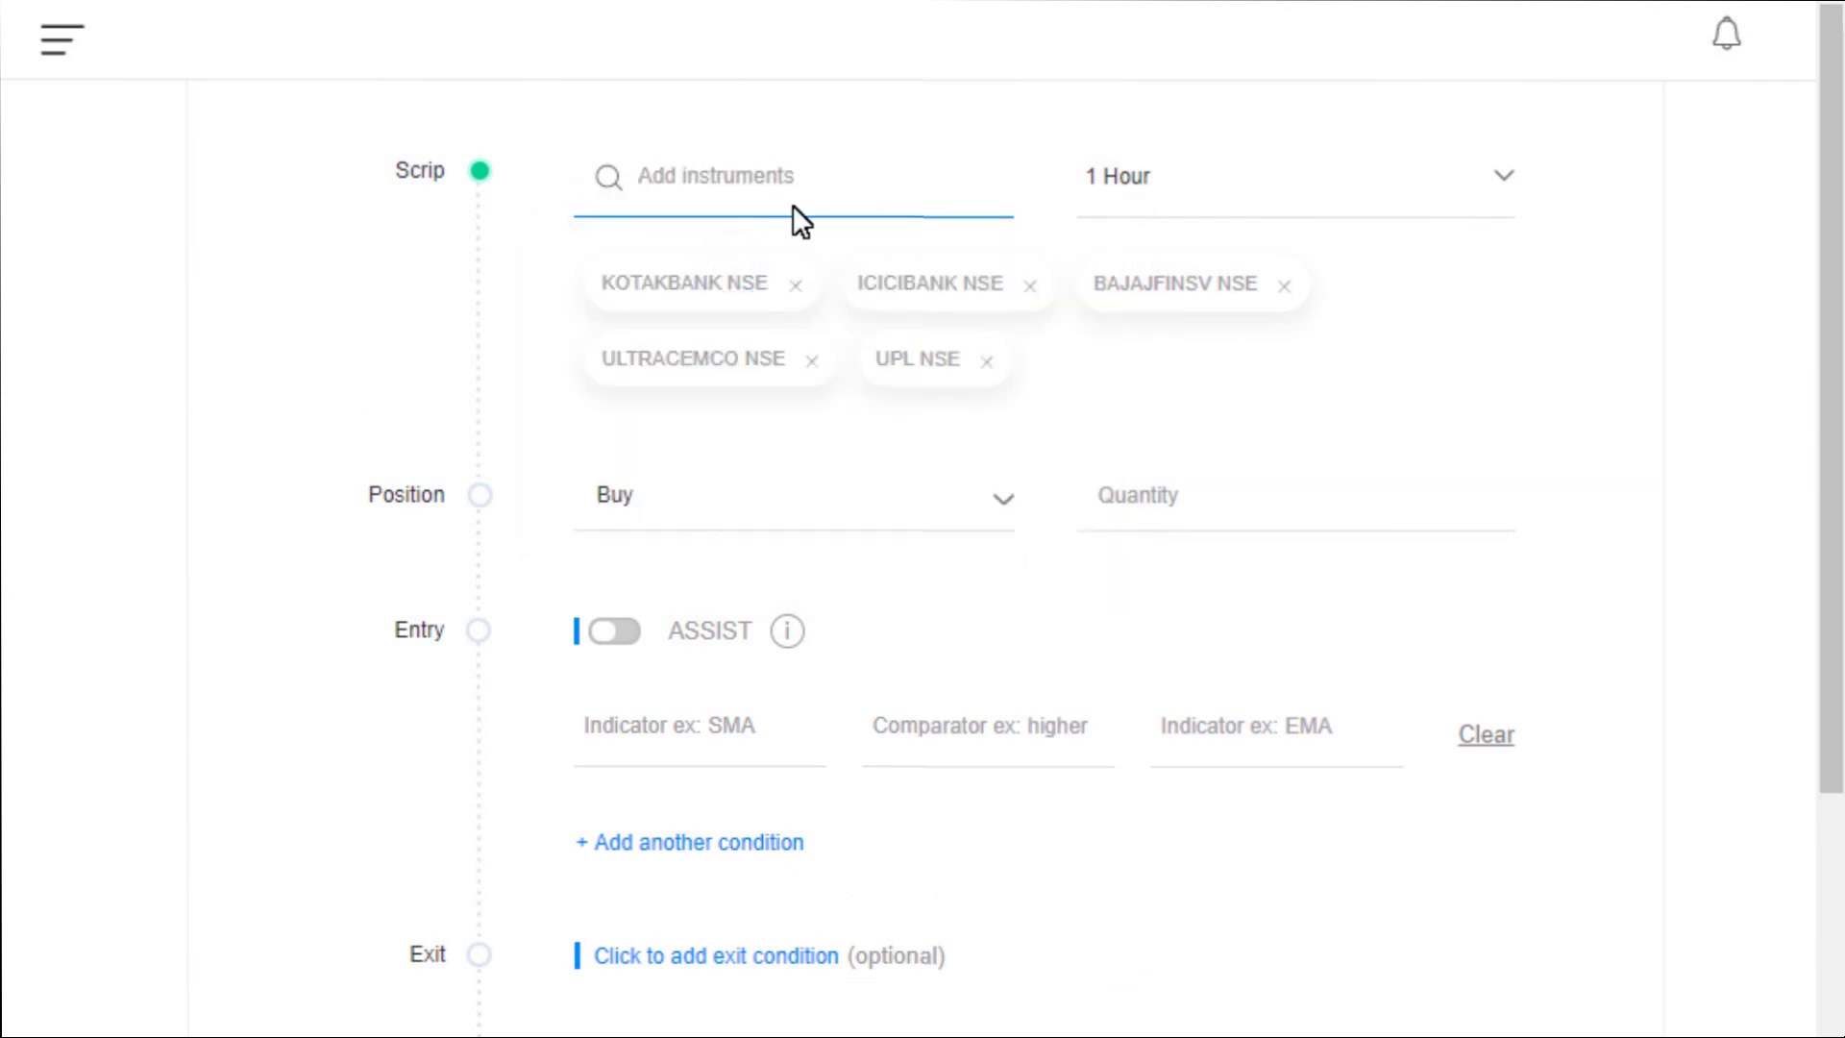
{"action": "type", "text": "itc"}
{"action": "left_click", "coordinate": [713, 284]}
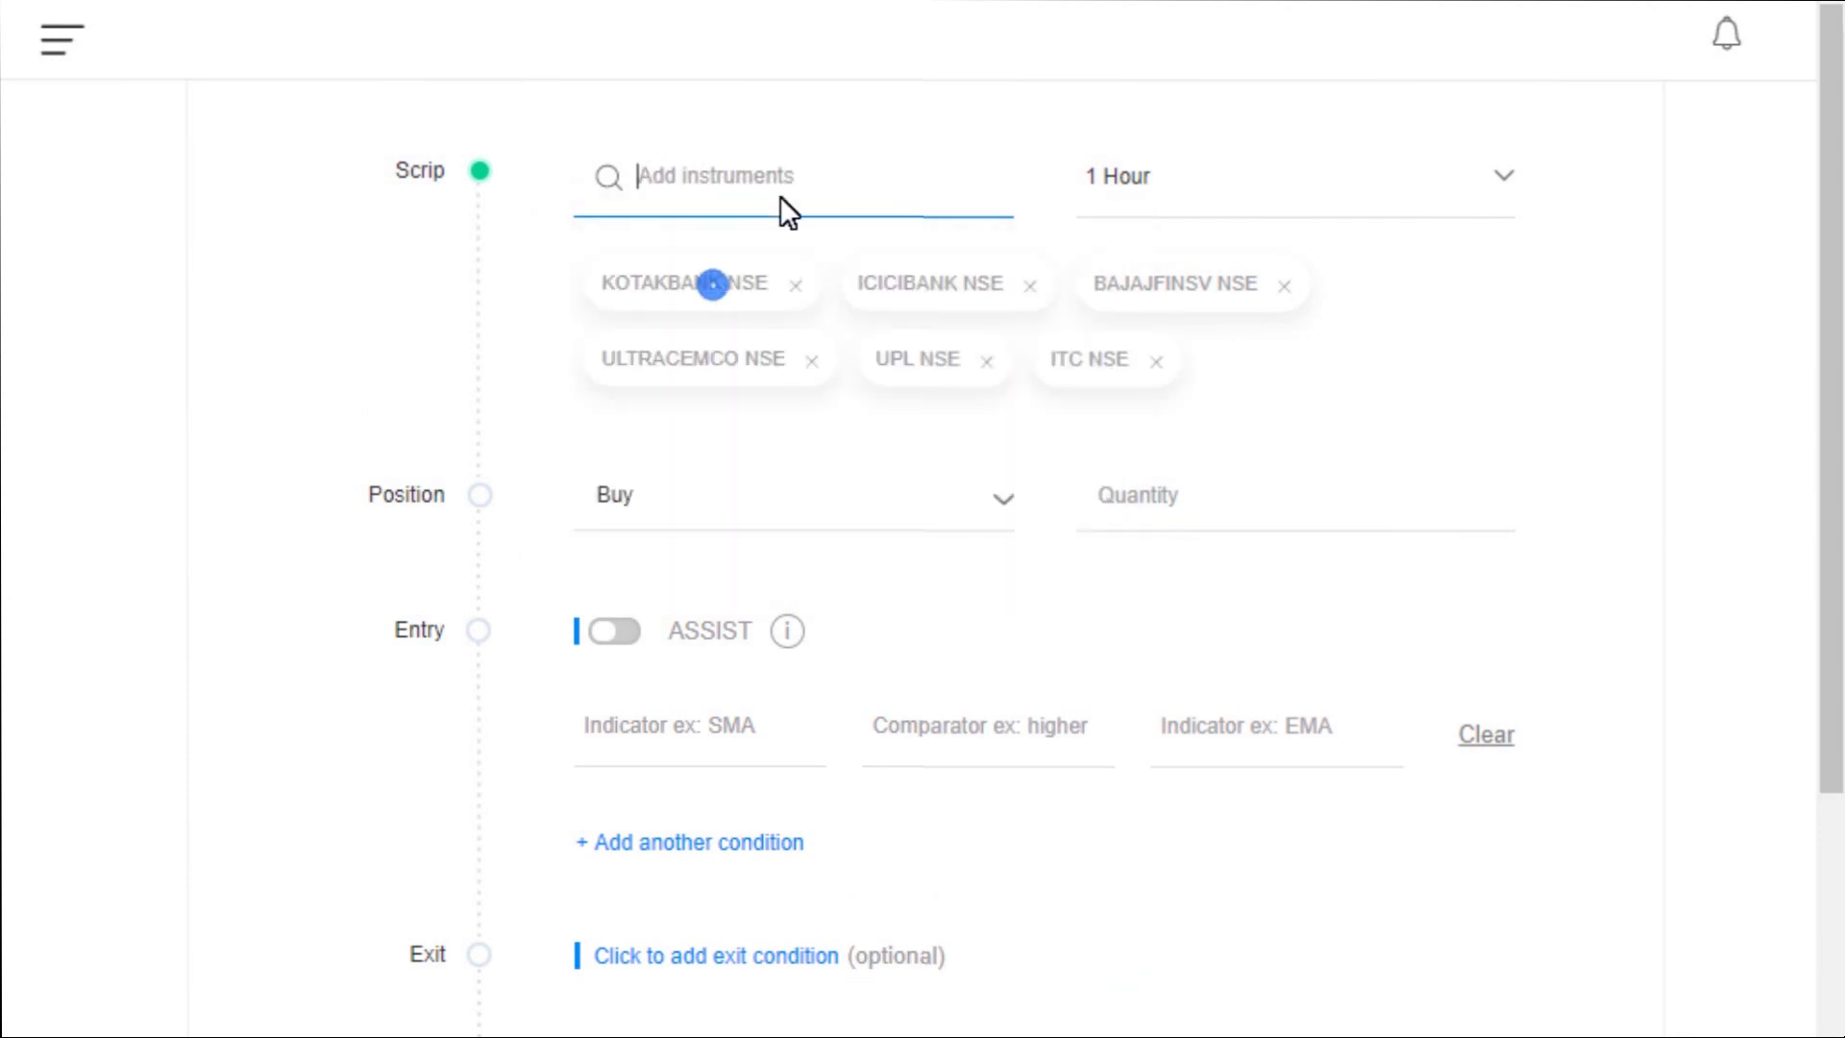
Add HDFCBANK NSE, TCS NSE and RELIANCE NSE to the strategy's instruments.
{"action": "type", "text": "h"}
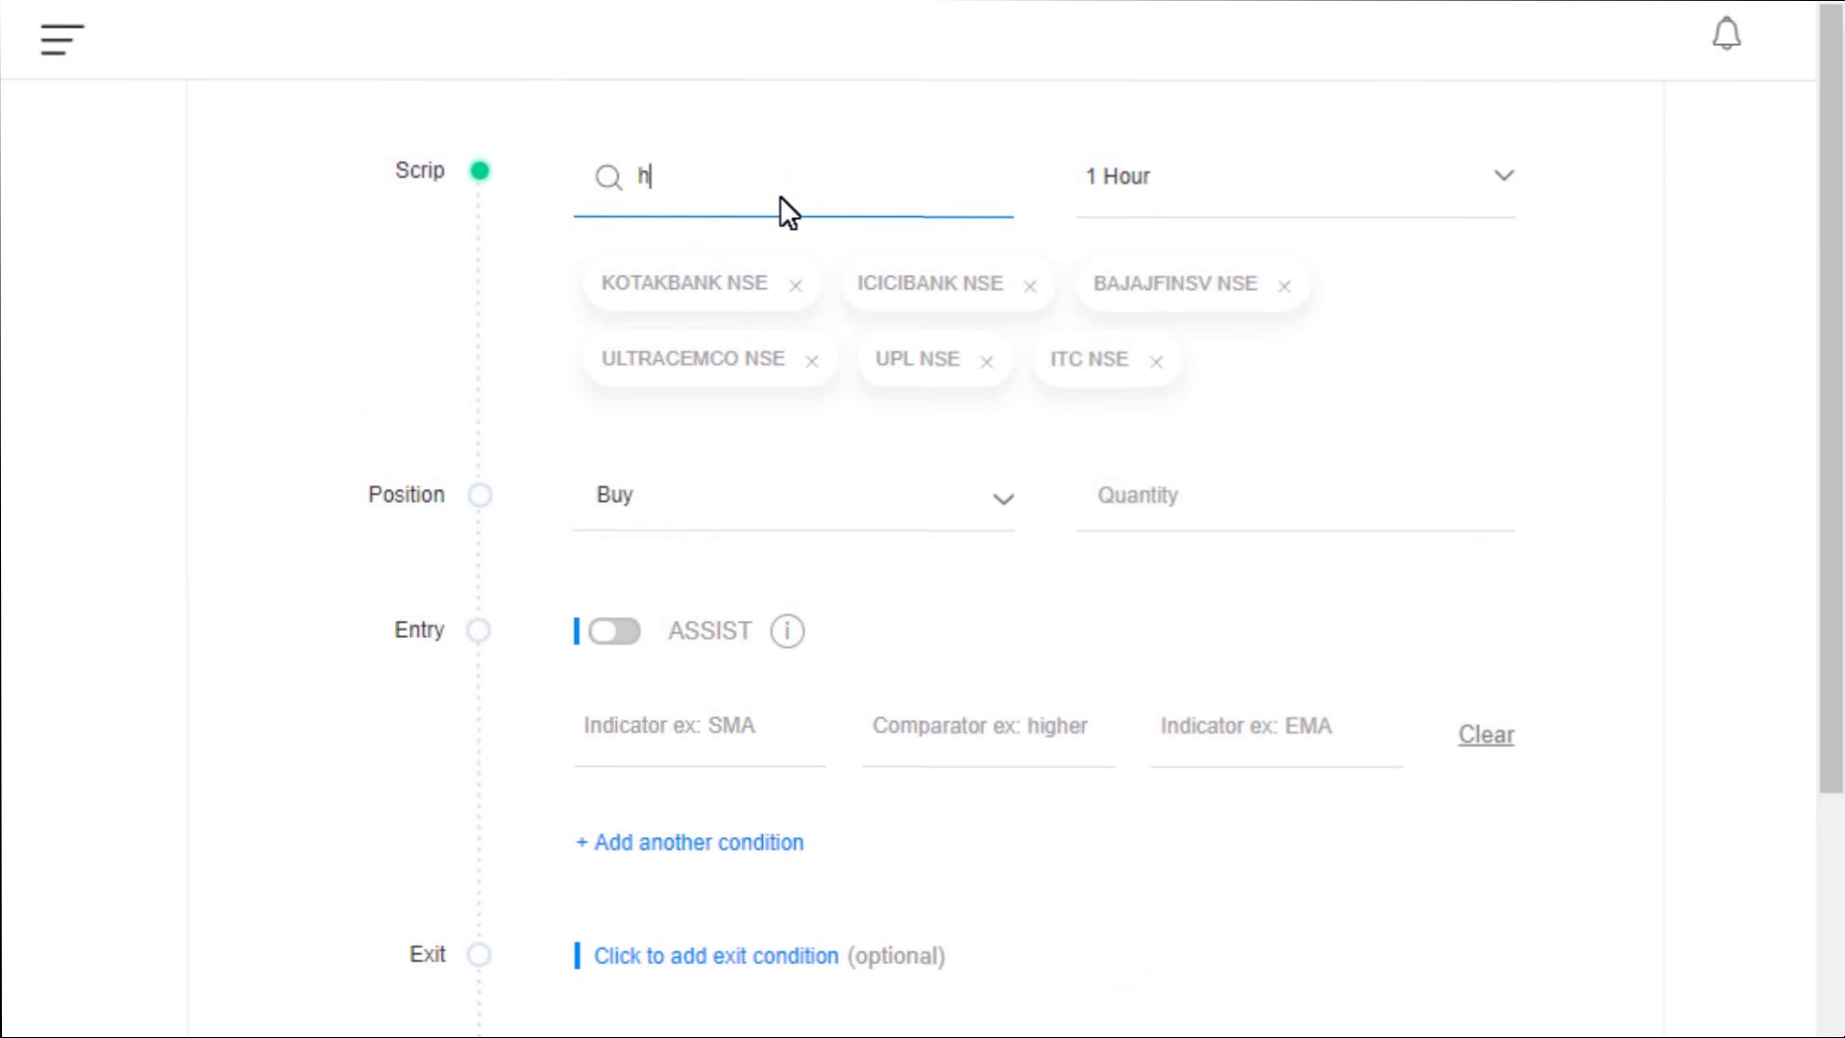
{"action": "type", "text": "dfc"}
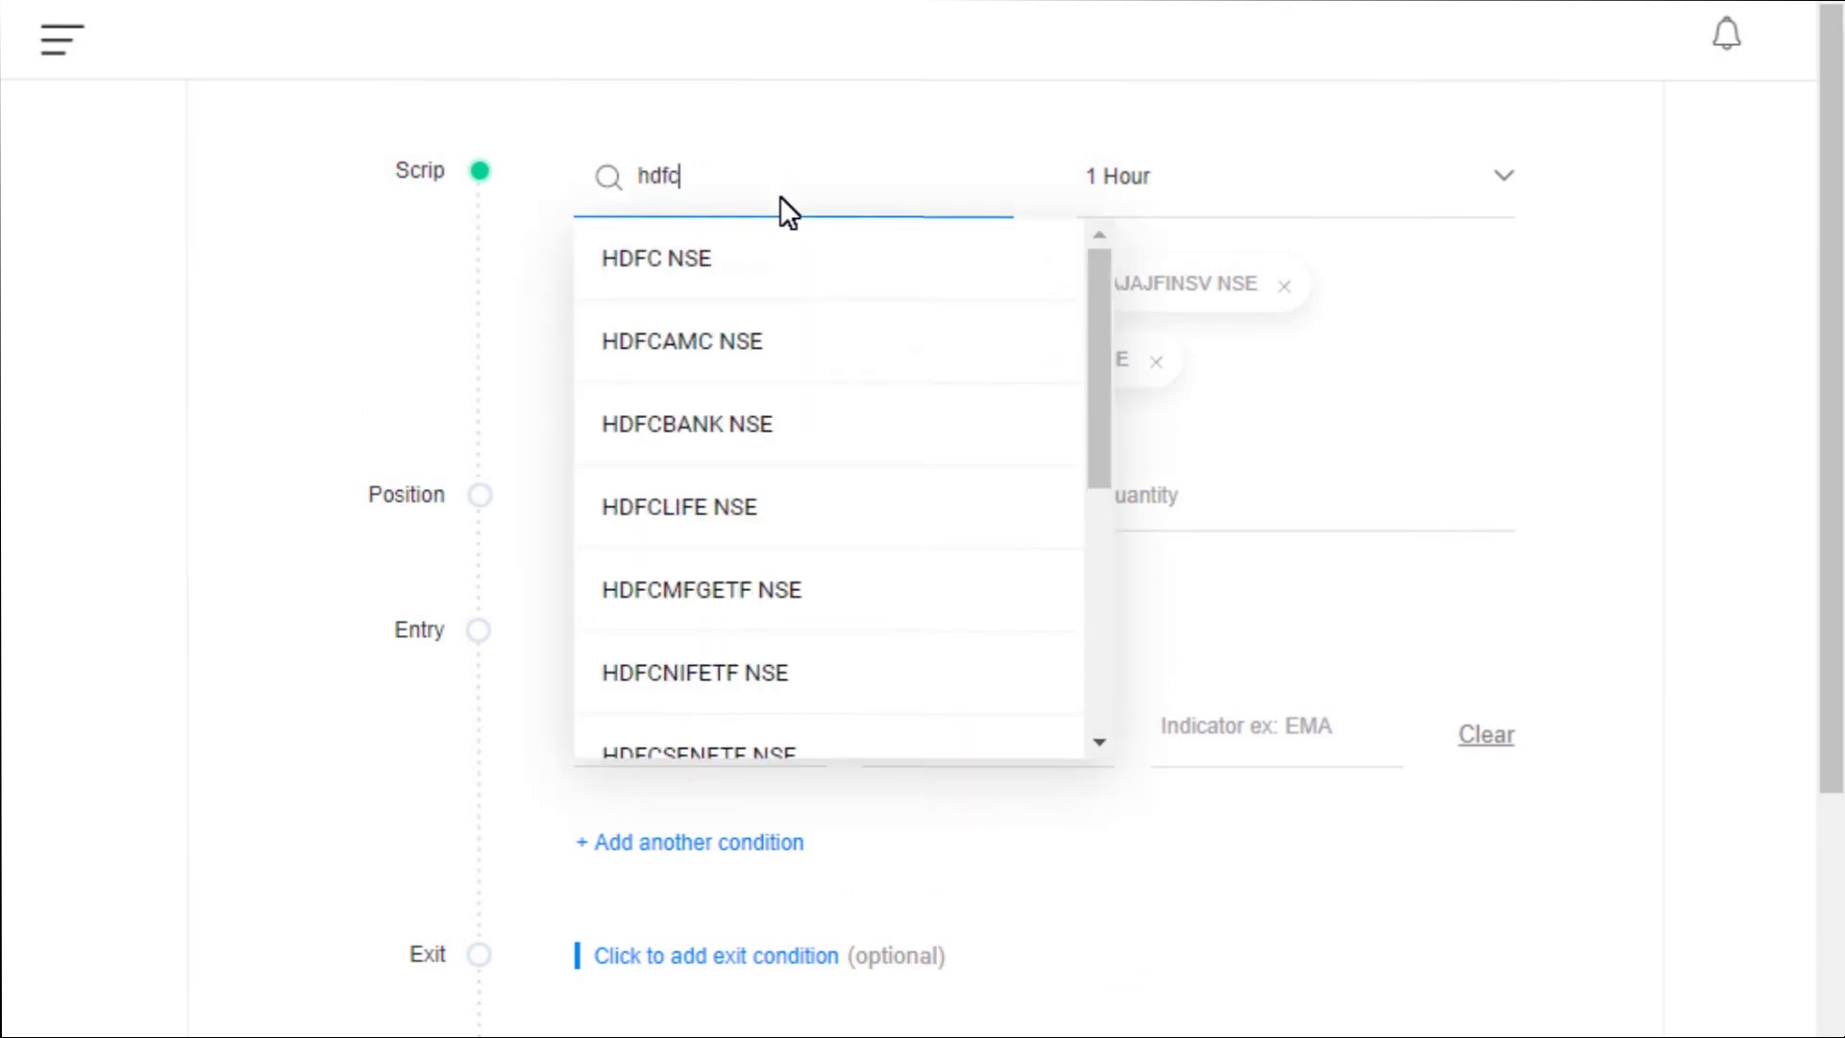
{"action": "left_click", "coordinate": [735, 420]}
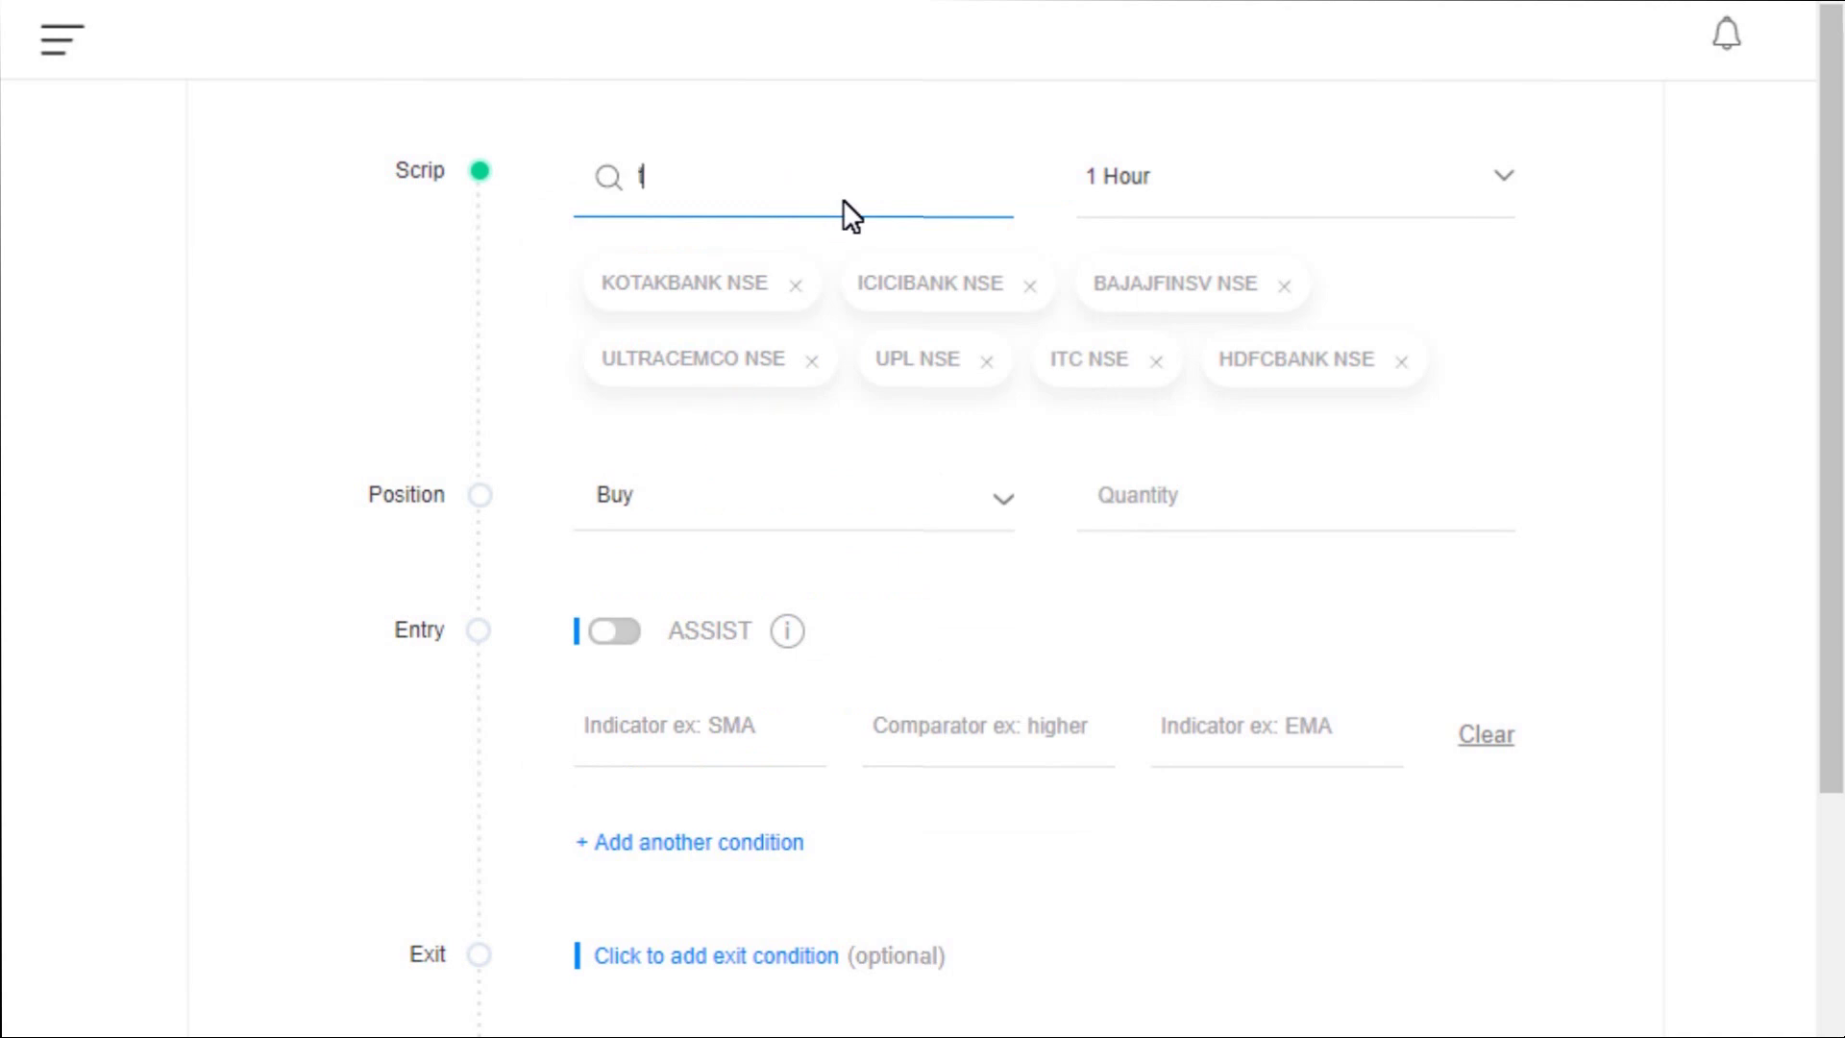
{"action": "type", "text": "tcs"}
{"action": "left_click", "coordinate": [686, 296]}
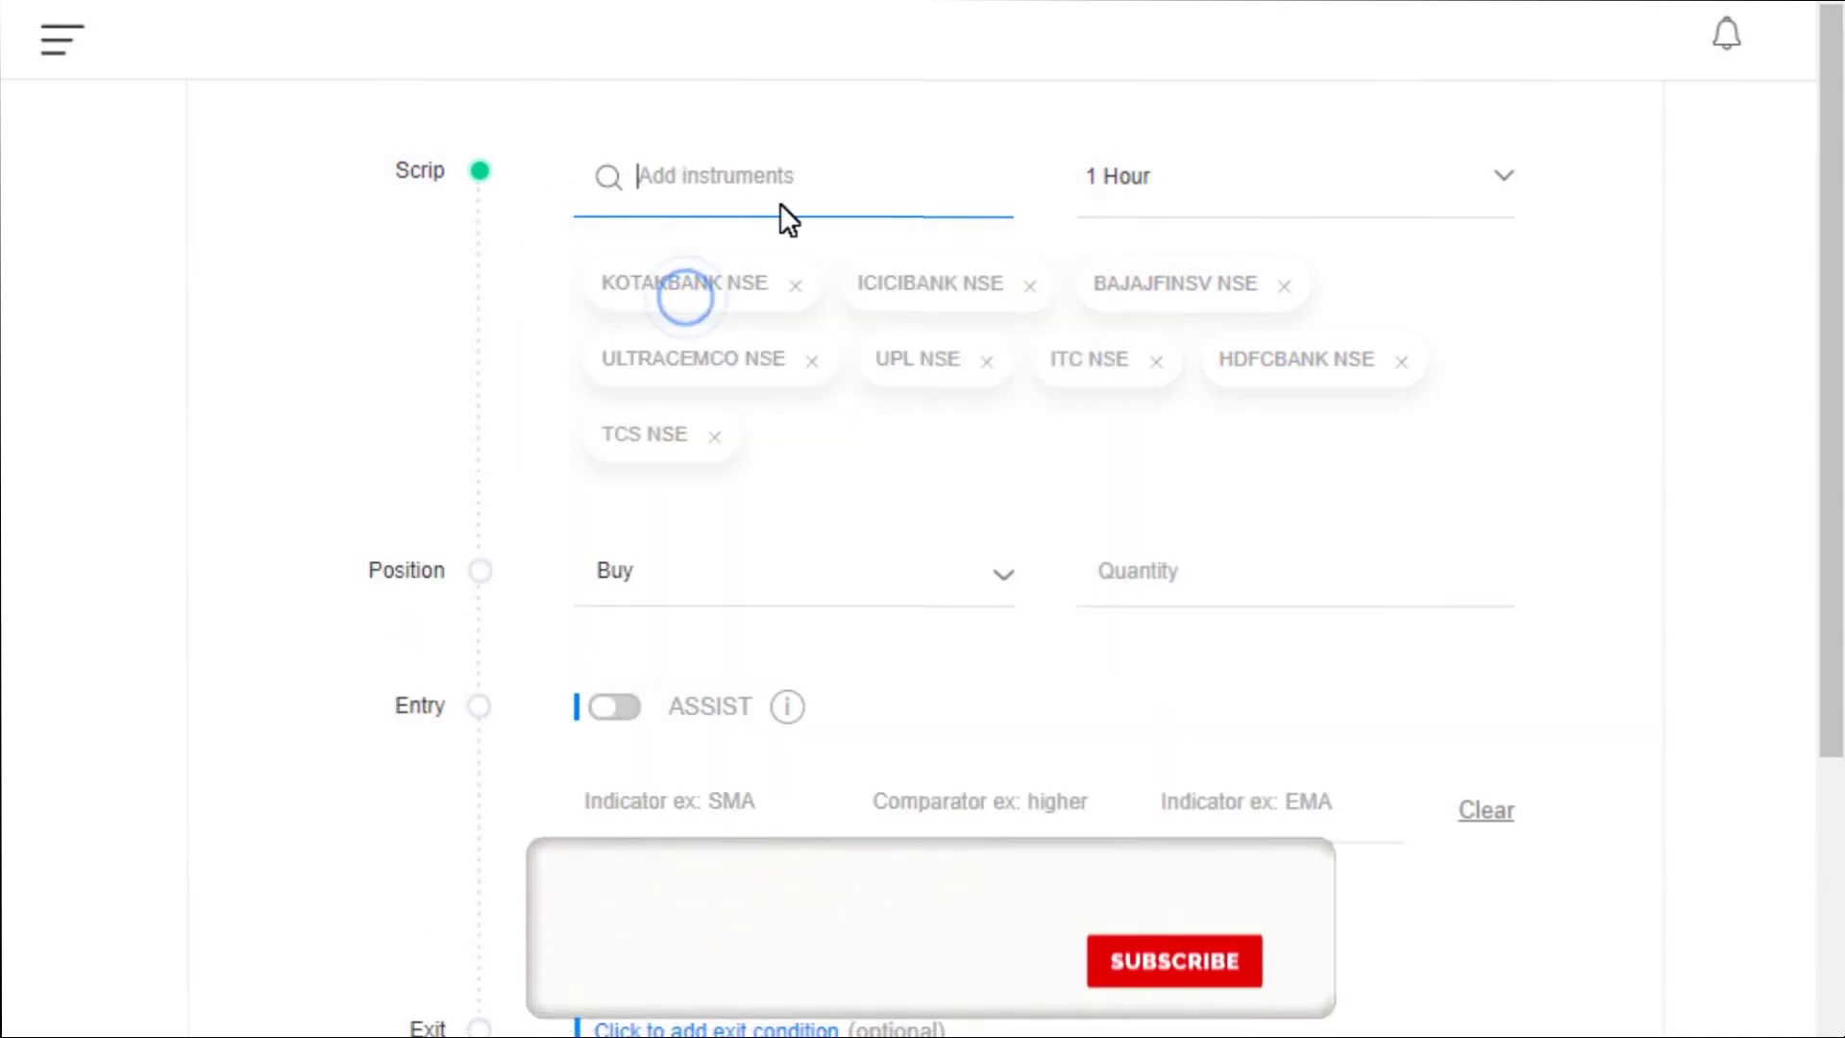
{"action": "type", "text": "relia"}
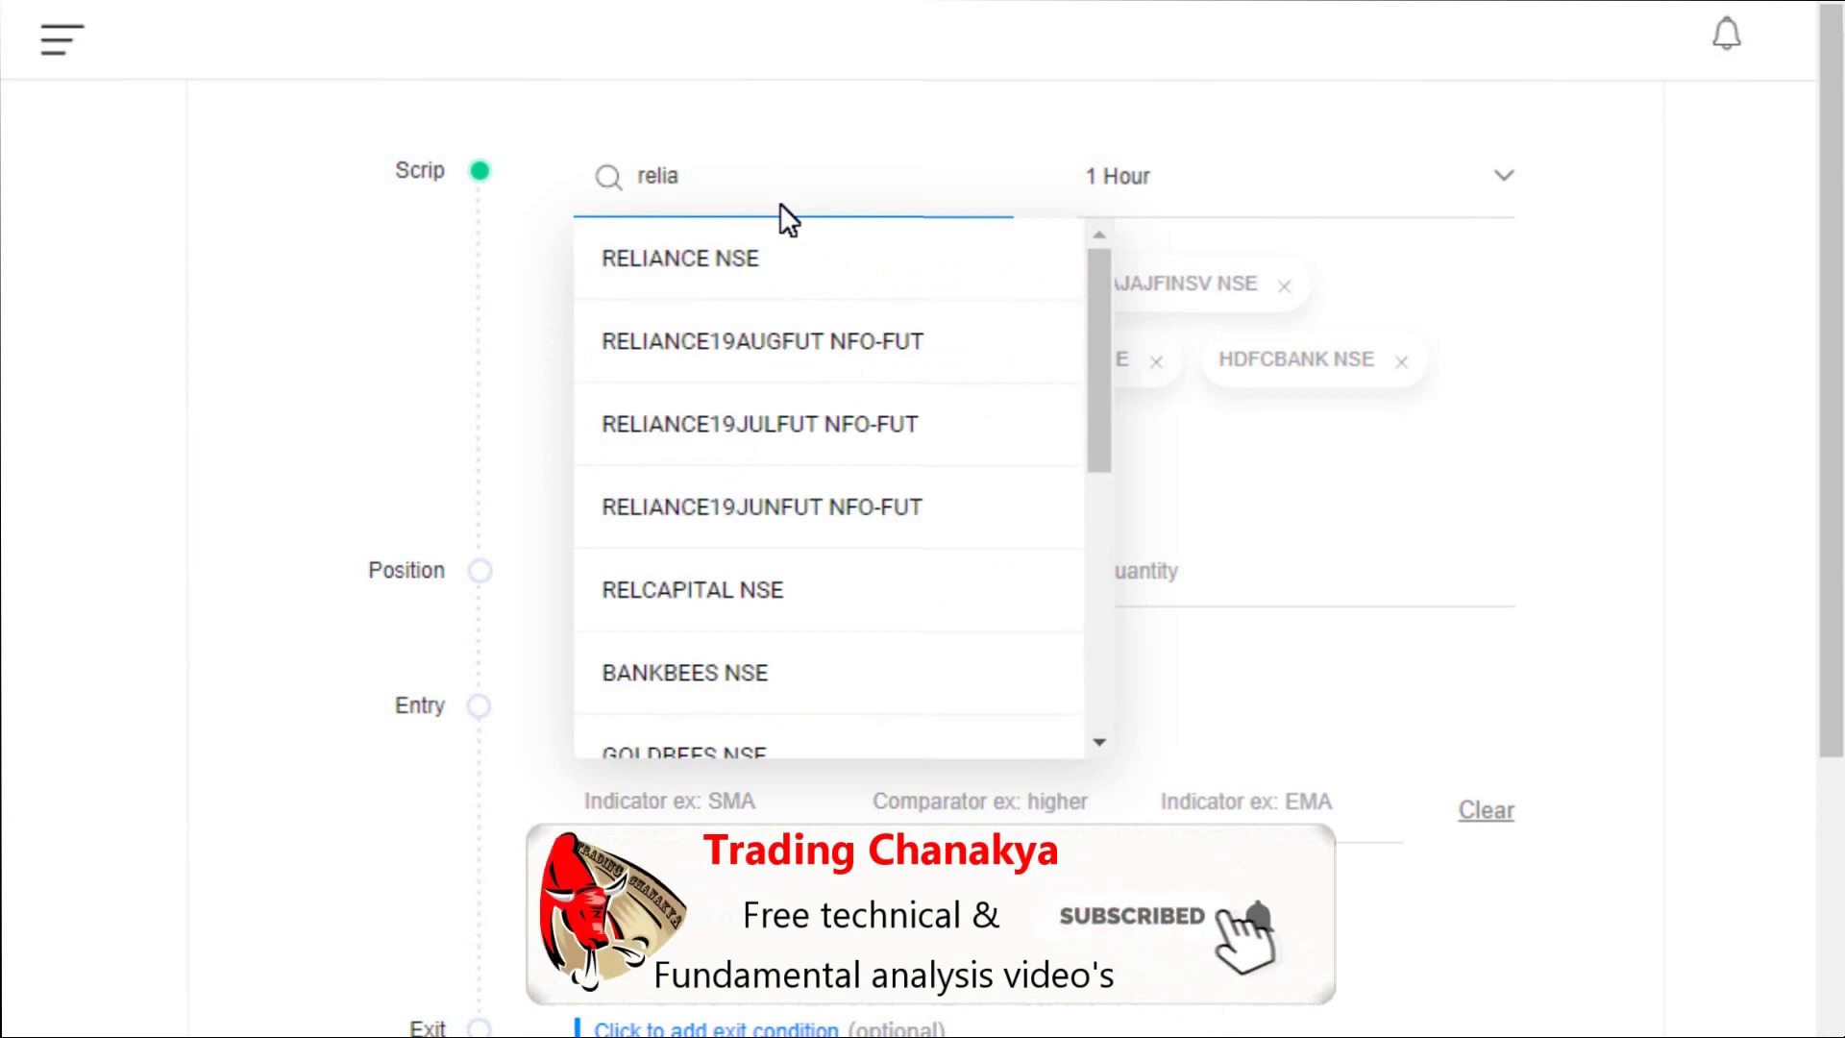
{"action": "left_click", "coordinate": [699, 280]}
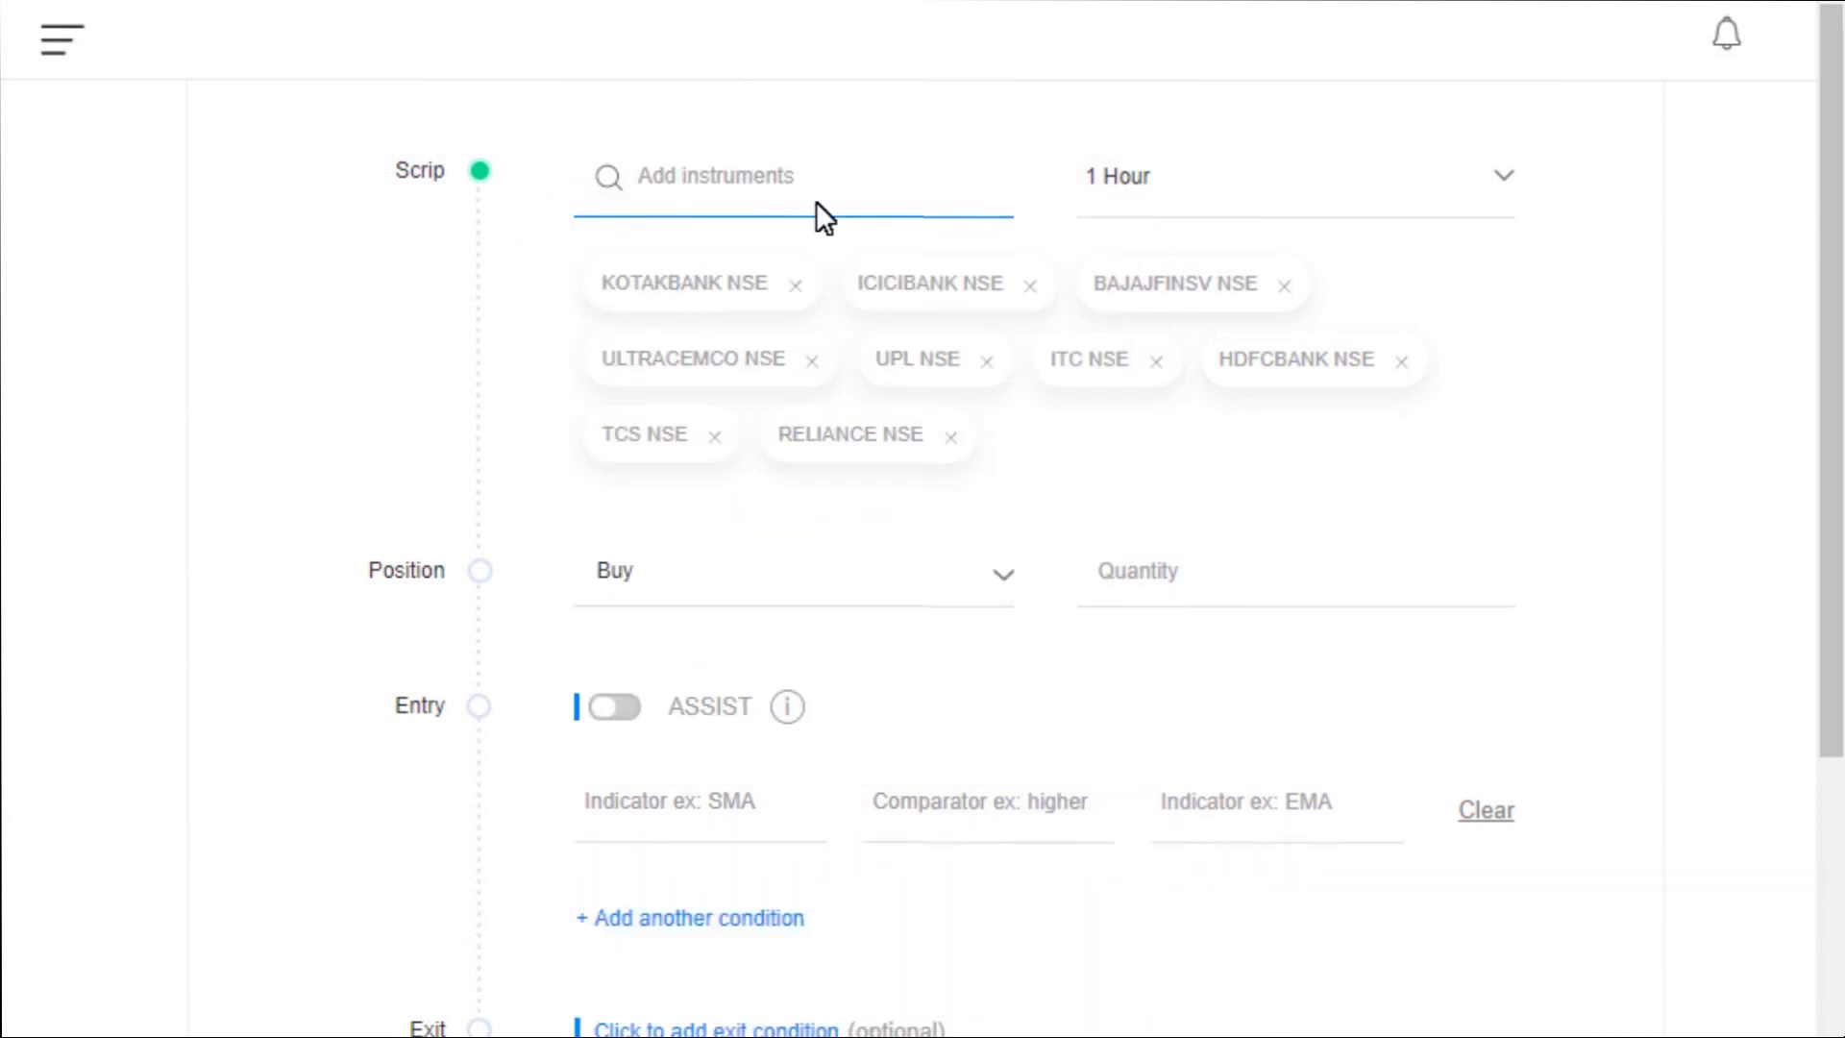
Add ASIANPAINT NSE to the strategy's instruments.
{"action": "type", "text": "asoam"}
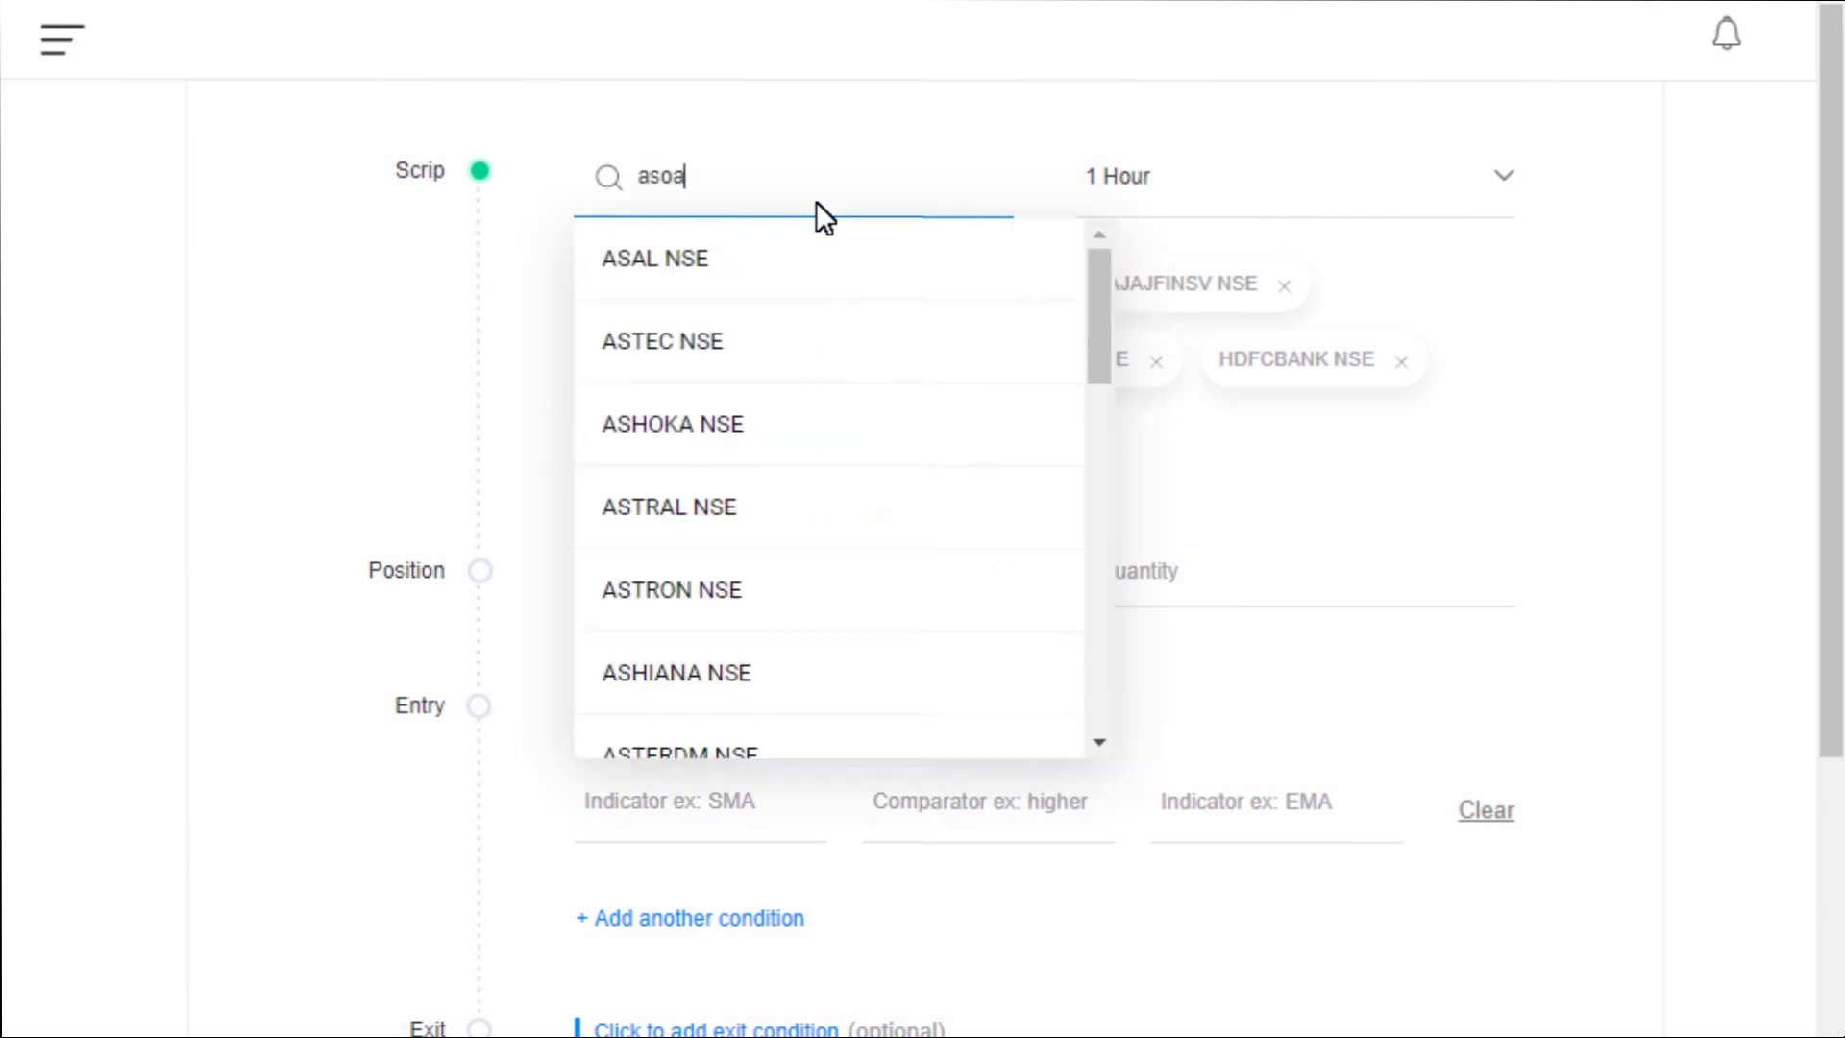
{"action": "key", "text": "BackSpace"}
{"action": "key", "text": "BackSpace"}
{"action": "key", "text": "BackSpace"}
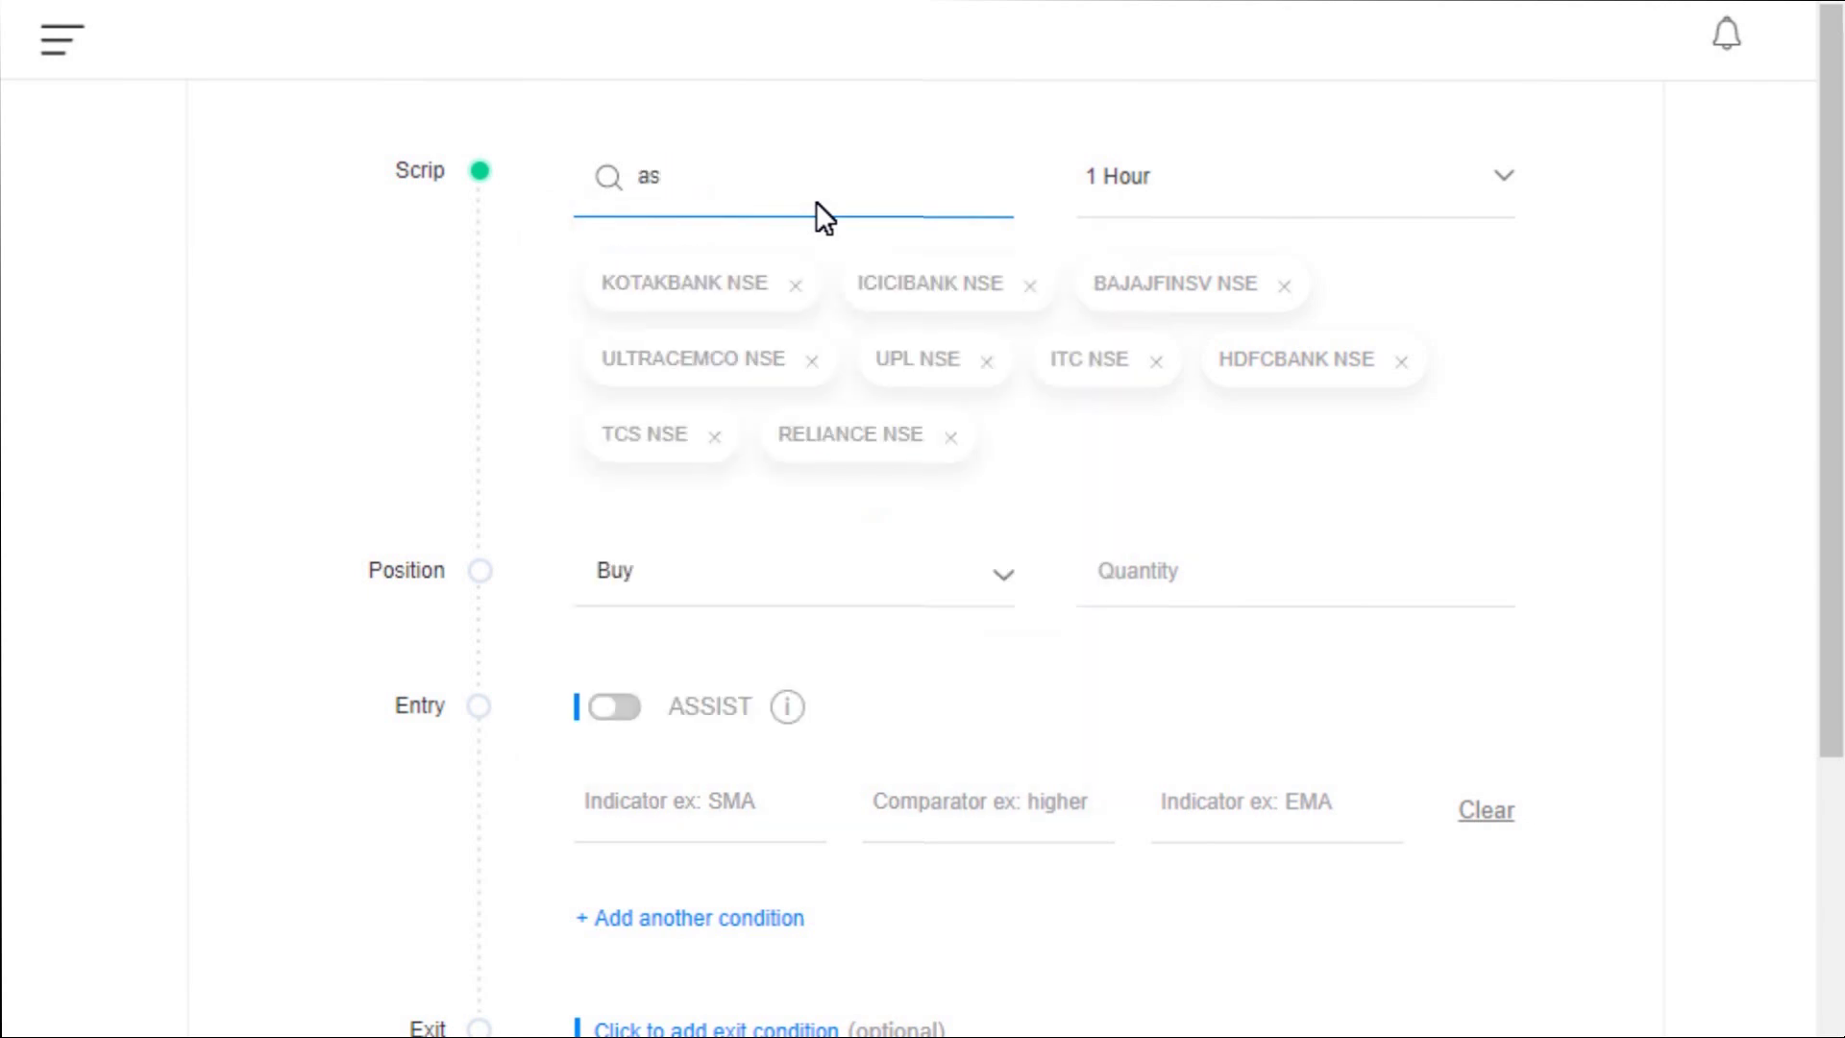
{"action": "type", "text": "ian"}
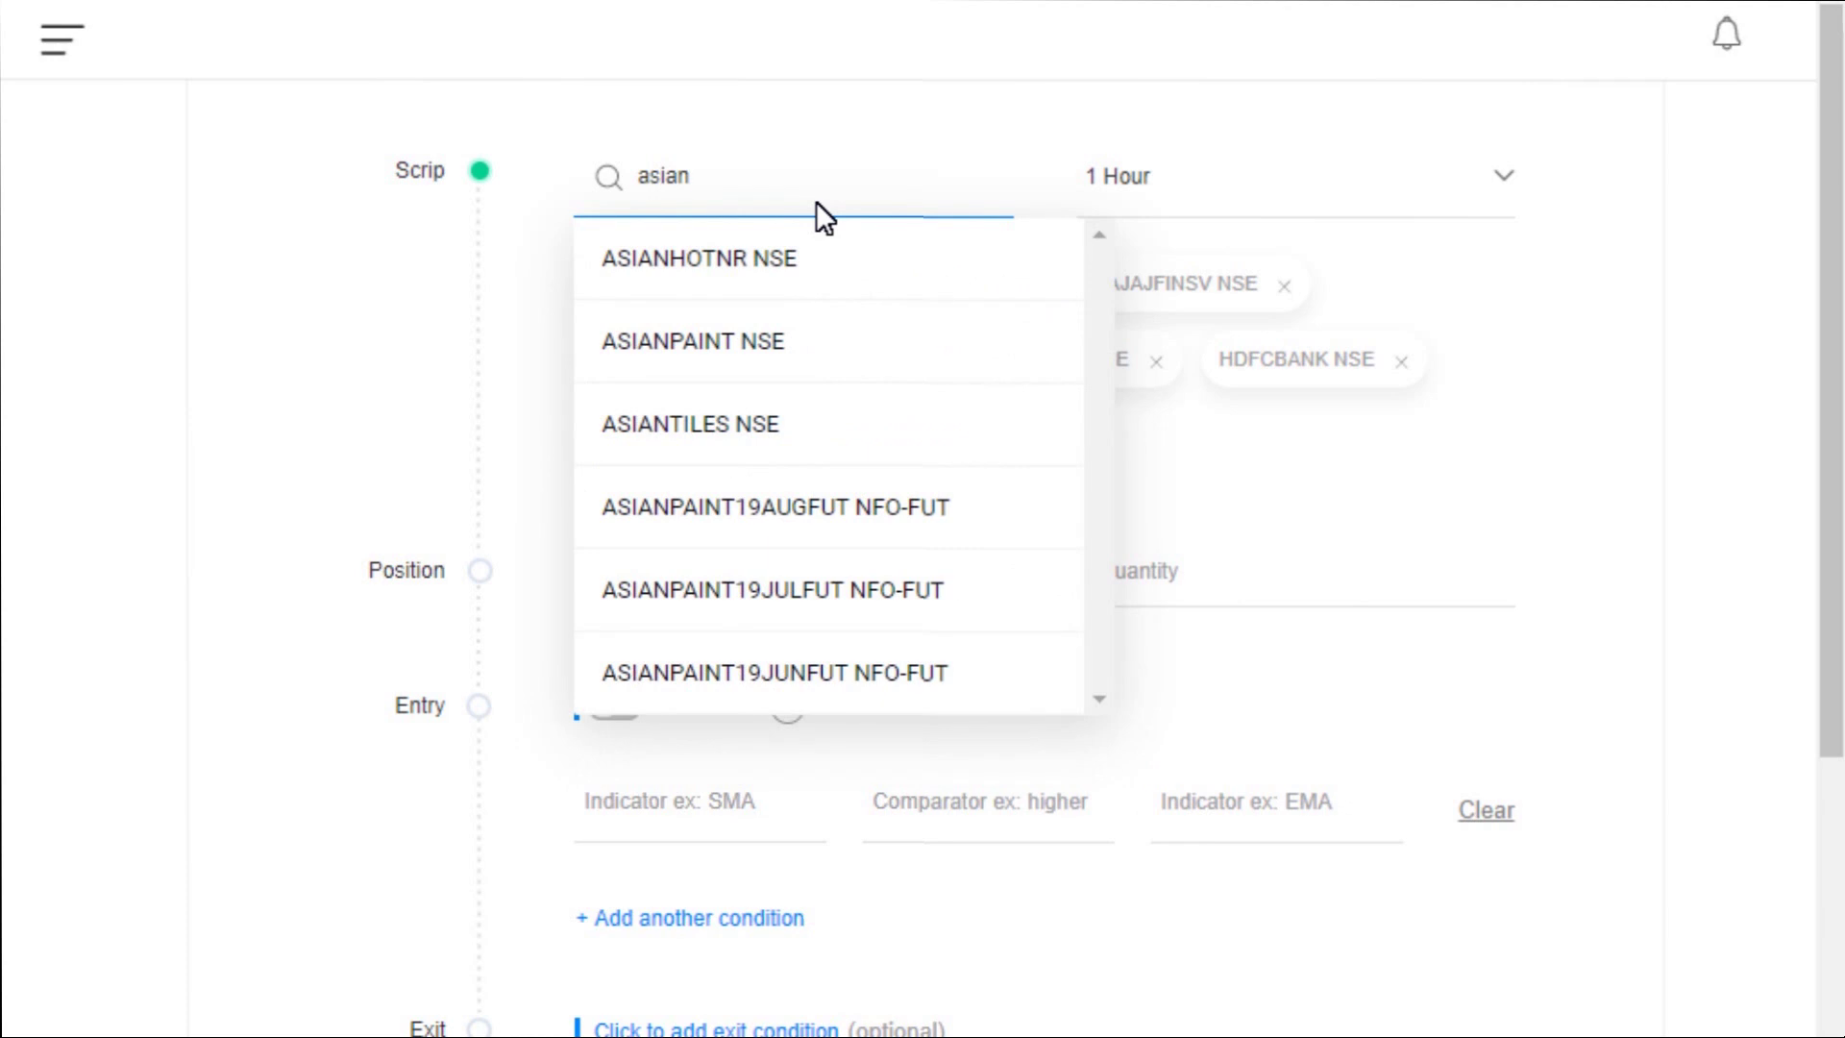
{"action": "left_click", "coordinate": [720, 338]}
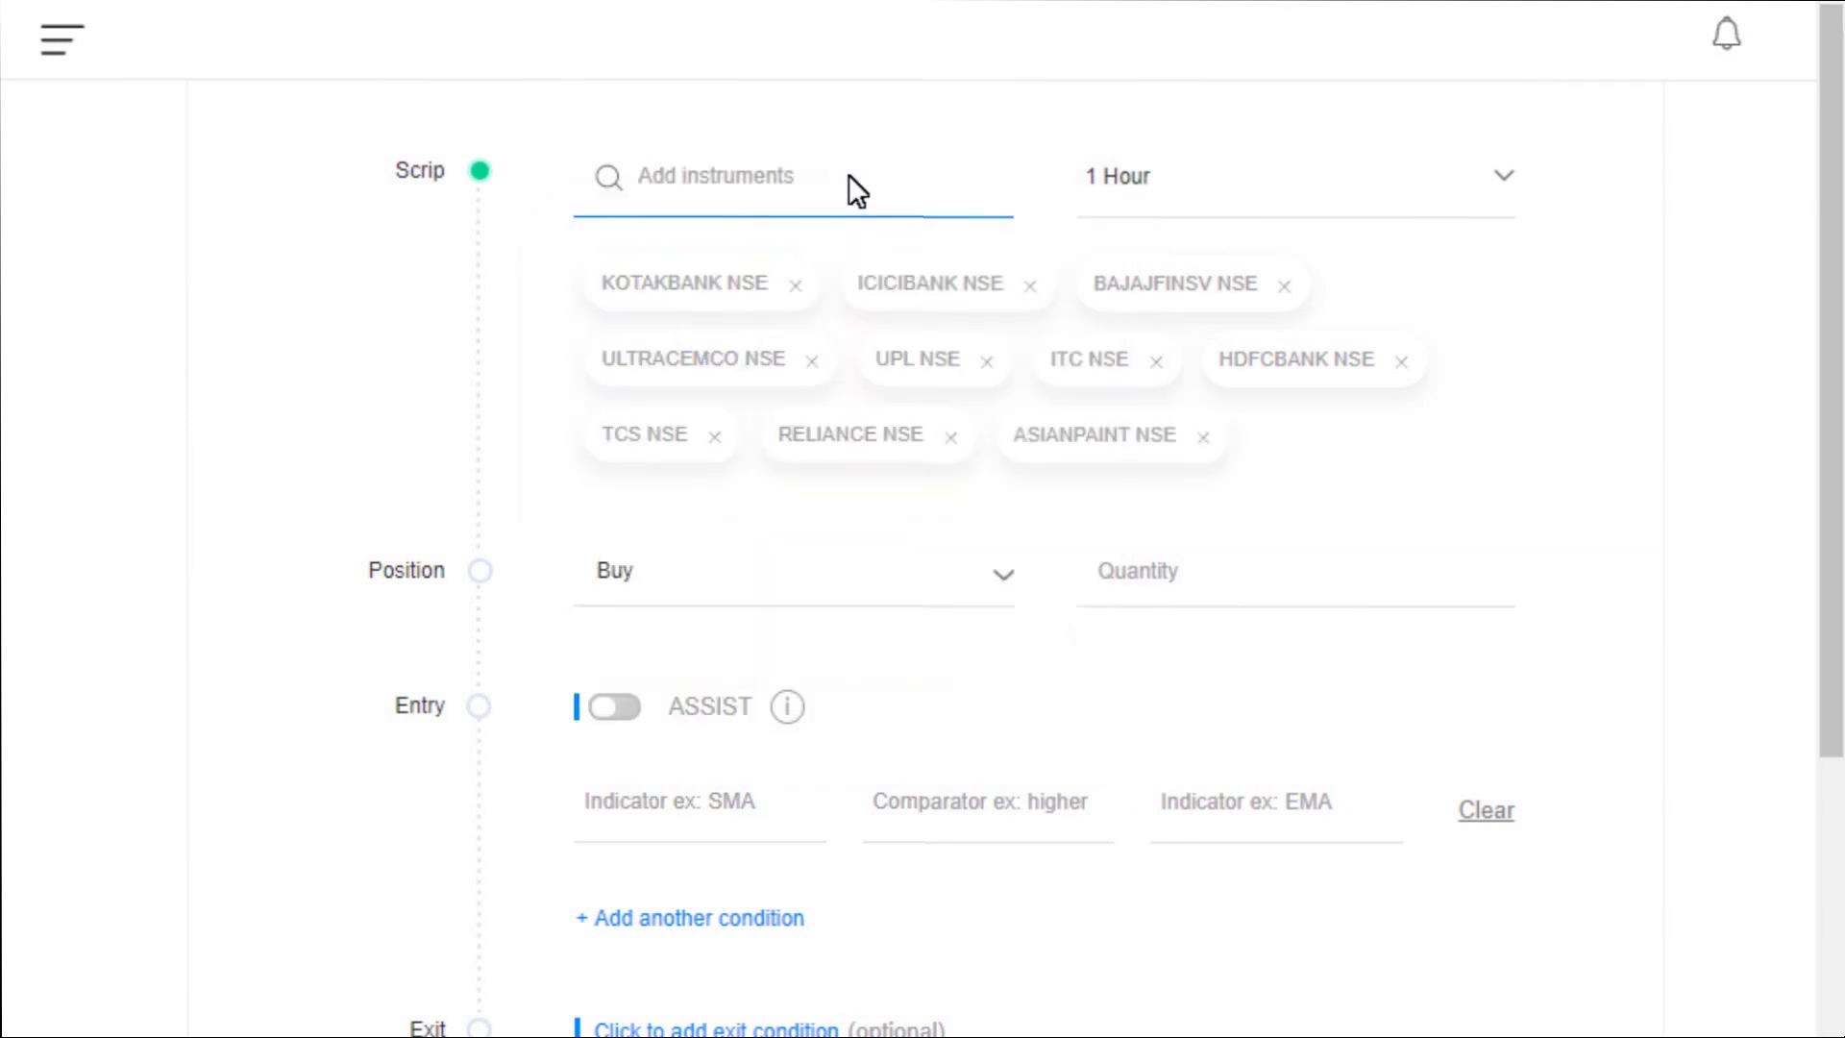
{"action": "type", "text": "relia"}
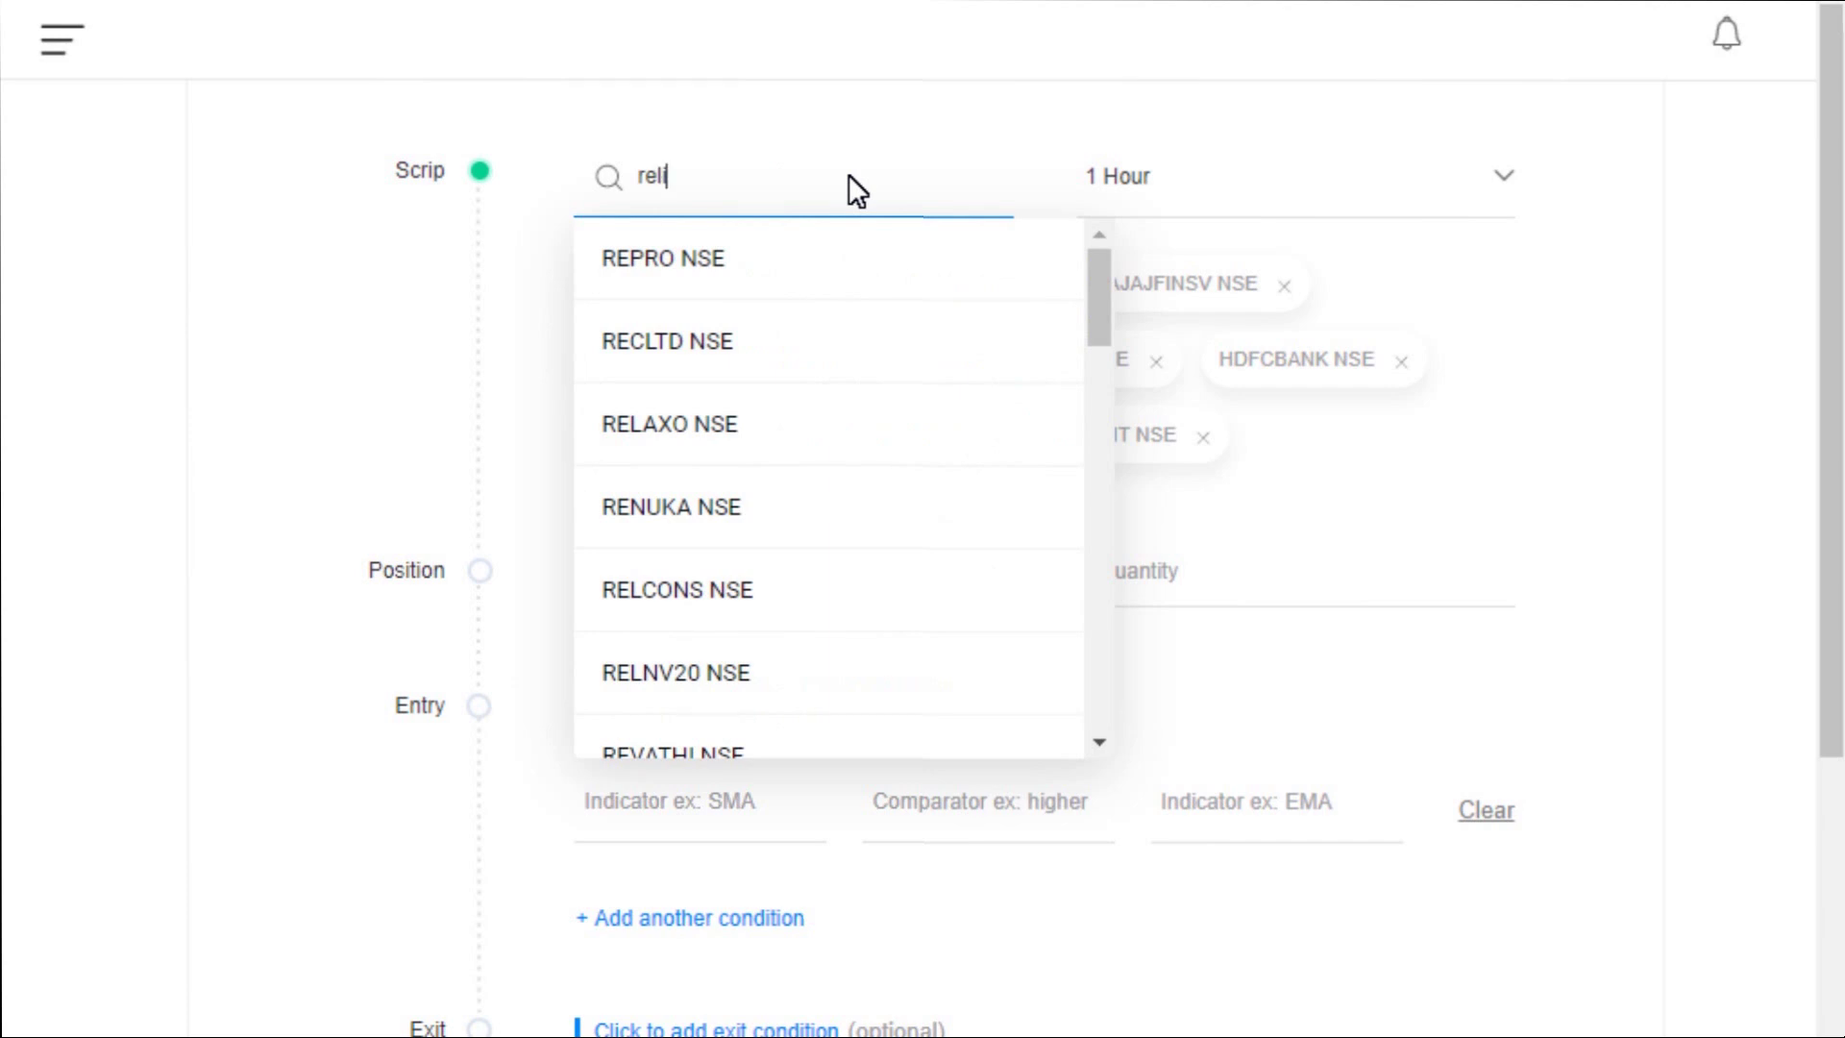
{"action": "left_click", "coordinate": [786, 269]}
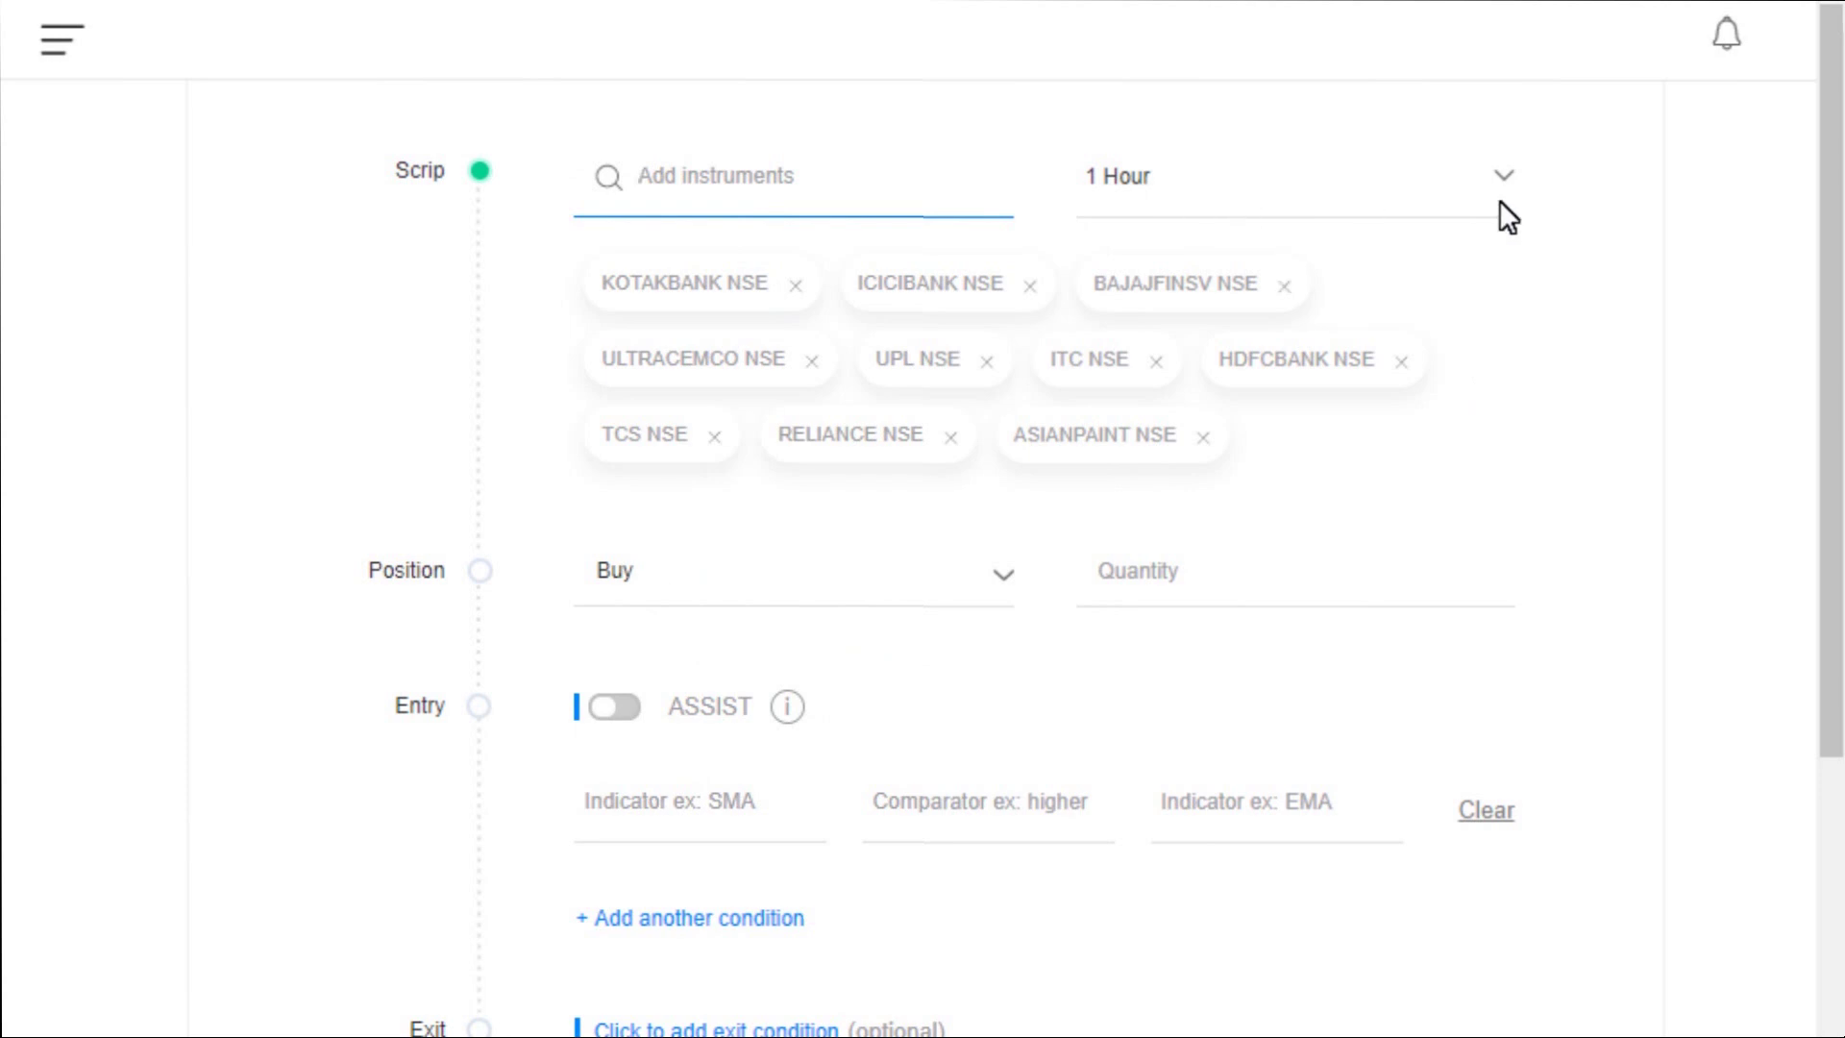
Set the quantity of the strategy's Buy position to 100.
{"action": "scroll", "coordinate": [652, 675], "scroll_direction": "down", "scroll_amount": 1}
{"action": "left_click", "coordinate": [1226, 436]}
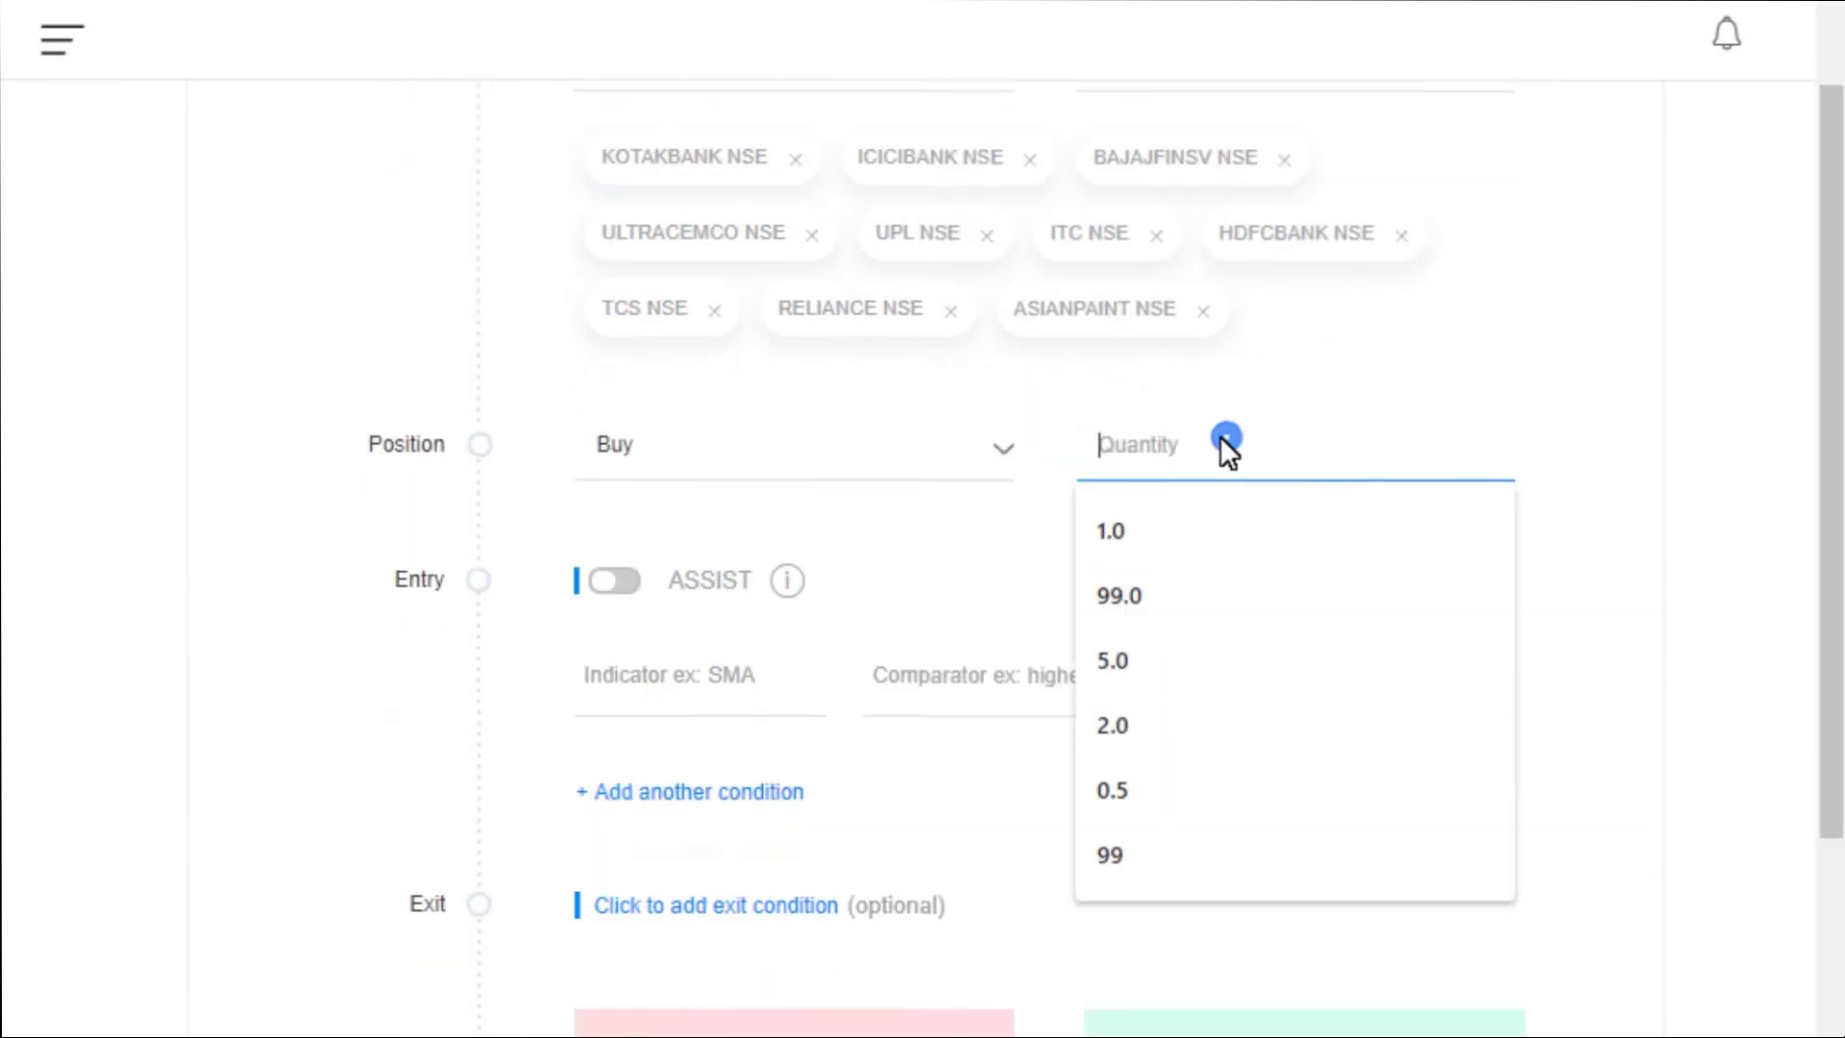
{"action": "type", "text": "100"}
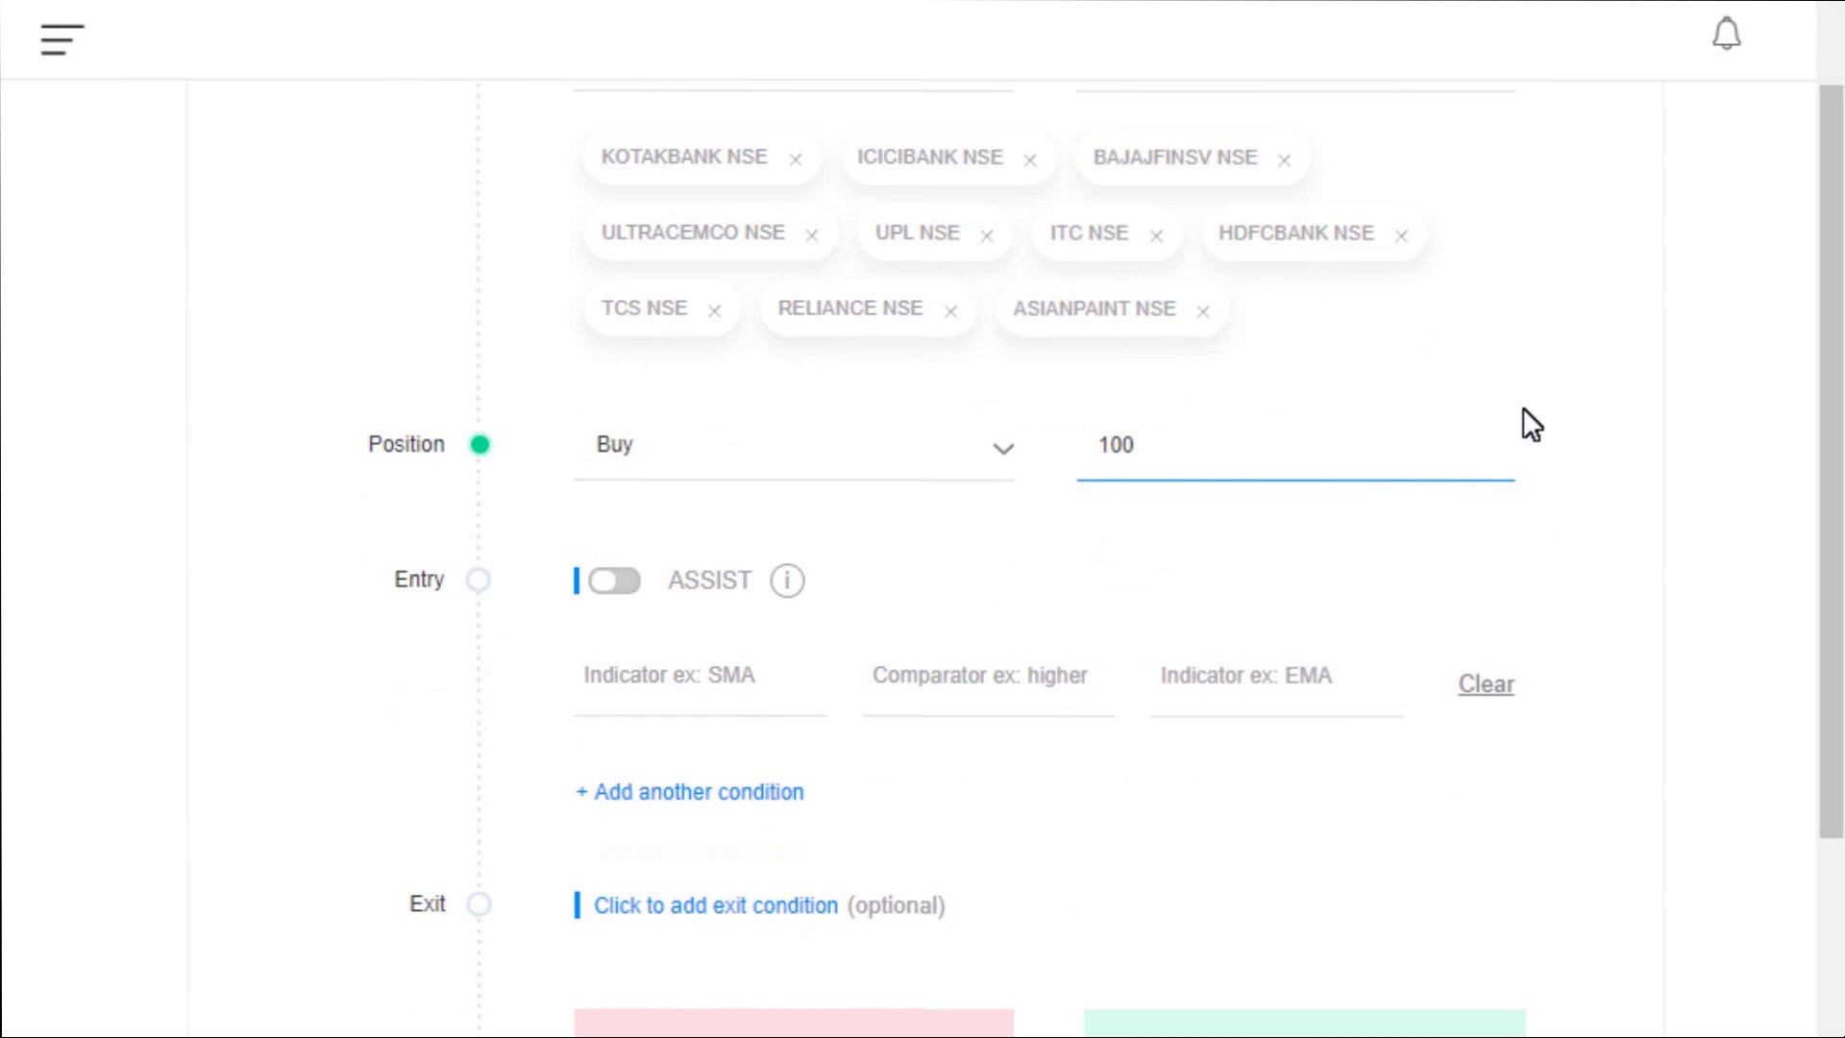
Start the first entry condition with the Close price and the comparator higher than.
{"action": "scroll", "coordinate": [576, 695], "scroll_direction": "down", "scroll_amount": 1}
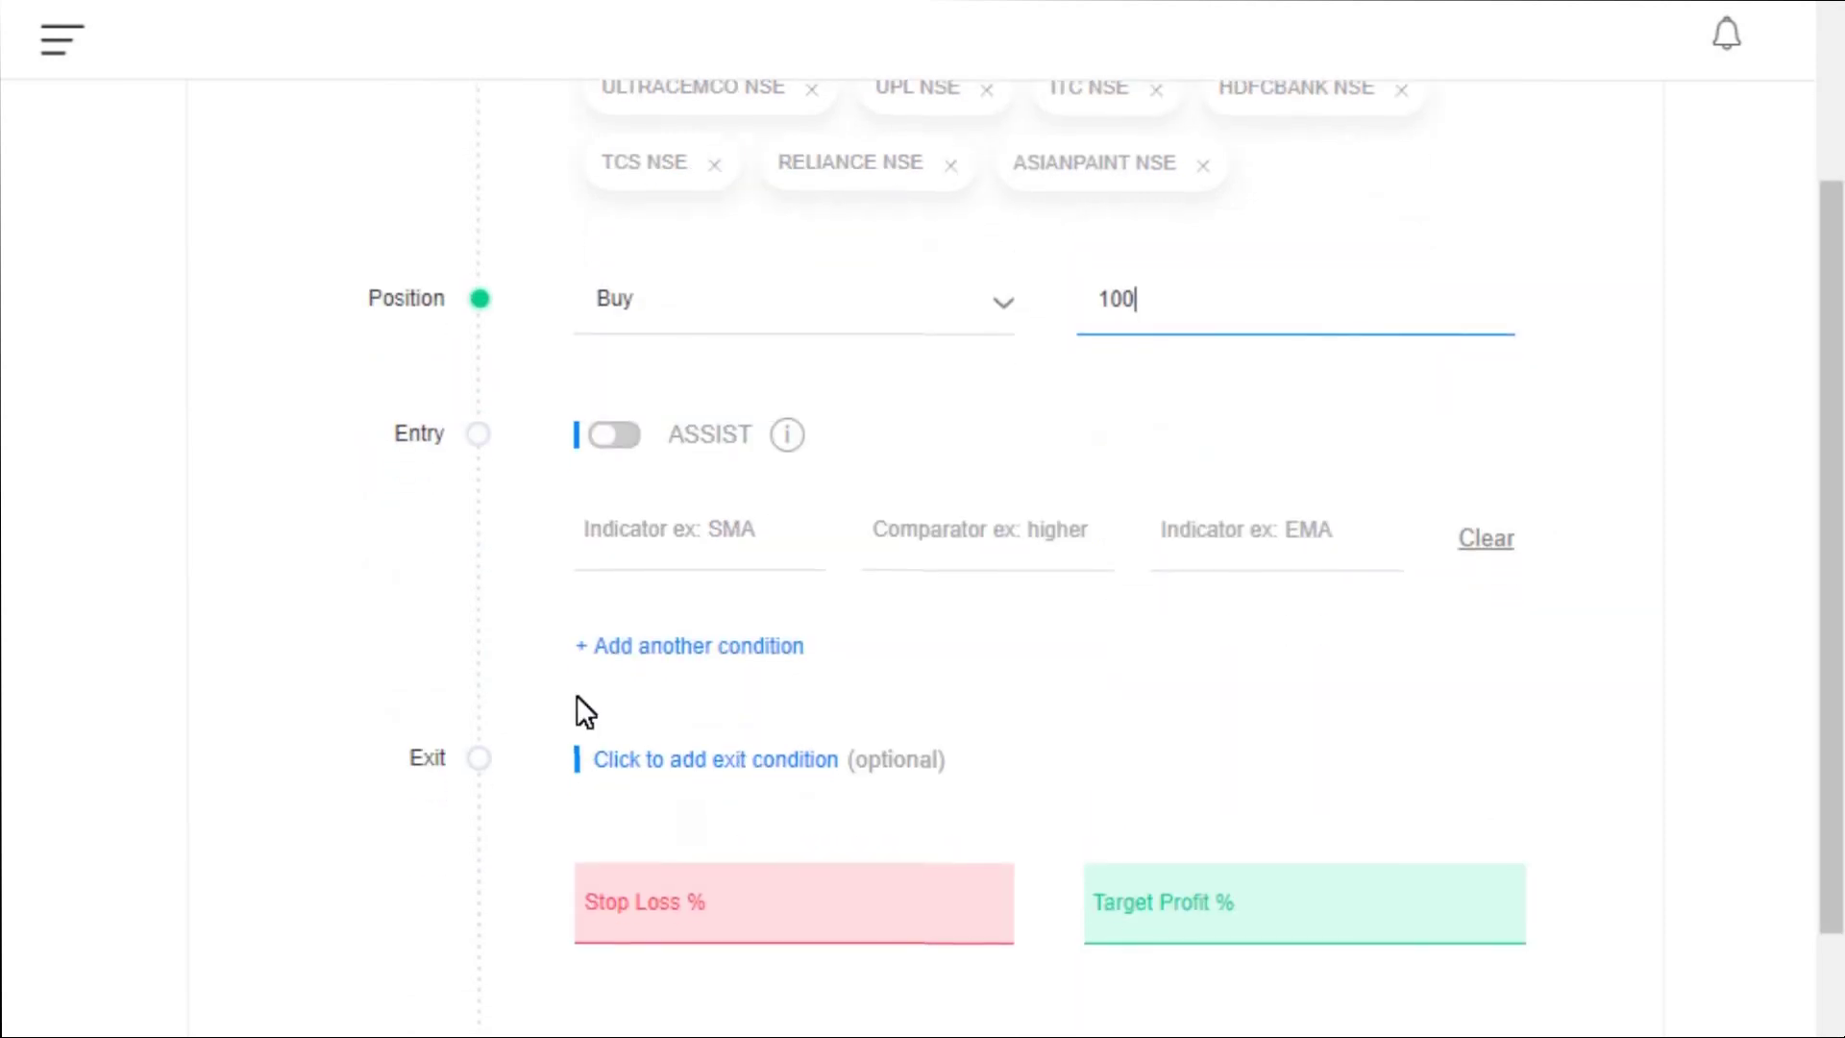
{"action": "left_click", "coordinate": [682, 529]}
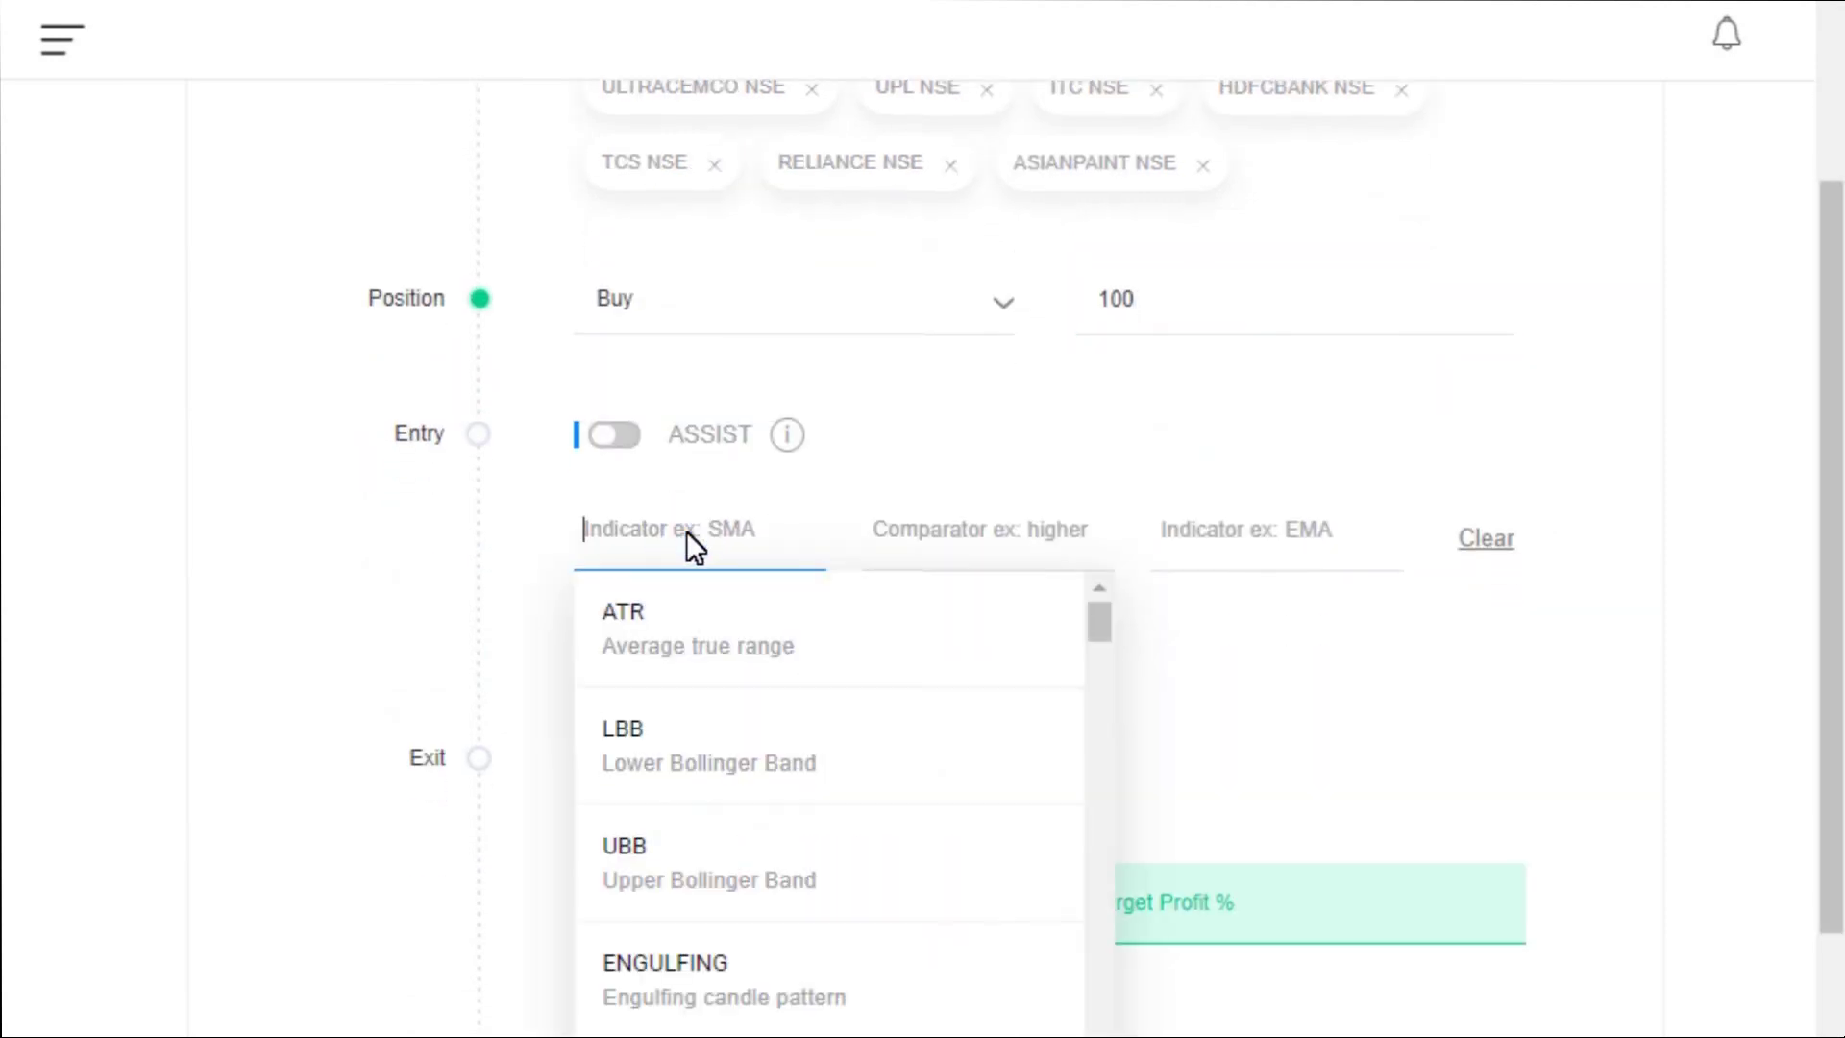
{"action": "type", "text": "ca"}
{"action": "key", "text": "BackSpace"}
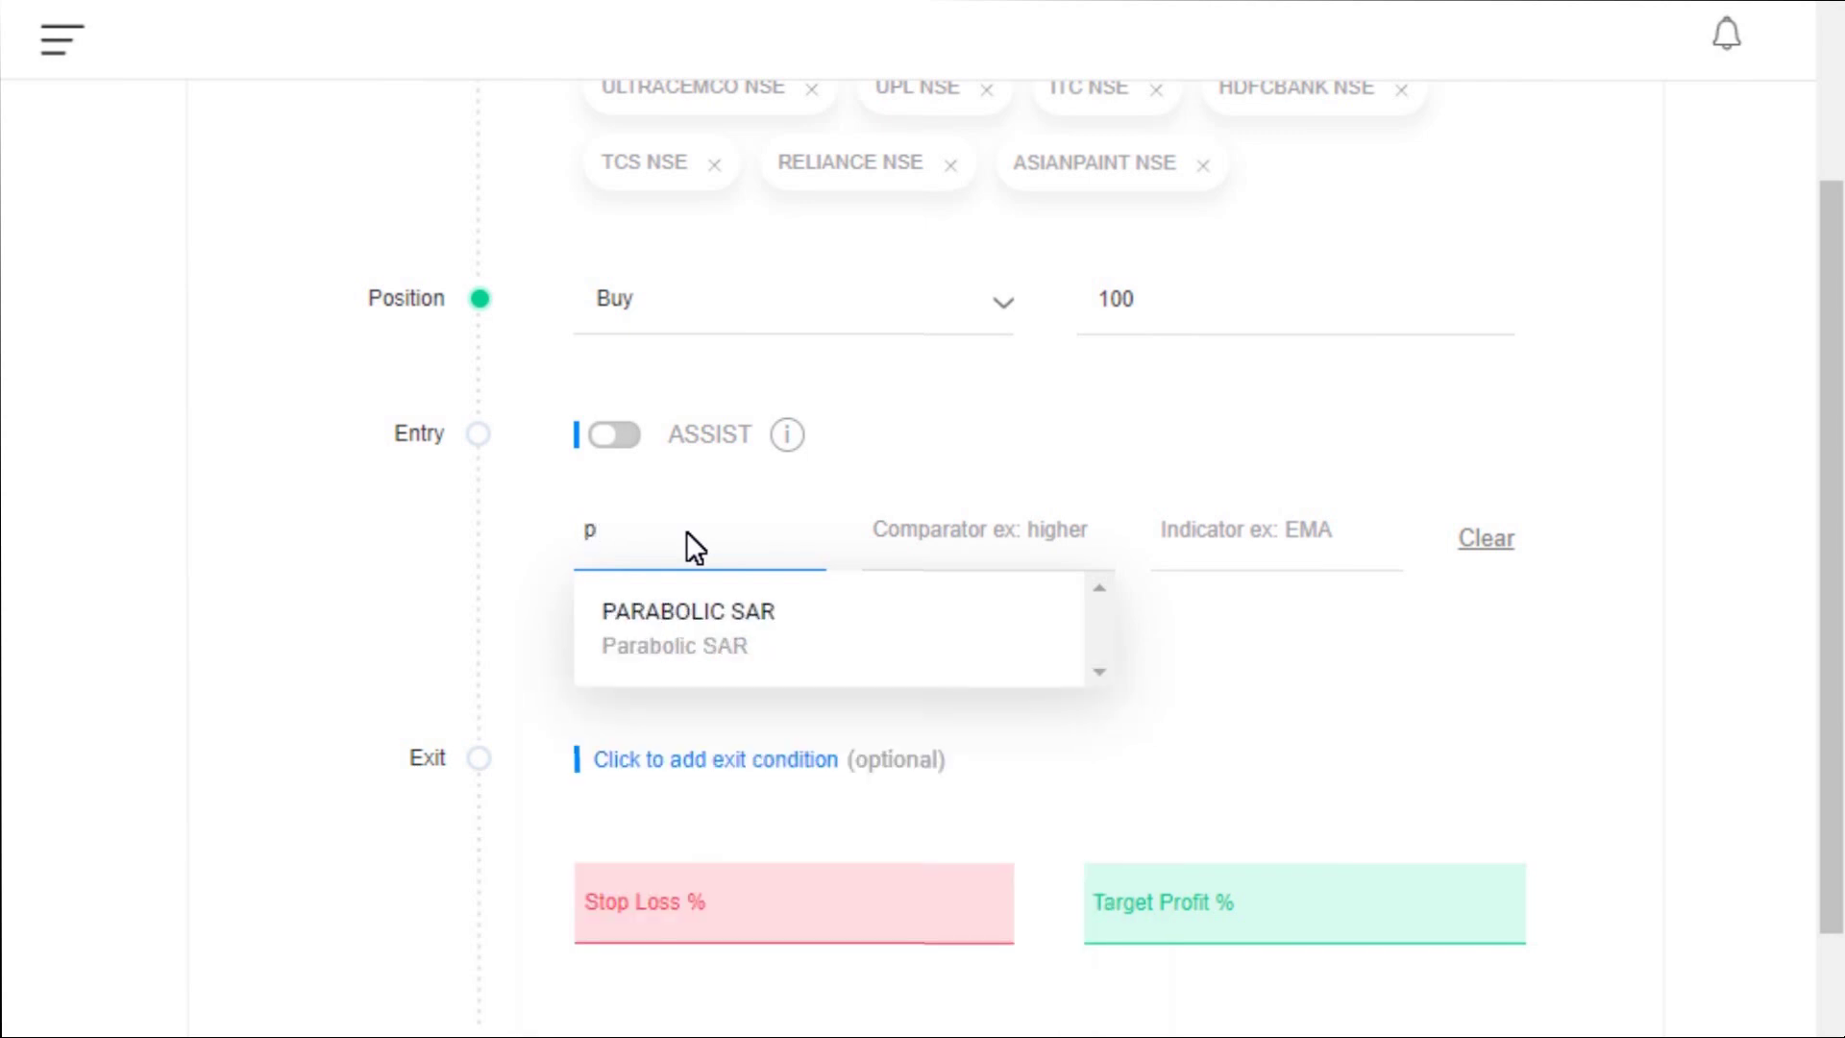
{"action": "key", "text": "BackSpace"}
{"action": "type", "text": "close"}
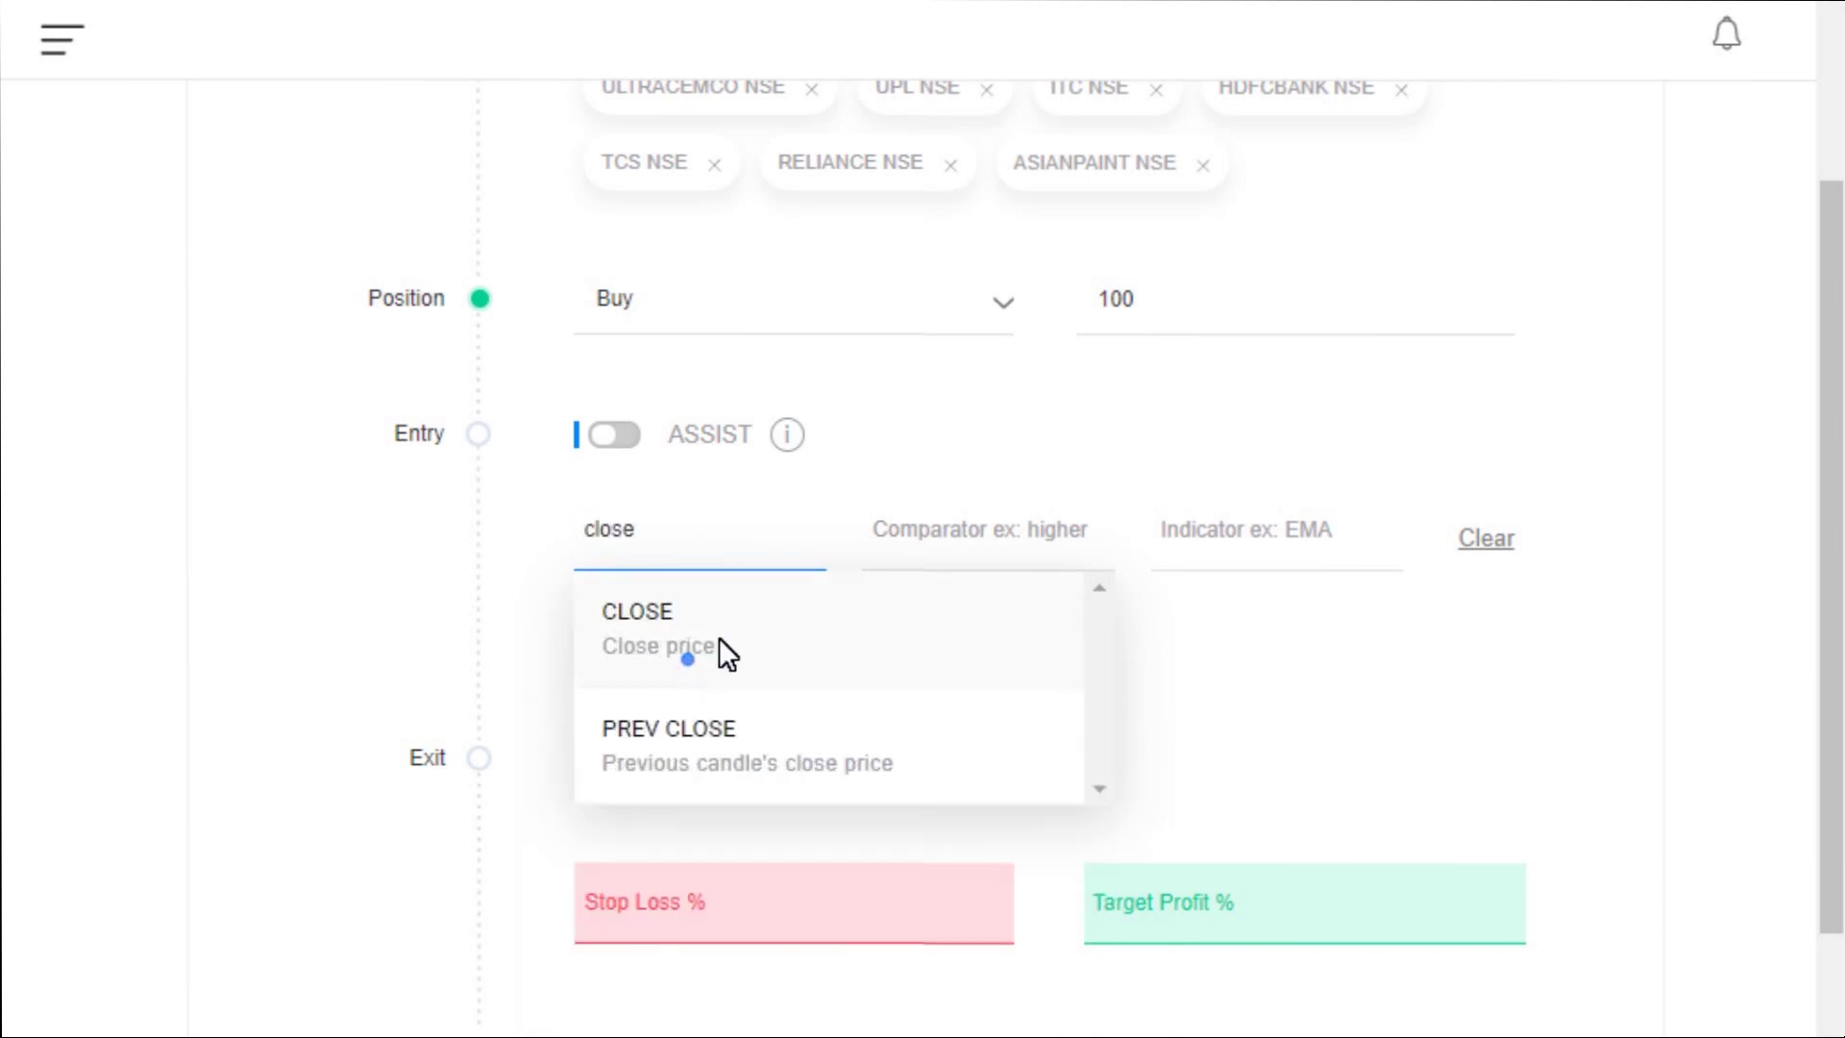
{"action": "left_click", "coordinate": [687, 657]}
{"action": "left_click", "coordinate": [951, 552]}
{"action": "left_click", "coordinate": [950, 605]}
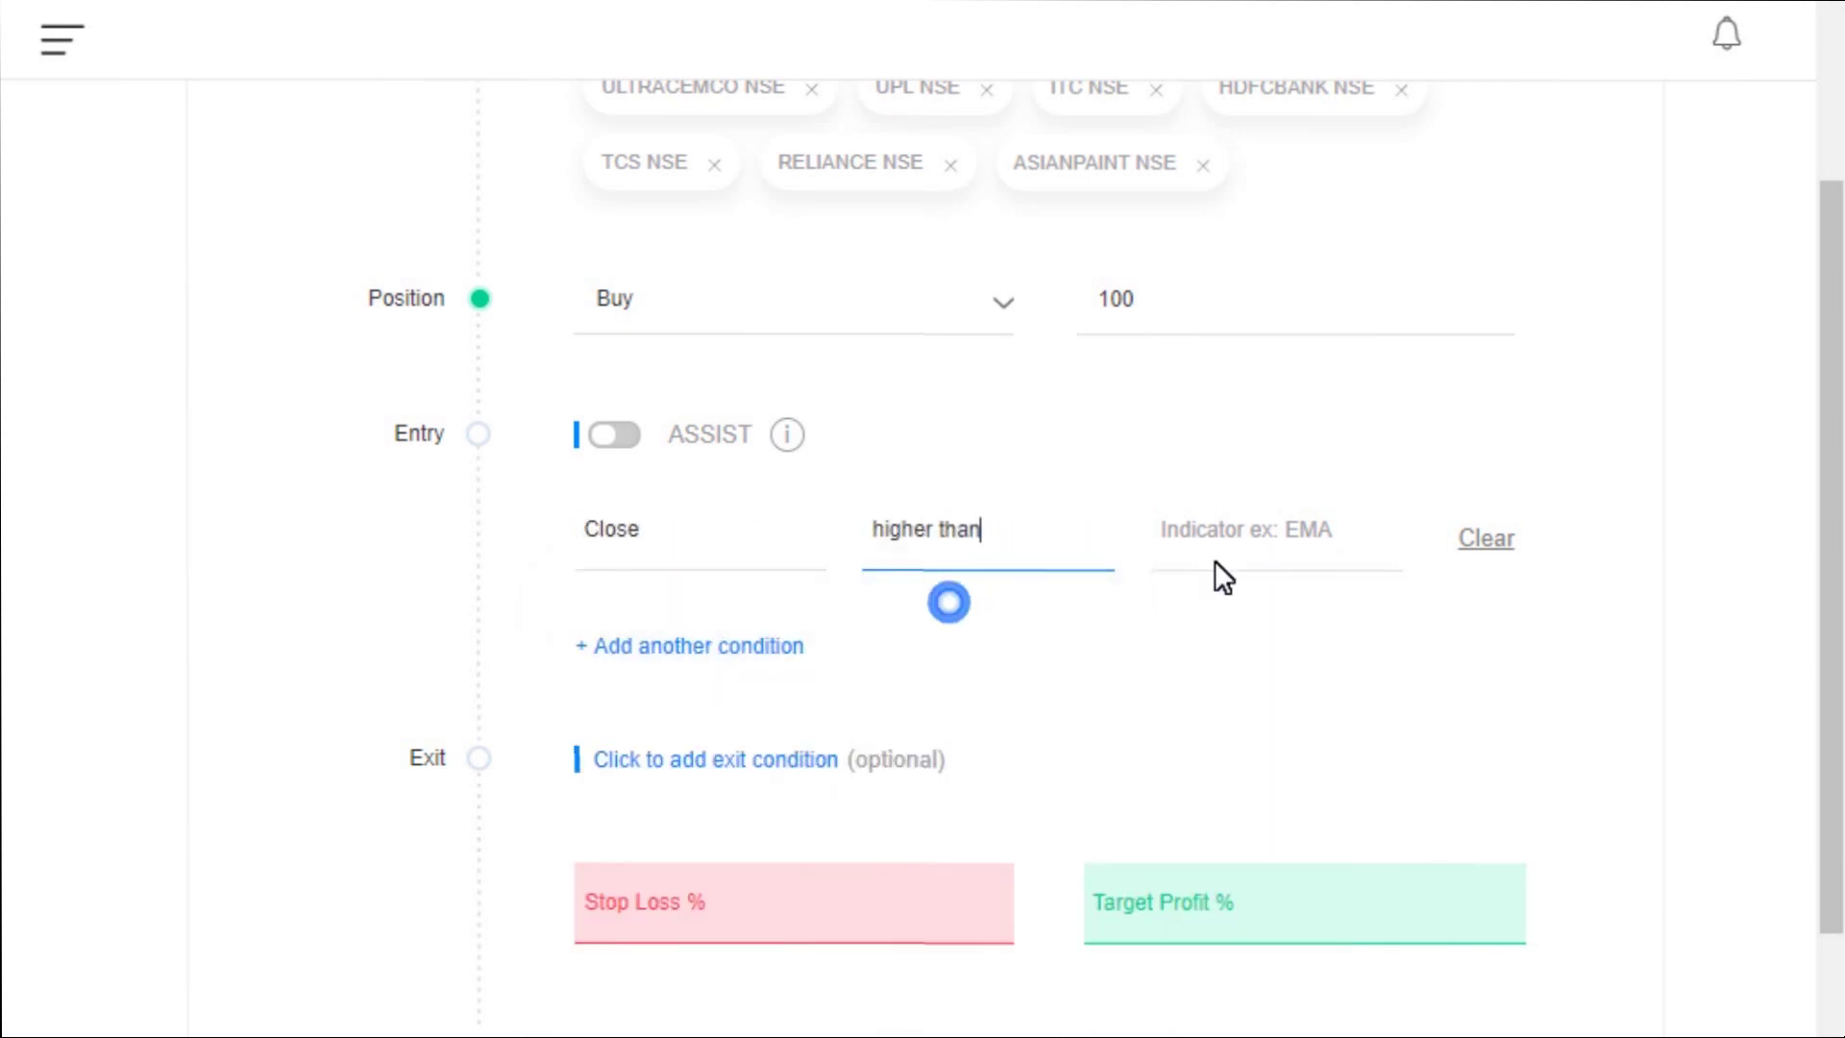
Complete the first entry condition with Parabolic SAR, keeping minimum AF 0.02, maximum AF 0.2 and offset 0.
{"action": "left_click", "coordinate": [1248, 529]}
{"action": "type", "text": "para"}
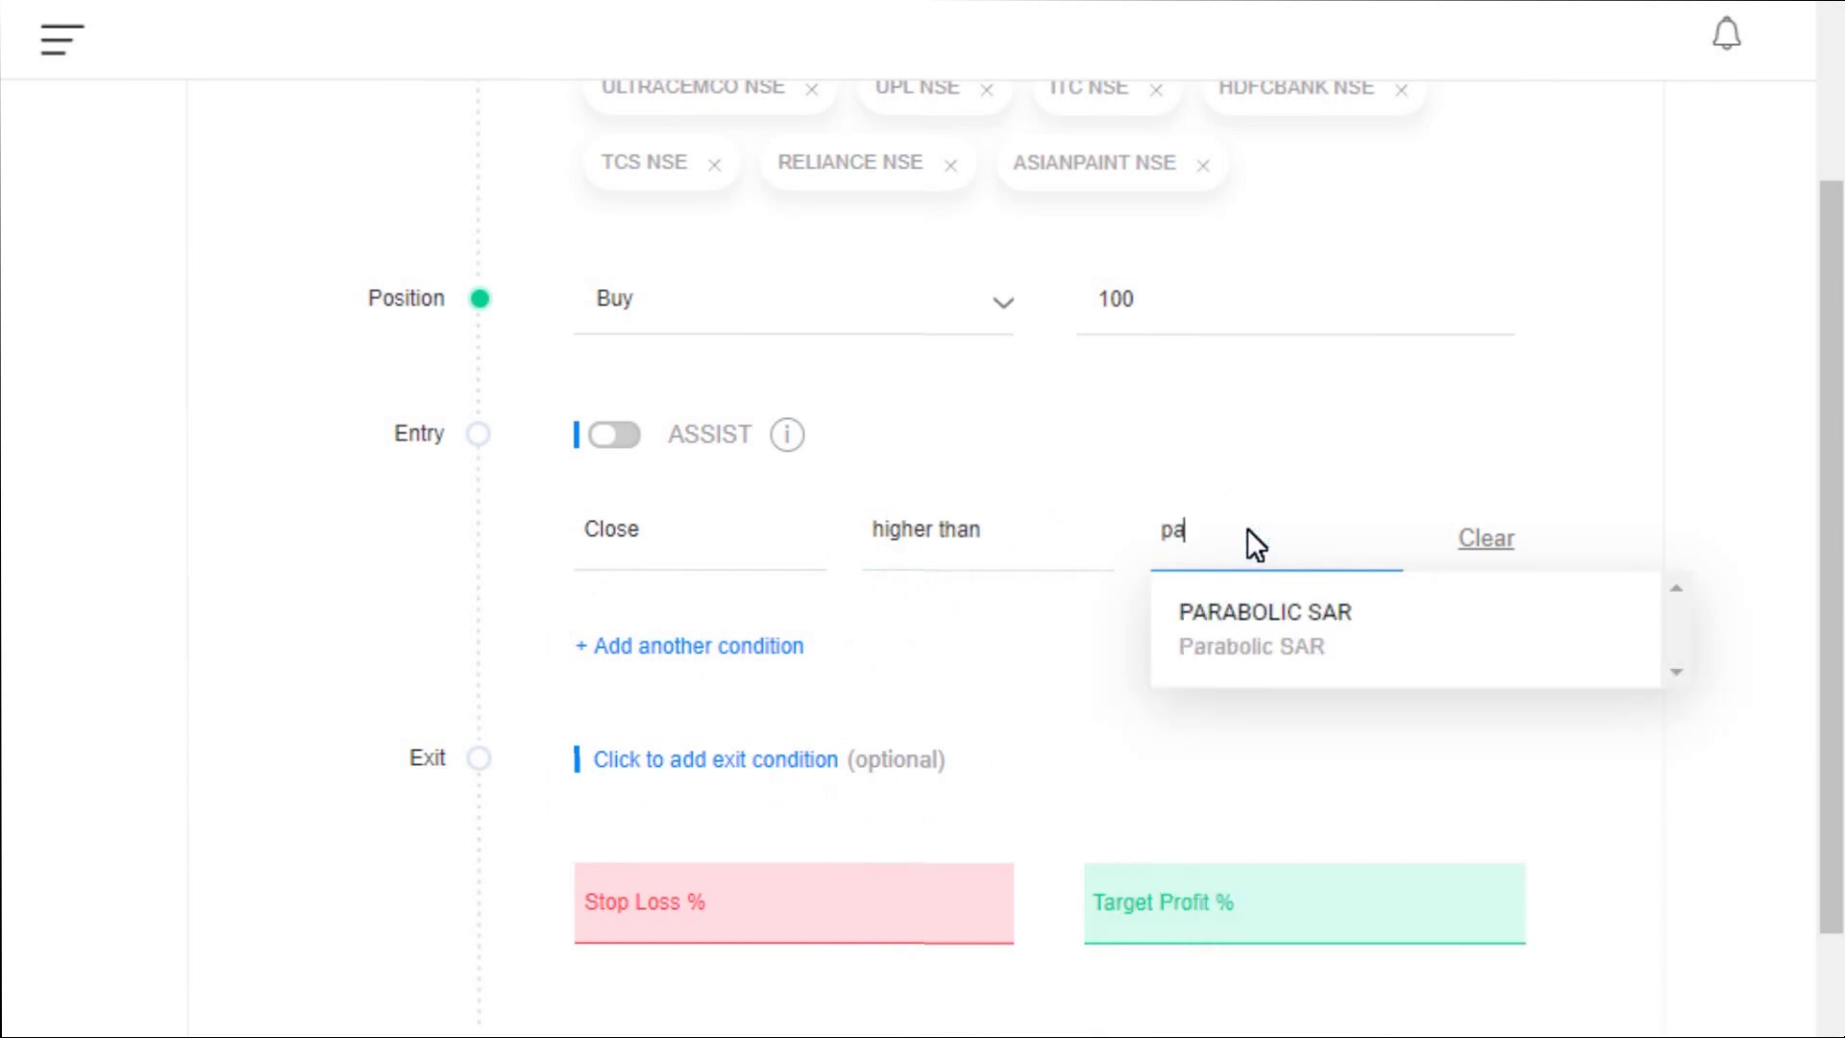
{"action": "left_click", "coordinate": [1245, 610]}
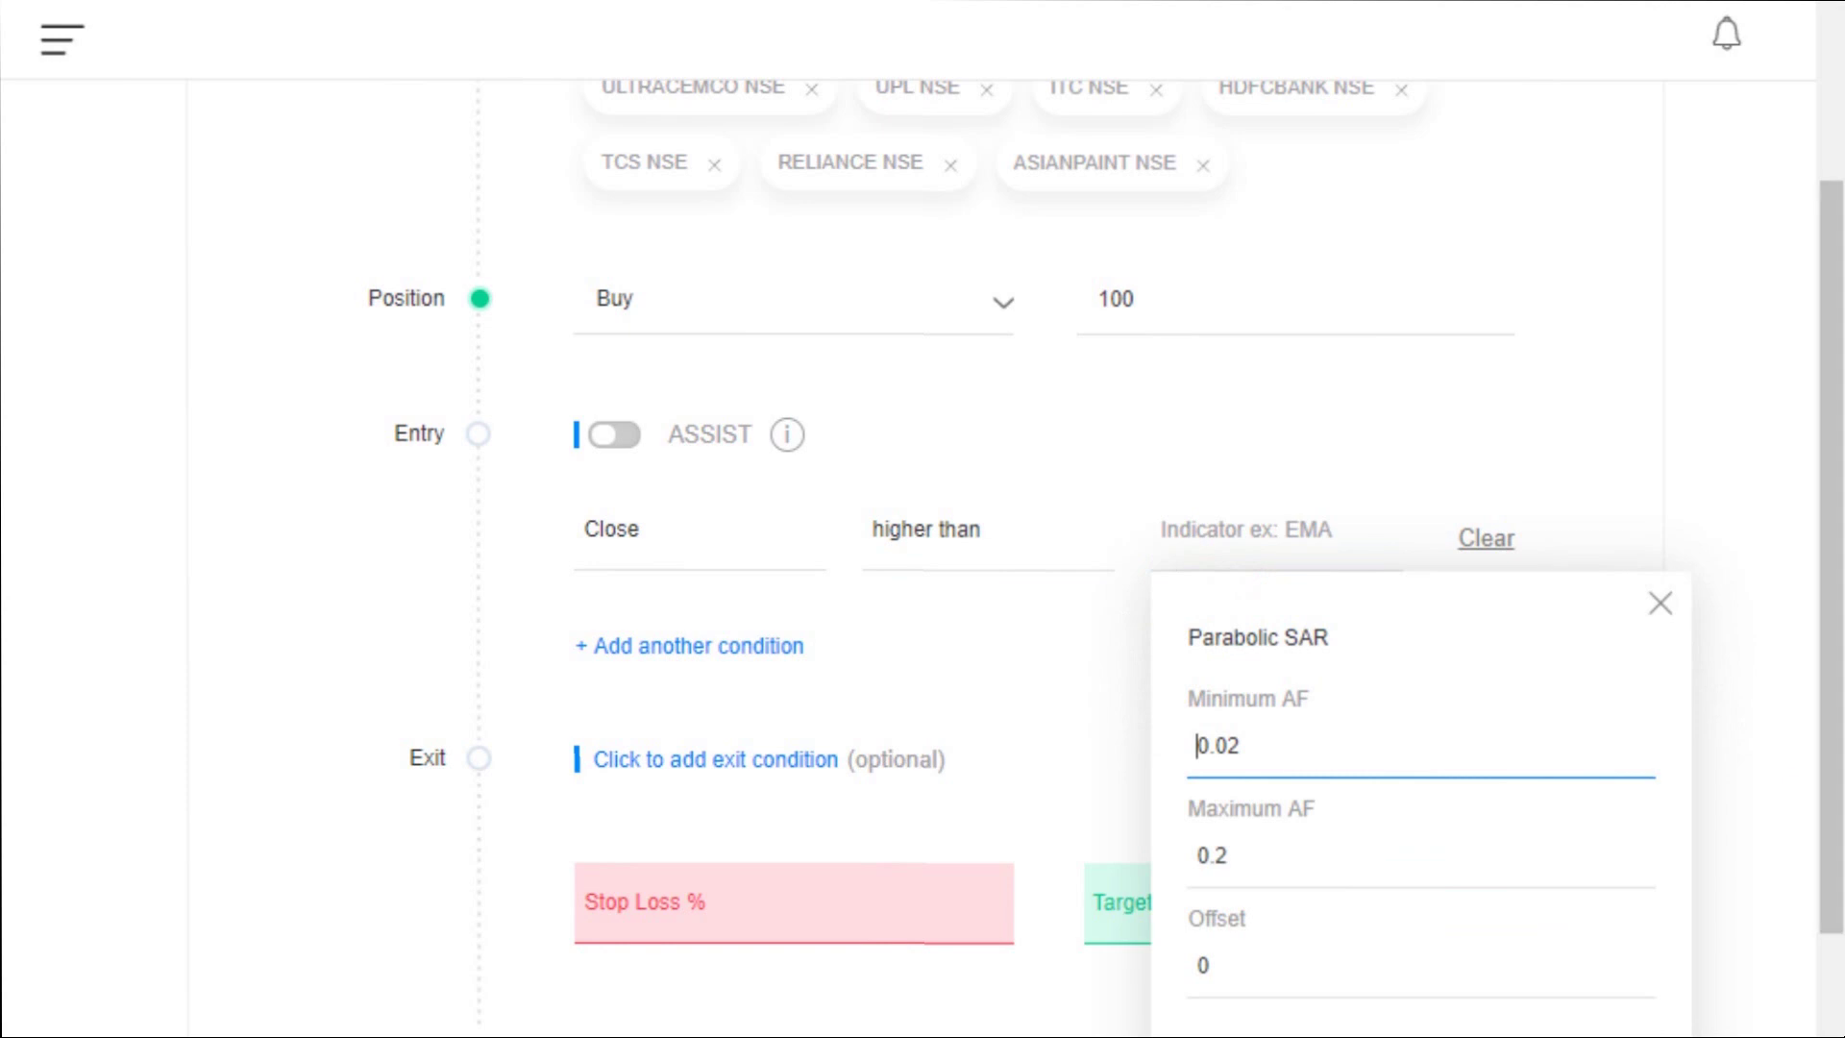
{"action": "scroll", "coordinate": [1813, 828], "scroll_direction": "down", "scroll_amount": 3}
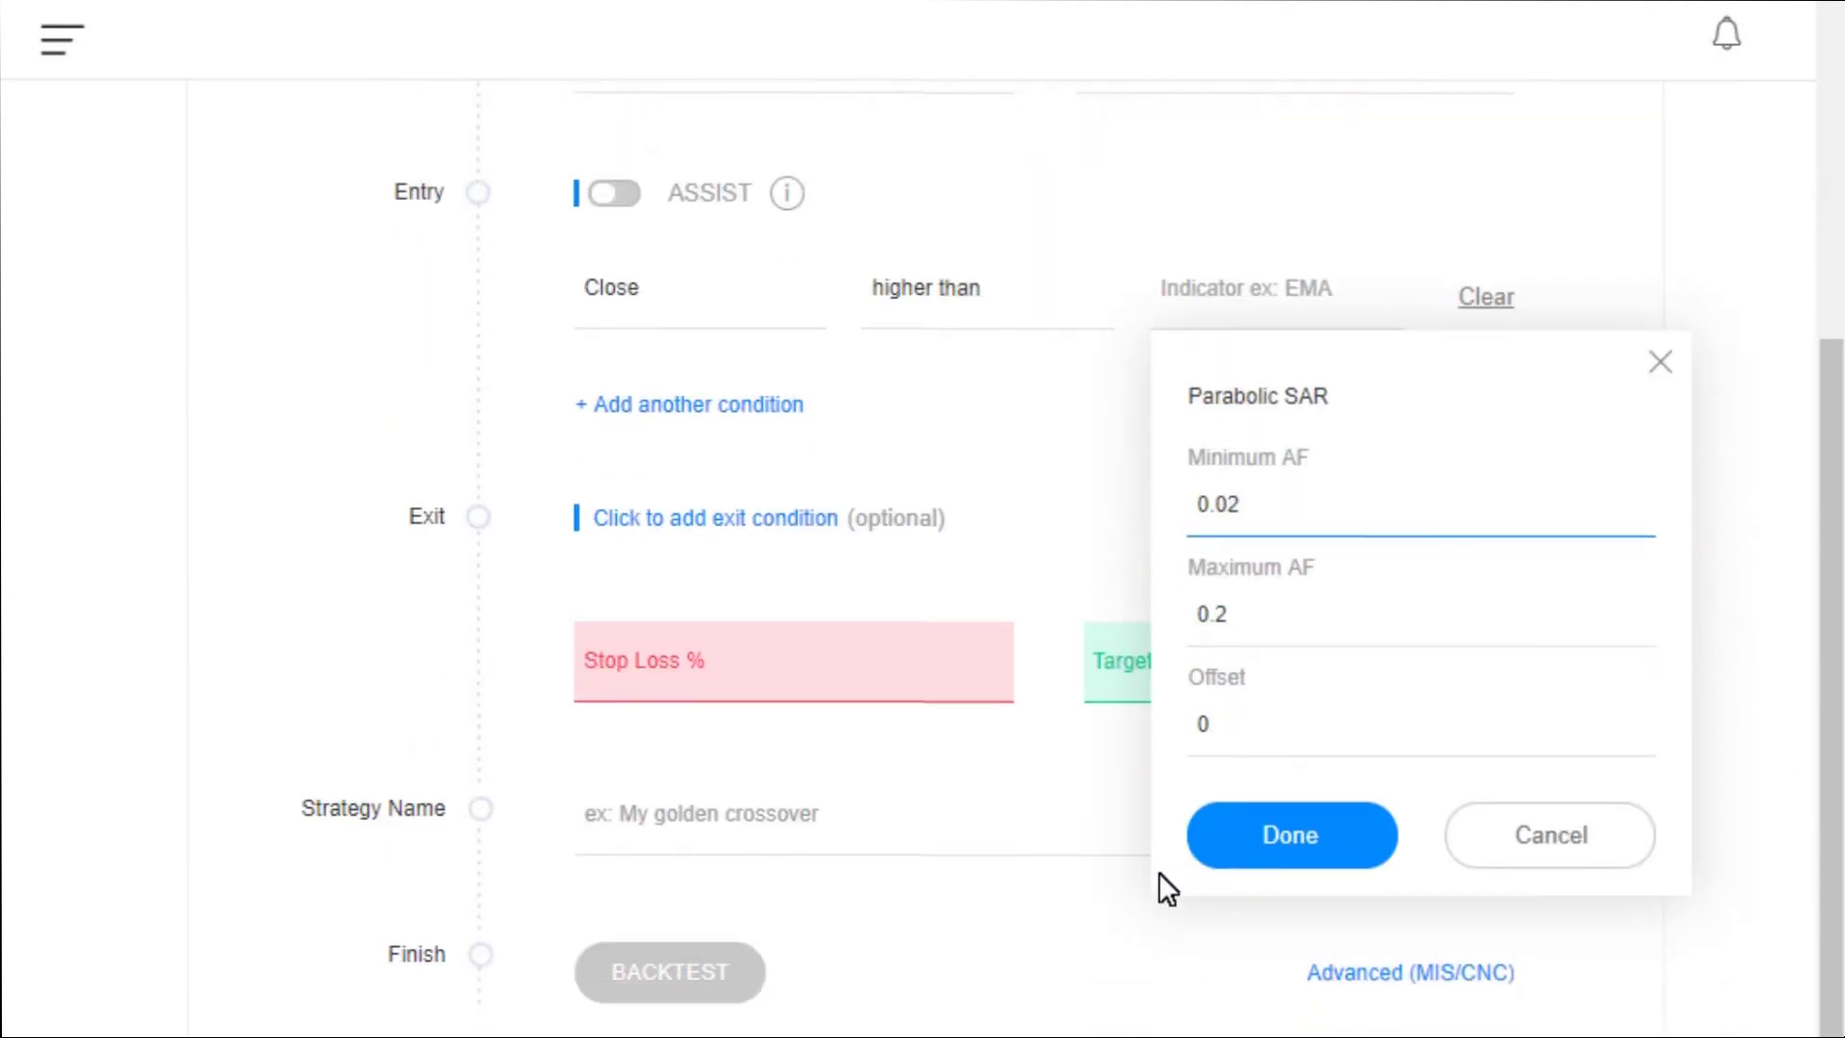
{"action": "left_click", "coordinate": [1261, 839]}
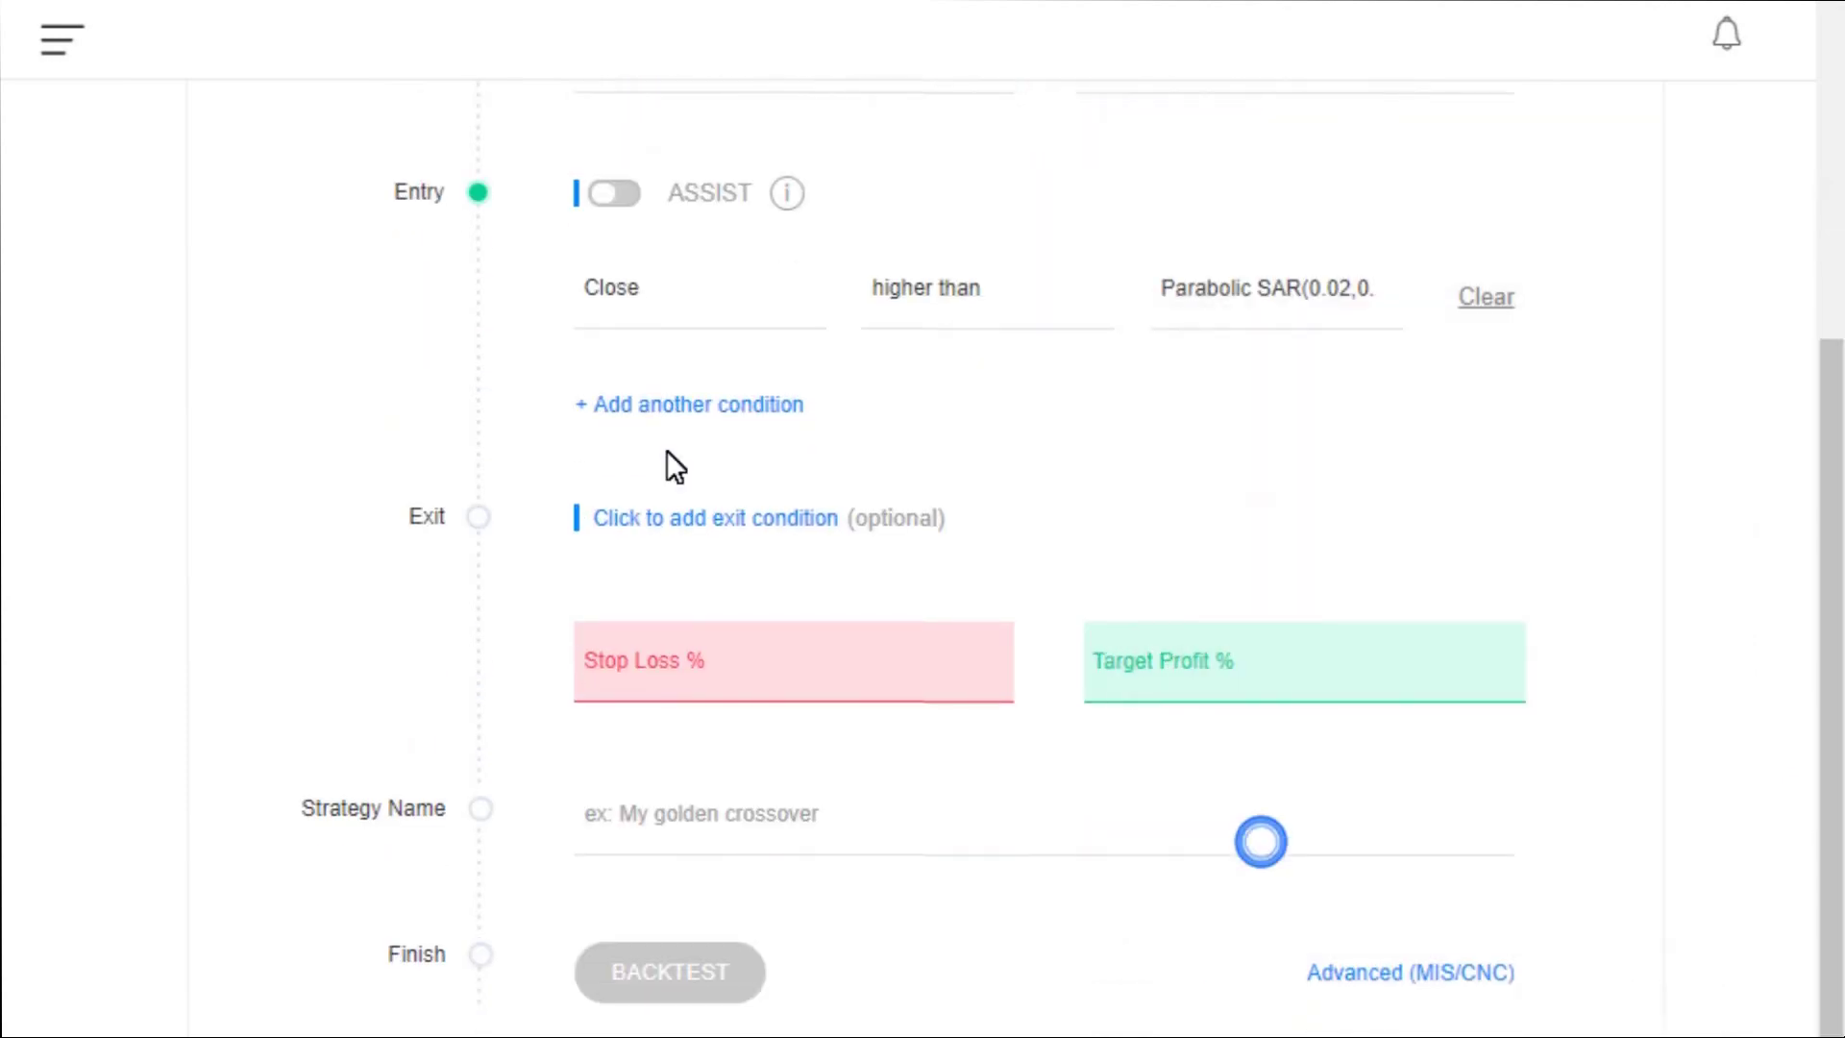
Add a second entry condition joined by and, using the RSI indicator with period 14.
{"action": "left_click", "coordinate": [688, 408]}
{"action": "left_click", "coordinate": [748, 417]}
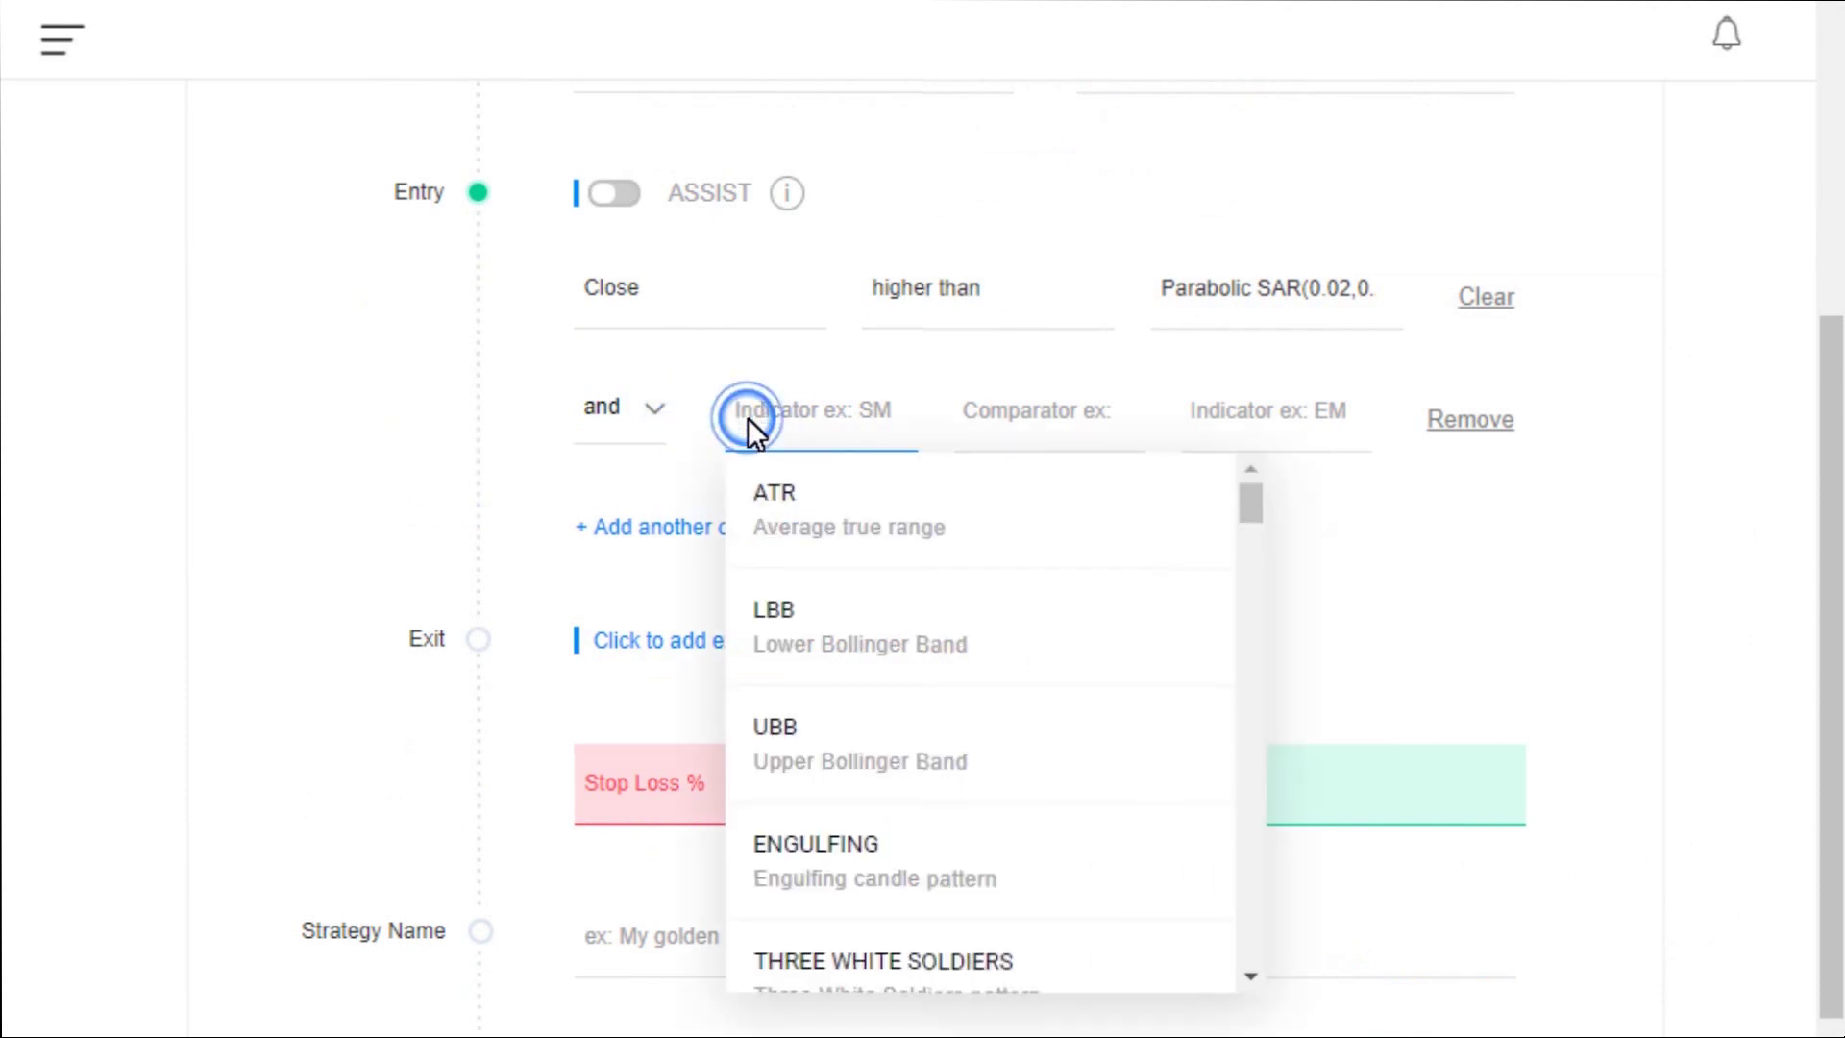
{"action": "type", "text": "rsi"}
{"action": "left_click", "coordinate": [830, 488]}
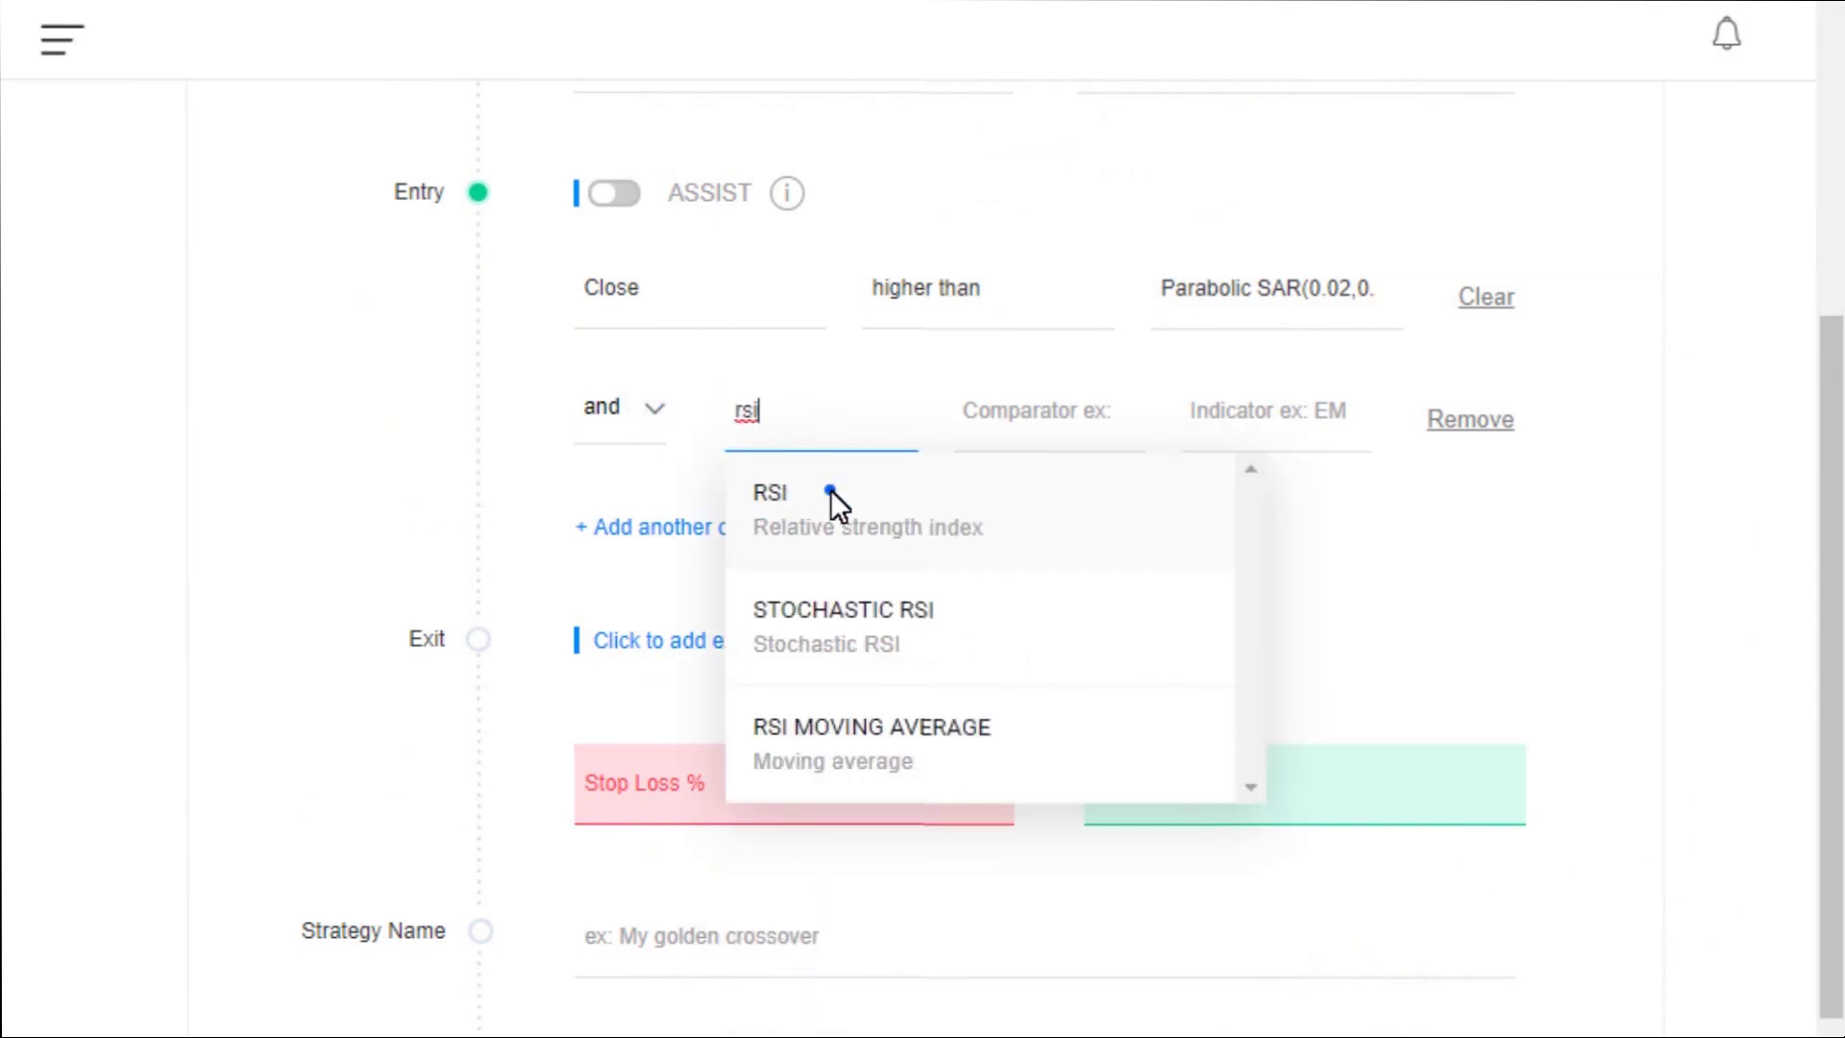
{"action": "left_click", "coordinate": [855, 747]}
Set the RSI entry condition to crosses above the number 55.
{"action": "left_click", "coordinate": [1065, 423]}
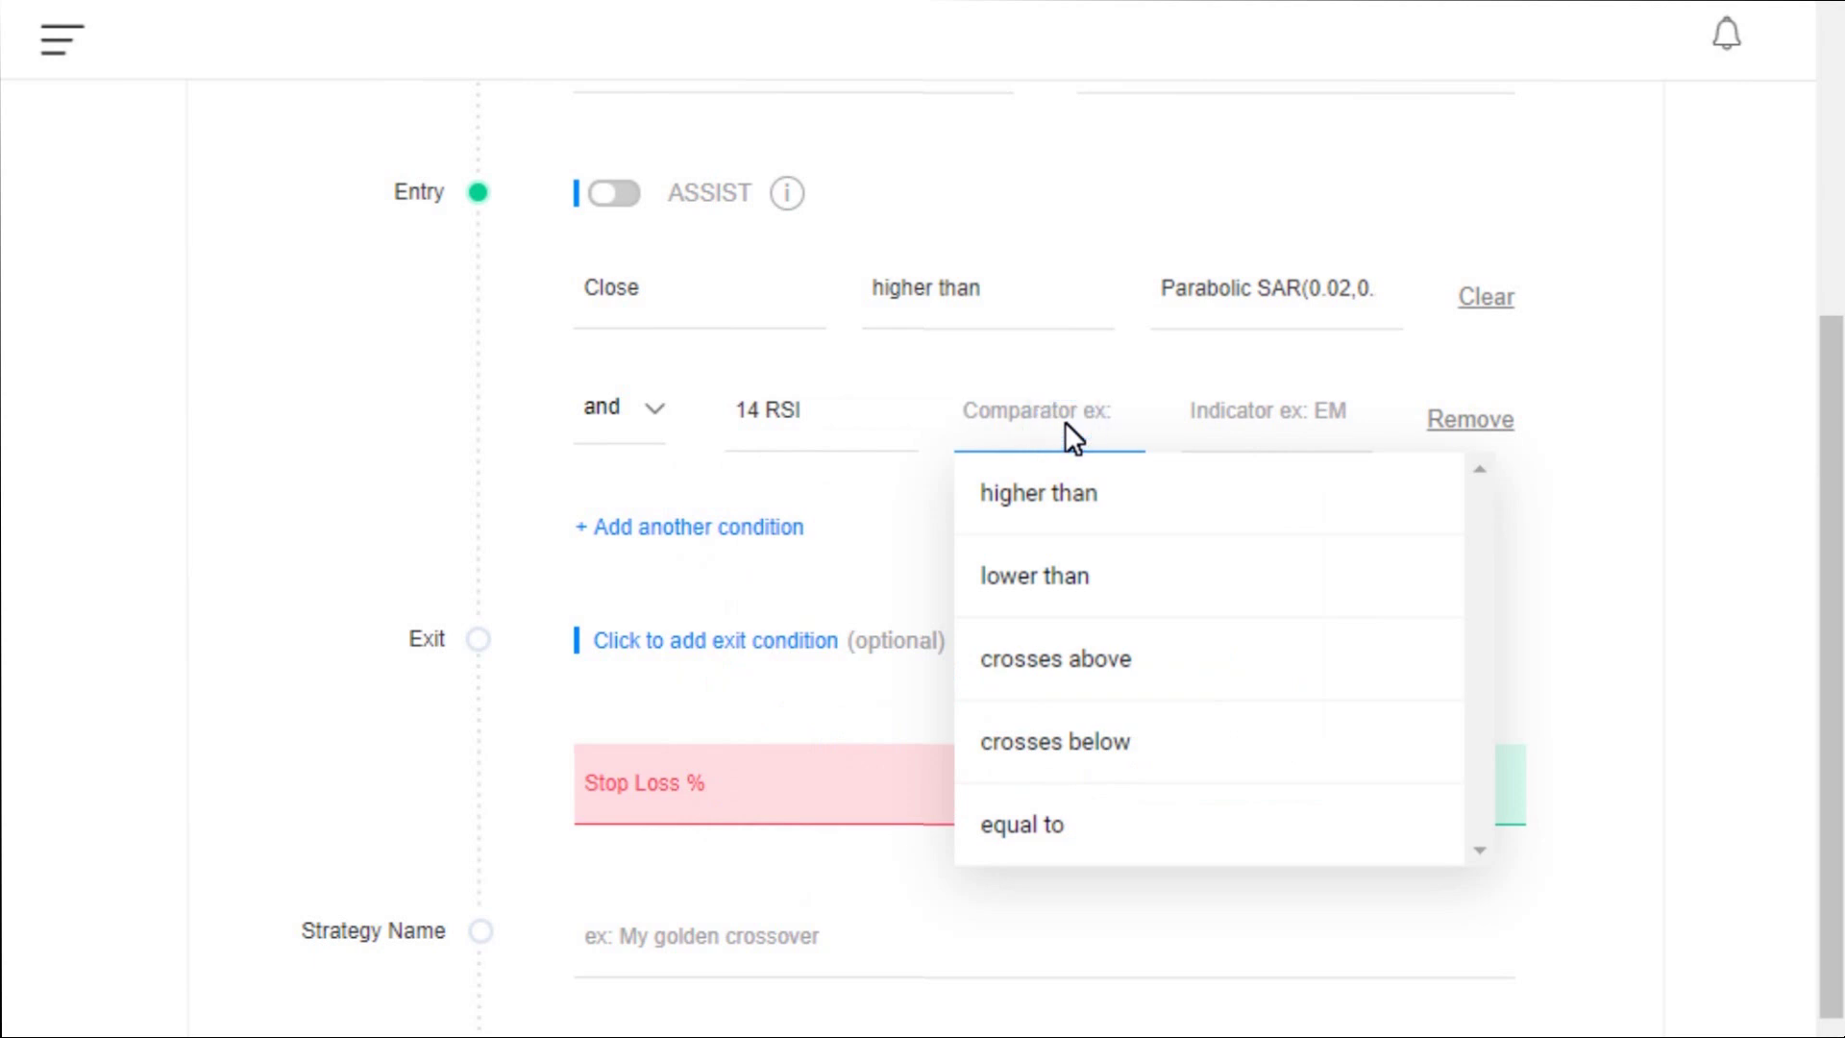
{"action": "left_click", "coordinate": [1075, 659]}
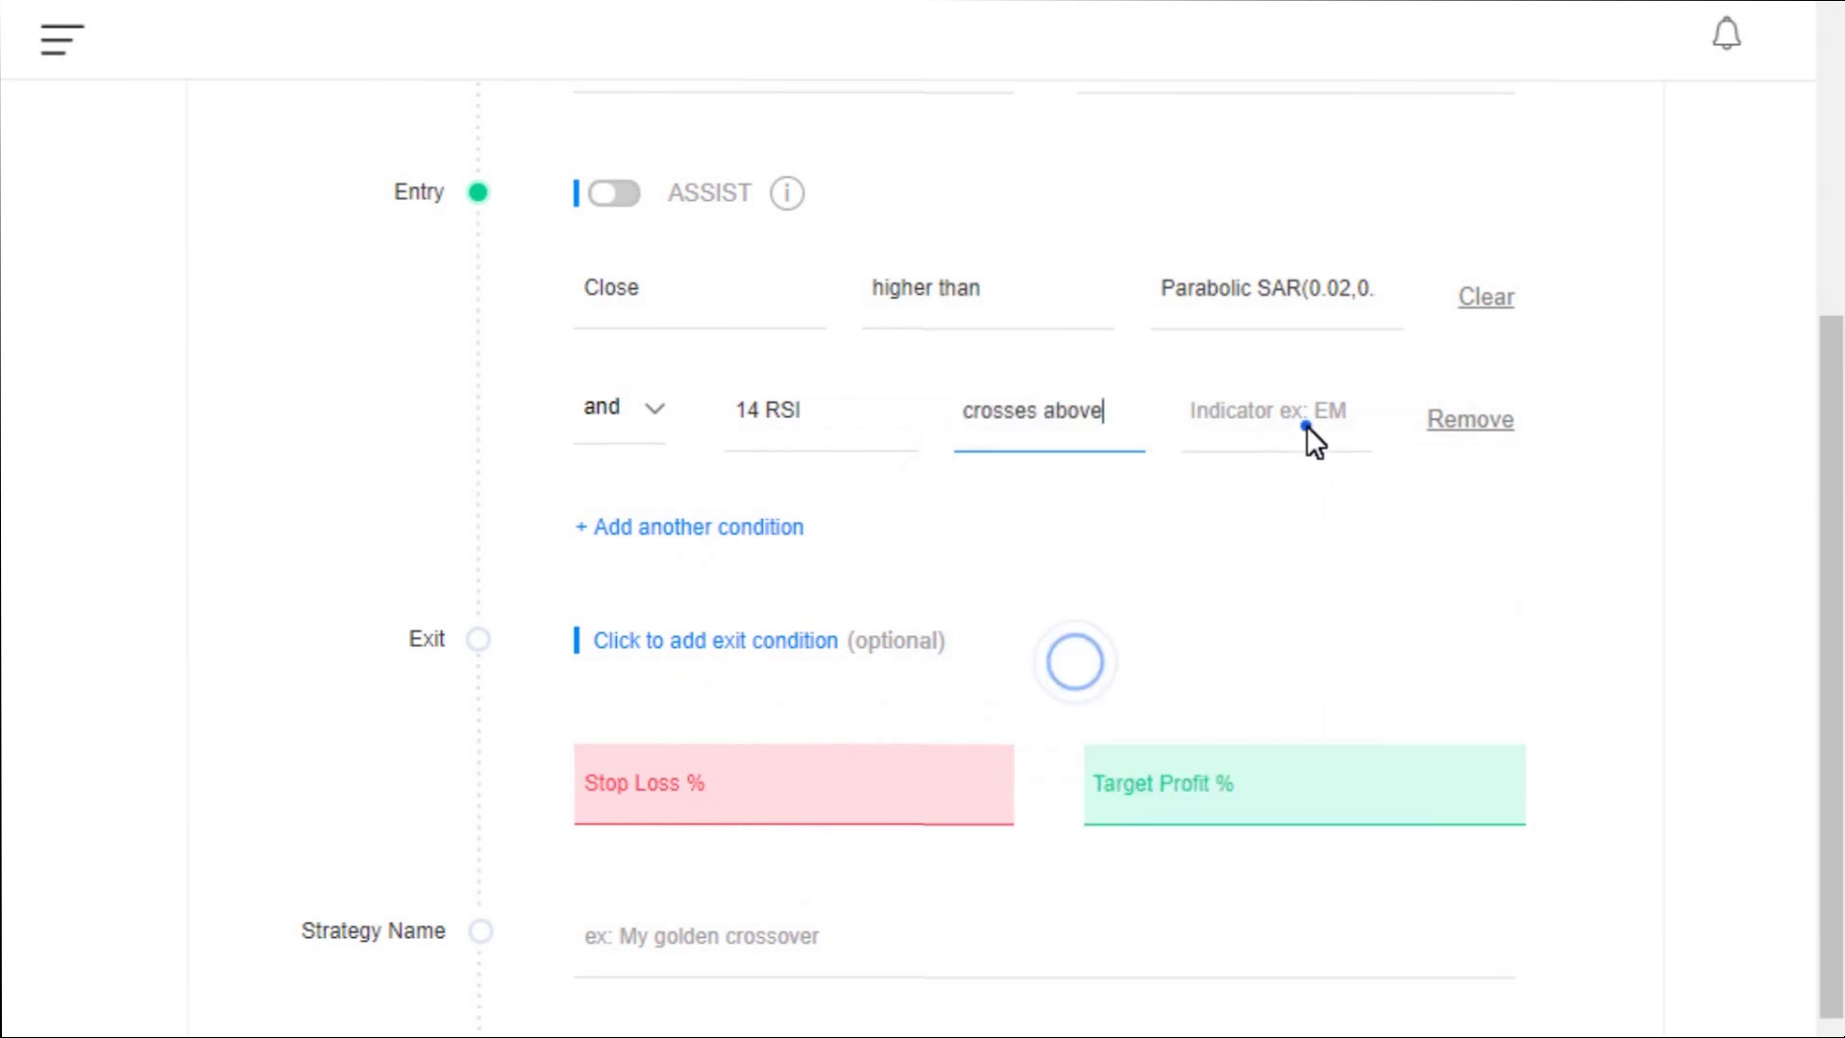
{"action": "left_click", "coordinate": [1306, 425]}
{"action": "left_click", "coordinate": [1318, 663]}
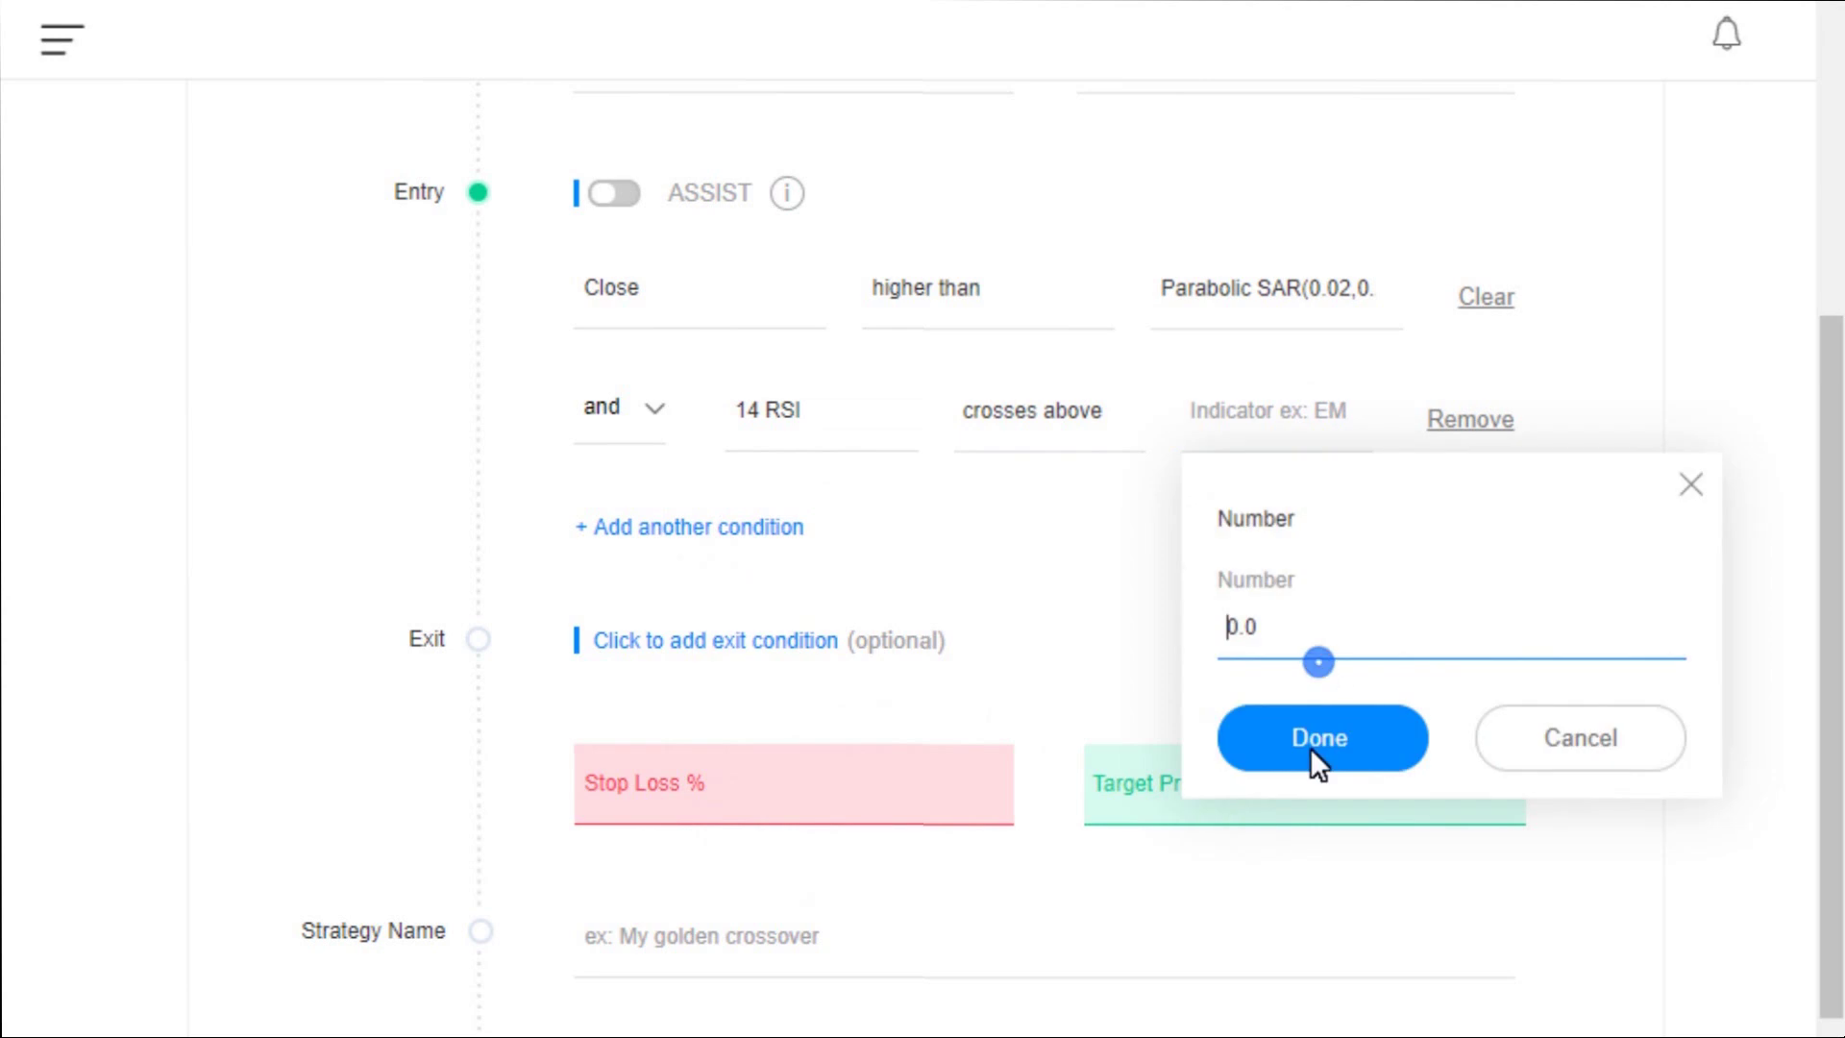
{"action": "left_click_drag", "start_coordinate": [1298, 606], "coordinate": [1182, 615]}
{"action": "type", "text": "55"}
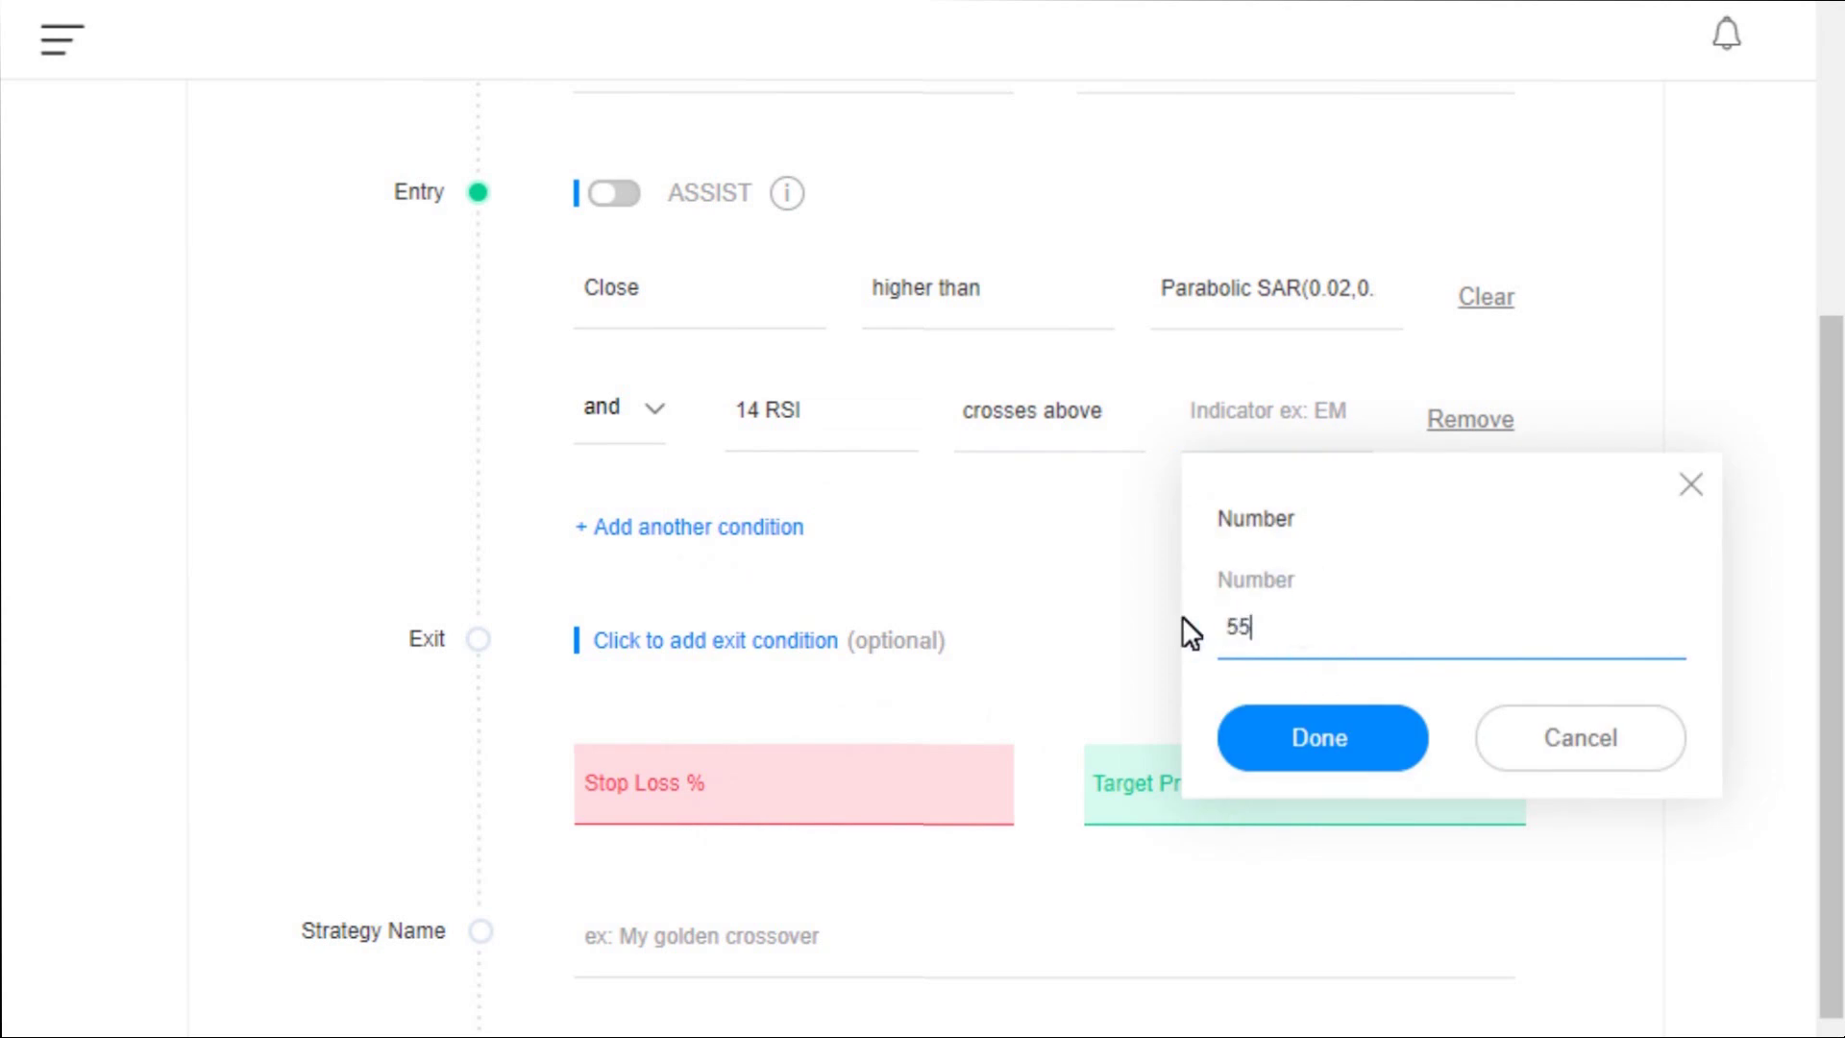
{"action": "left_click", "coordinate": [1293, 730]}
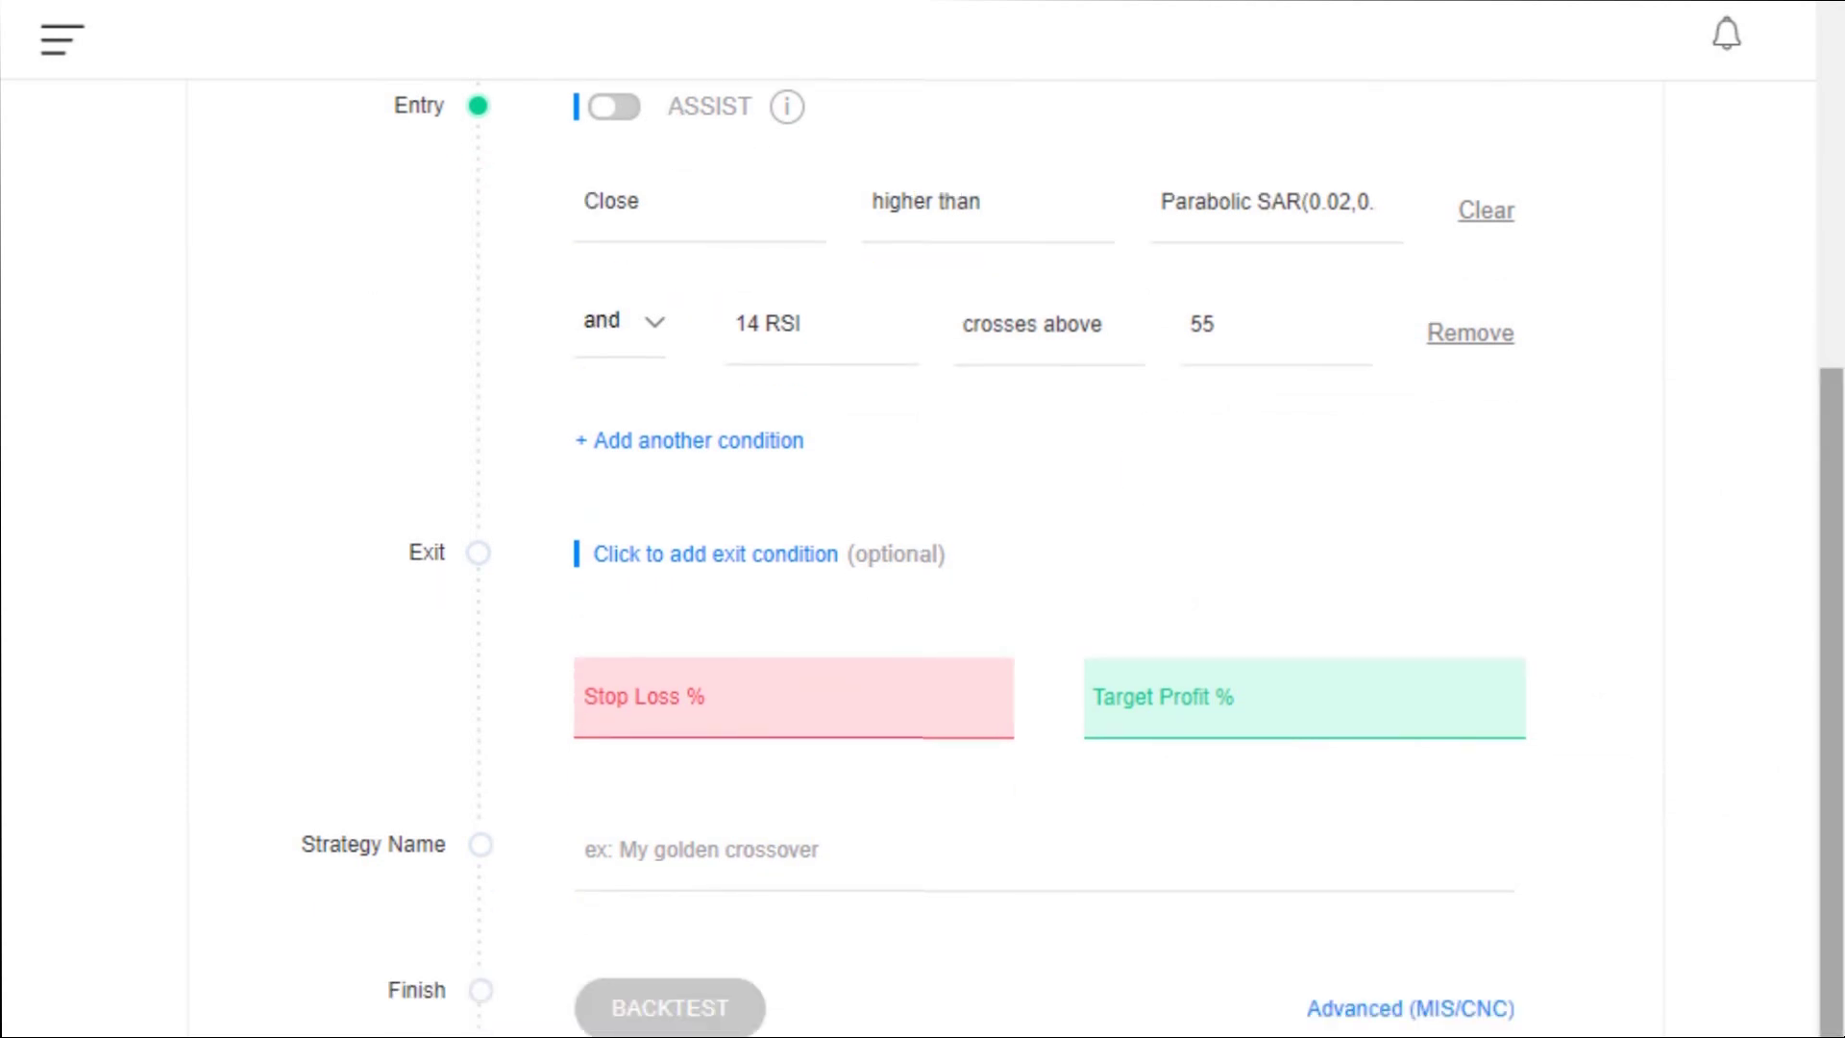
Add an exit condition that starts with the Close price and the comparator lower than.
{"action": "scroll", "coordinate": [1316, 851], "scroll_direction": "down", "scroll_amount": 1}
{"action": "left_click", "coordinate": [690, 519]}
{"action": "scroll", "coordinate": [693, 577], "scroll_direction": "down", "scroll_amount": 4}
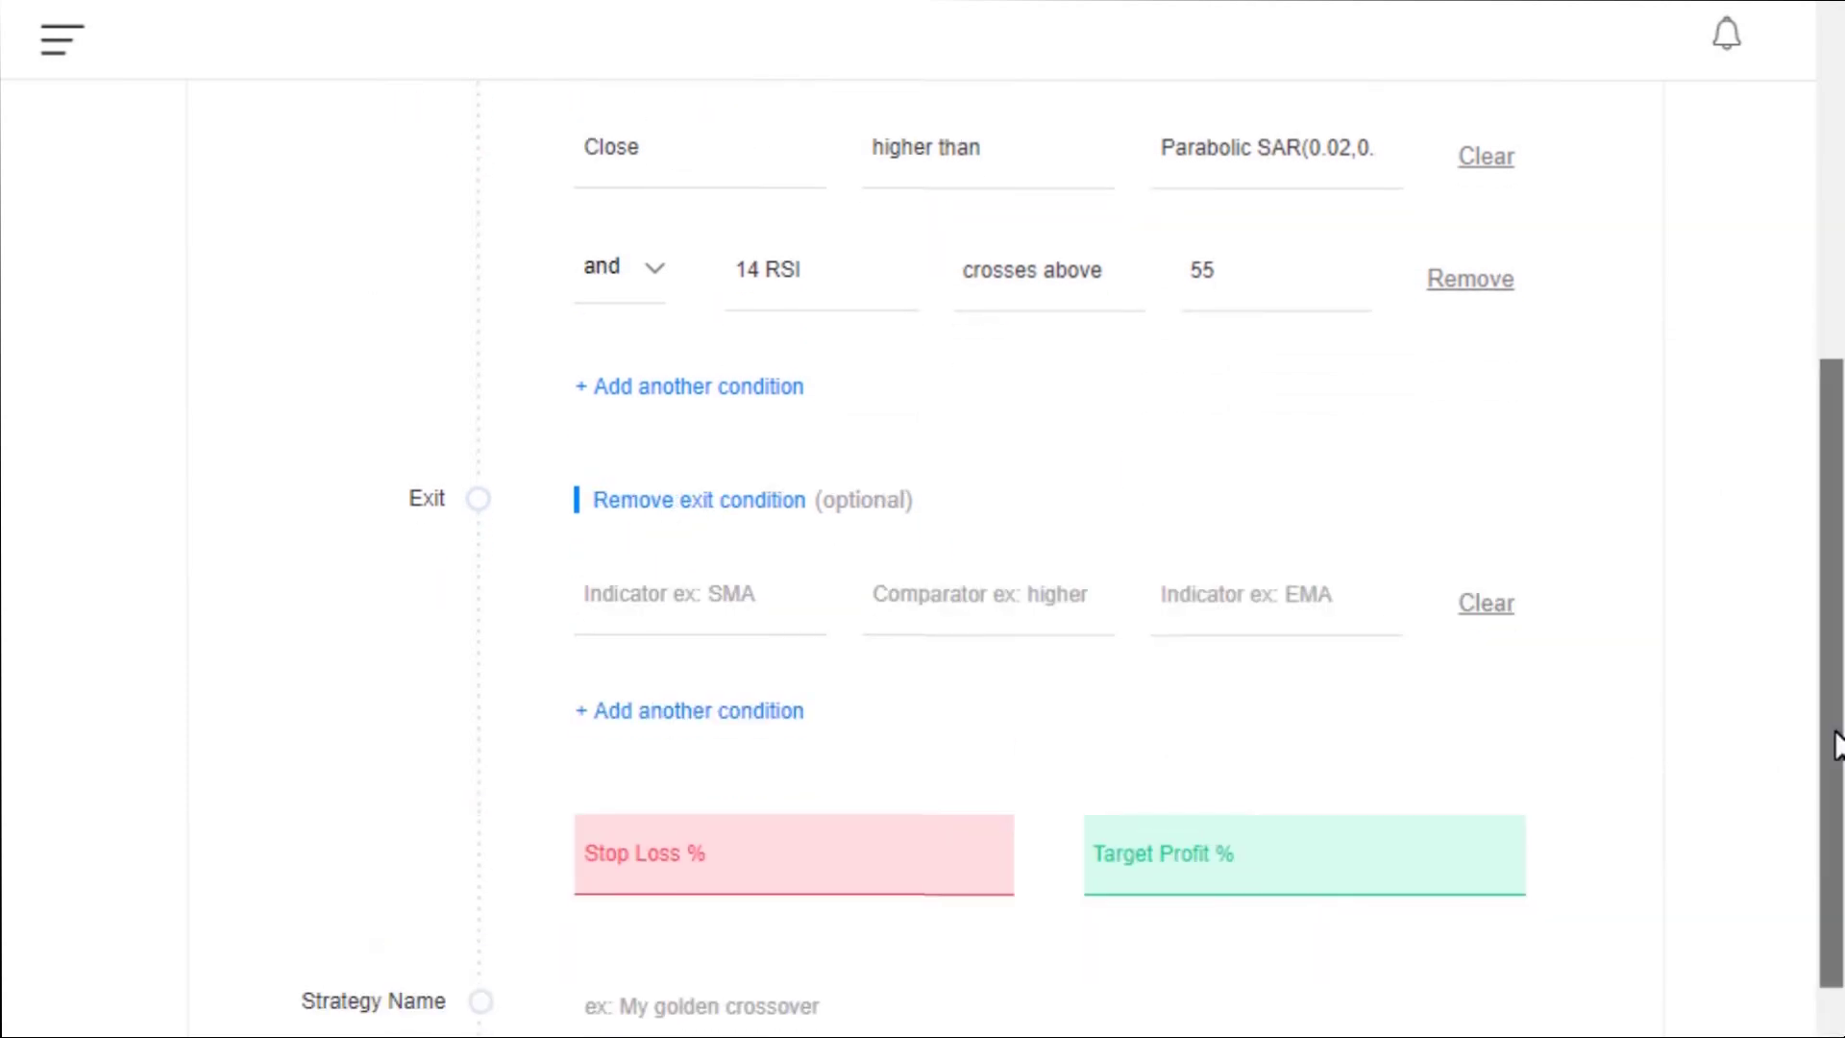
{"action": "scroll", "coordinate": [700, 650], "scroll_direction": "up", "scroll_amount": 2}
{"action": "scroll", "coordinate": [1009, 826], "scroll_direction": "up", "scroll_amount": 1}
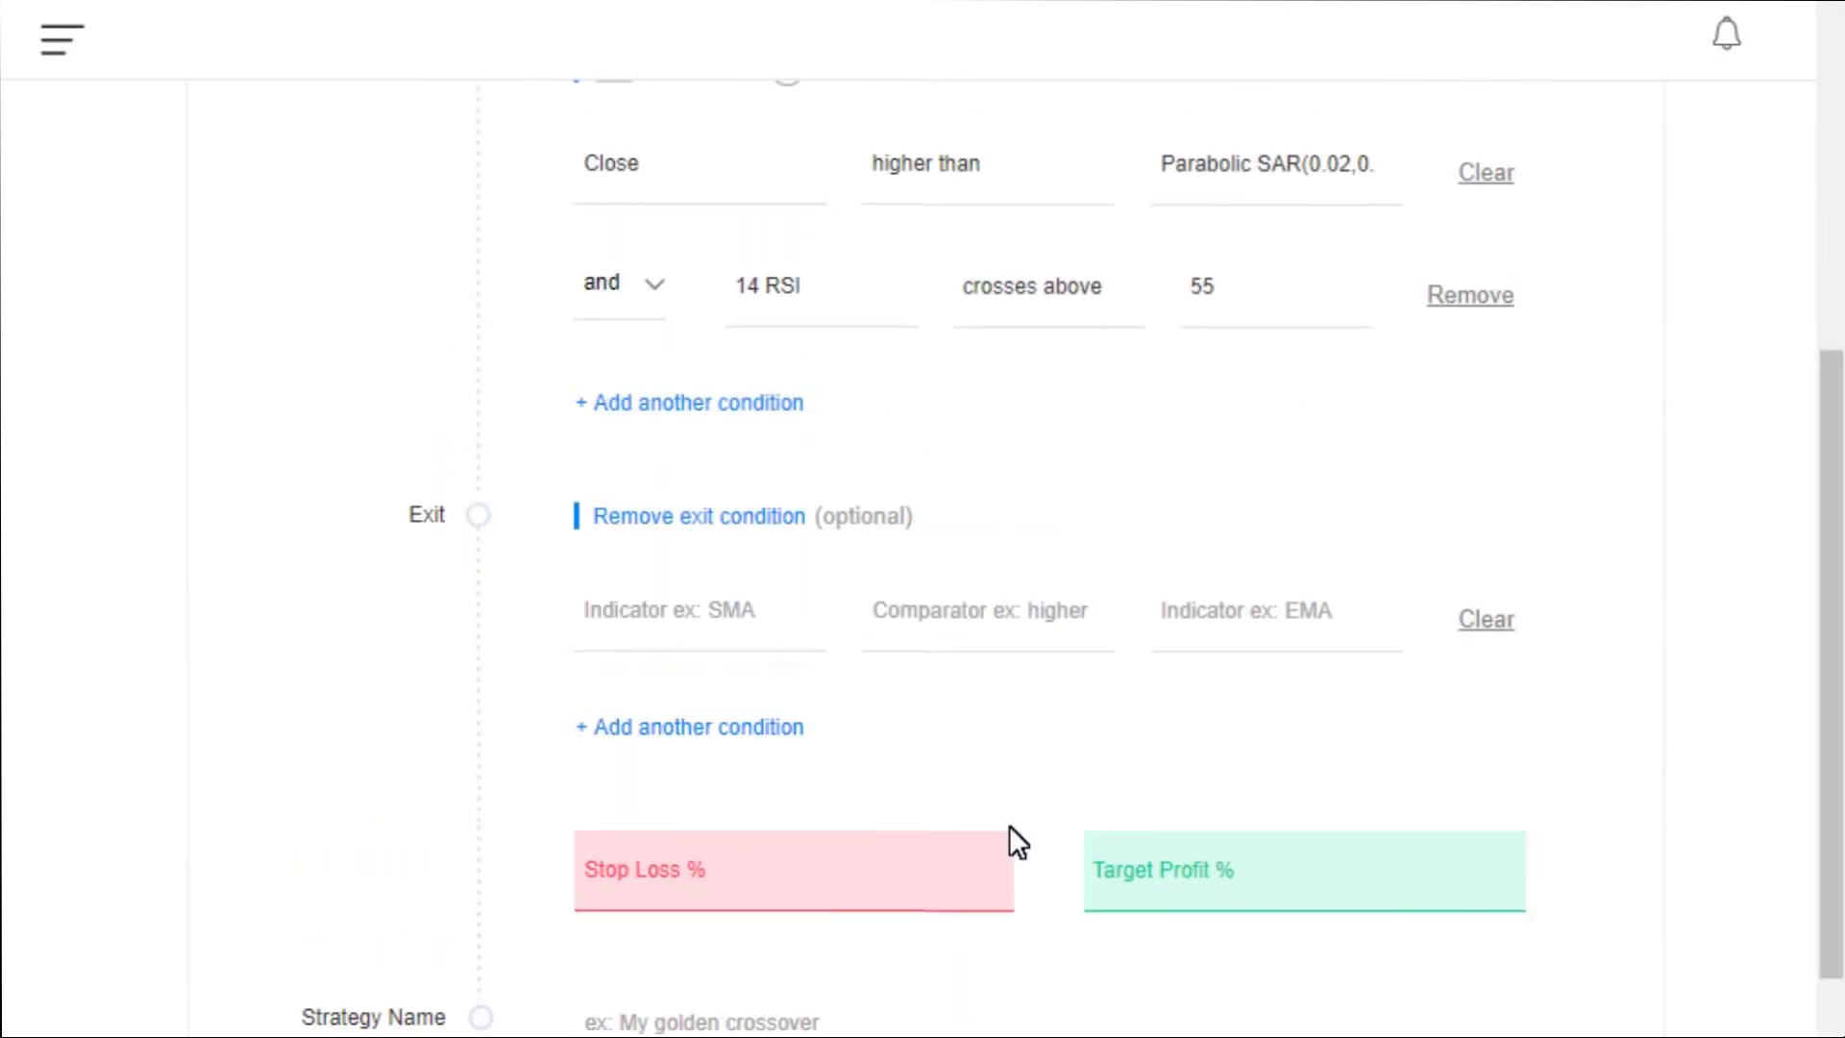
{"action": "left_click", "coordinate": [728, 637]}
{"action": "type", "text": "close"}
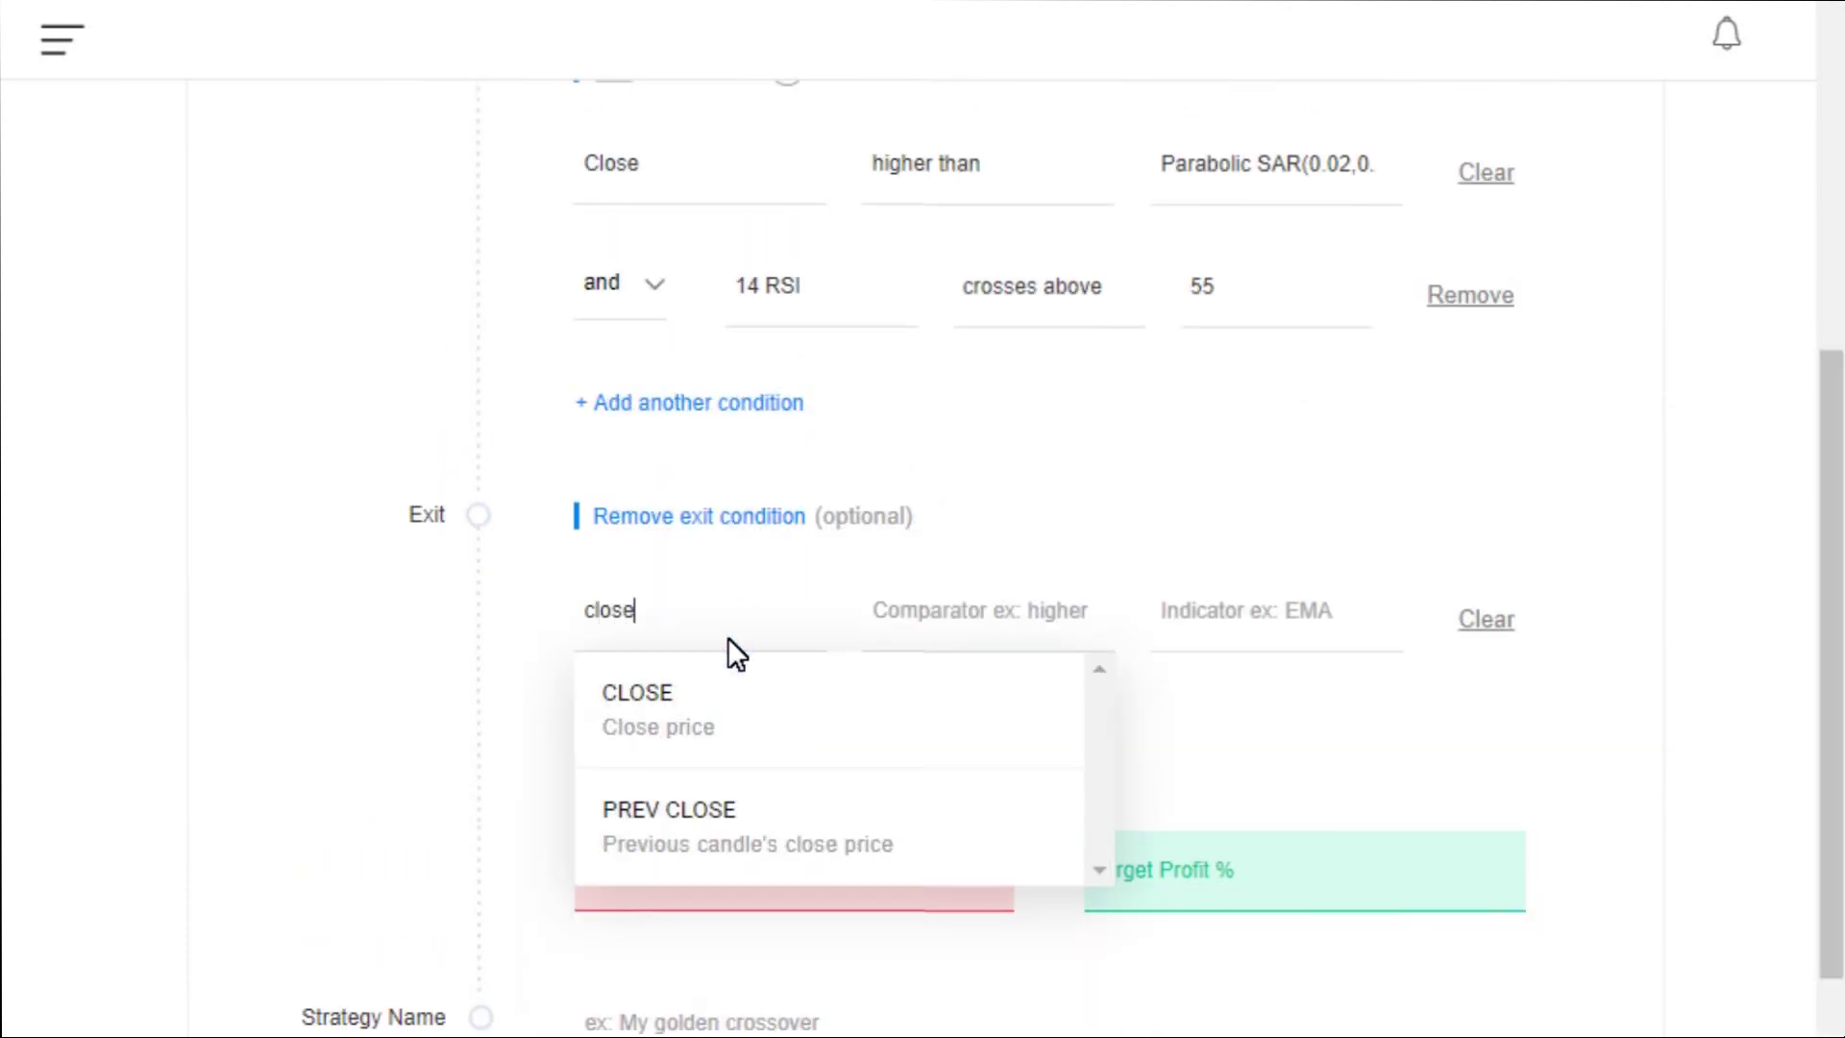
{"action": "left_click", "coordinate": [730, 729]}
{"action": "left_click", "coordinate": [928, 612]}
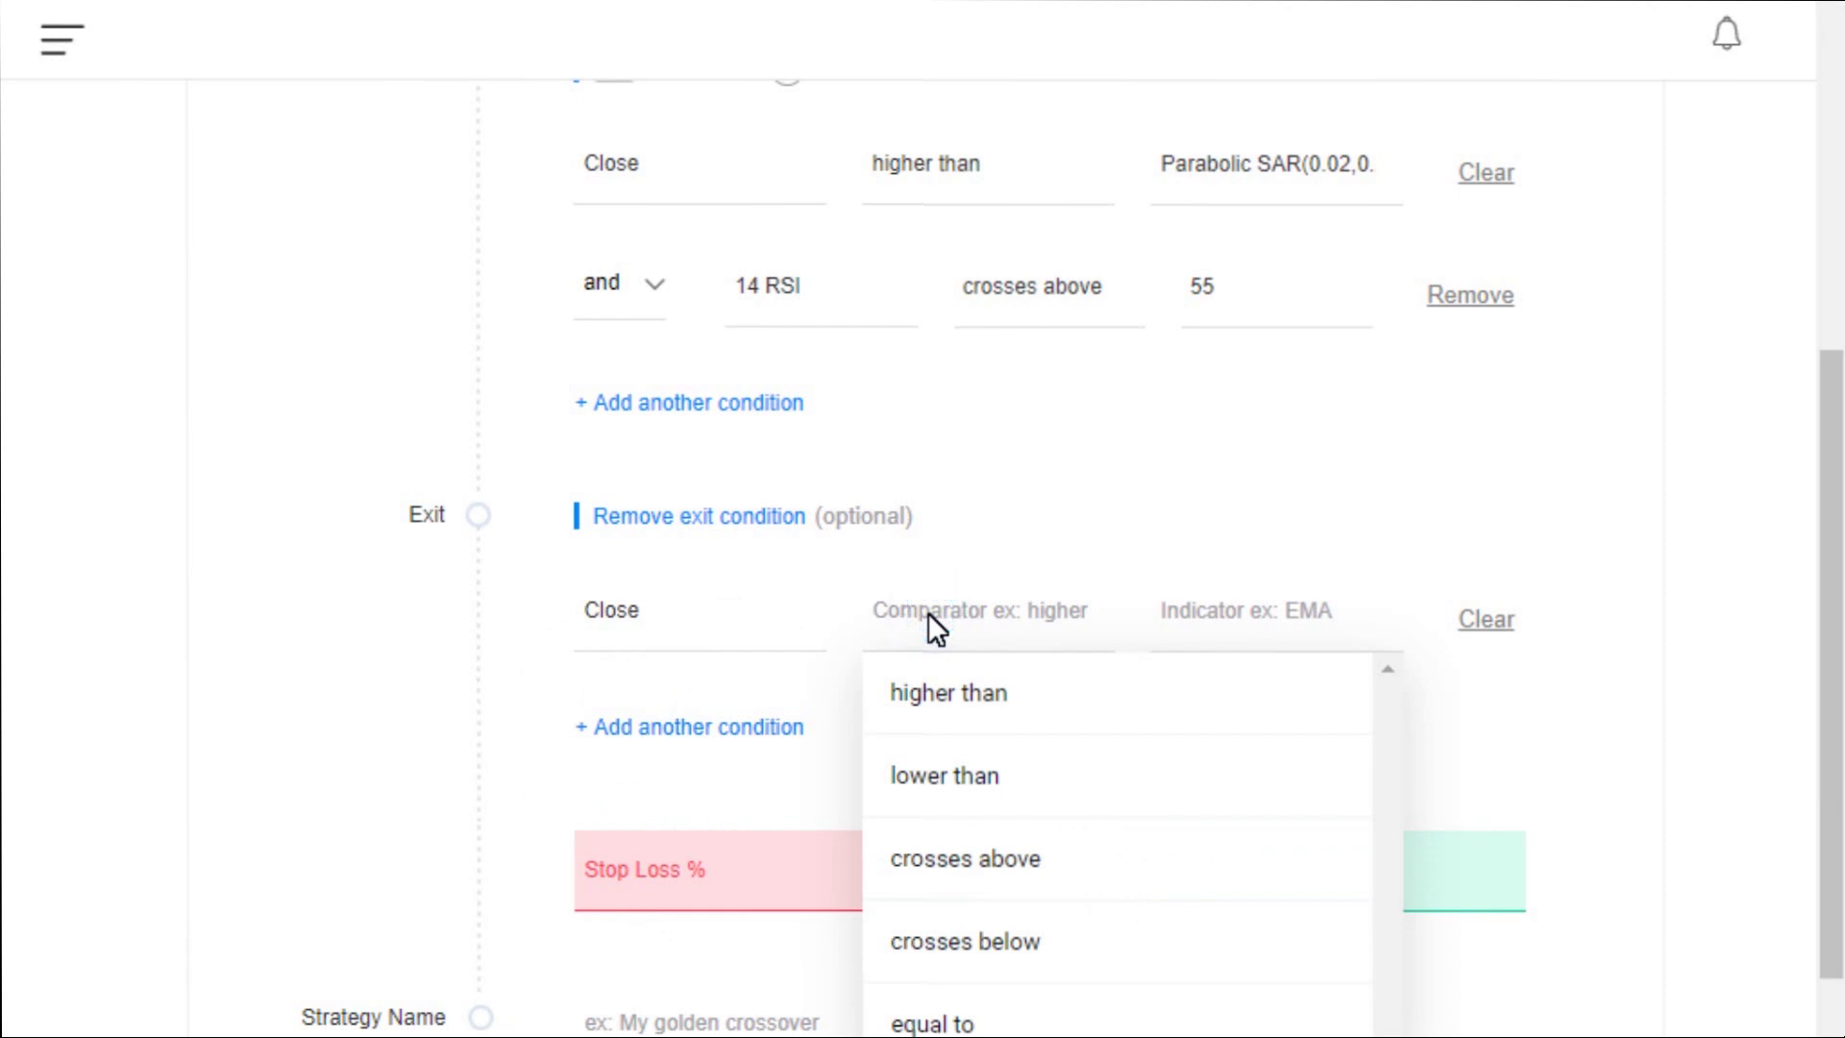
{"action": "left_click", "coordinate": [953, 769]}
Complete the first exit condition with Parabolic SAR, keeping minimum AF 0.02, maximum AF 0.2 and offset 0.
{"action": "left_click", "coordinate": [1268, 625]}
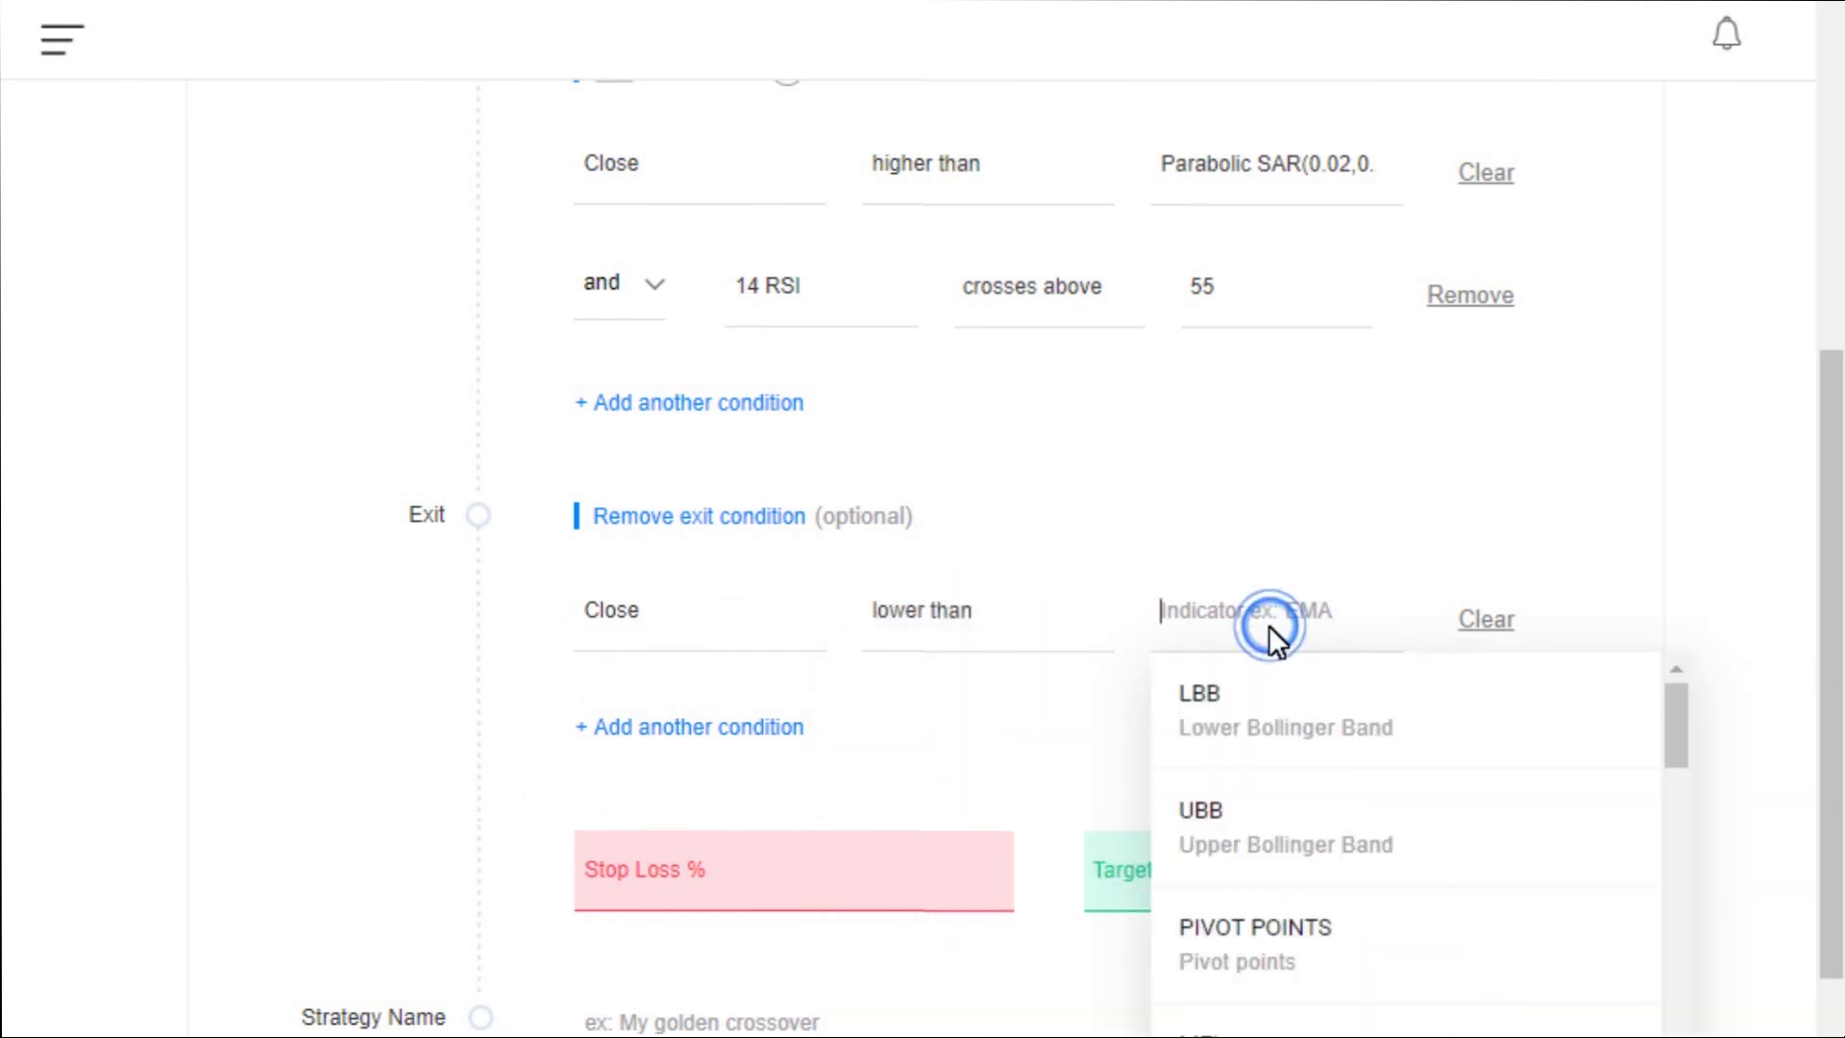
{"action": "type", "text": "para"}
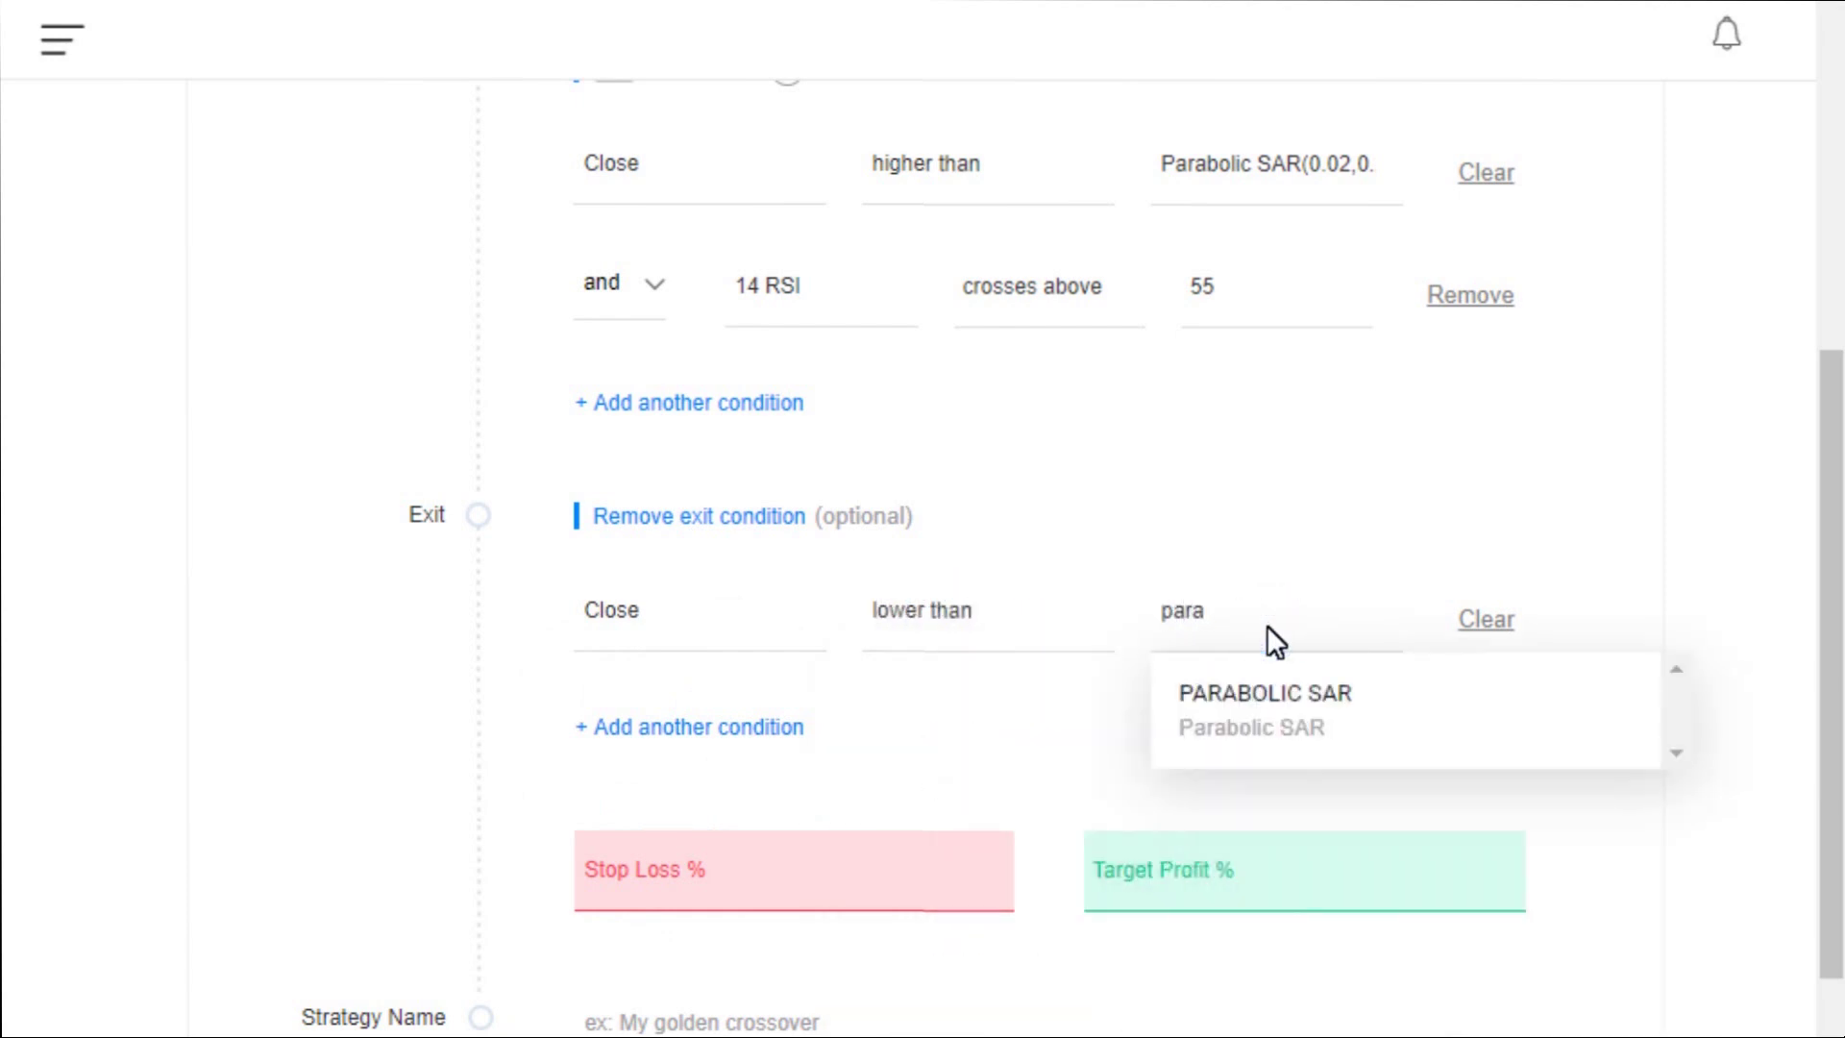
{"action": "left_click", "coordinate": [1336, 735]}
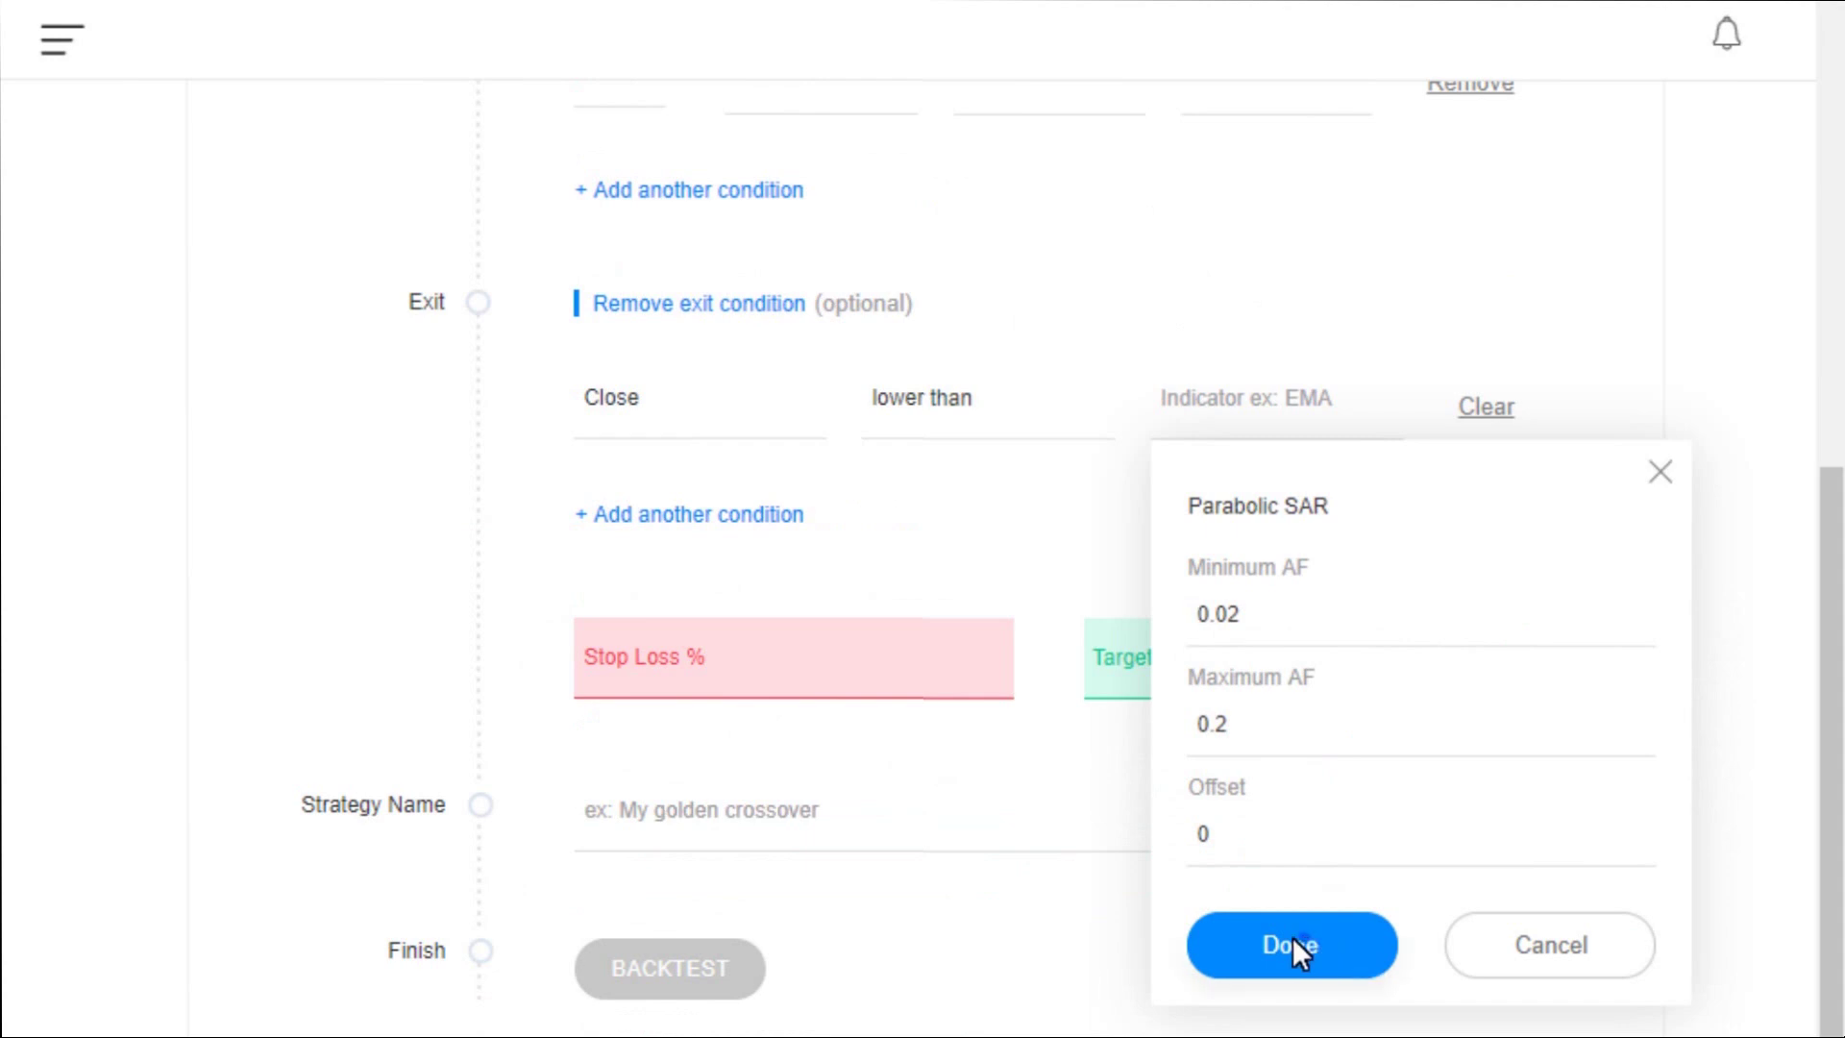
{"action": "left_click", "coordinate": [1293, 944]}
Add a second exit condition joined by and, using the RSI indicator with period 14.
{"action": "left_click", "coordinate": [654, 516]}
{"action": "left_click", "coordinate": [855, 538]}
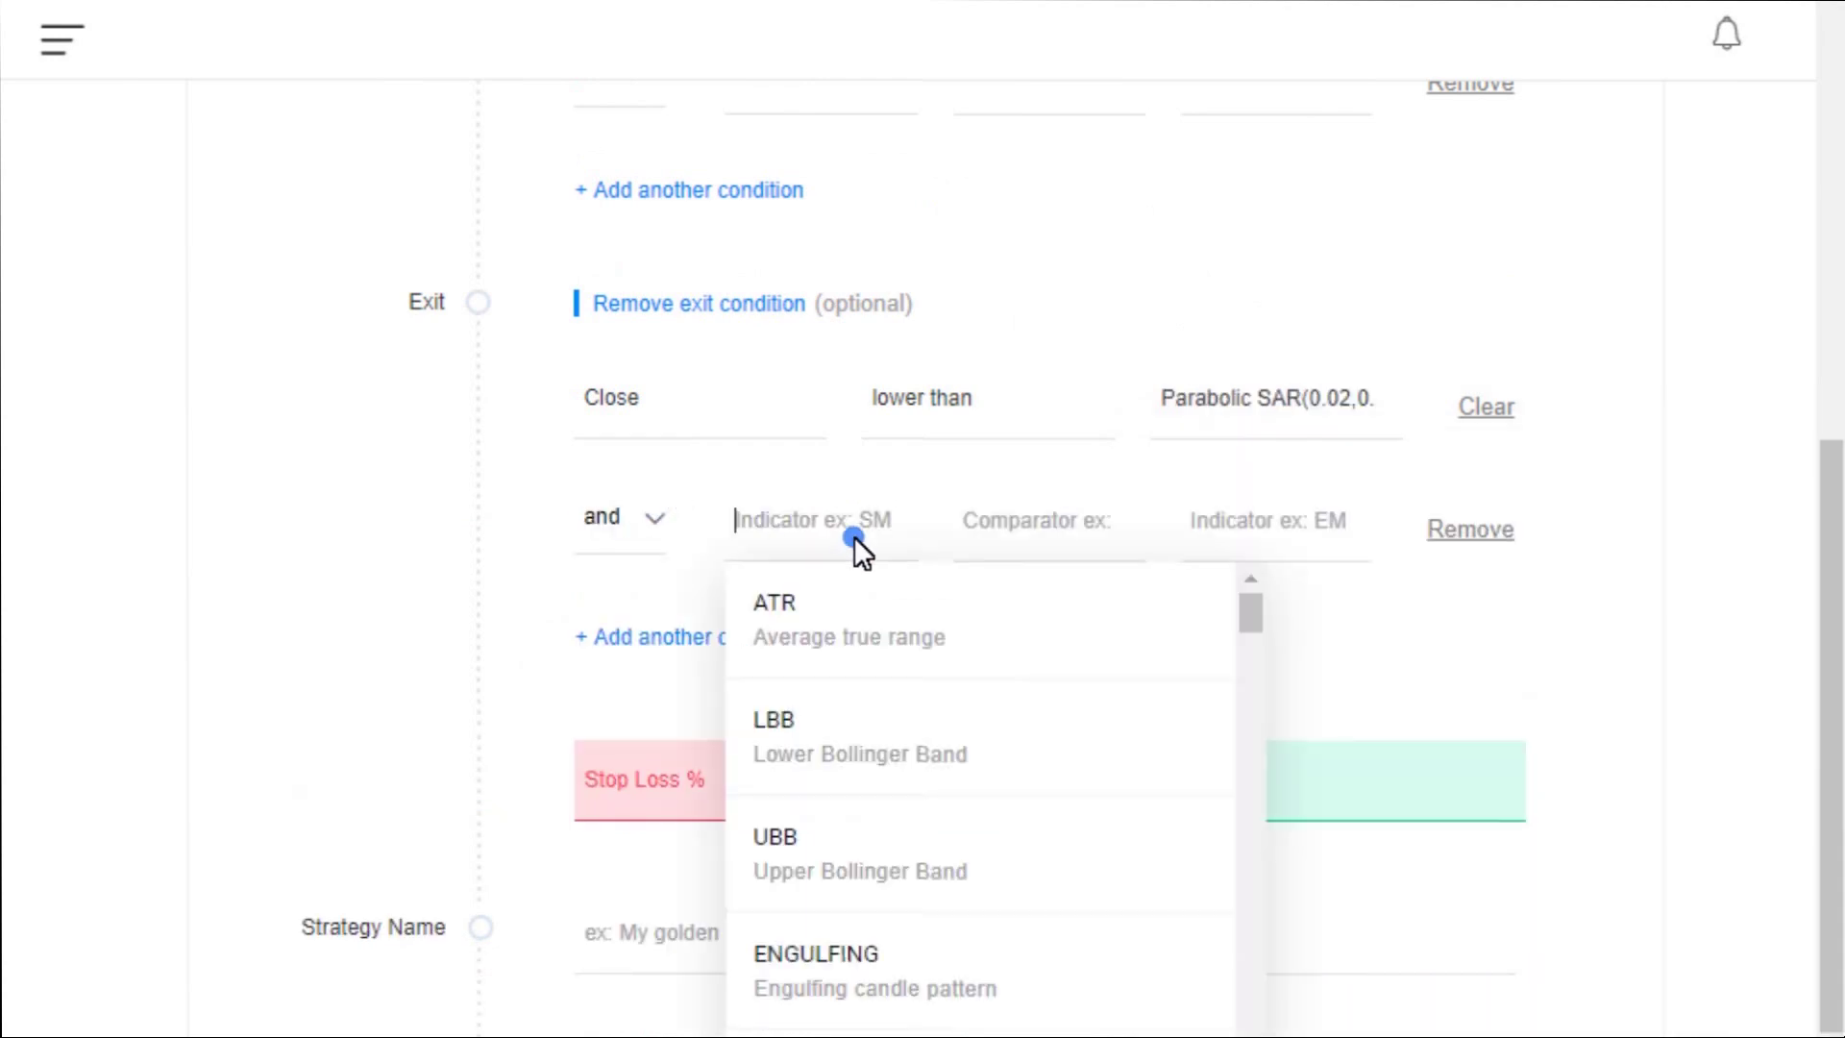
{"action": "type", "text": "rsi"}
{"action": "left_click", "coordinate": [827, 632]}
{"action": "left_click", "coordinate": [865, 851]}
Set the RSI exit condition to crosses below the number 48.
{"action": "left_click", "coordinate": [1010, 520]}
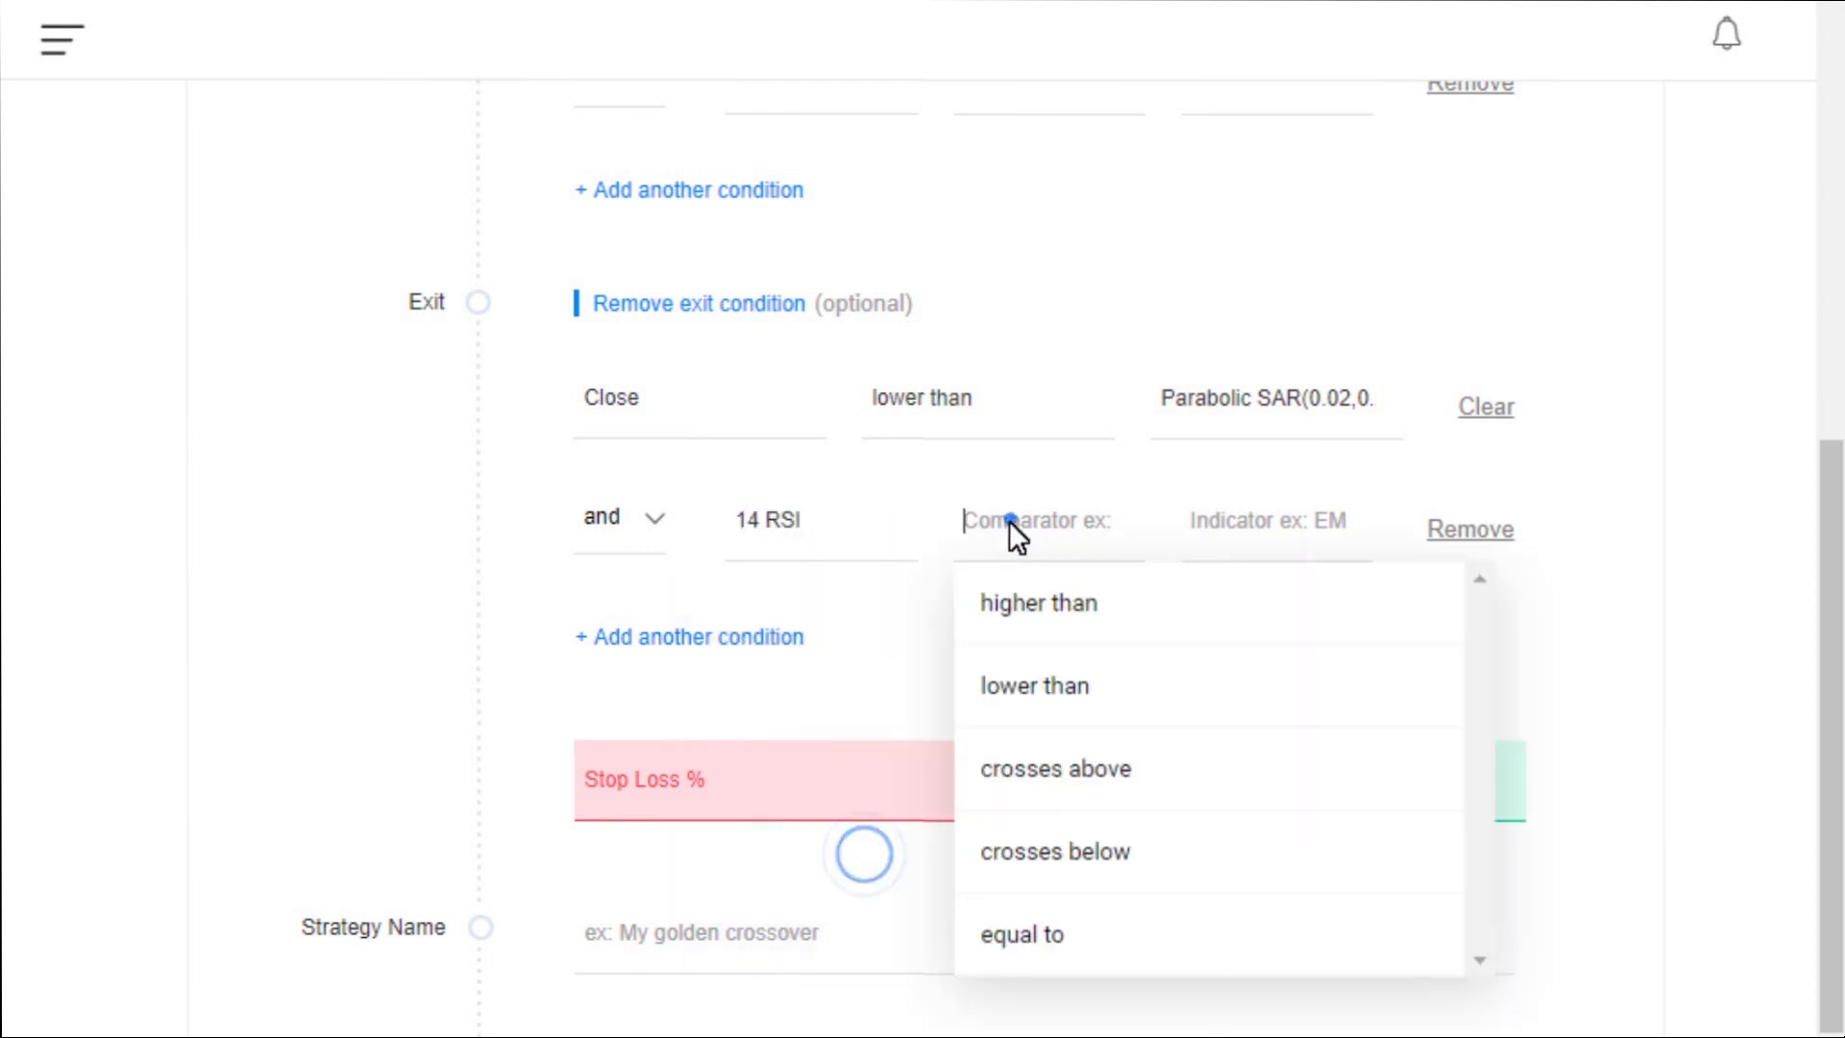
{"action": "left_click", "coordinate": [1069, 855]}
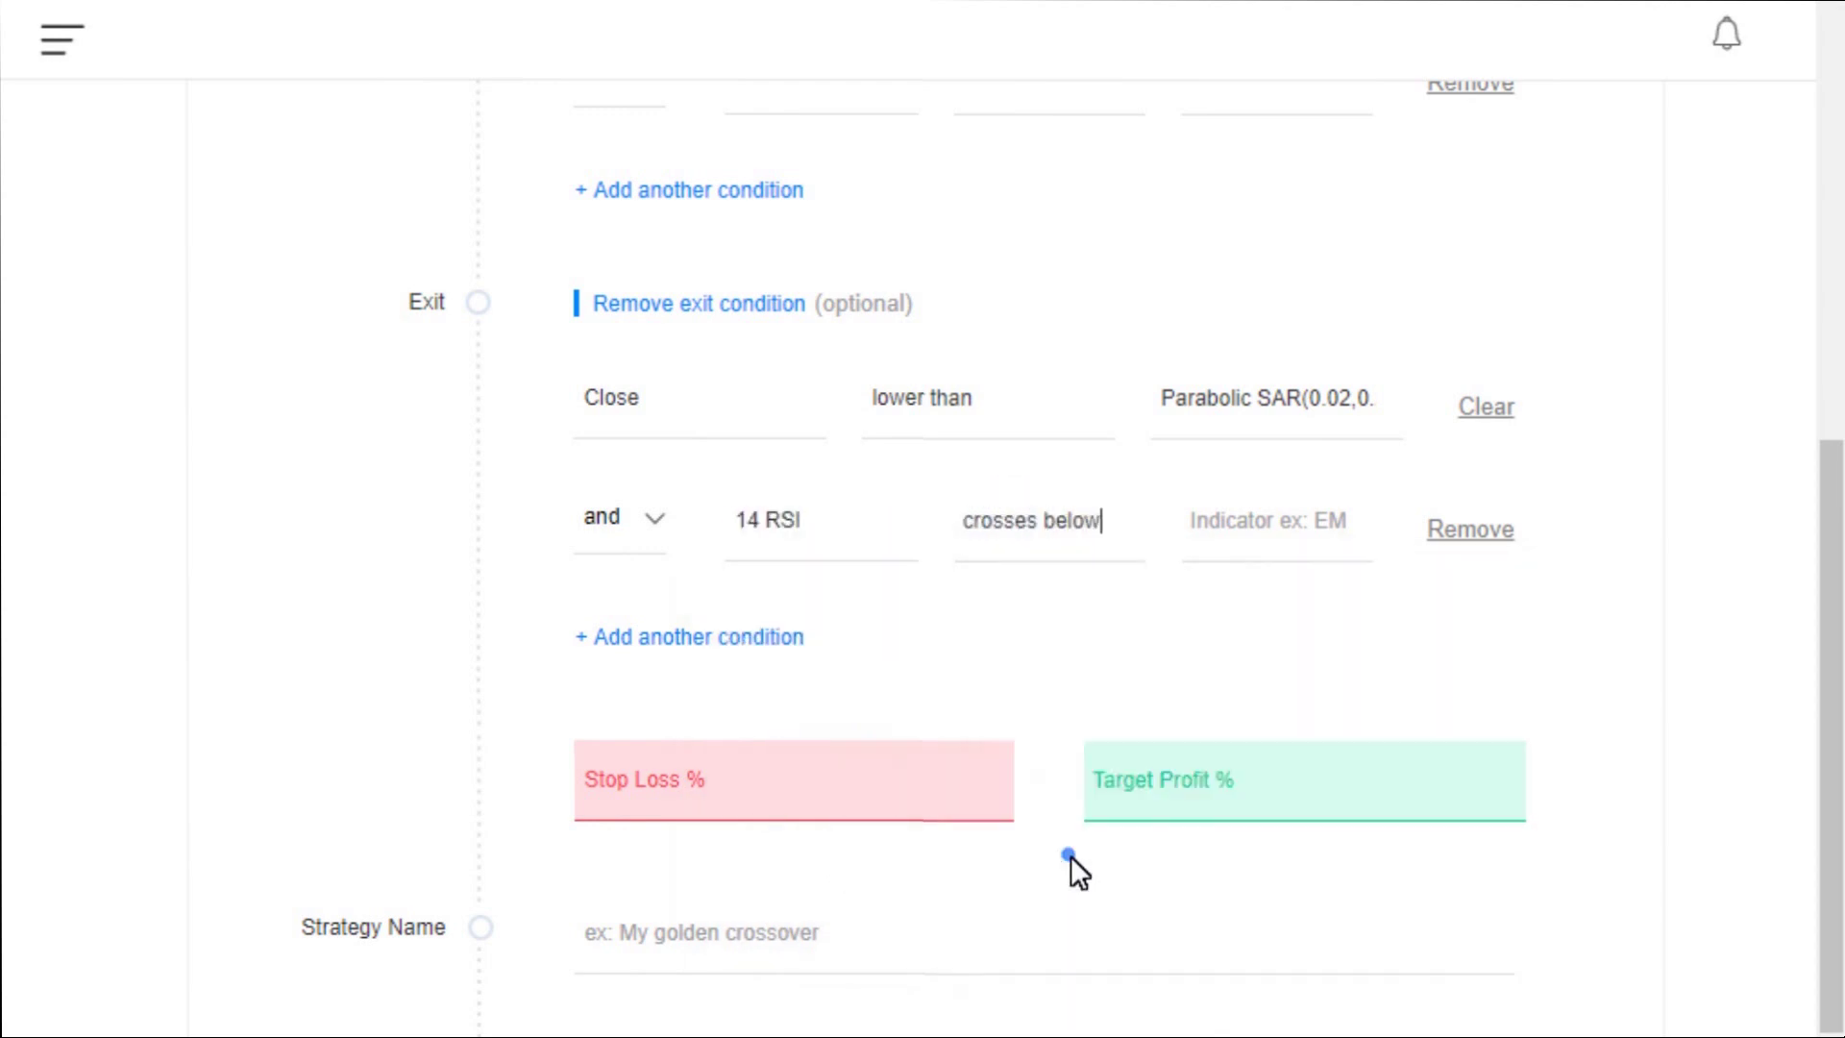
{"action": "left_click", "coordinate": [1318, 533]}
{"action": "left_click", "coordinate": [1316, 718]}
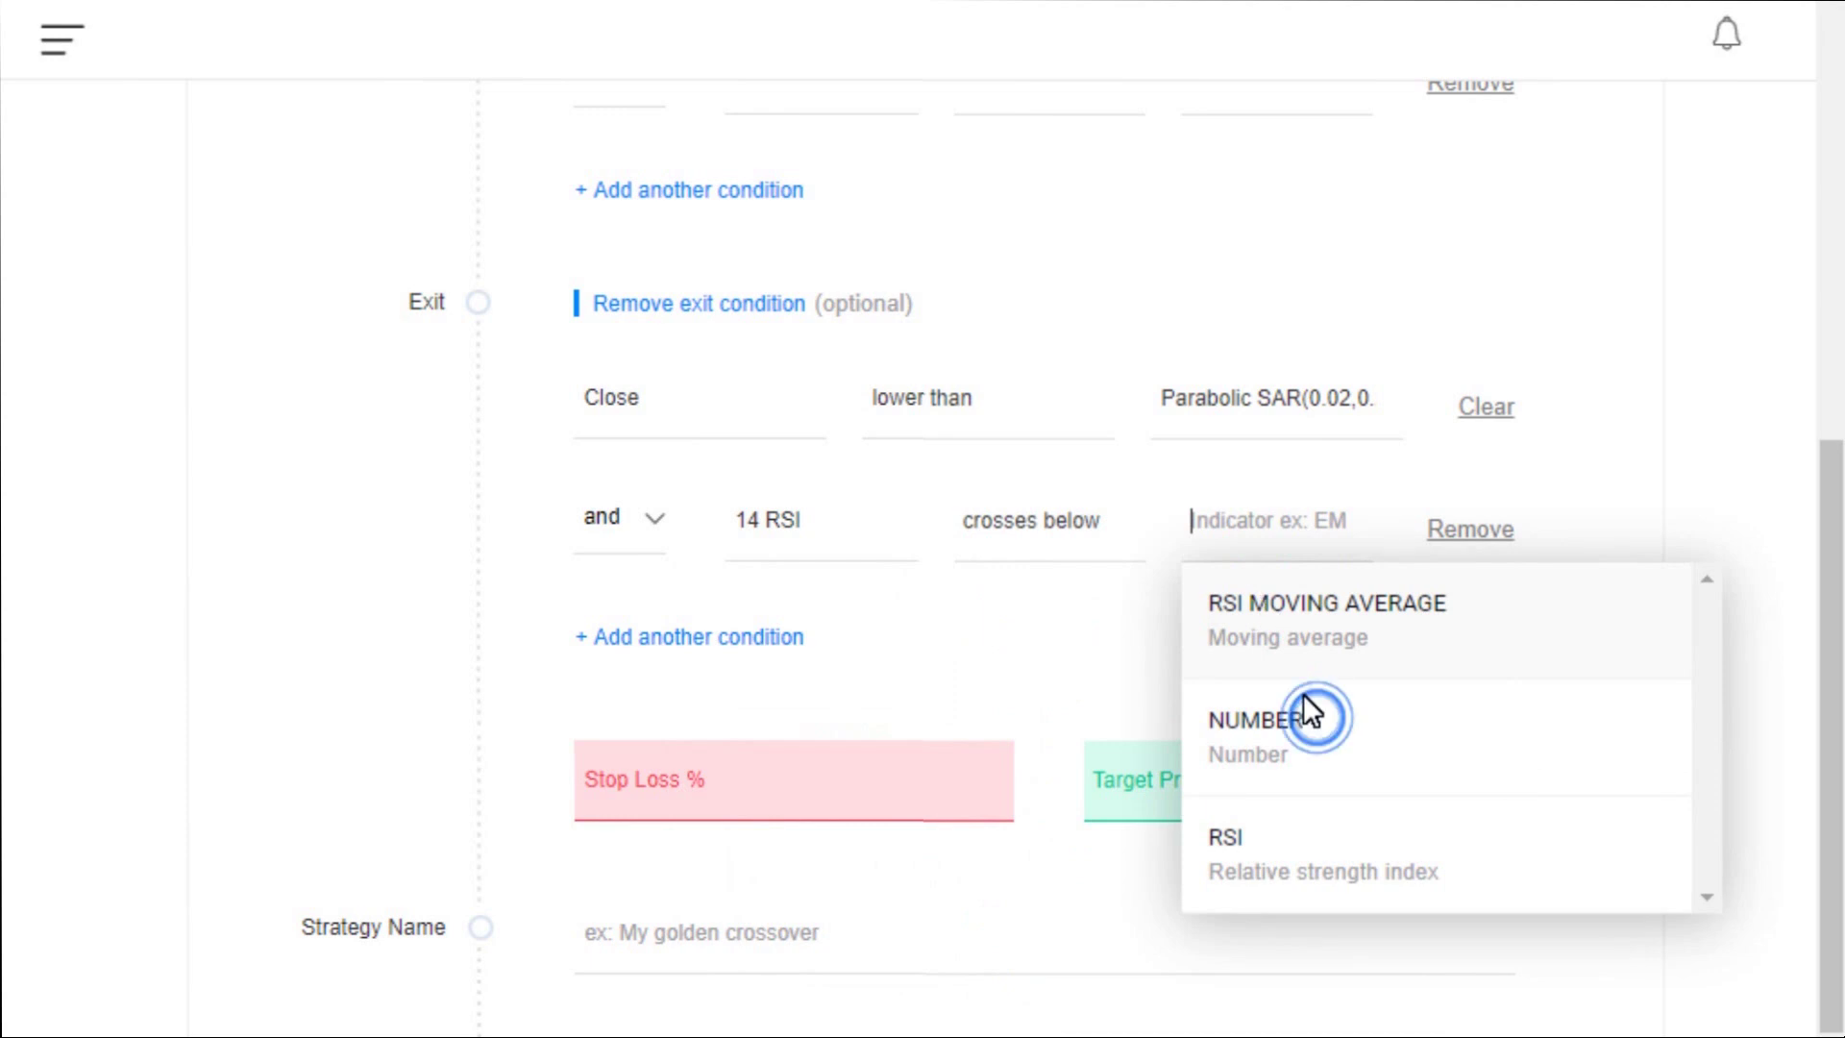
{"action": "left_click", "coordinate": [1276, 736]}
{"action": "double_click", "coordinate": [1303, 746]}
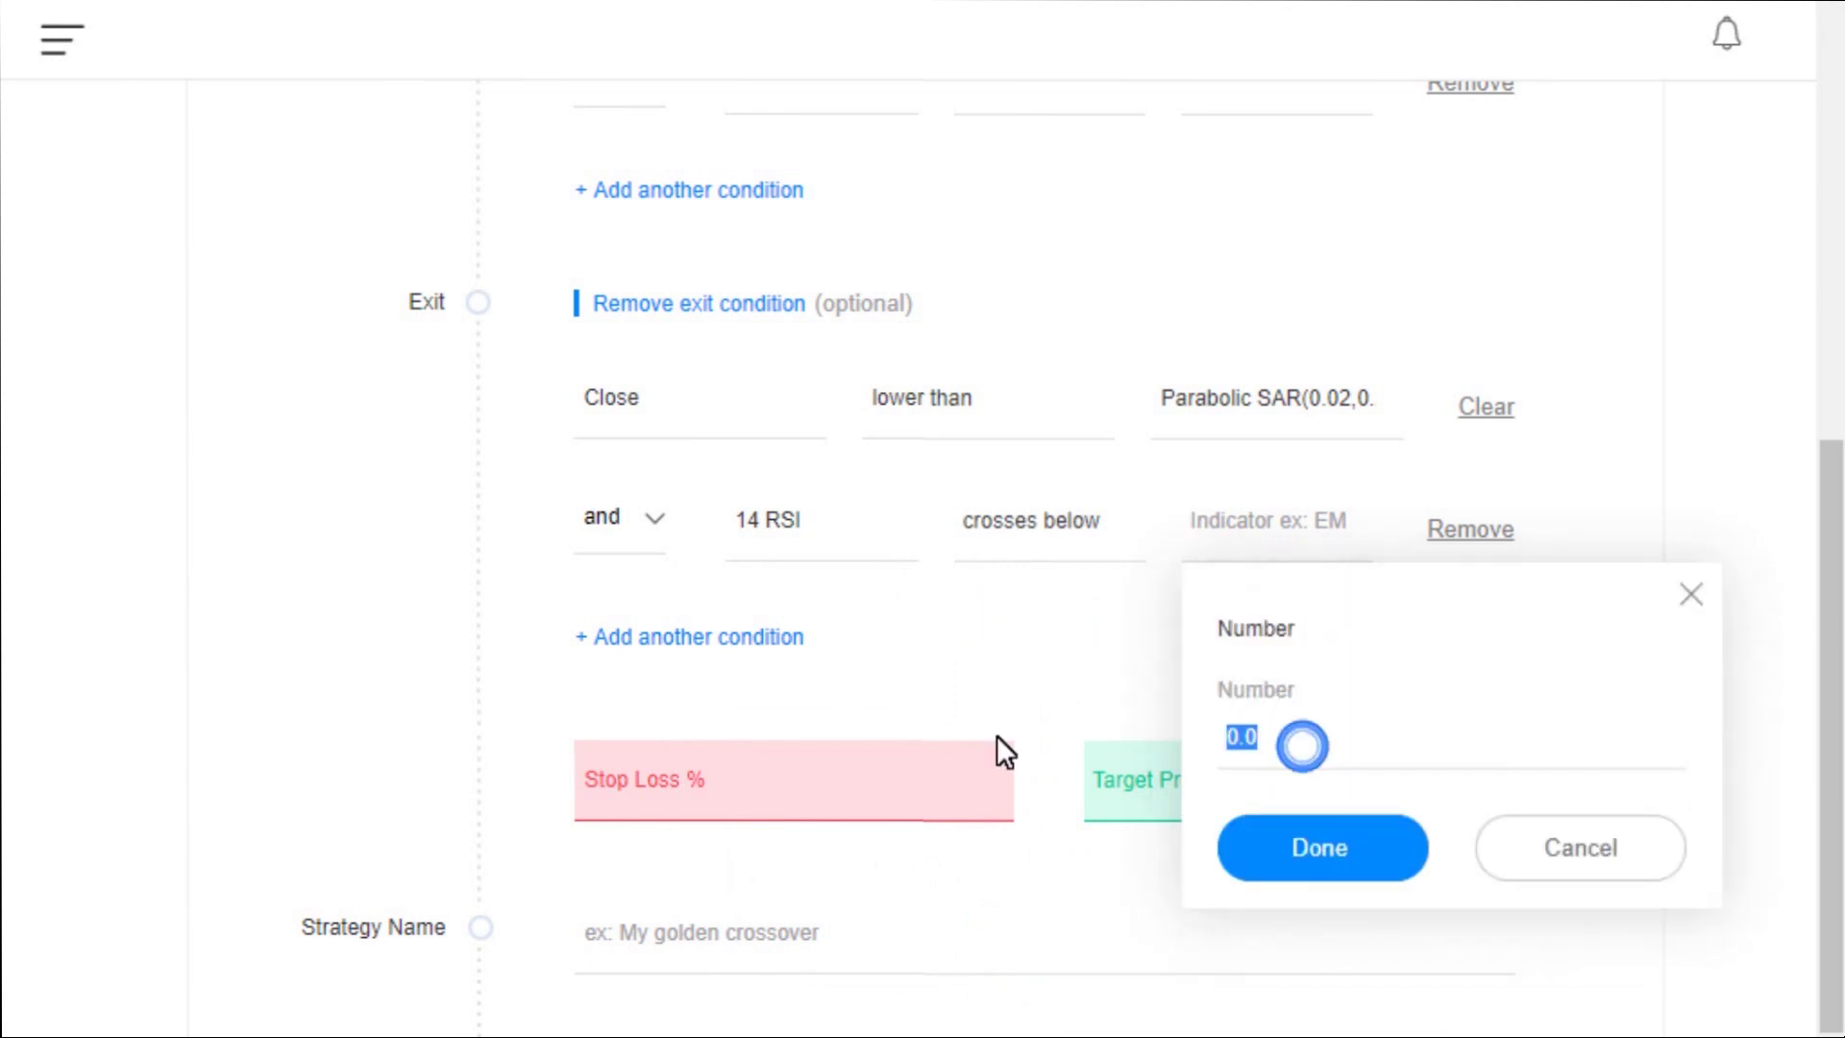
{"action": "type", "text": "48"}
{"action": "left_click", "coordinate": [1264, 838]}
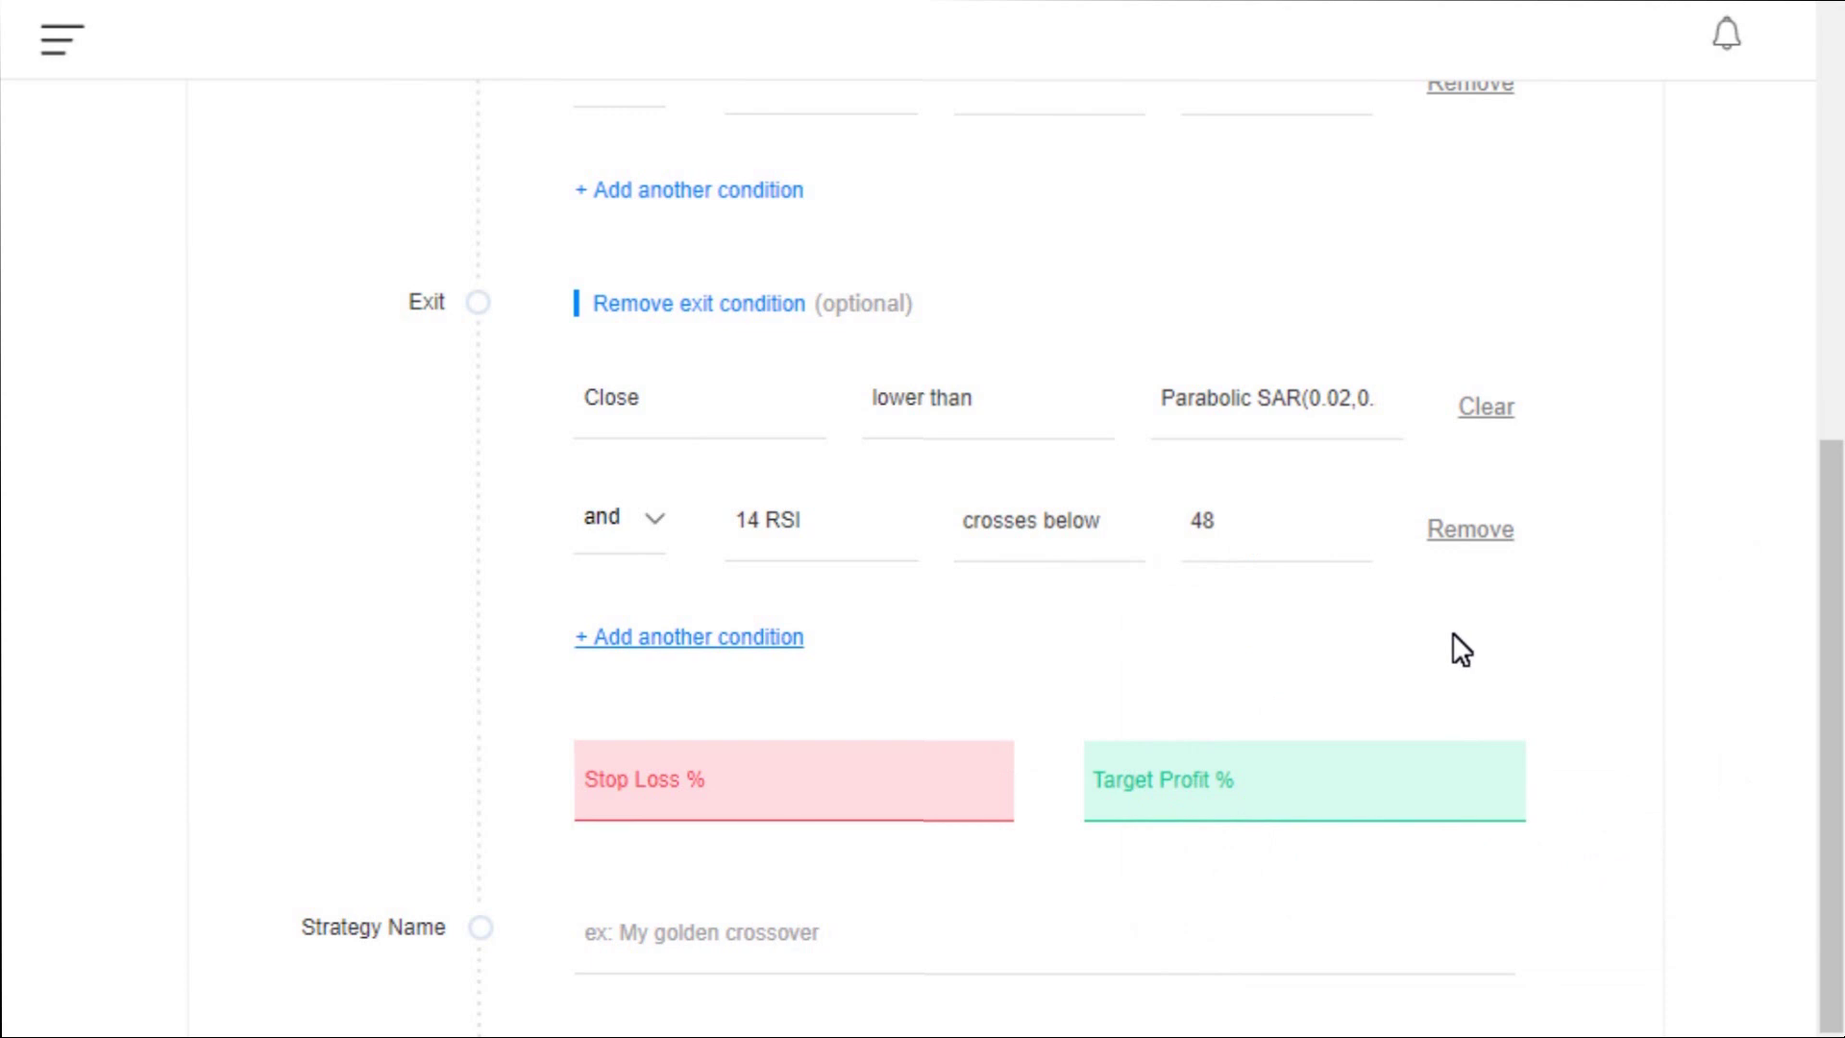
Review the strategy's instruments, position, entry conditions and exit conditions.
{"action": "mouse_move", "coordinate": [1194, 565]}
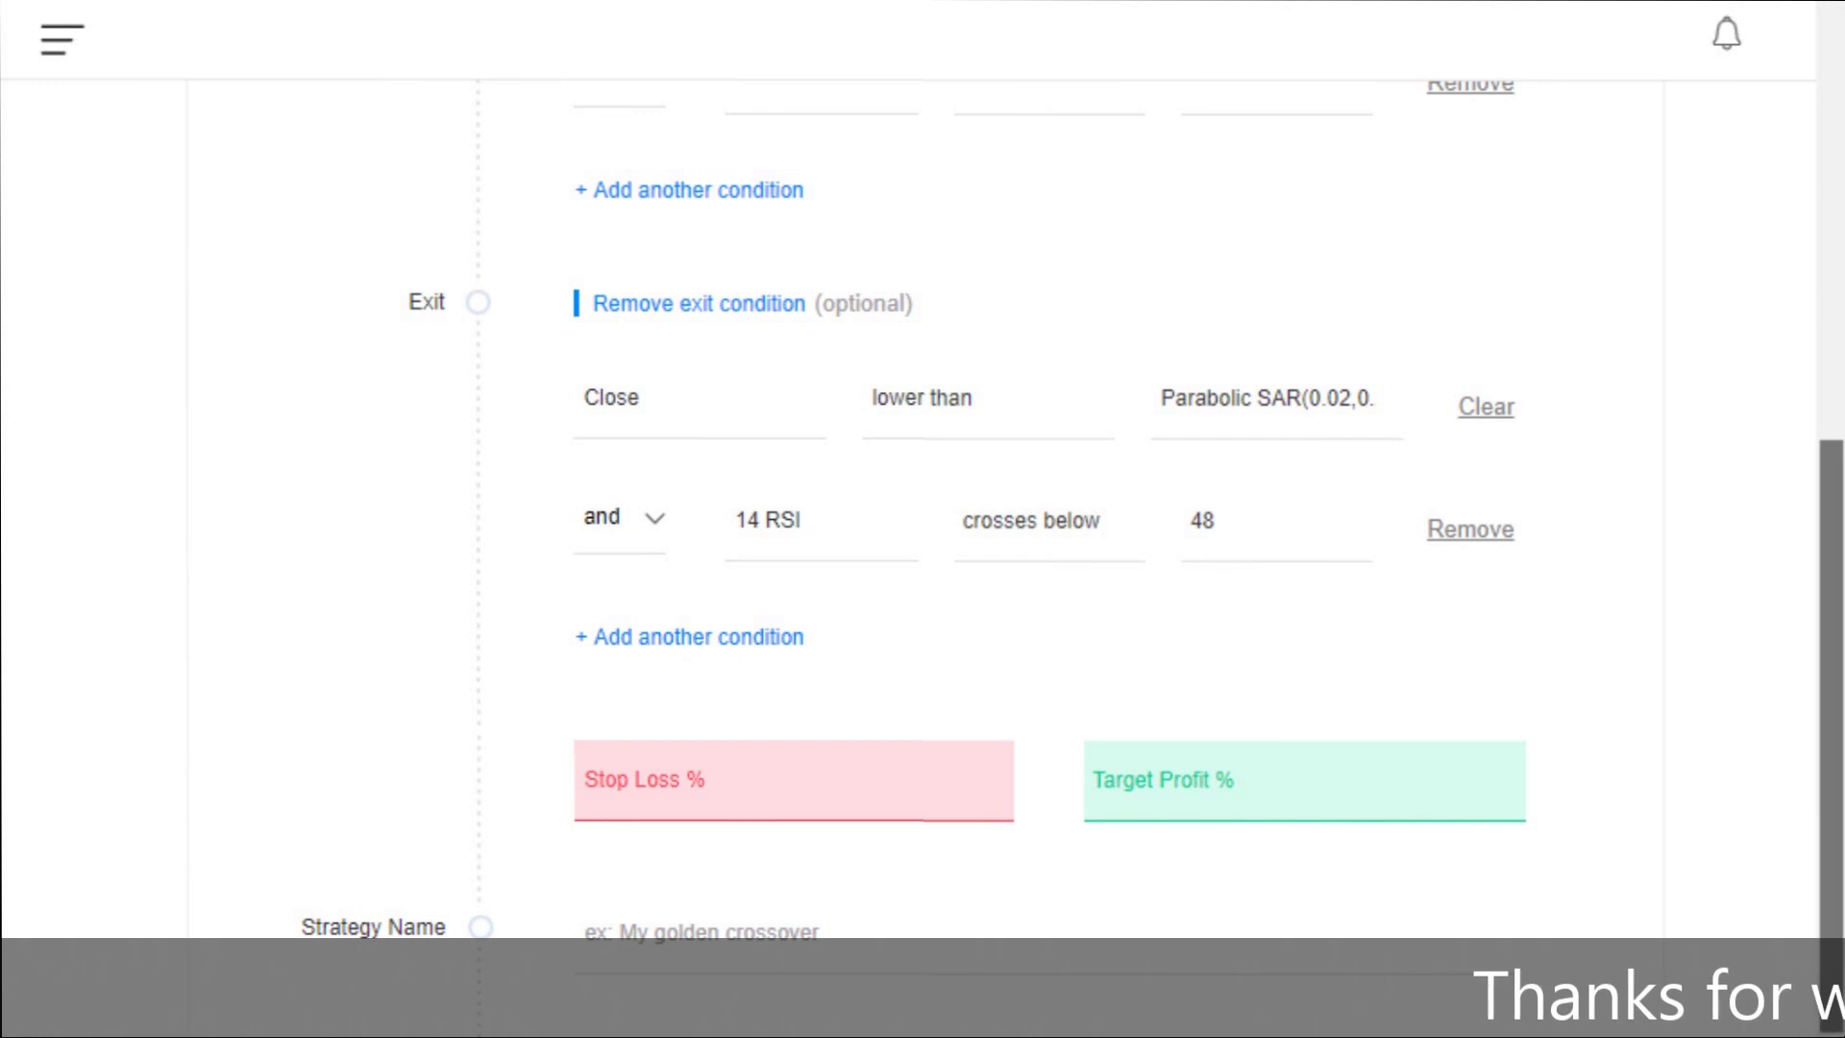
{"action": "scroll", "coordinate": [1830, 673], "scroll_direction": "up", "scroll_amount": 5}
{"action": "scroll", "coordinate": [1831, 672], "scroll_direction": "down", "scroll_amount": 2}
{"action": "scroll", "coordinate": [1330, 538], "scroll_direction": "down", "scroll_amount": 3}
{"action": "scroll", "coordinate": [1329, 538], "scroll_direction": "up", "scroll_amount": 4}
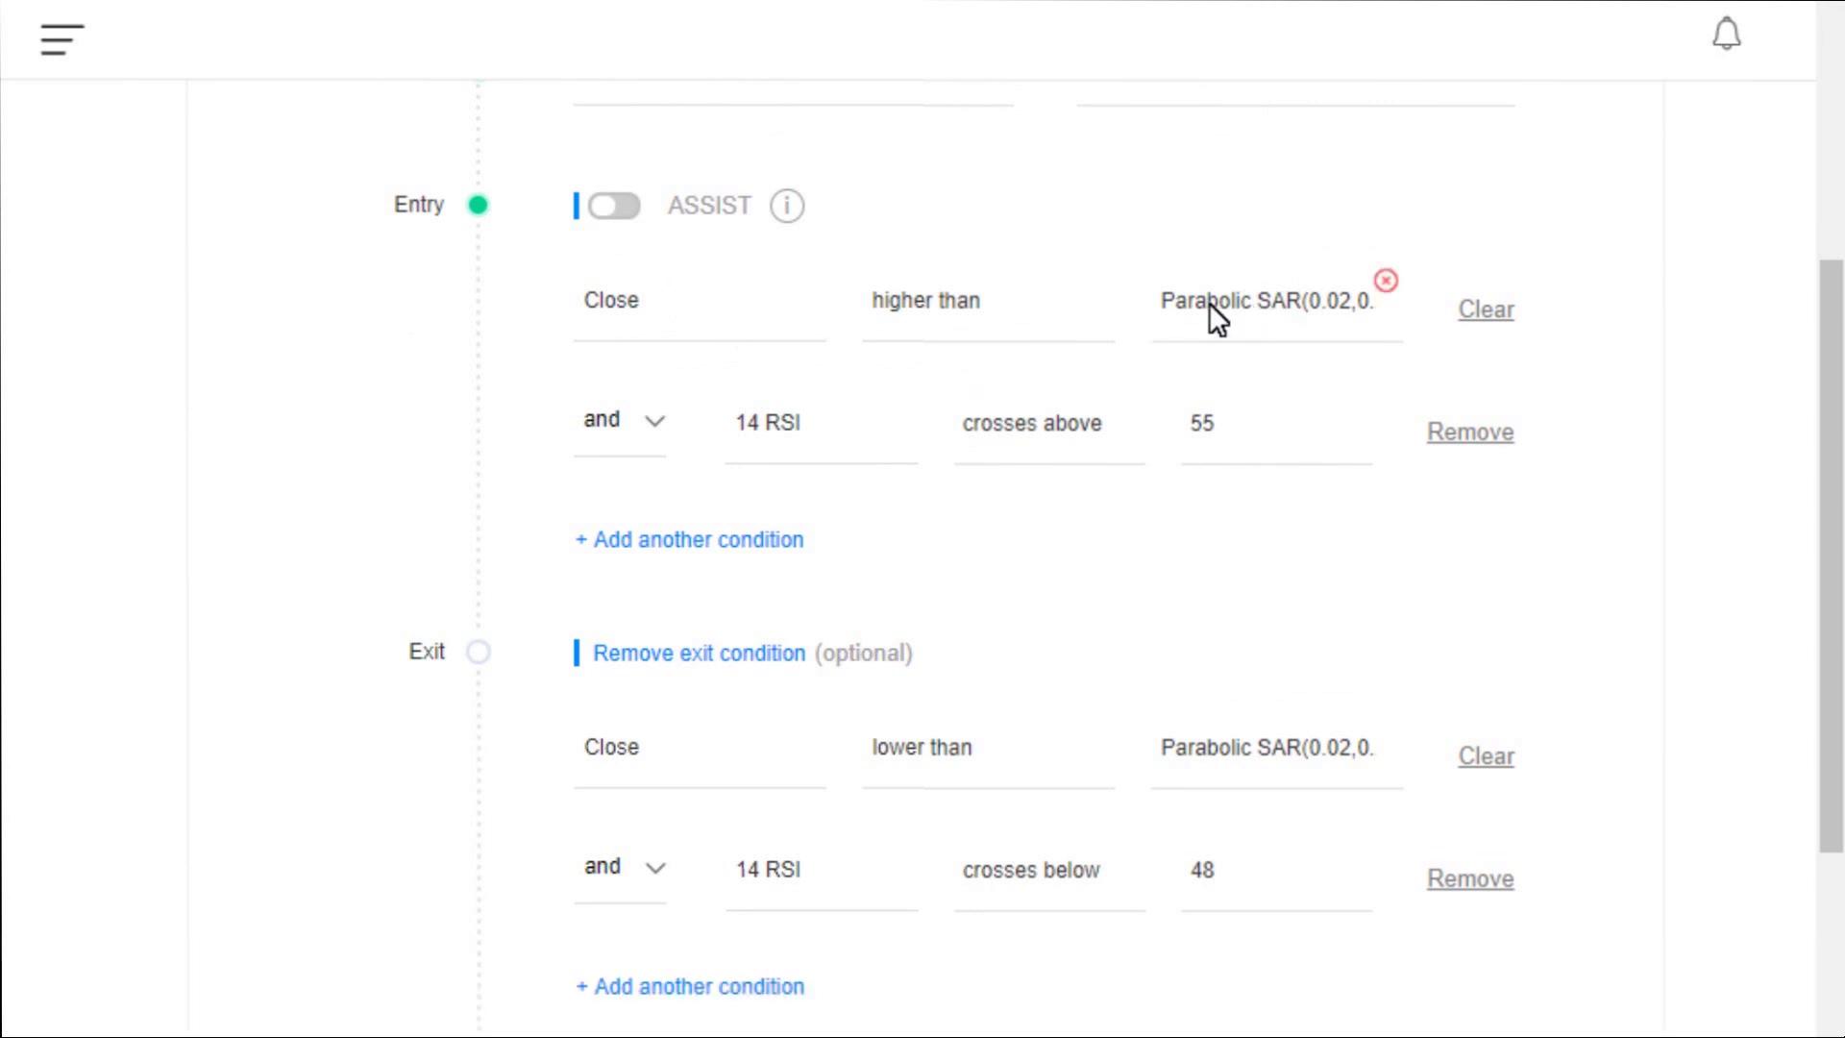
{"action": "left_click_drag", "start_coordinate": [1830, 538], "coordinate": [1830, 332]}
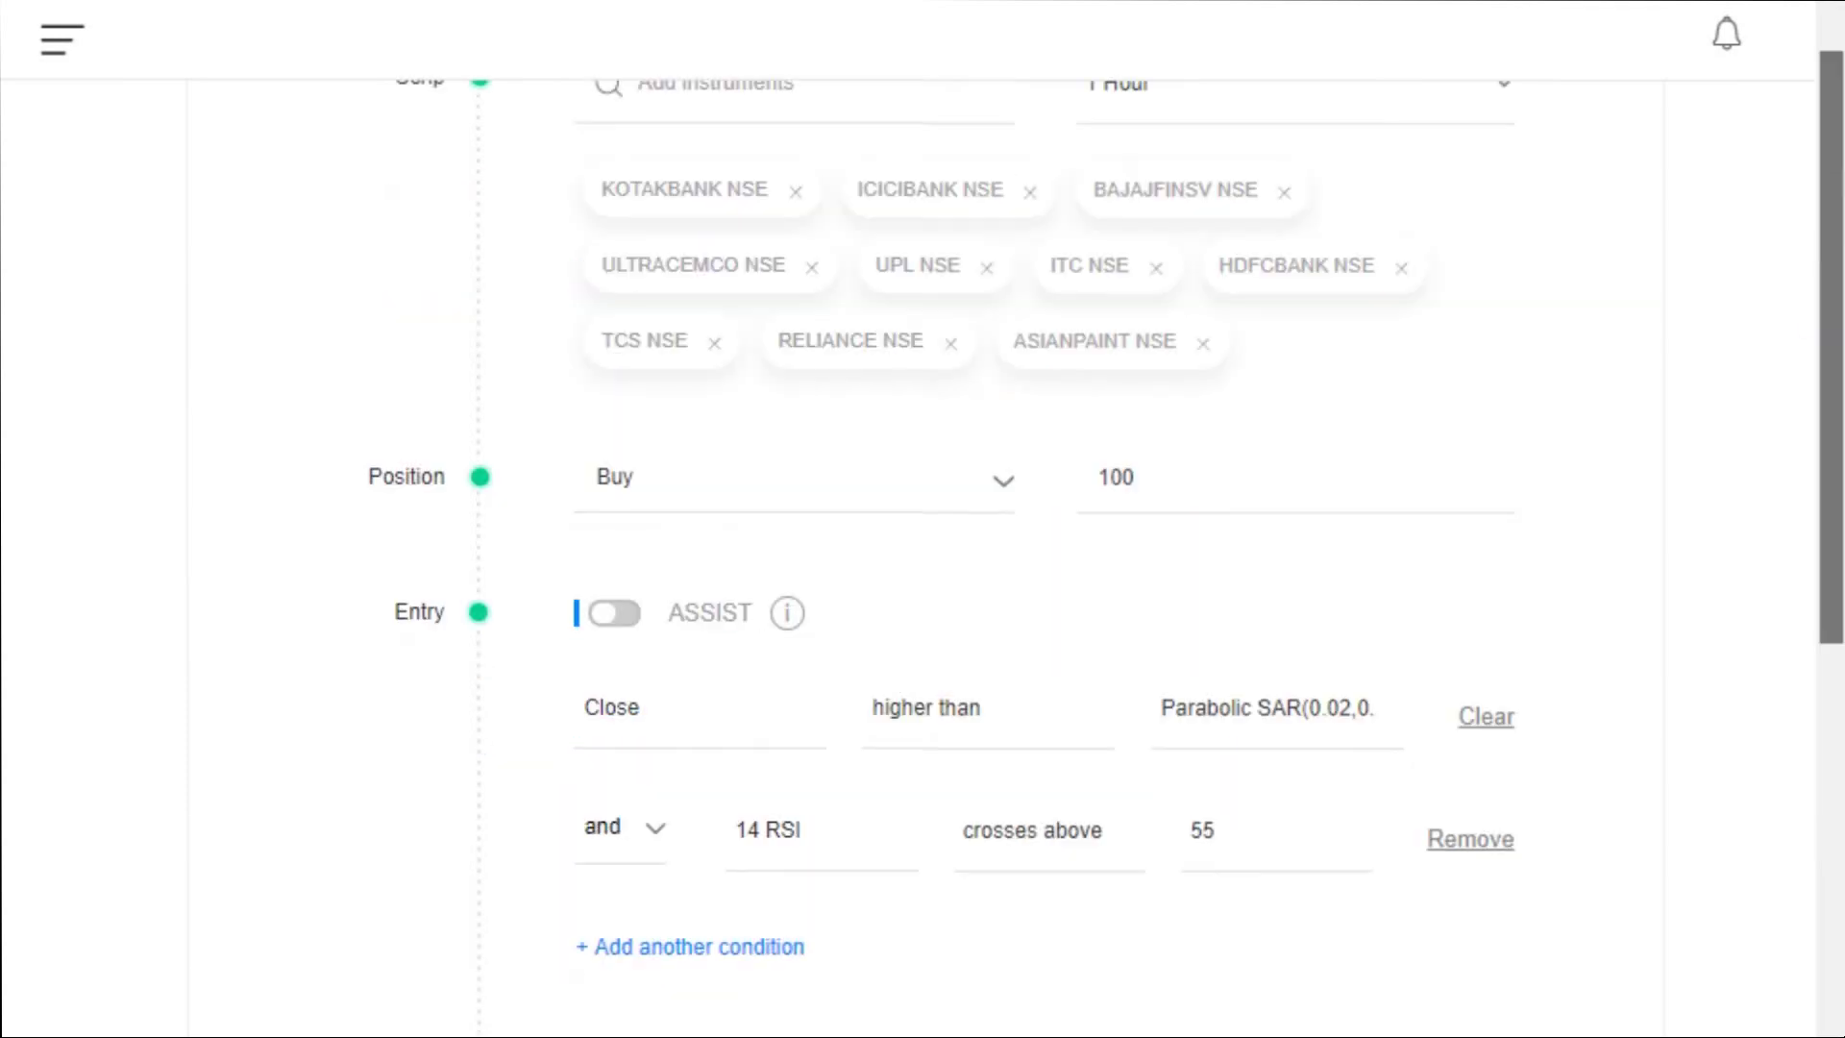
{"action": "scroll", "coordinate": [922, 538], "scroll_direction": "down", "scroll_amount": 6}
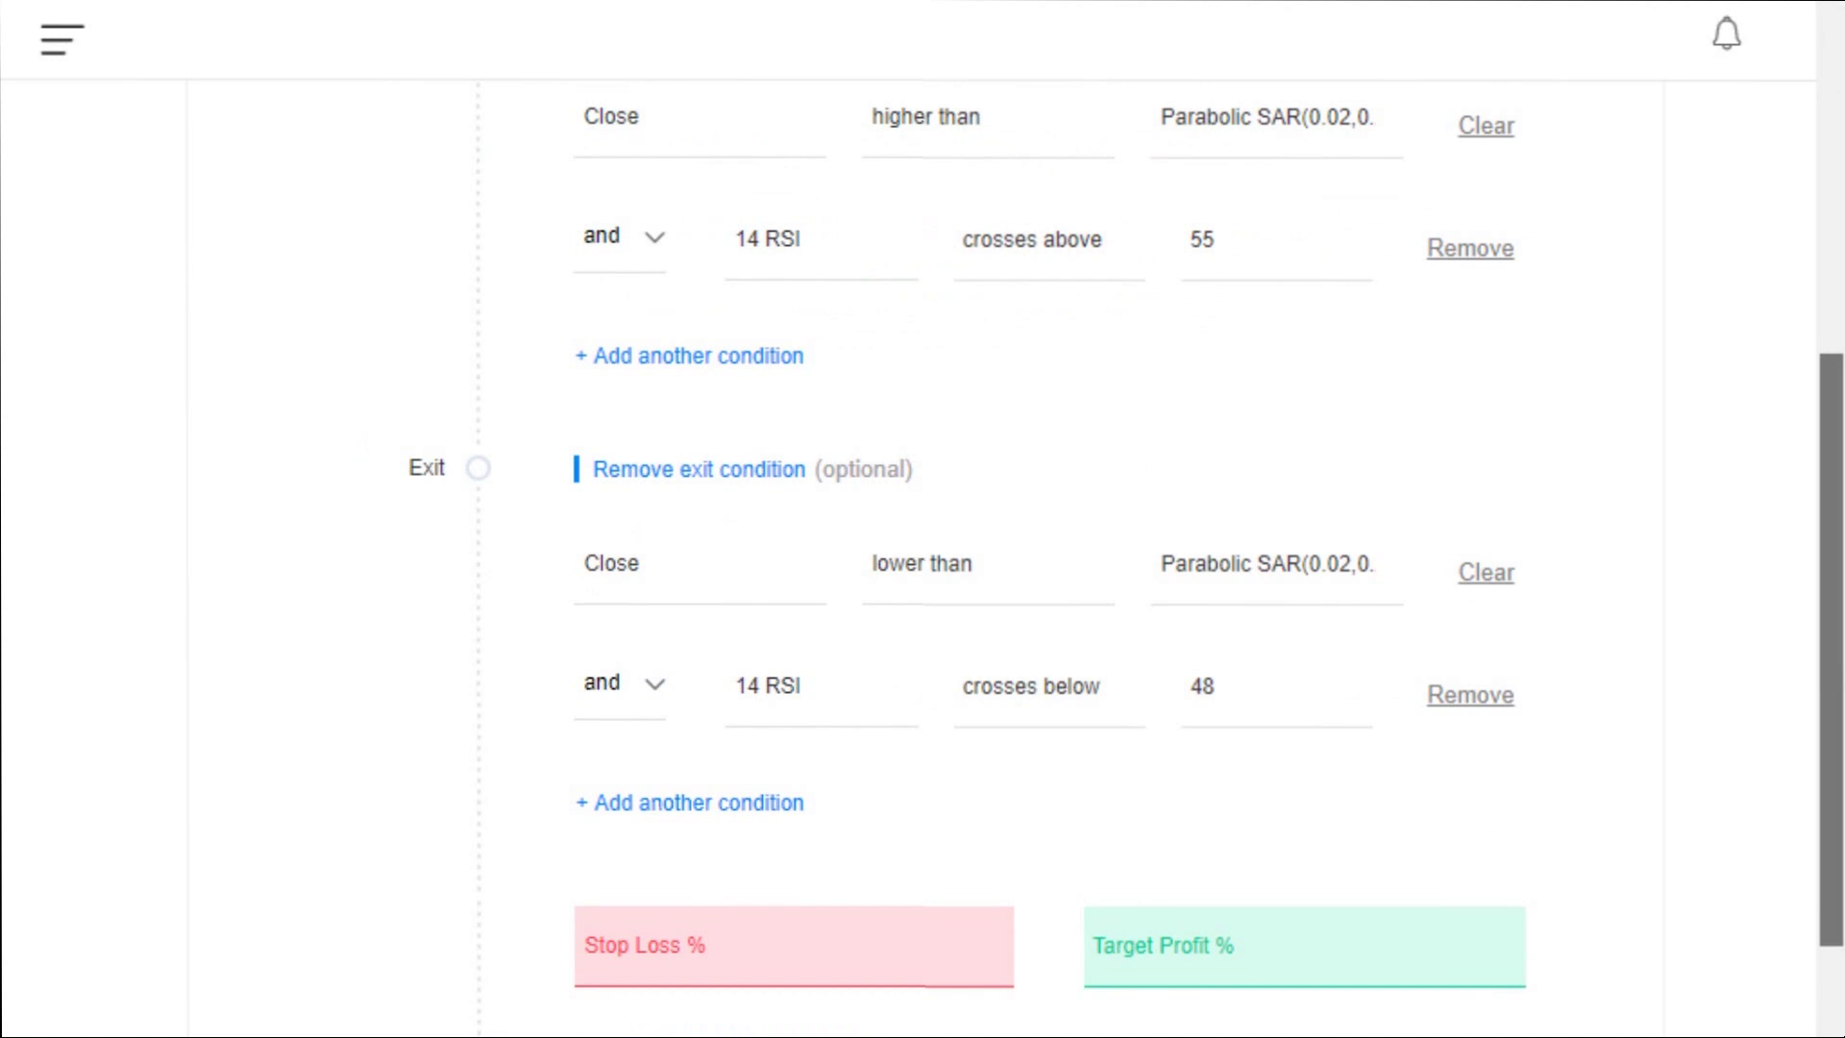
{"action": "scroll", "coordinate": [923, 538], "scroll_direction": "up", "scroll_amount": 2}
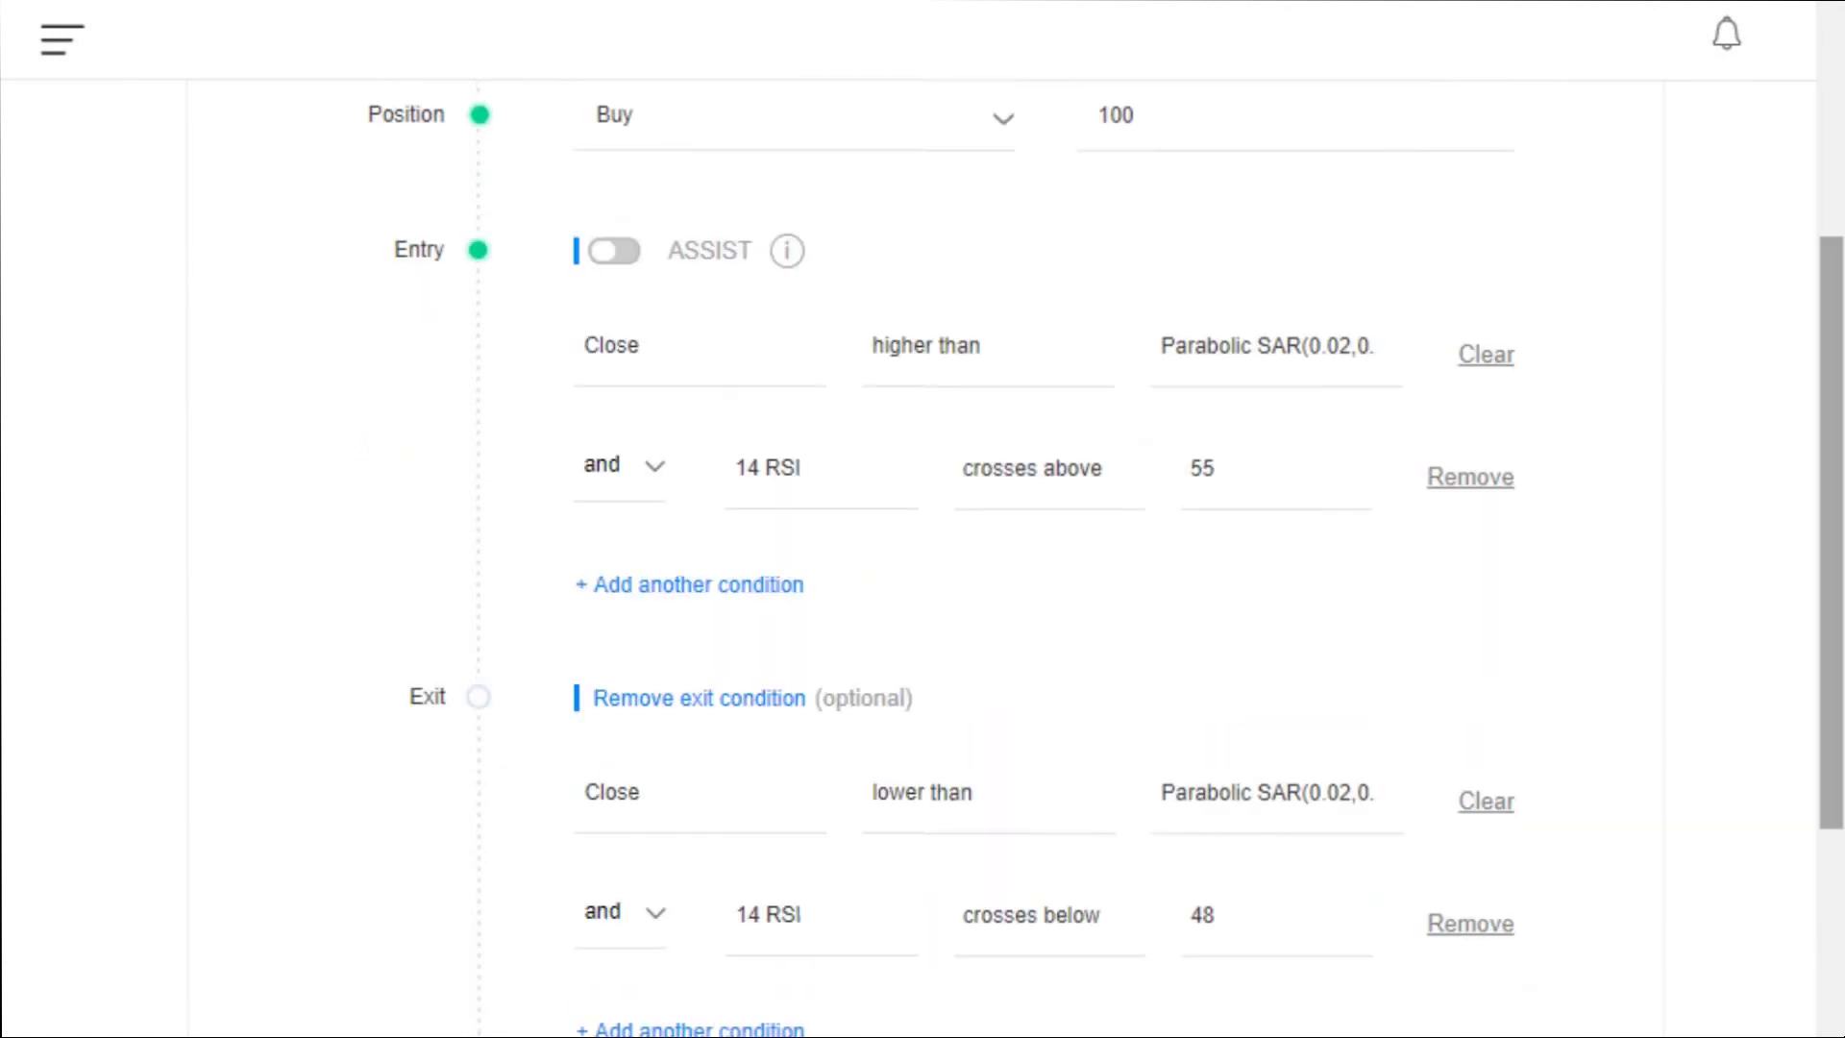
Set the strategy's stop loss to 99 percent.
{"action": "scroll", "coordinate": [922, 538], "scroll_direction": "down", "scroll_amount": 5}
{"action": "left_click", "coordinate": [709, 646]}
{"action": "type", "text": "99"}
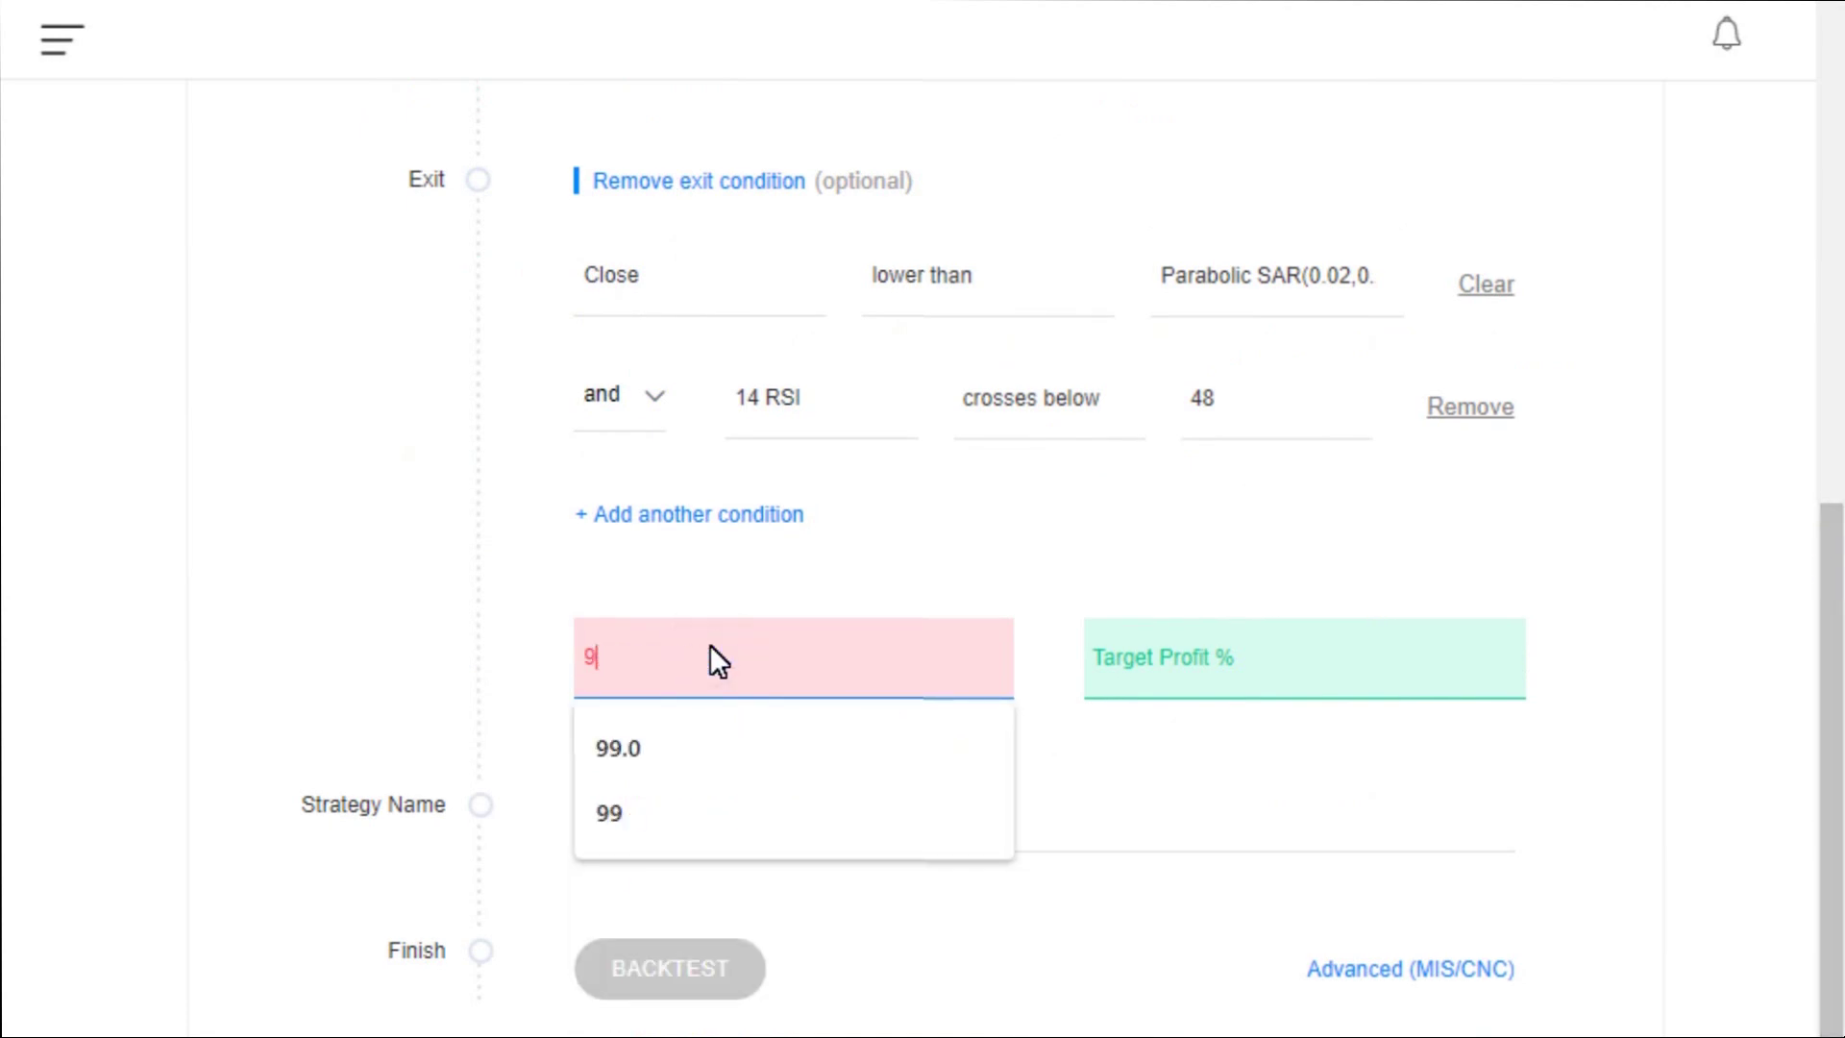
Set the strategy's target profit to 99 percent.
{"action": "left_click", "coordinate": [876, 585]}
{"action": "left_click", "coordinate": [1182, 661]}
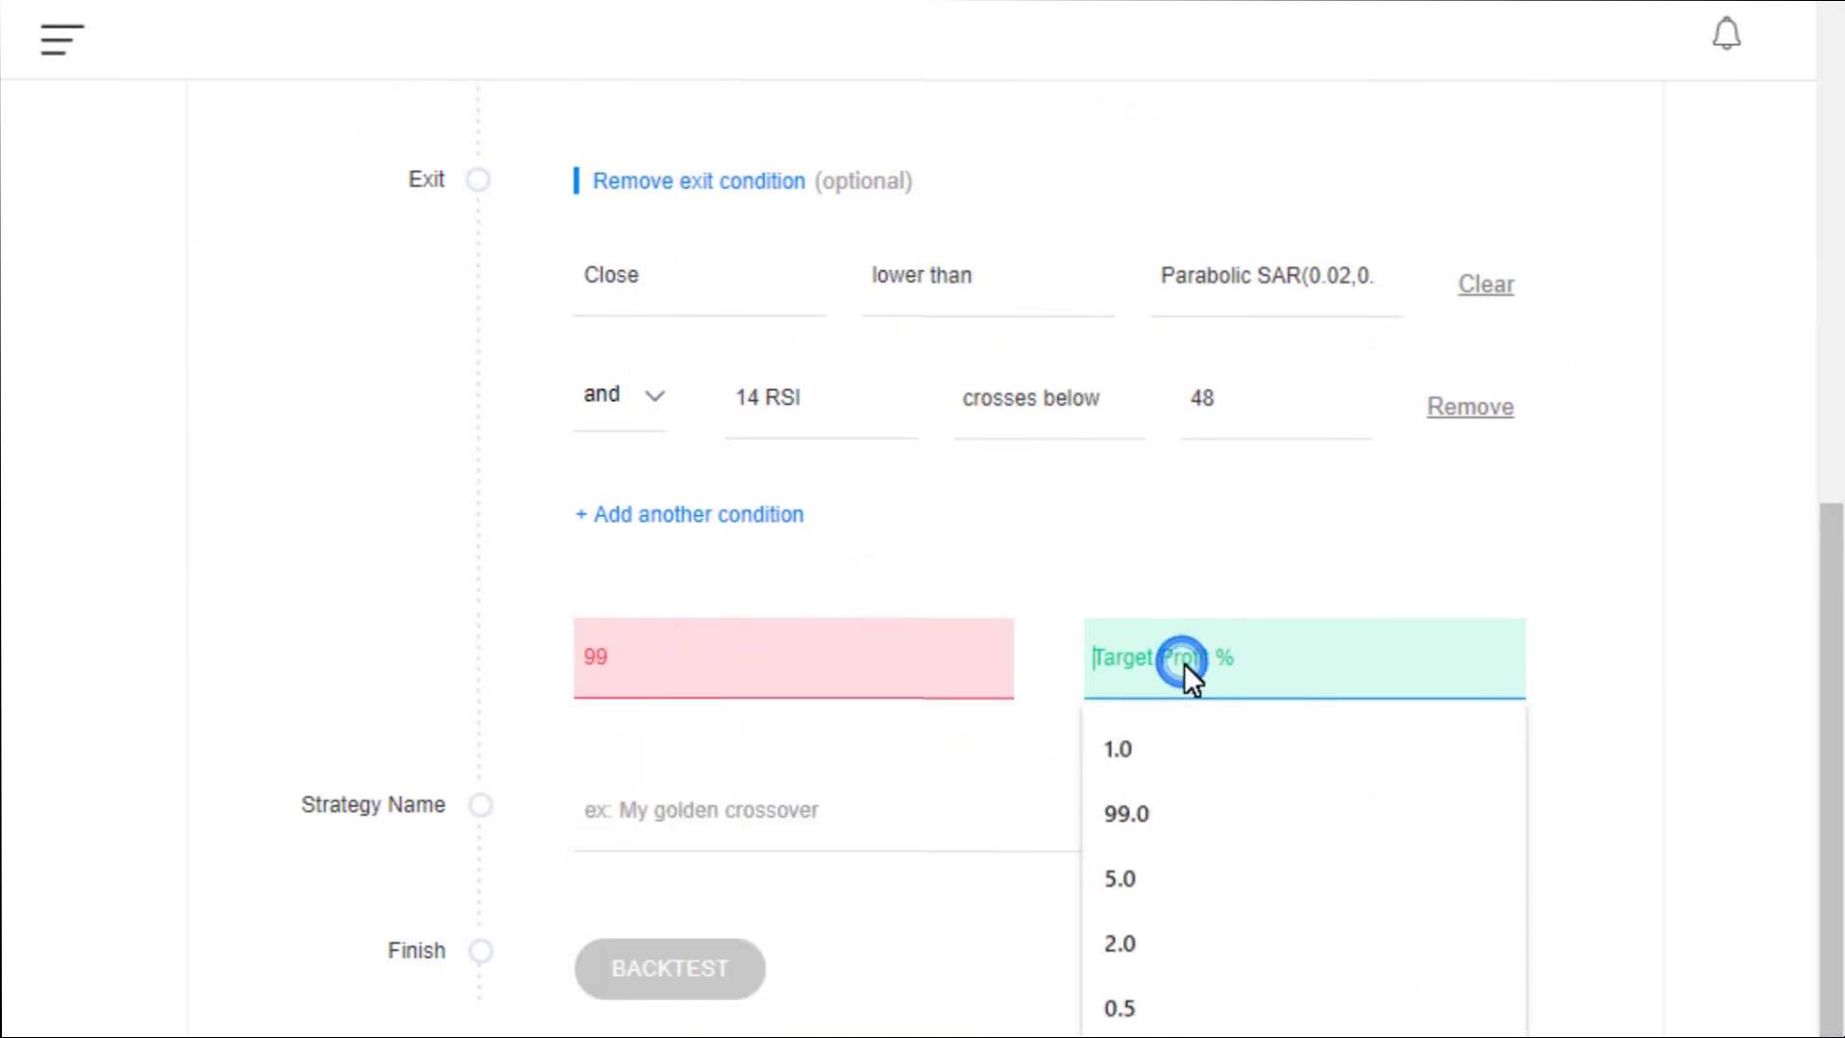
{"action": "type", "text": "99"}
{"action": "left_click", "coordinate": [1225, 584]}
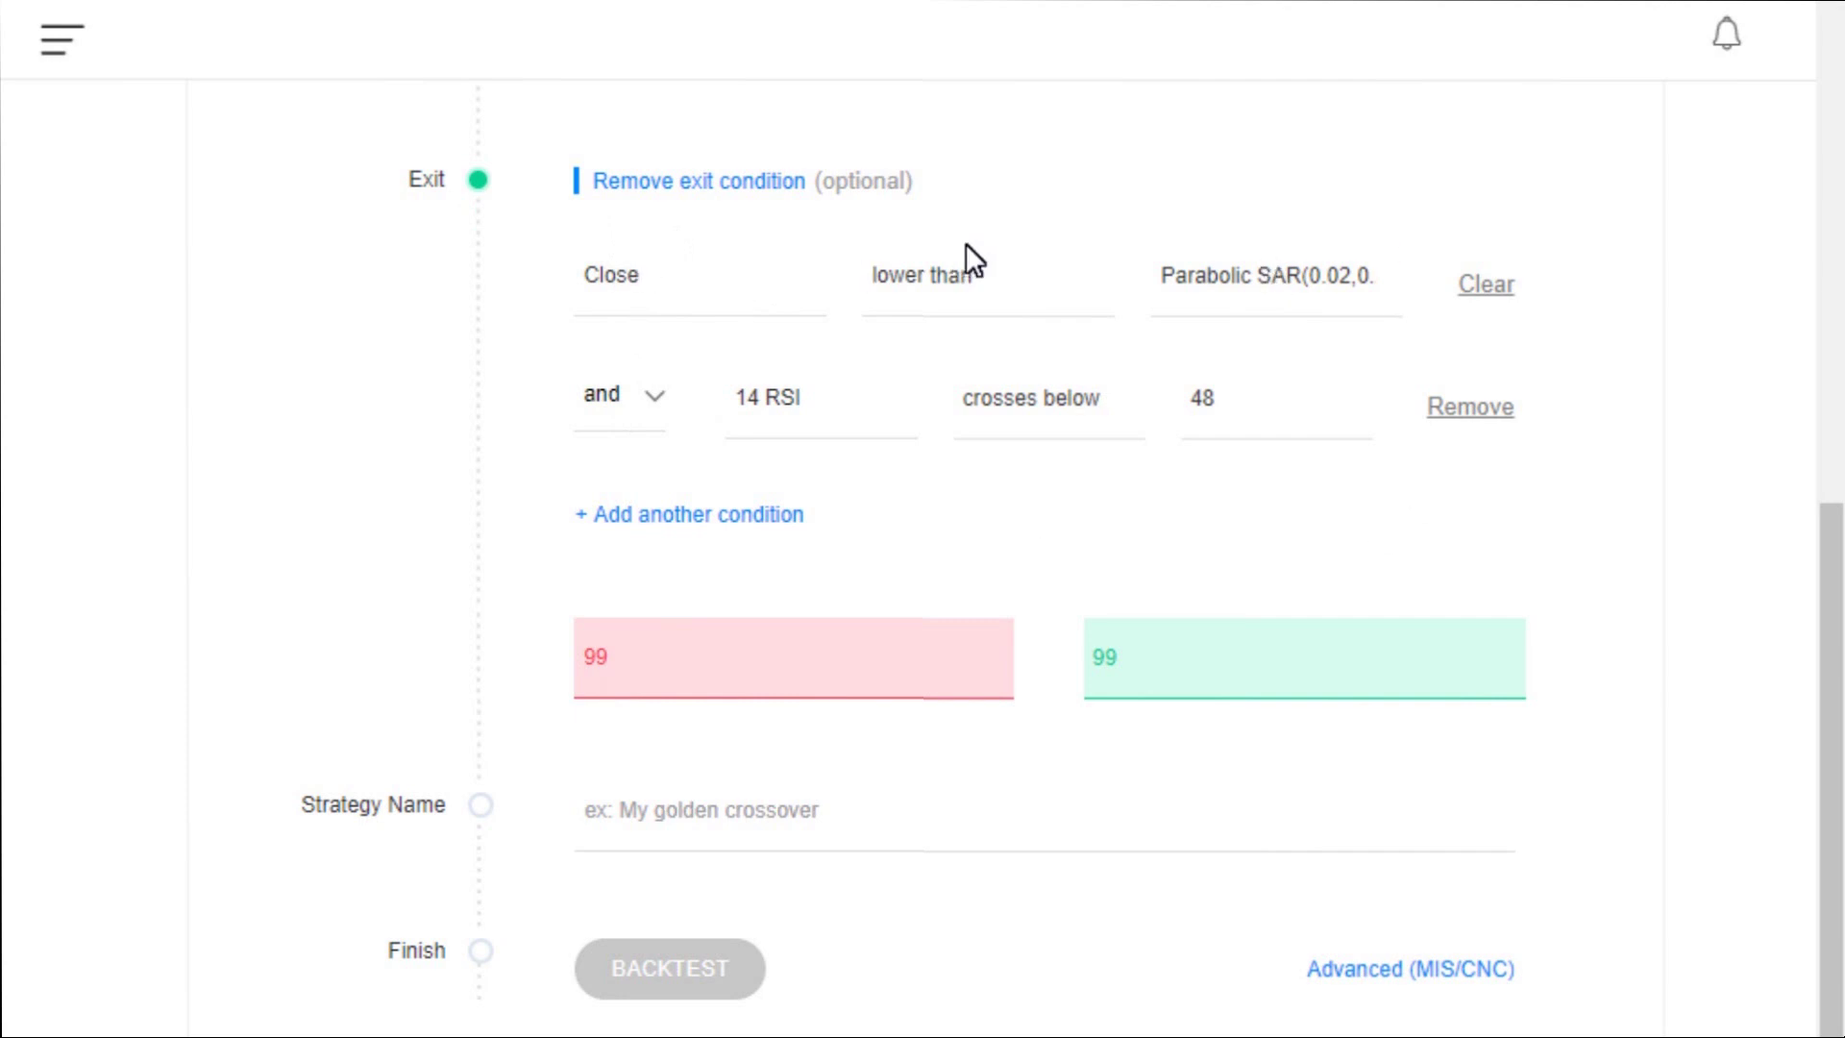
Name the strategy "My golden rule".
{"action": "left_click", "coordinate": [759, 828]}
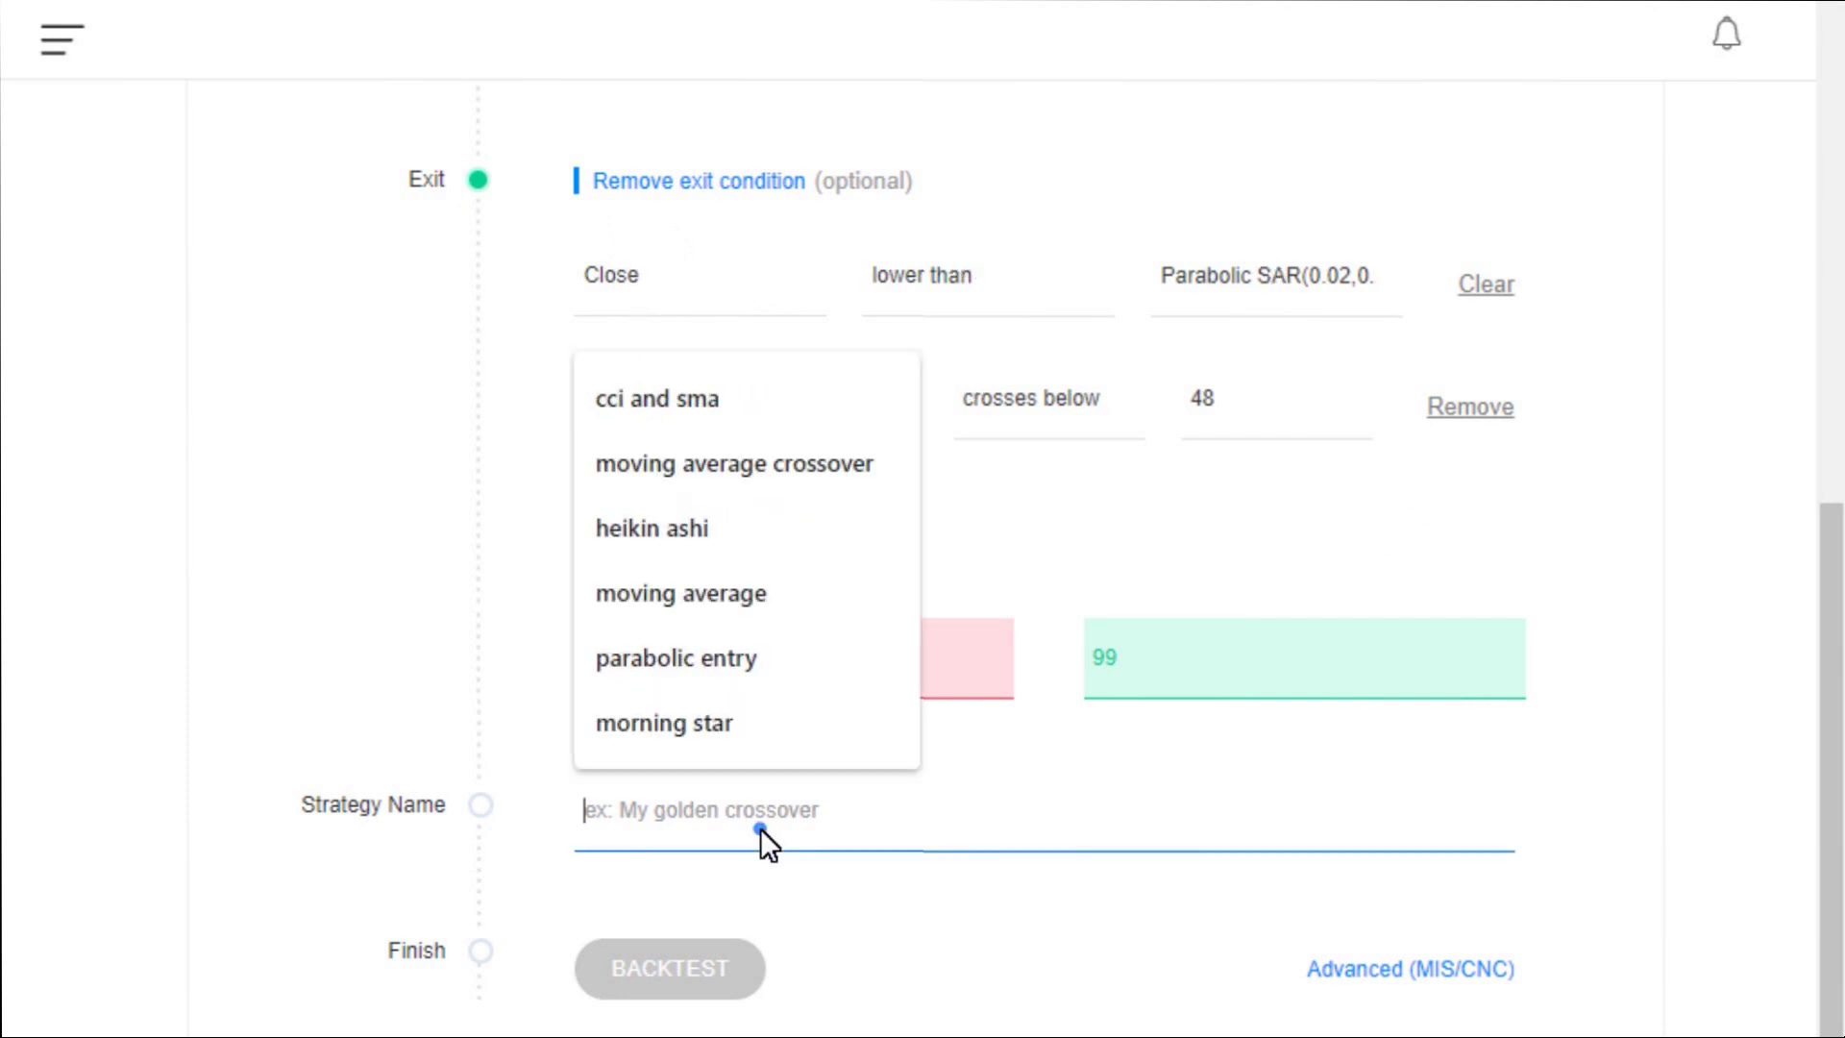
{"action": "type", "text": "My"}
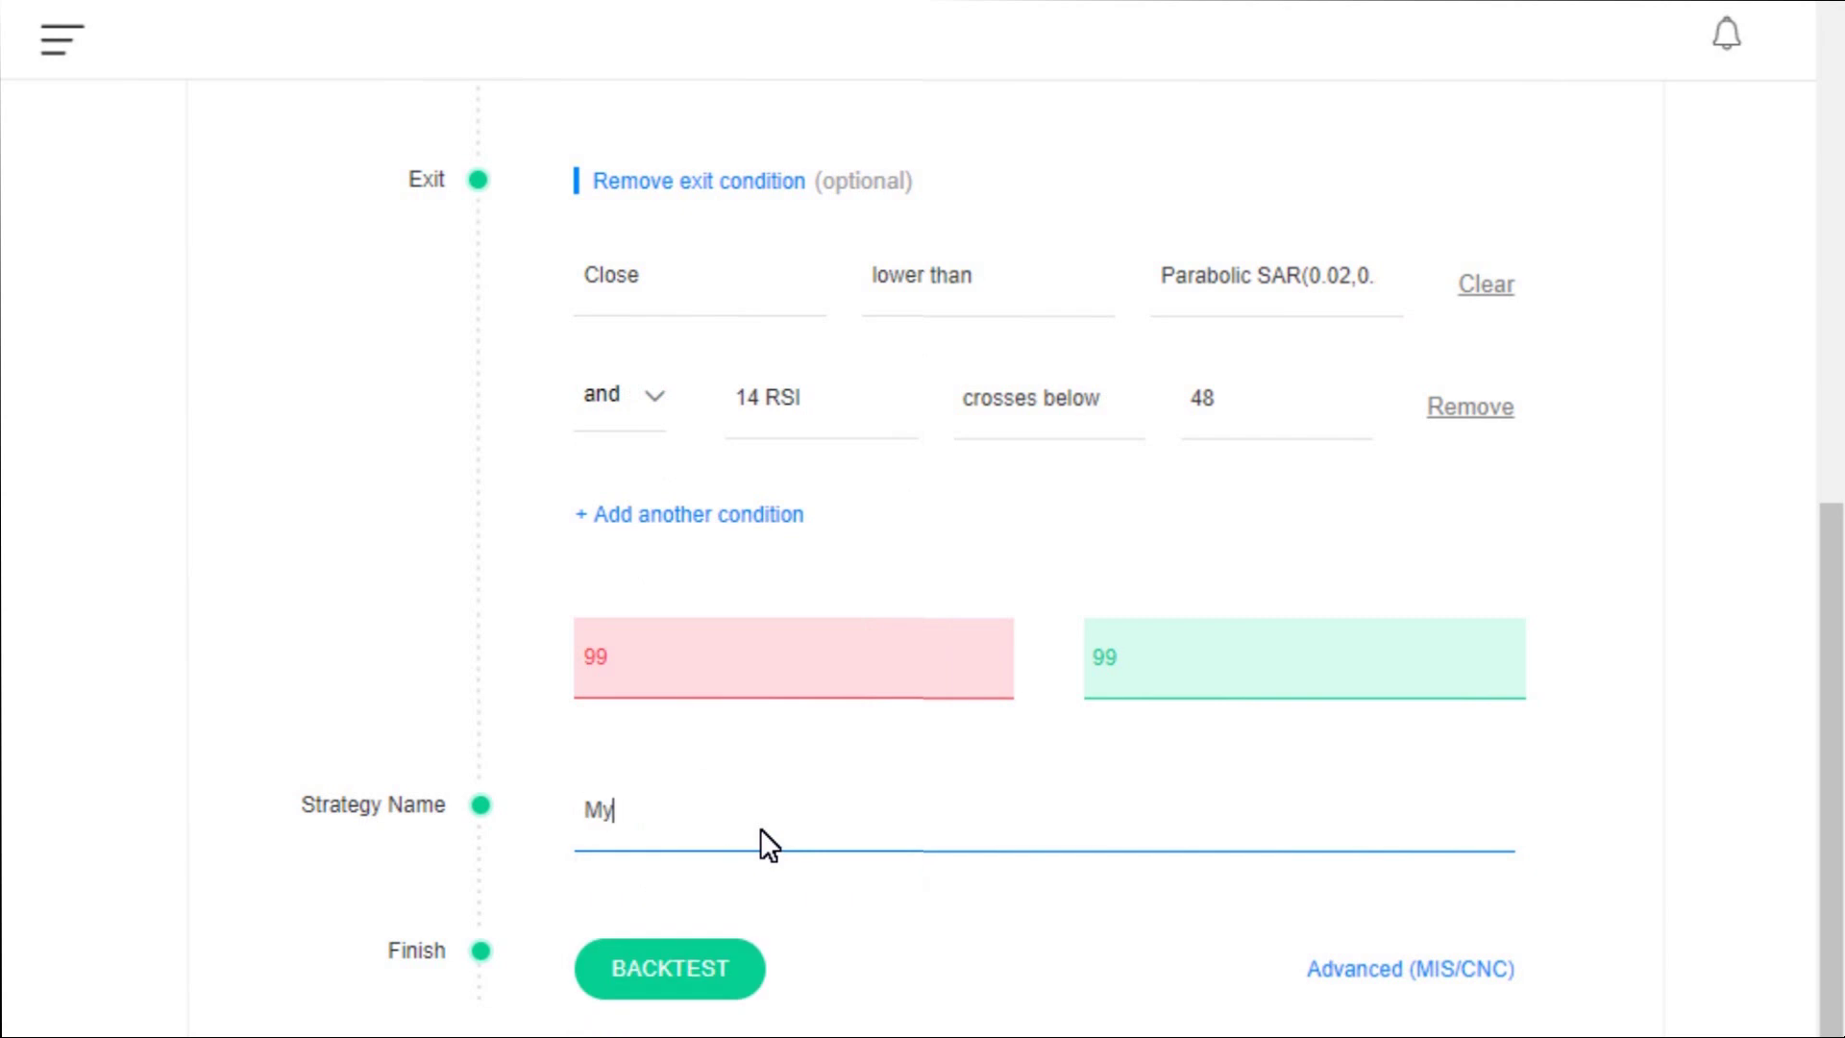
{"action": "type", "text": " golden rule"}
Show the advanced strategy settings and set the order type to CNC/NRML.
{"action": "left_click", "coordinate": [1345, 980]}
{"action": "left_click", "coordinate": [1362, 970]}
{"action": "left_click_drag", "start_coordinate": [1833, 528], "coordinate": [1832, 741]}
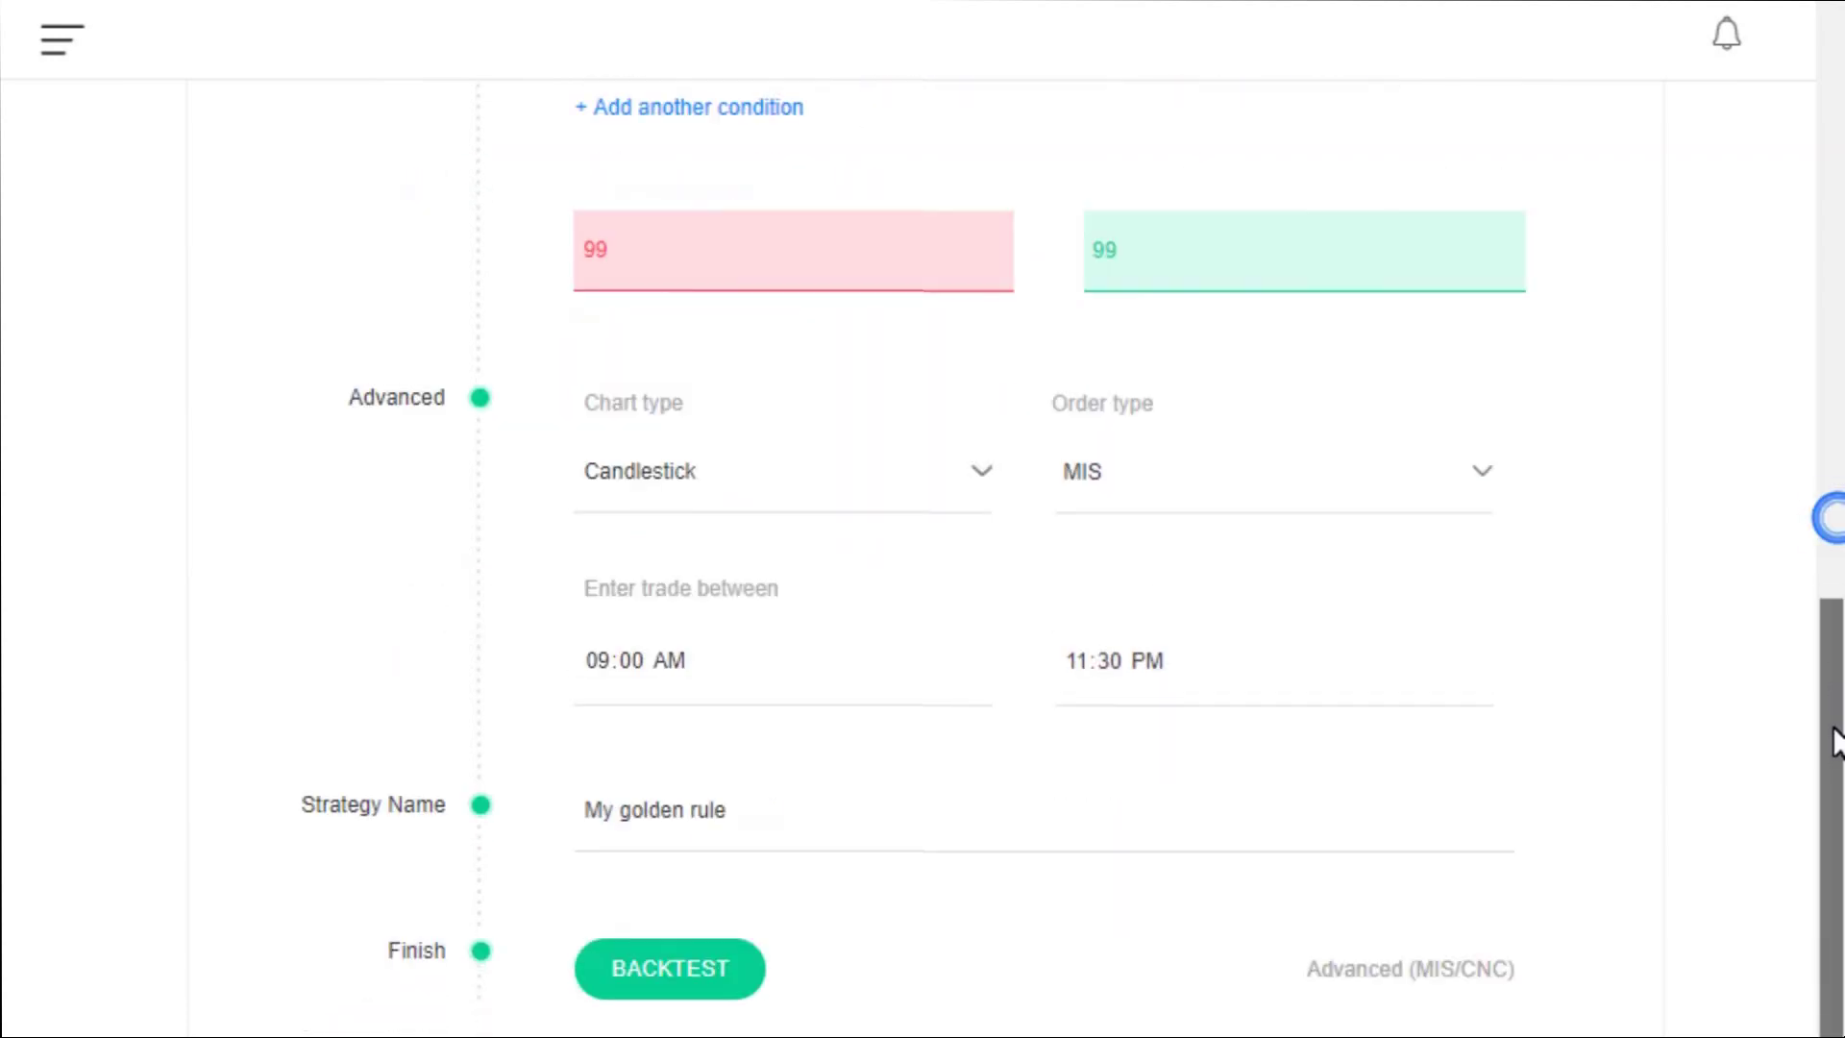
{"action": "left_click", "coordinate": [1247, 475]}
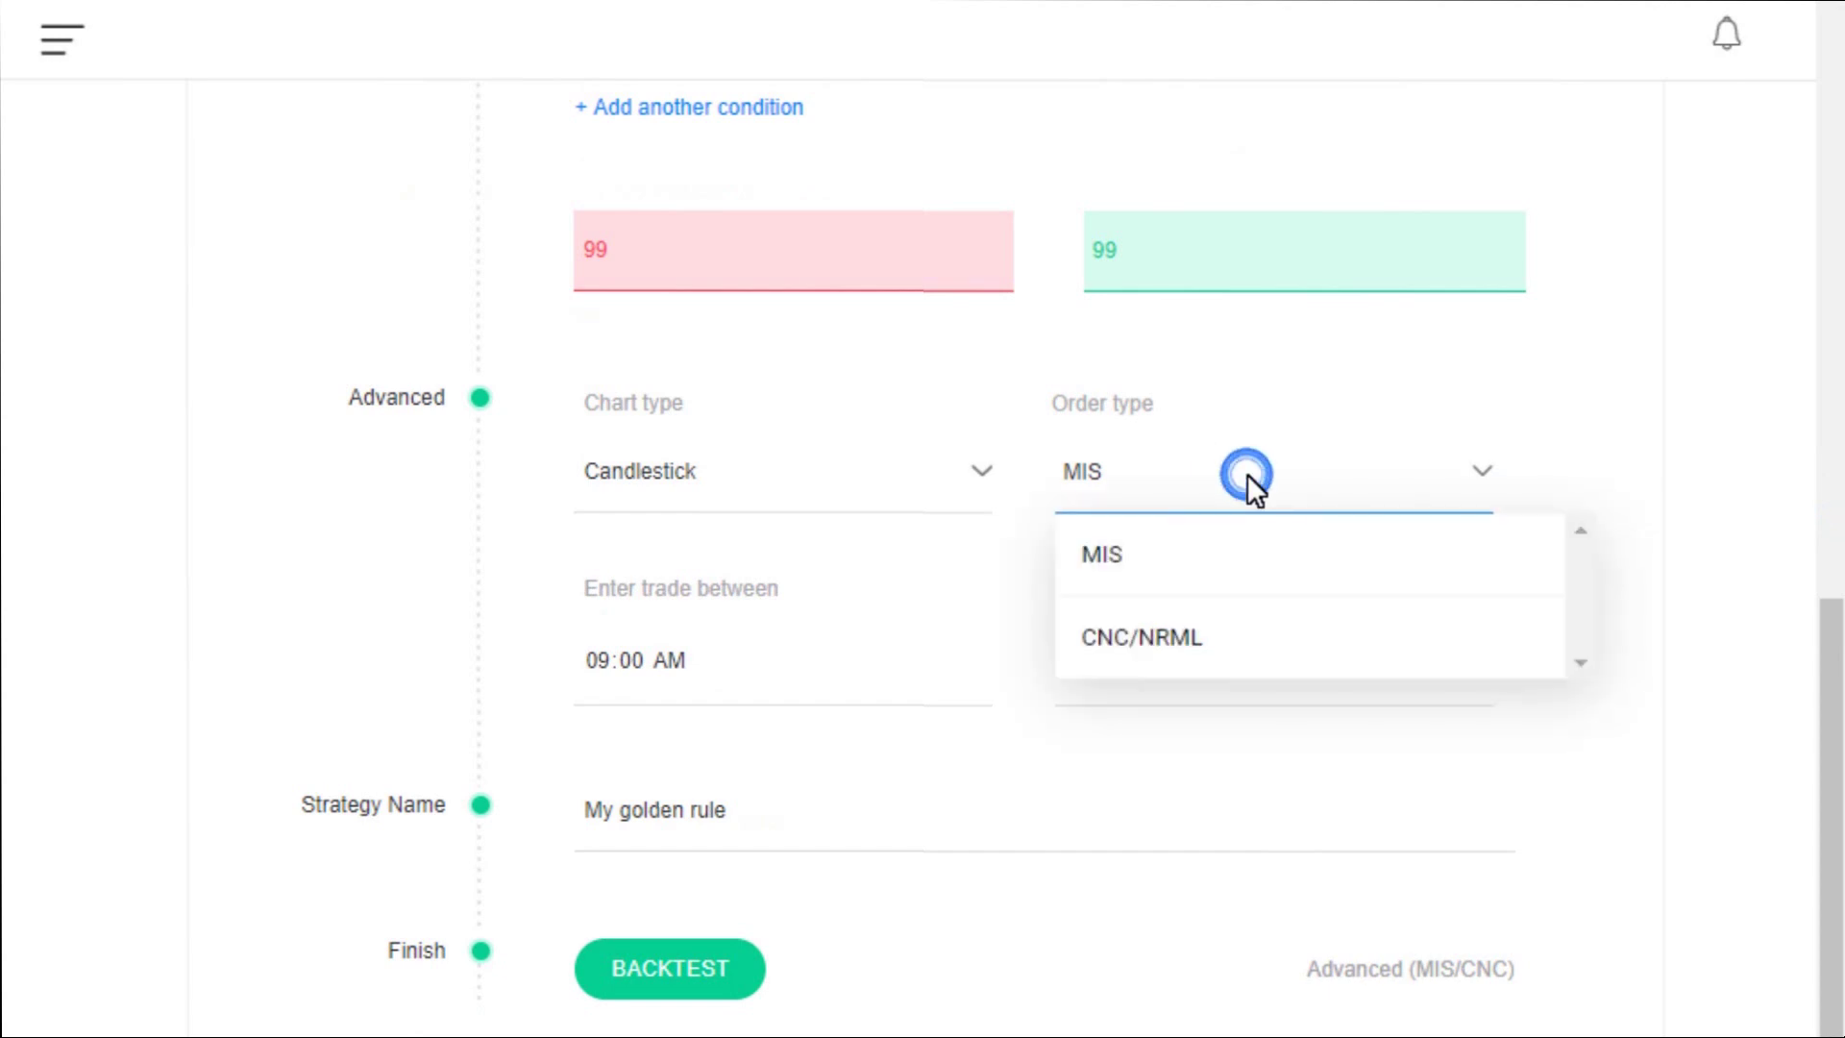
{"action": "left_click", "coordinate": [1225, 654]}
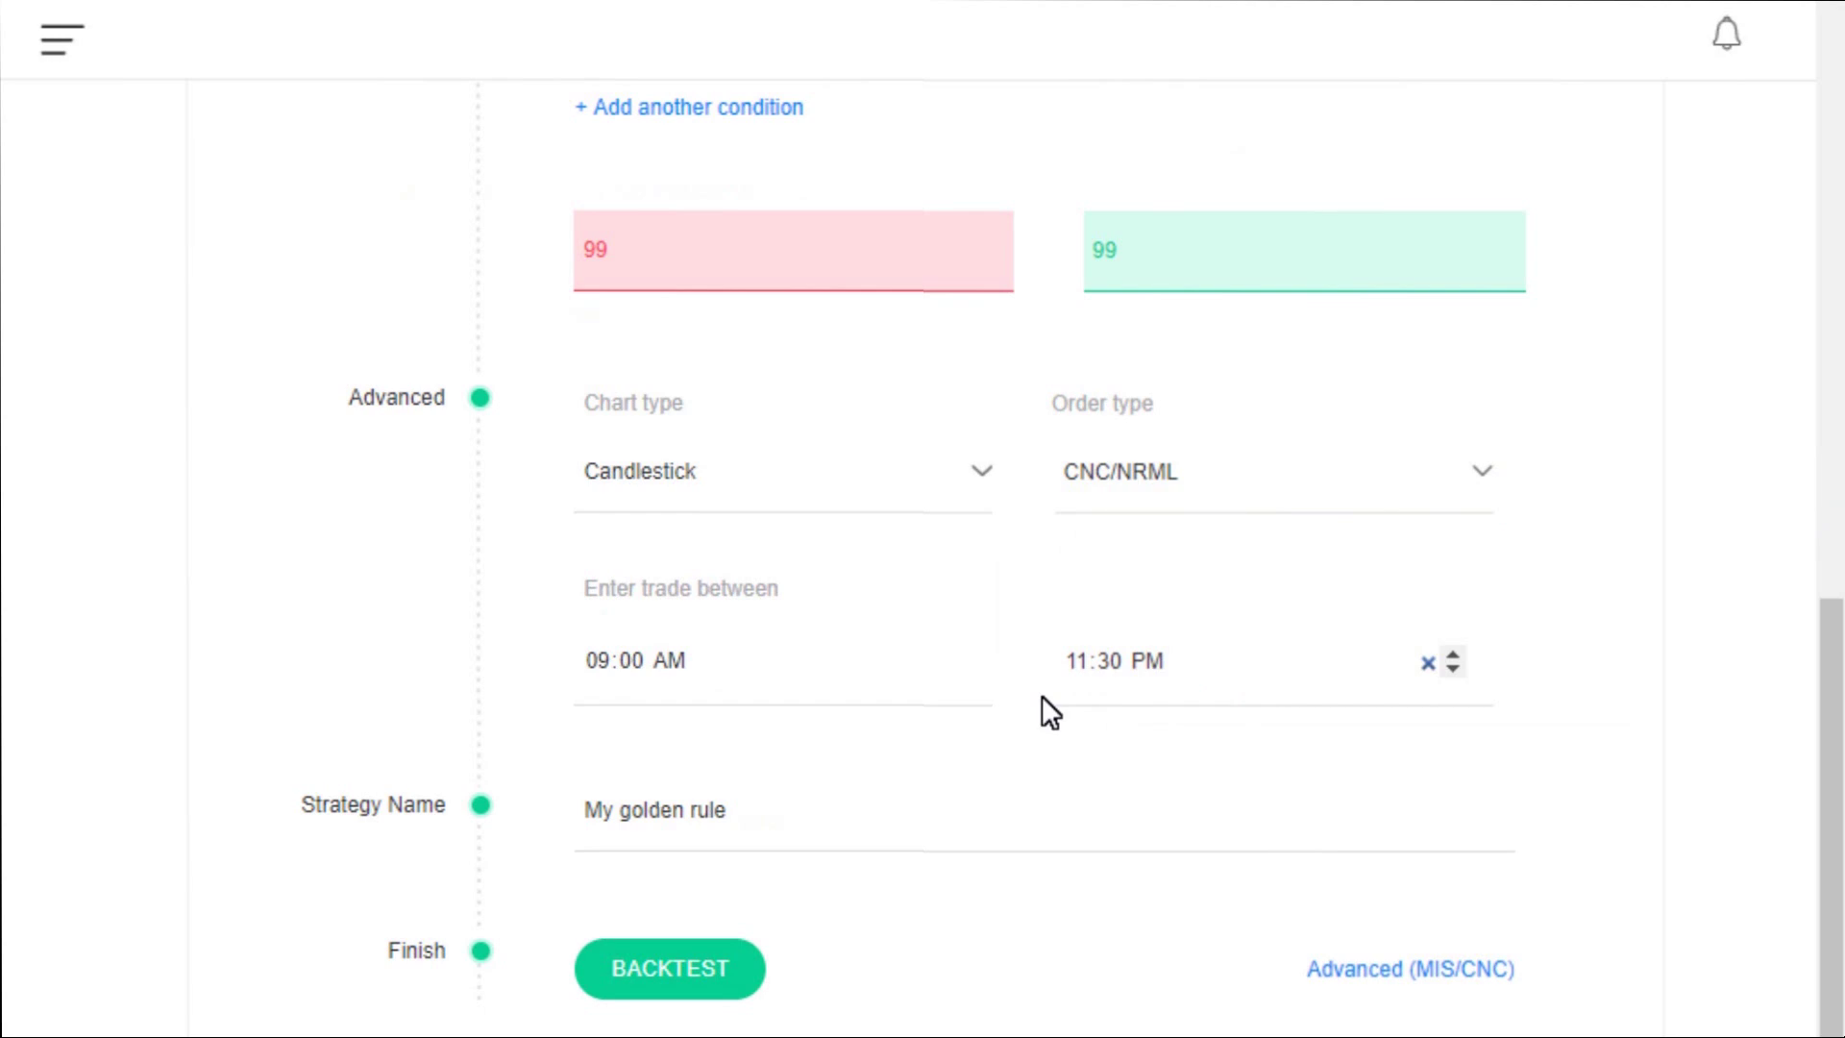
Limit trade entries to between 09:15 AM and 03:30 PM.
{"action": "left_click", "coordinate": [626, 672]}
{"action": "type", "text": "15"}
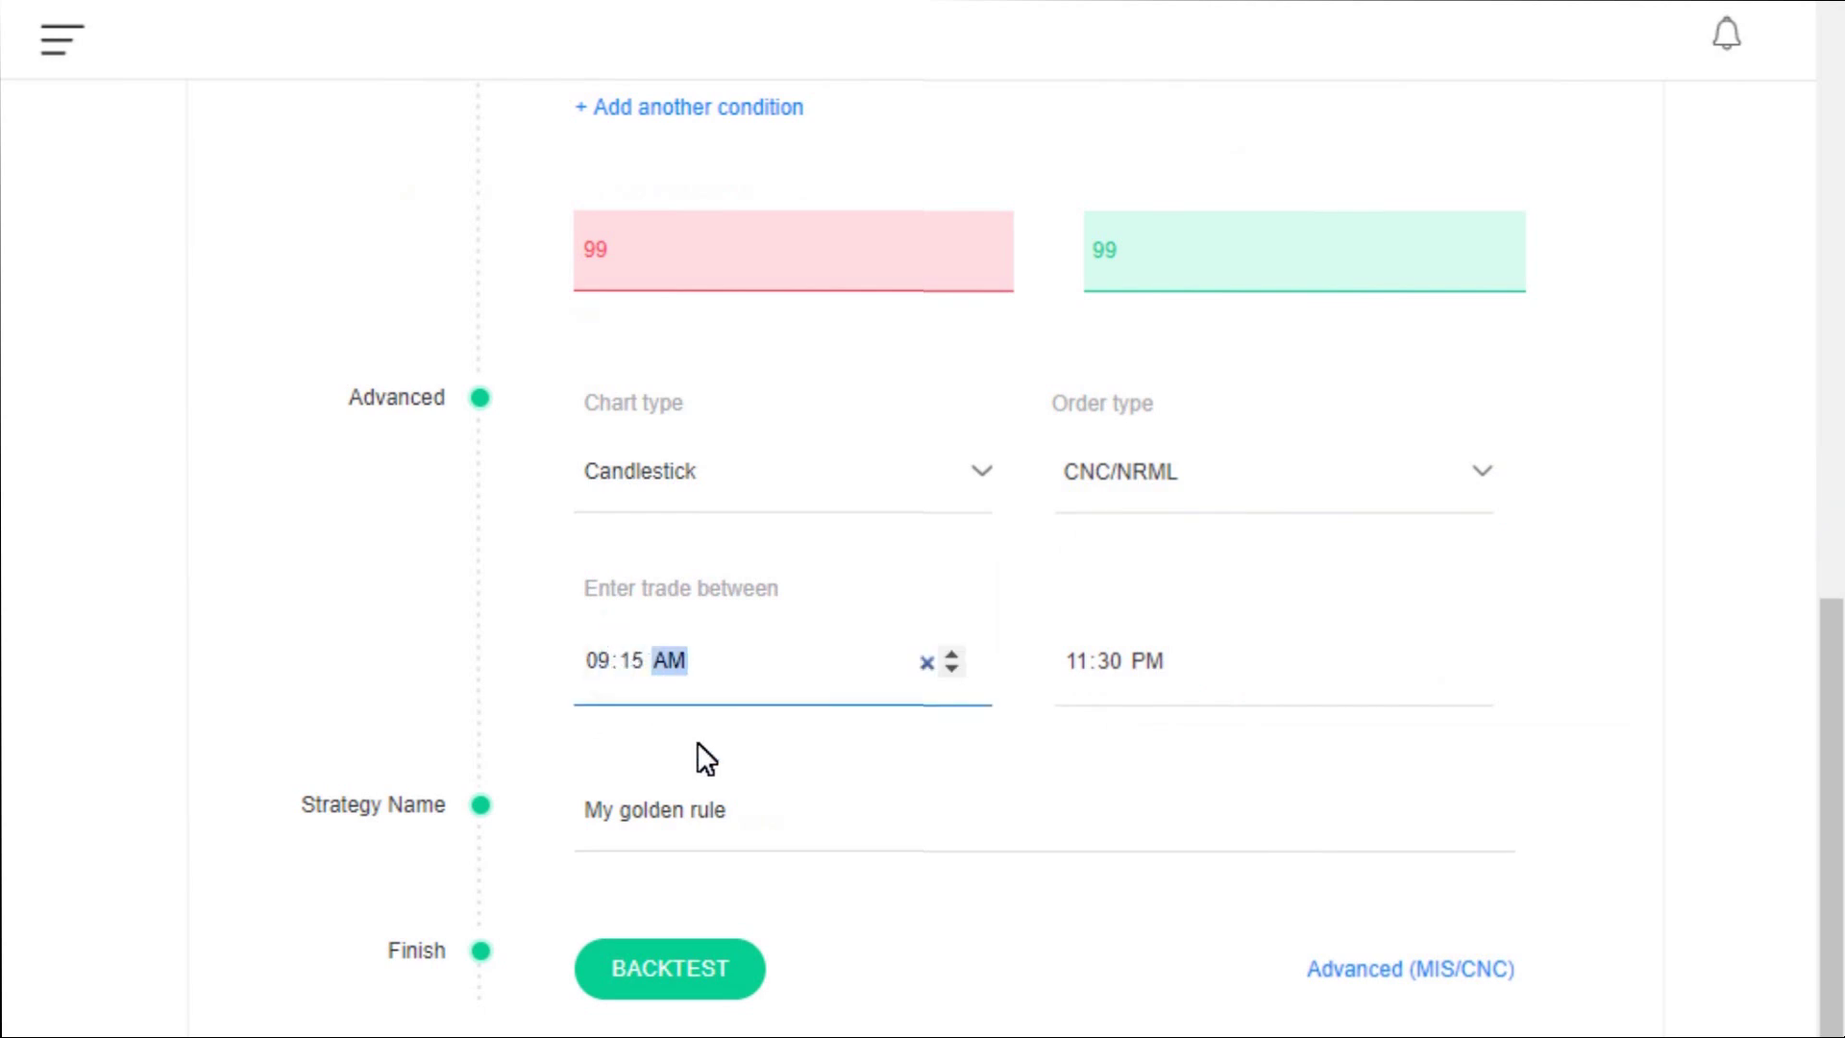
{"action": "left_click", "coordinate": [1081, 670]}
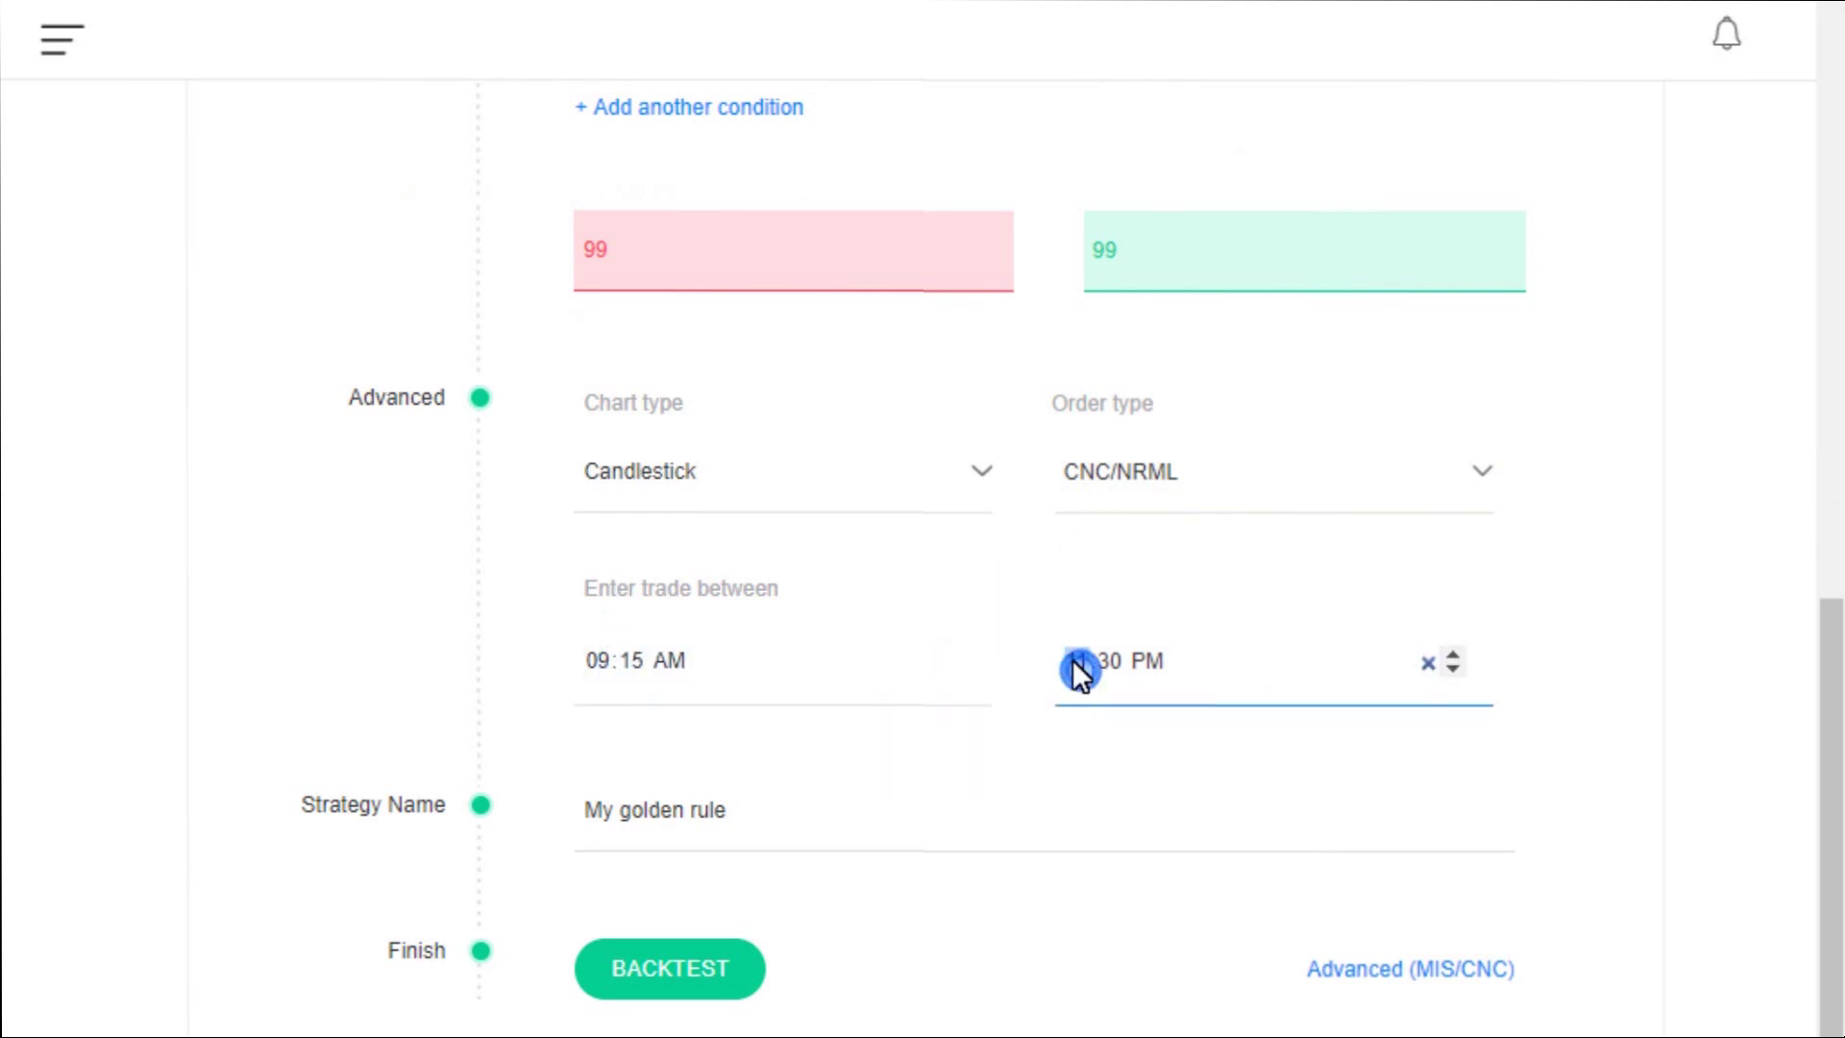
{"action": "type", "text": "03:"}
{"action": "left_click", "coordinate": [1045, 759]}
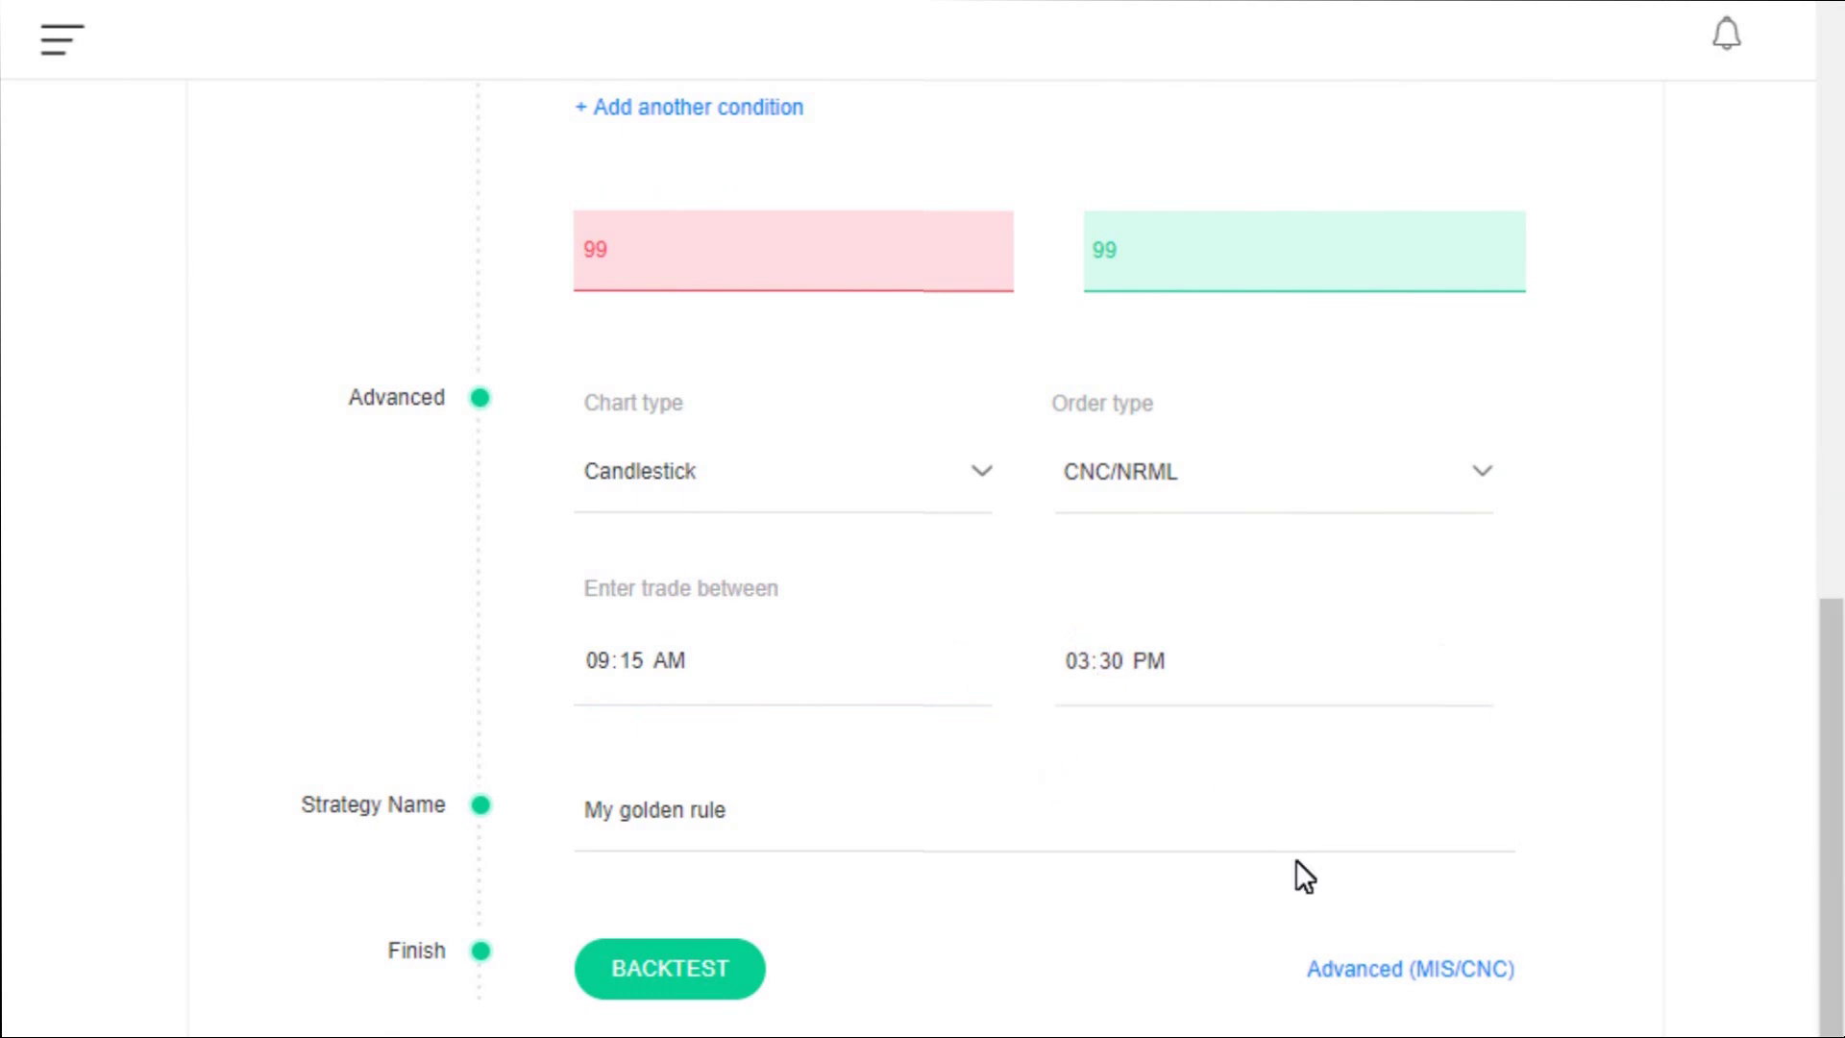
Run the strategy's backtest and review the P&L, wins, losses and maximum drawdown of all ten instruments.
{"action": "left_click", "coordinate": [676, 973]}
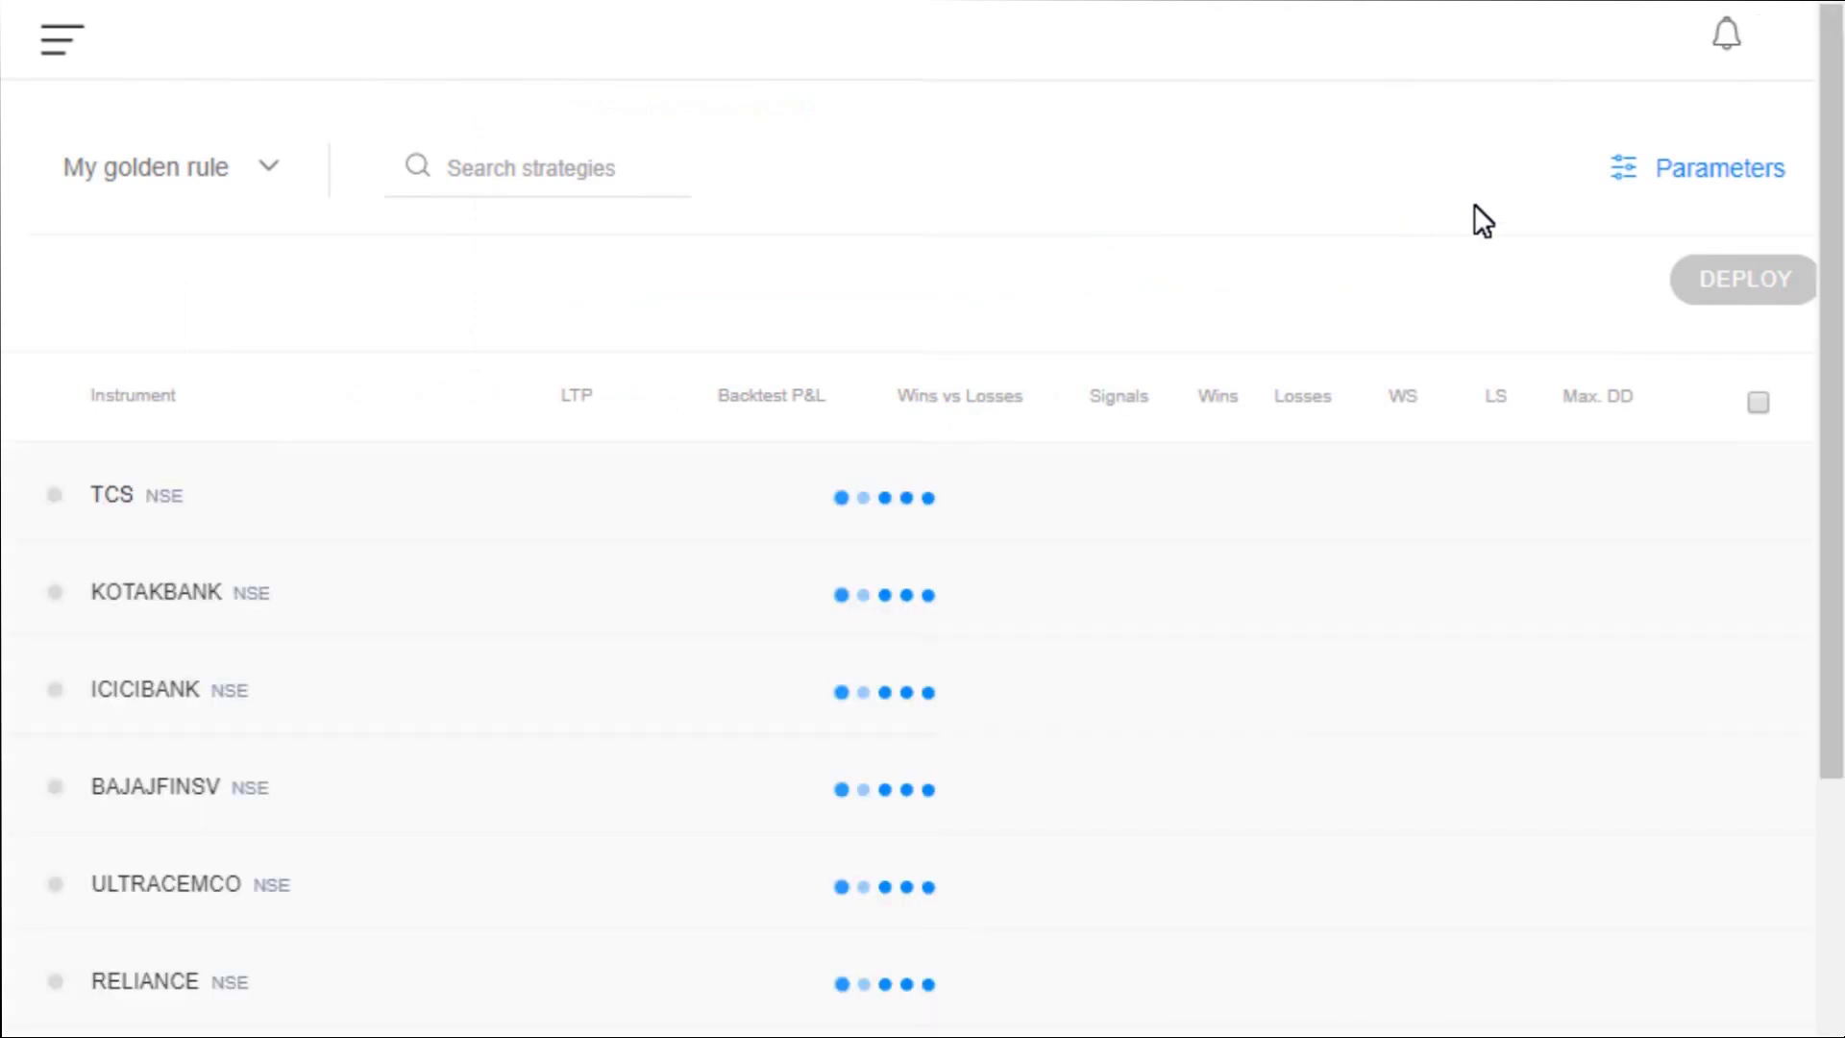
{"action": "left_click_drag", "start_coordinate": [1834, 371], "coordinate": [1833, 676]}
{"action": "scroll", "coordinate": [923, 518], "scroll_direction": "up", "scroll_amount": 2}
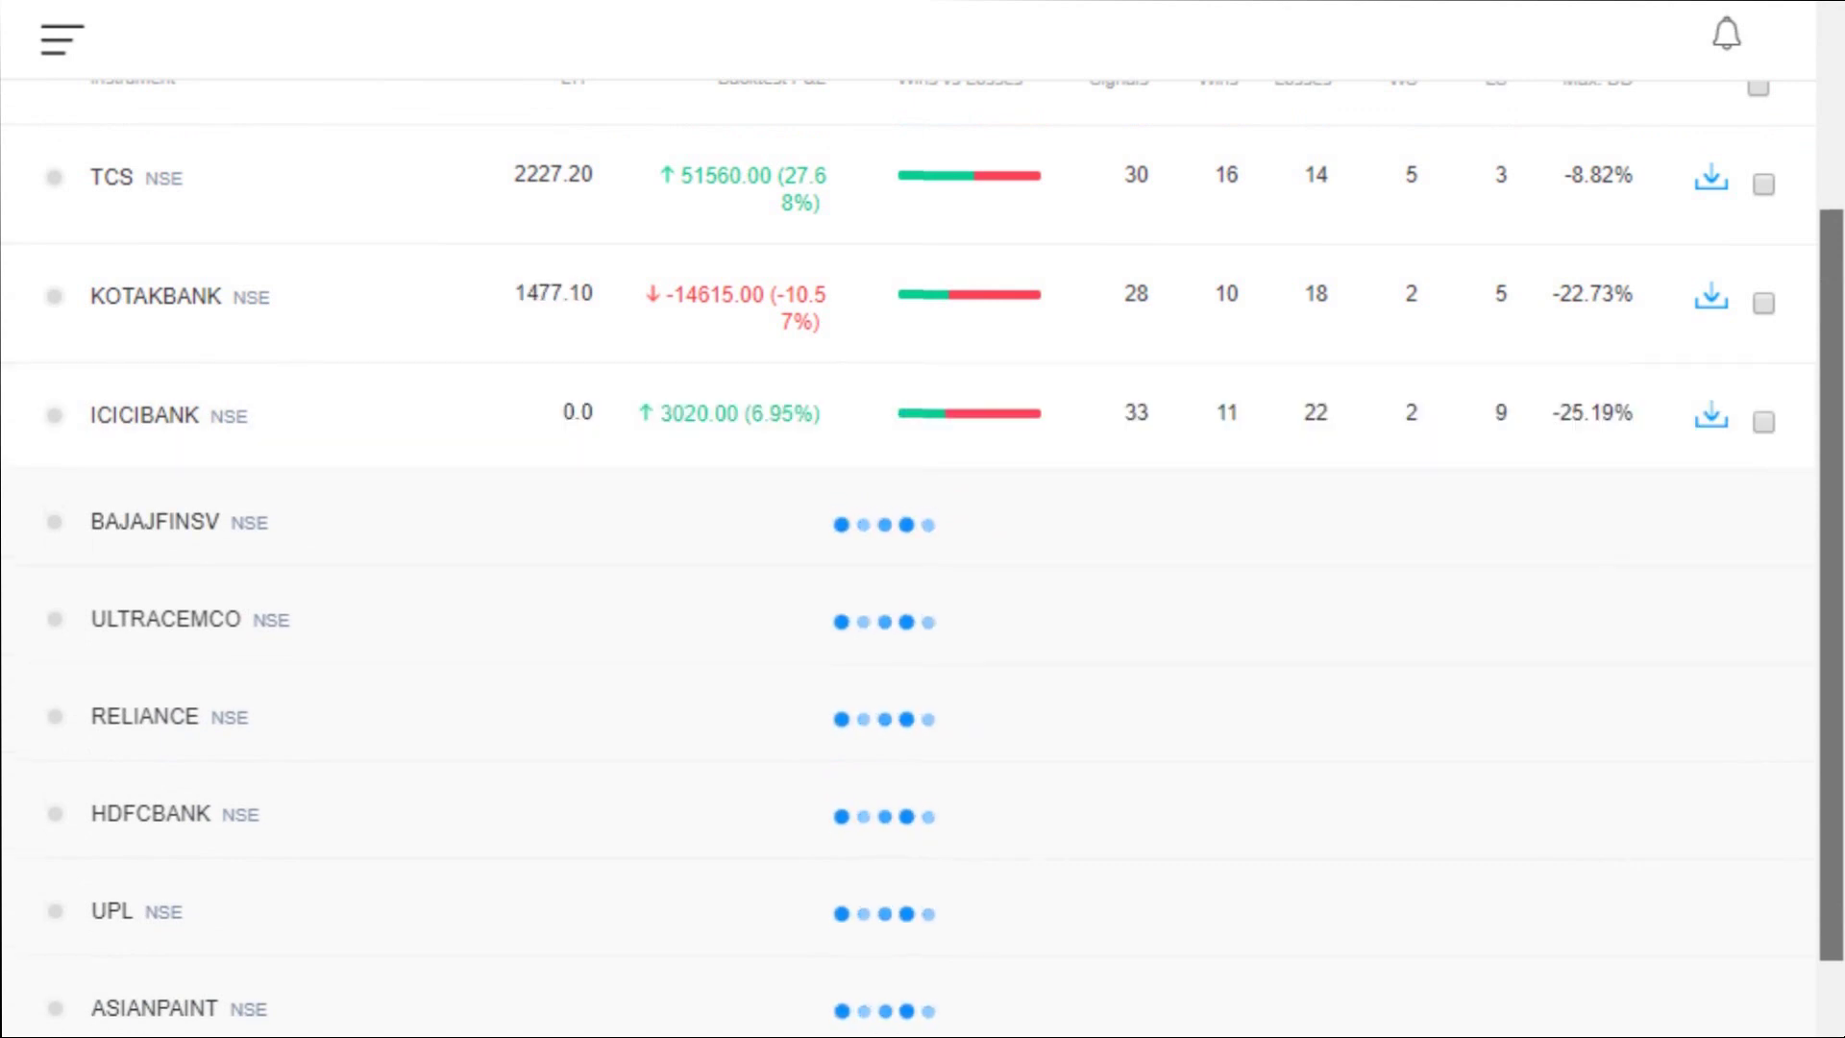
{"action": "scroll", "coordinate": [922, 519], "scroll_direction": "down", "scroll_amount": 2}
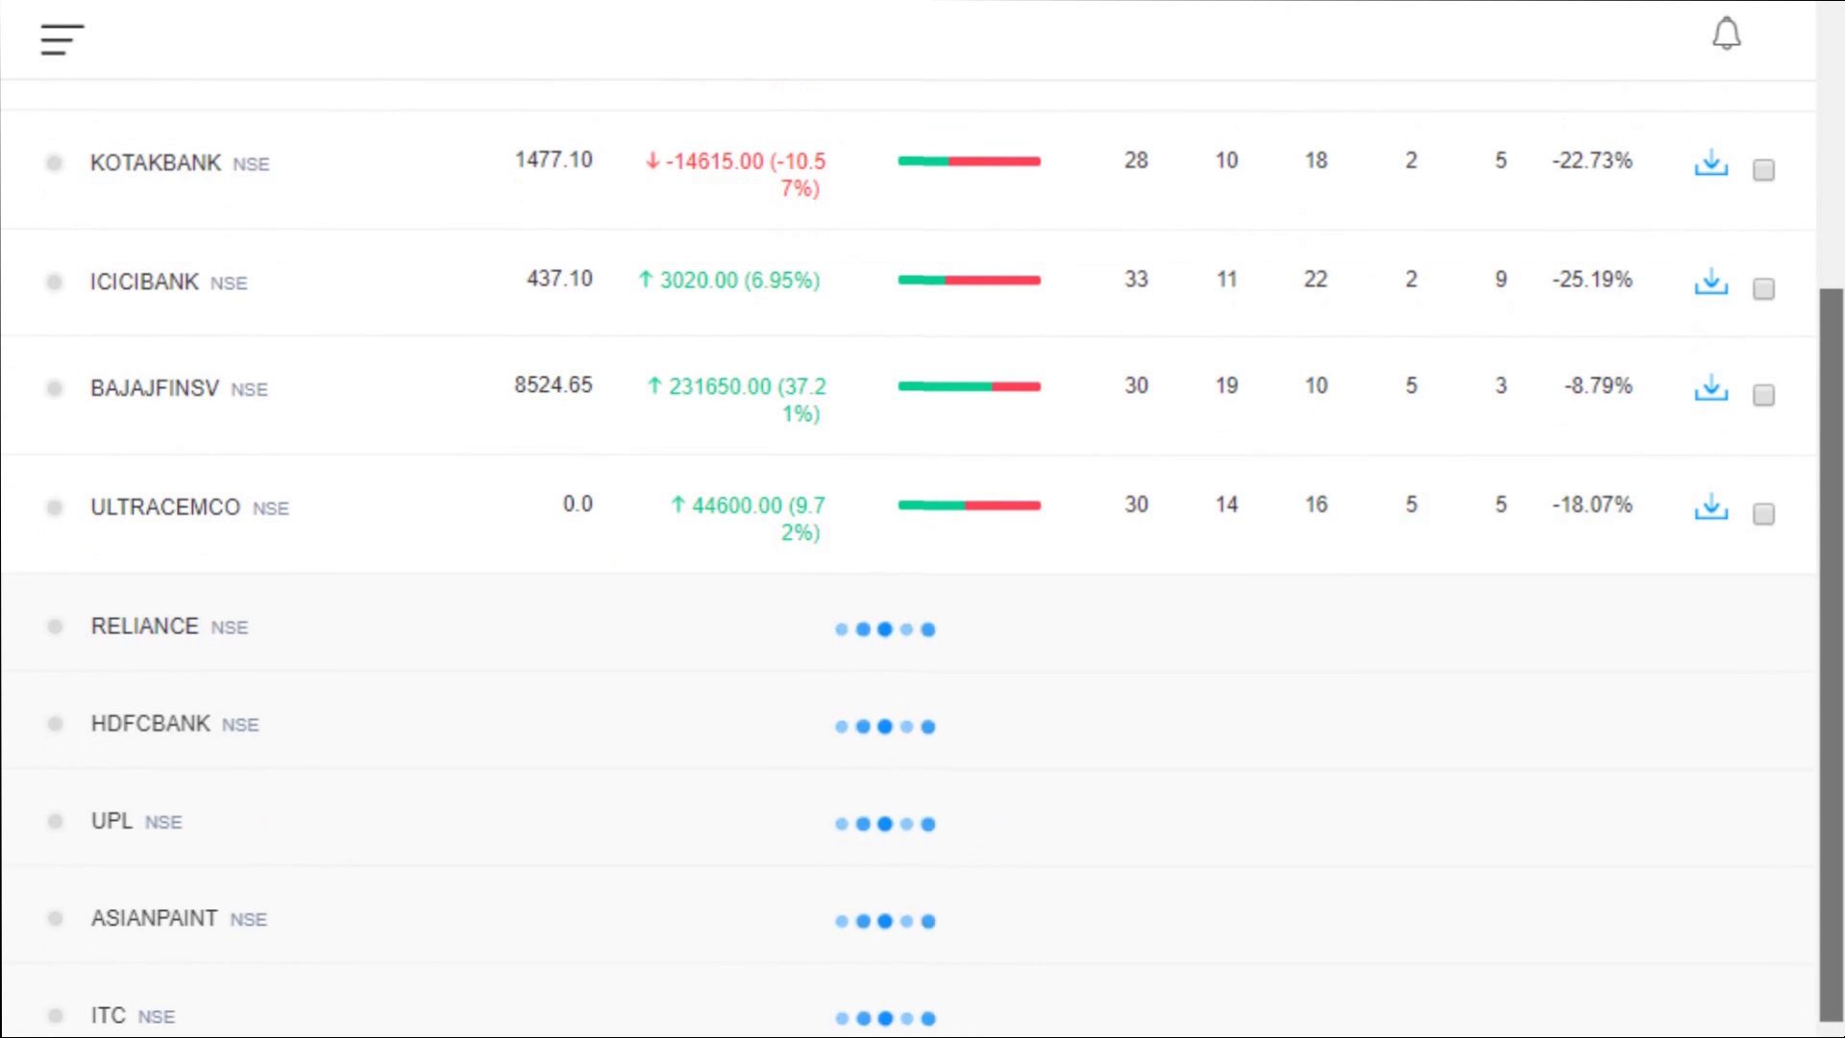
{"action": "scroll", "coordinate": [922, 519], "scroll_direction": "down", "scroll_amount": 1}
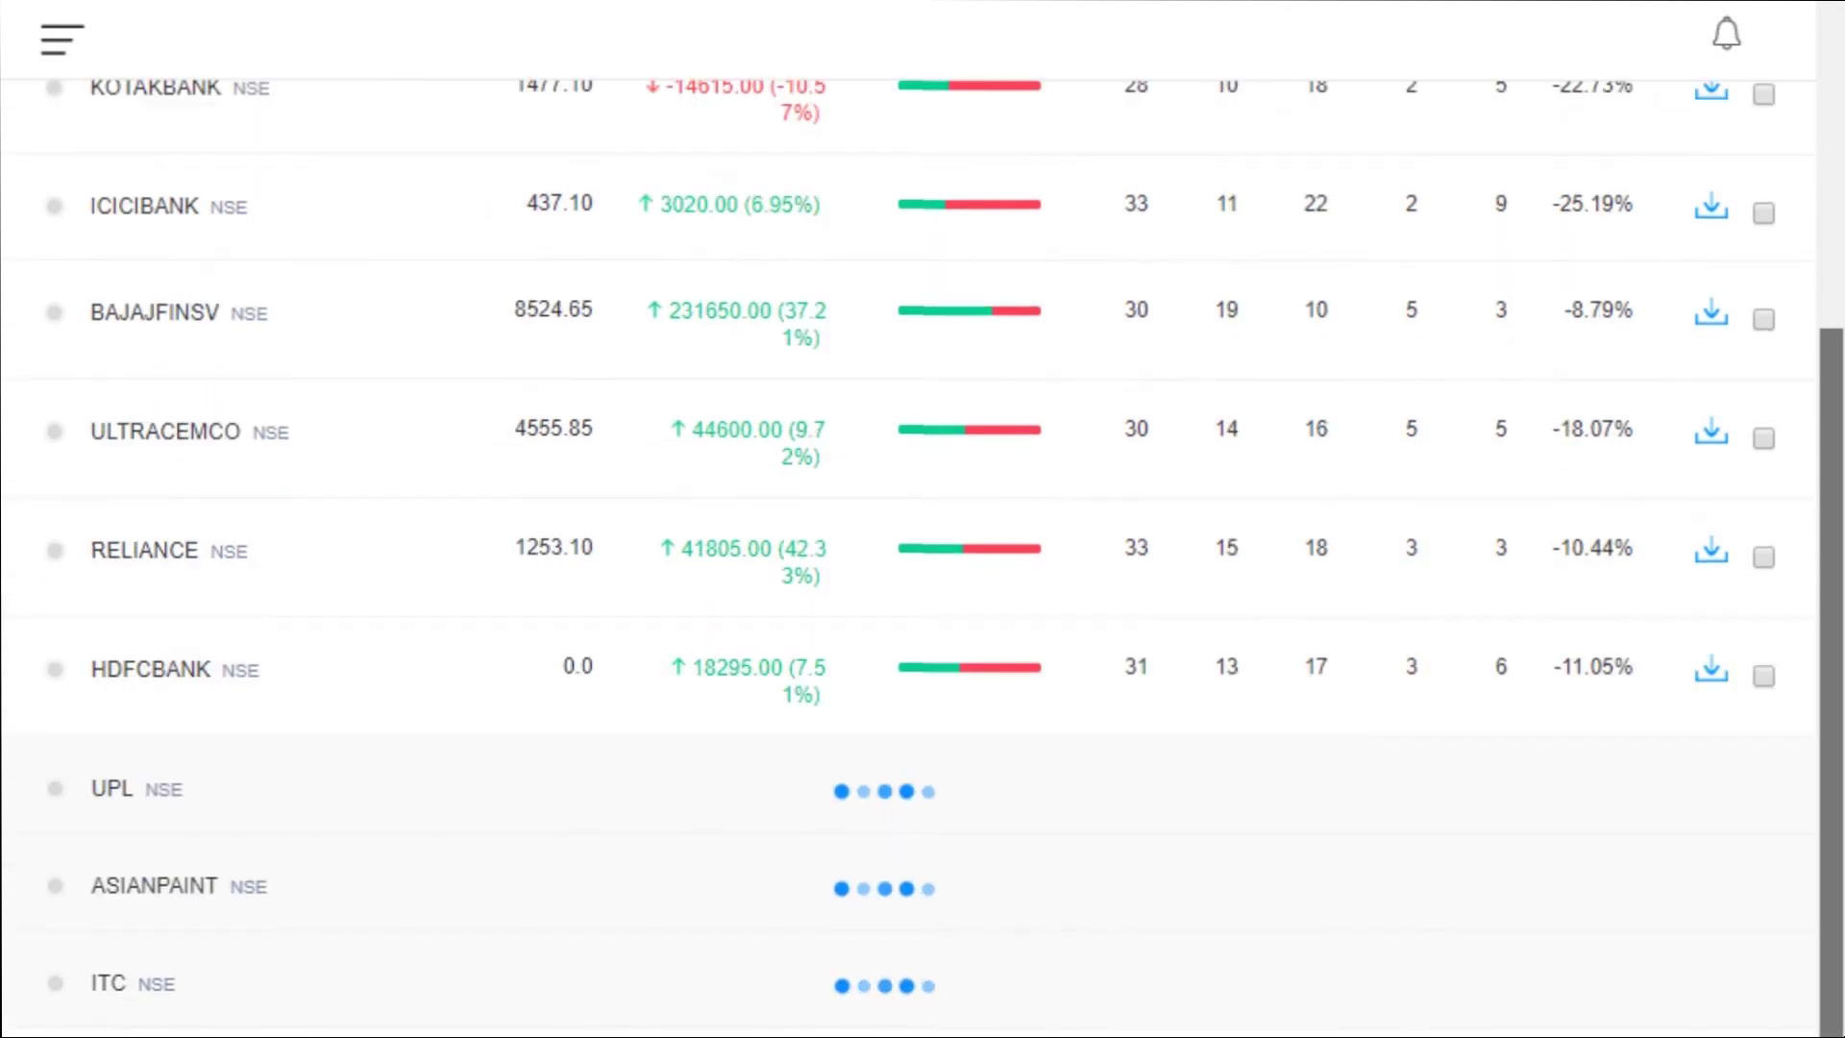
{"action": "scroll", "coordinate": [922, 519], "scroll_direction": "down", "scroll_amount": 1}
{"action": "scroll", "coordinate": [922, 519], "scroll_direction": "down", "scroll_amount": 1}
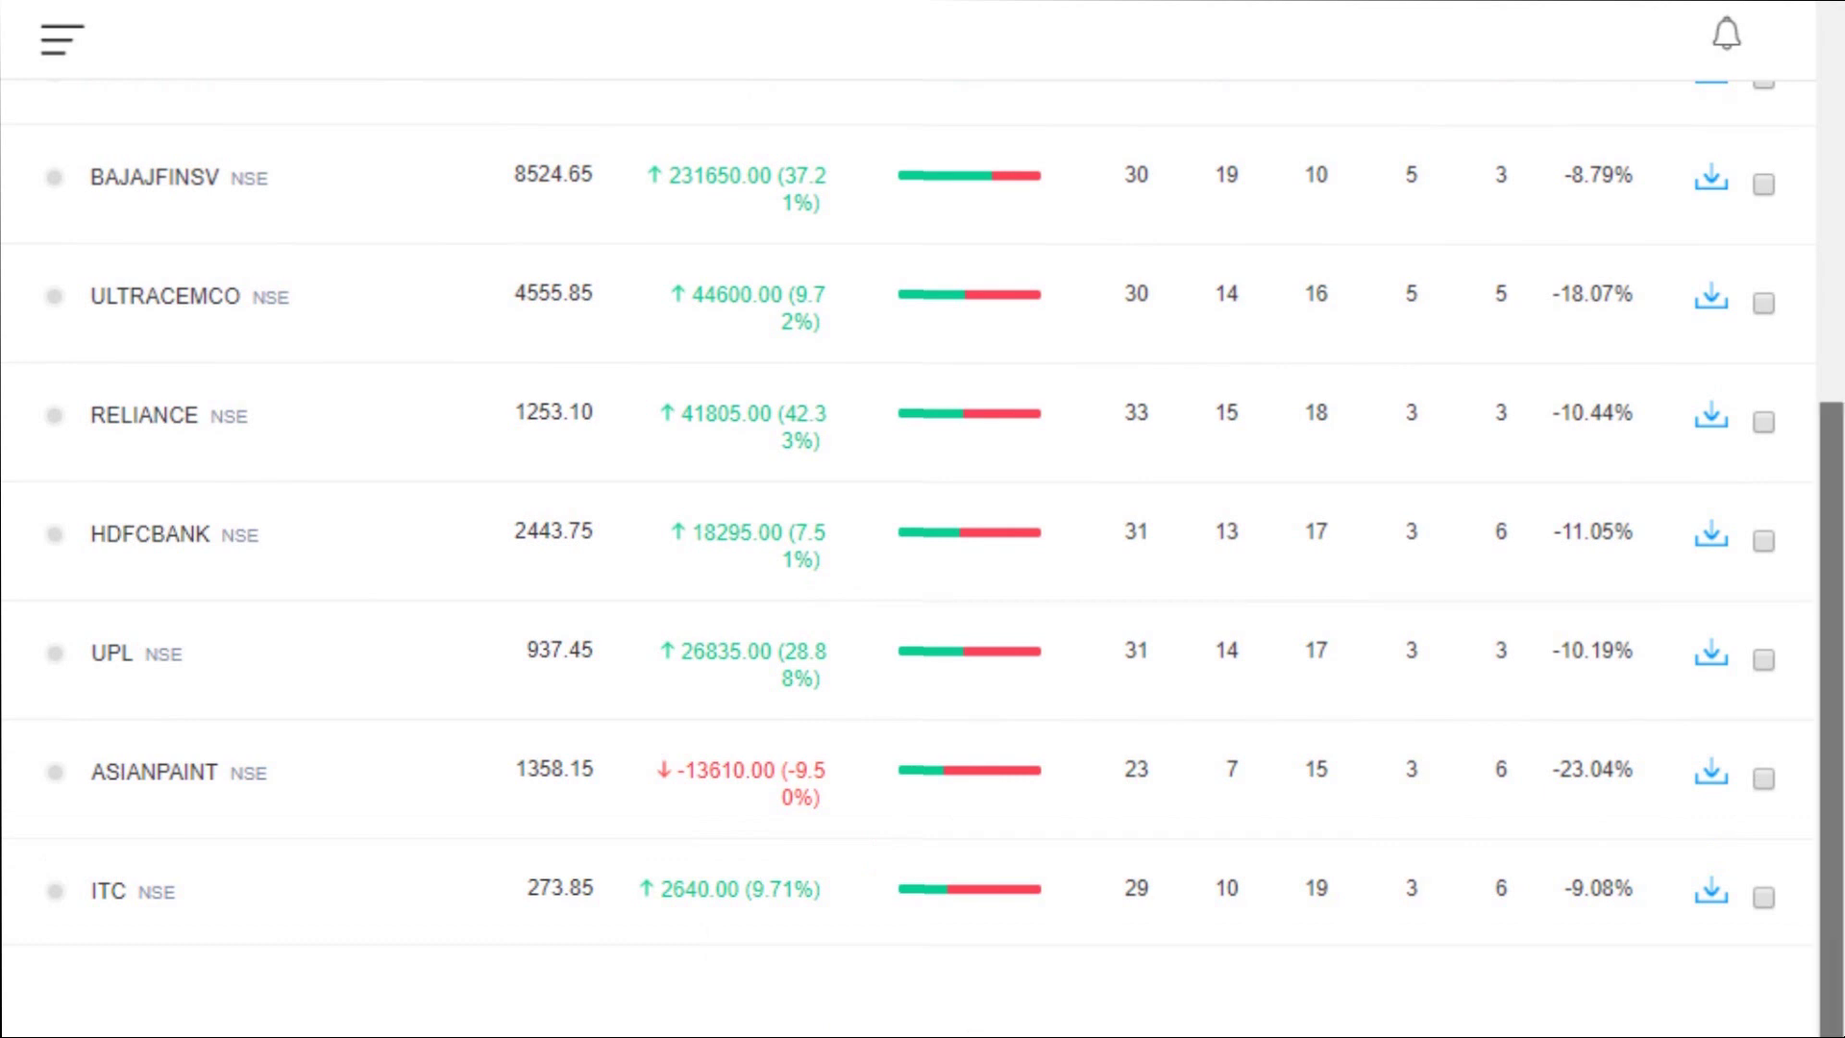
{"action": "scroll", "coordinate": [922, 558], "scroll_direction": "up", "scroll_amount": 5}
{"action": "scroll", "coordinate": [1300, 461], "scroll_direction": "down", "scroll_amount": 1}
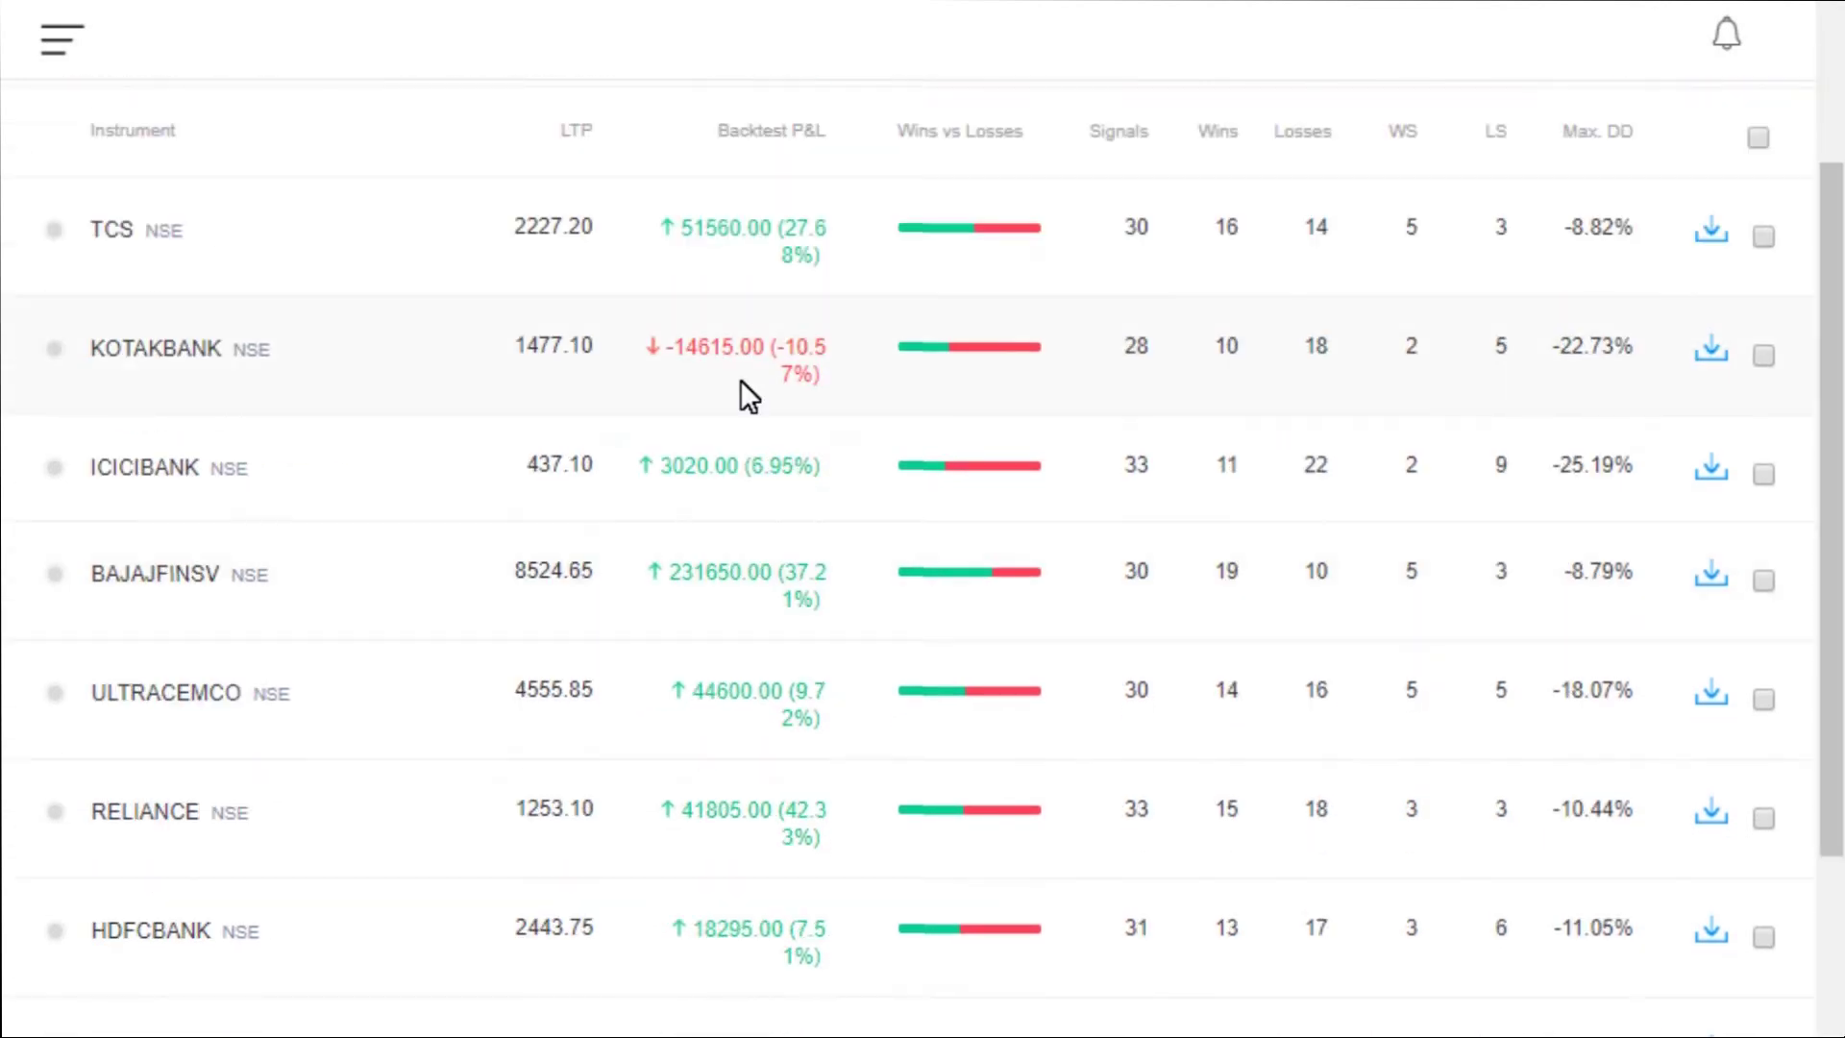
{"action": "scroll", "coordinate": [671, 774], "scroll_direction": "down", "scroll_amount": 4}
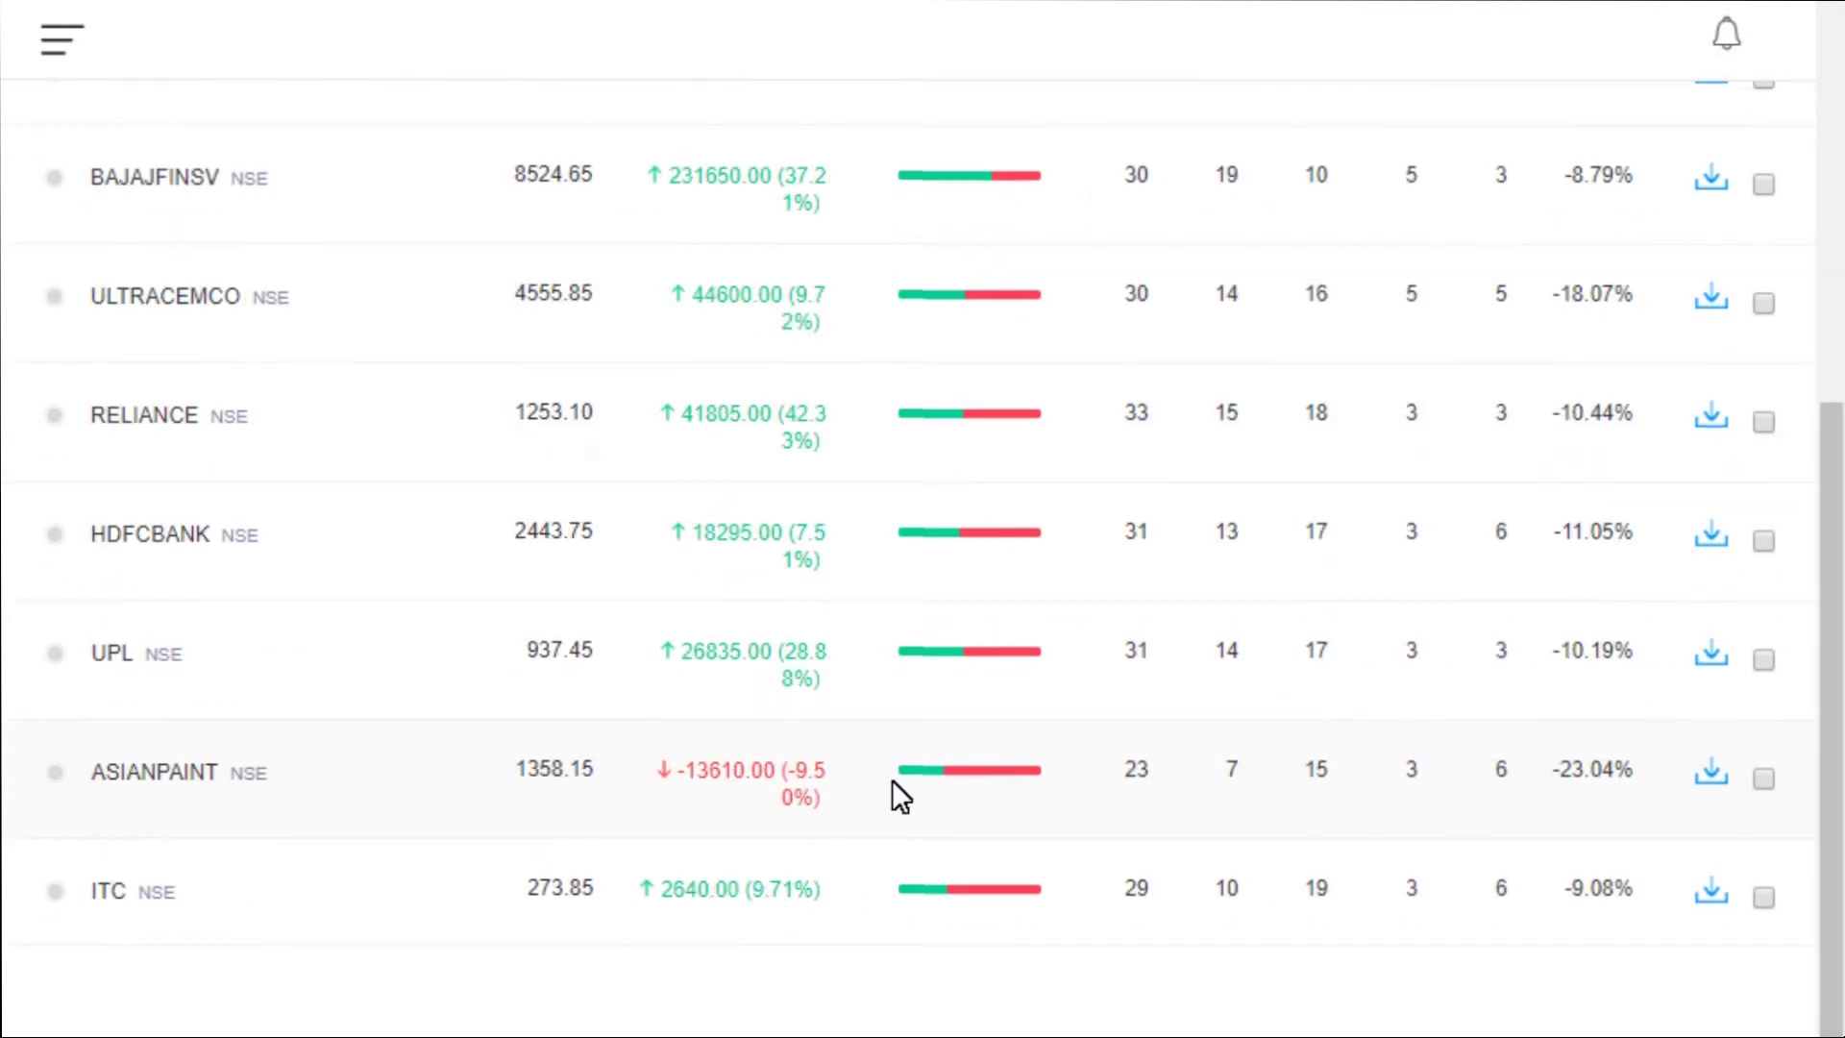
{"action": "scroll", "coordinate": [622, 743], "scroll_direction": "up", "scroll_amount": 6}
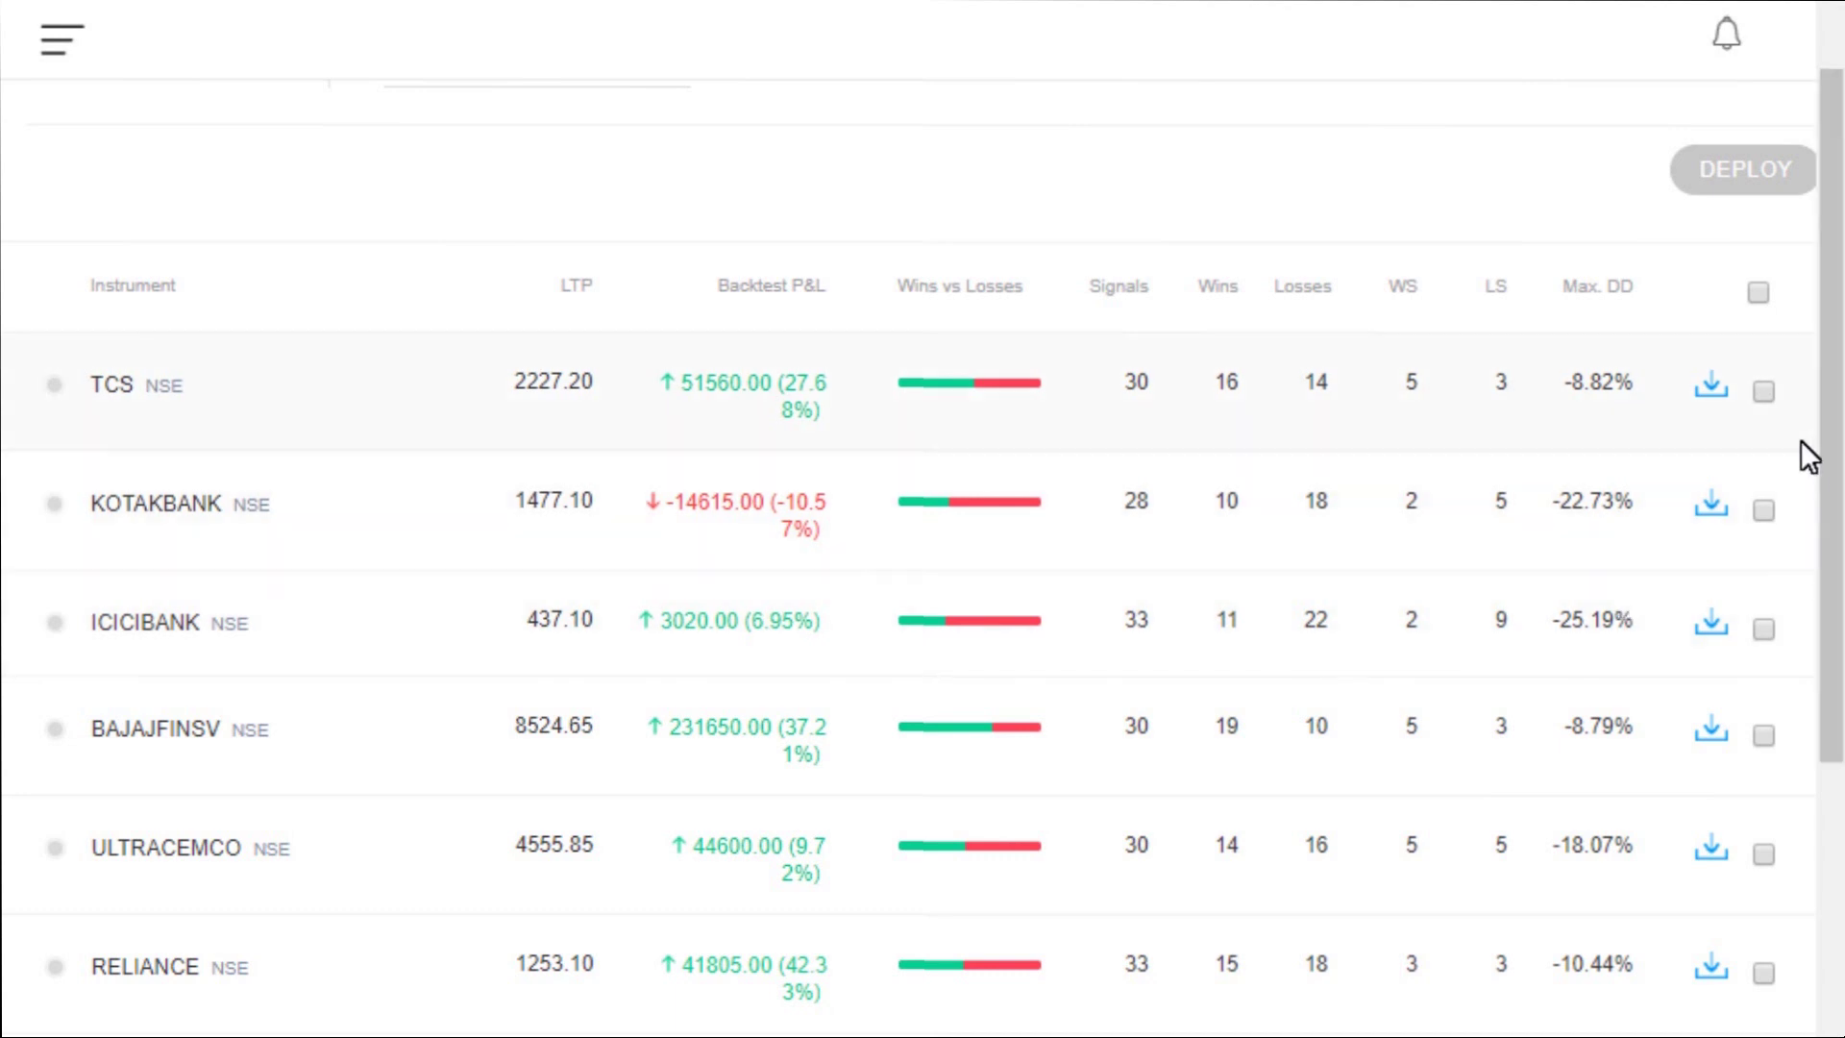
{"action": "scroll", "coordinate": [1830, 461], "scroll_direction": "down", "scroll_amount": 1}
{"action": "scroll", "coordinate": [922, 538], "scroll_direction": "down", "scroll_amount": 1}
{"action": "scroll", "coordinate": [922, 538], "scroll_direction": "up", "scroll_amount": 2}
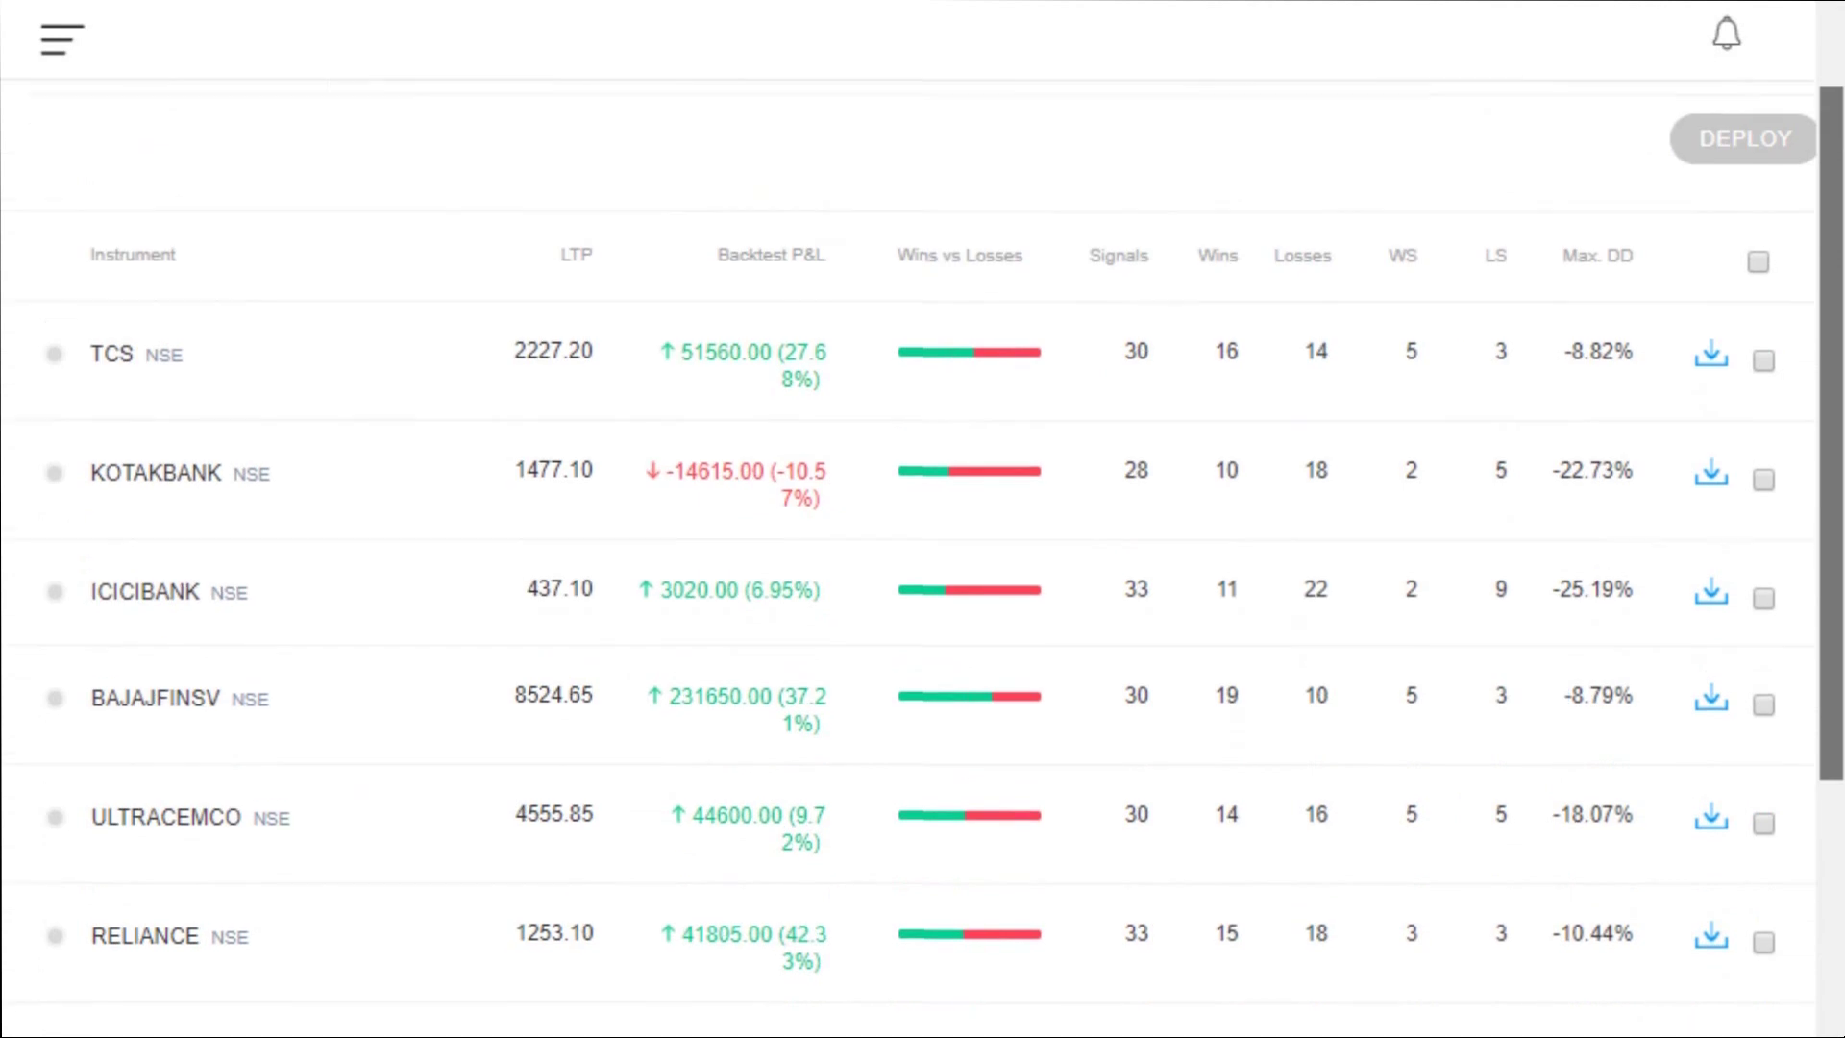
Expand the TCS backtest result and examine its profit chart, trade statistics and period return.
{"action": "left_click", "coordinate": [227, 359]}
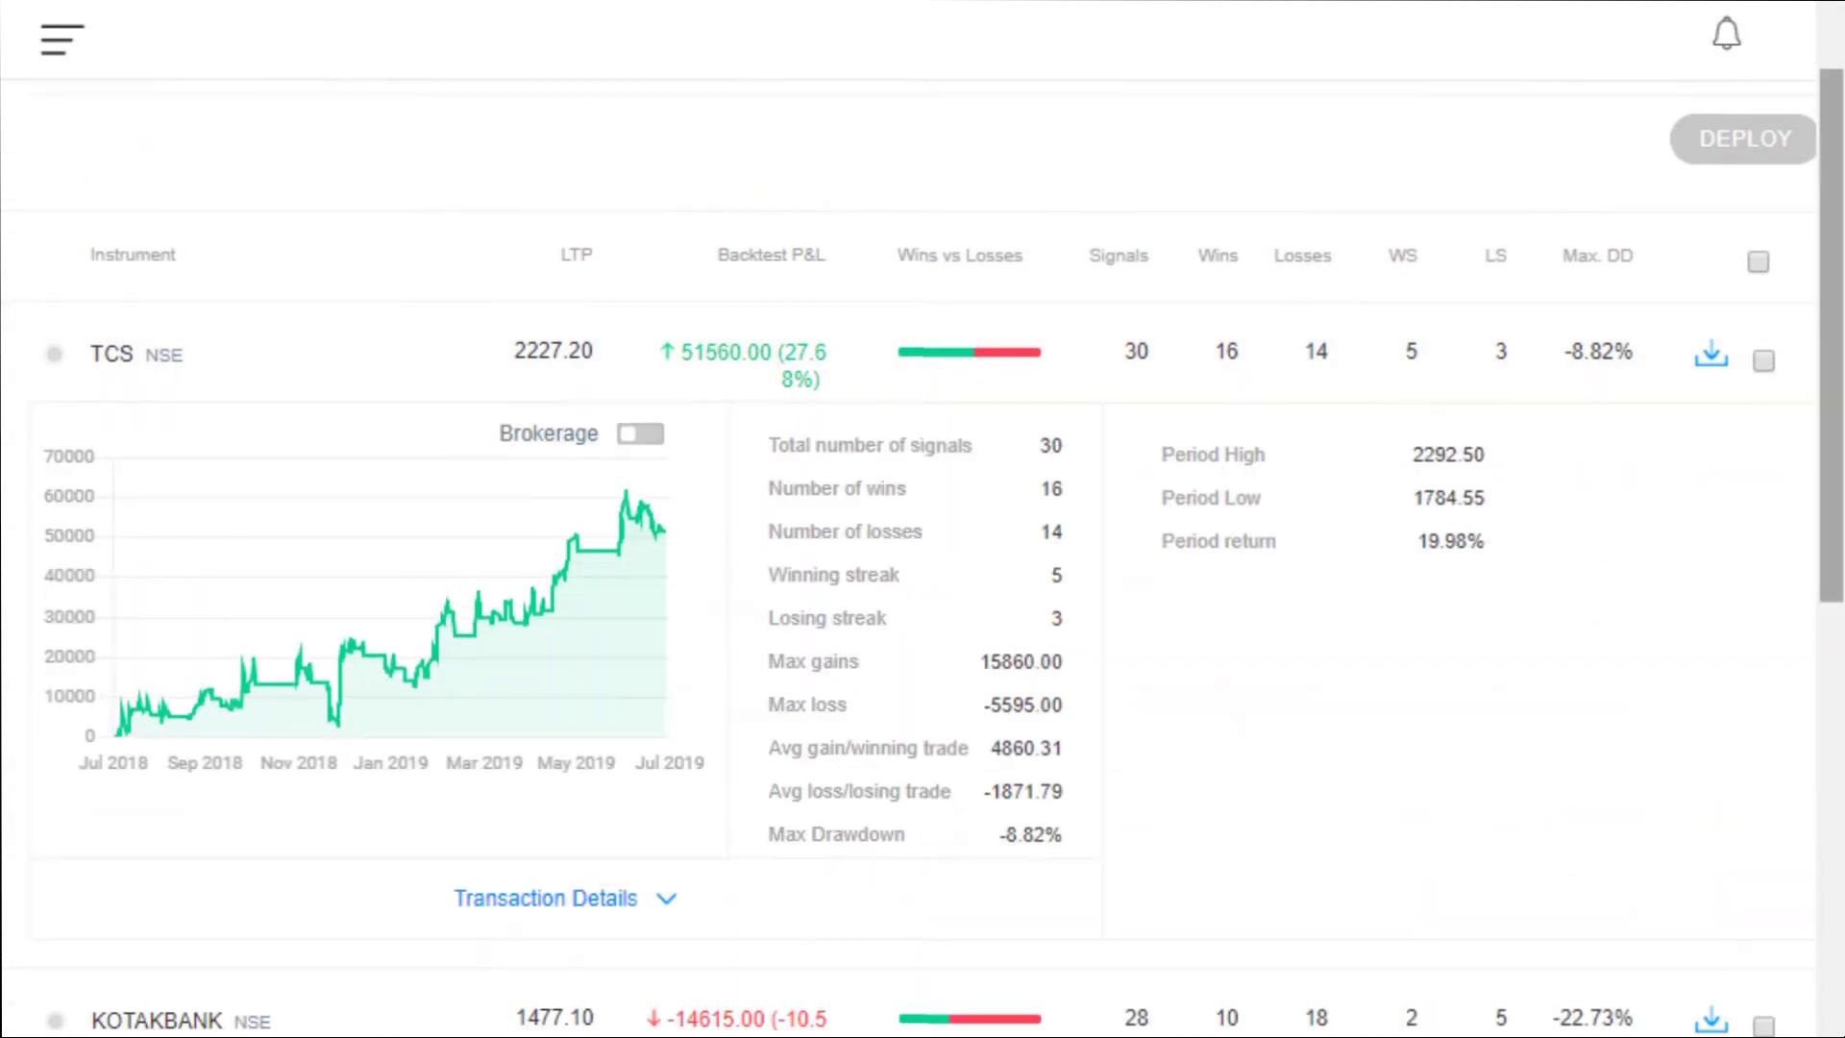
{"action": "scroll", "coordinate": [836, 391], "scroll_direction": "down", "scroll_amount": 2}
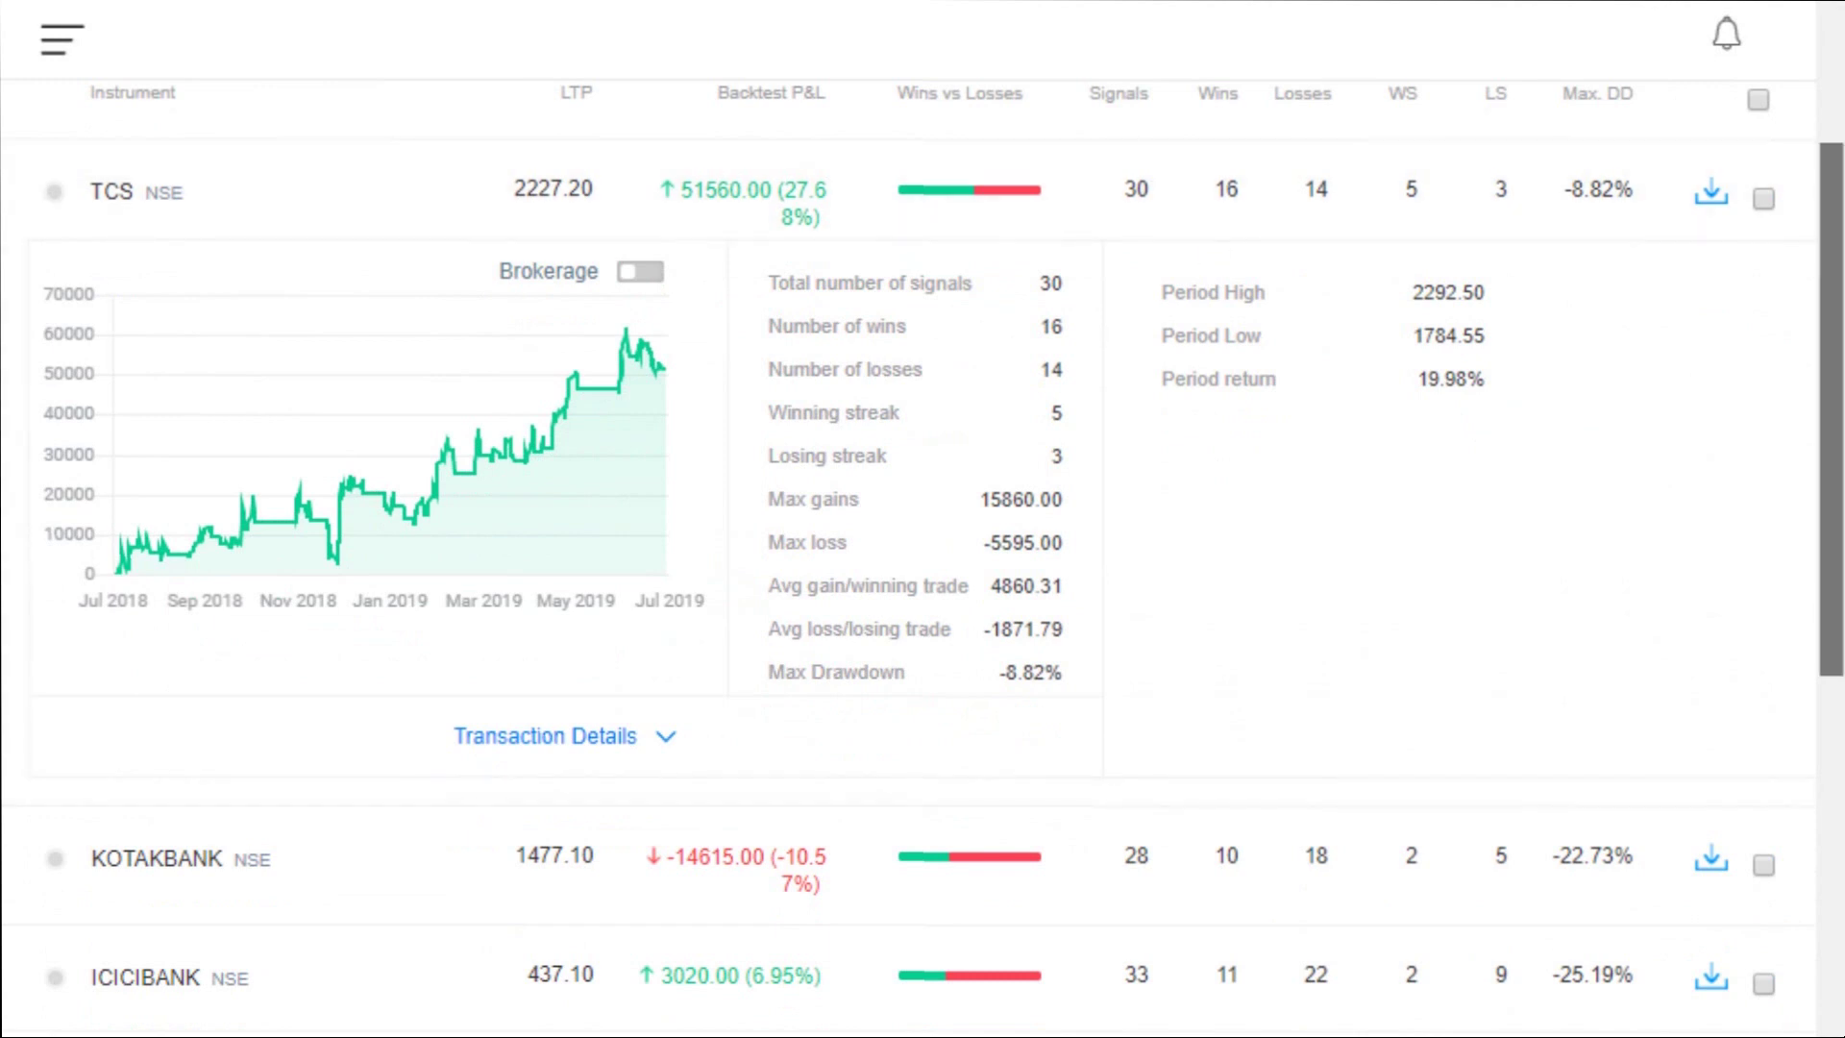
{"action": "scroll", "coordinate": [1206, 245], "scroll_direction": "up", "scroll_amount": 3}
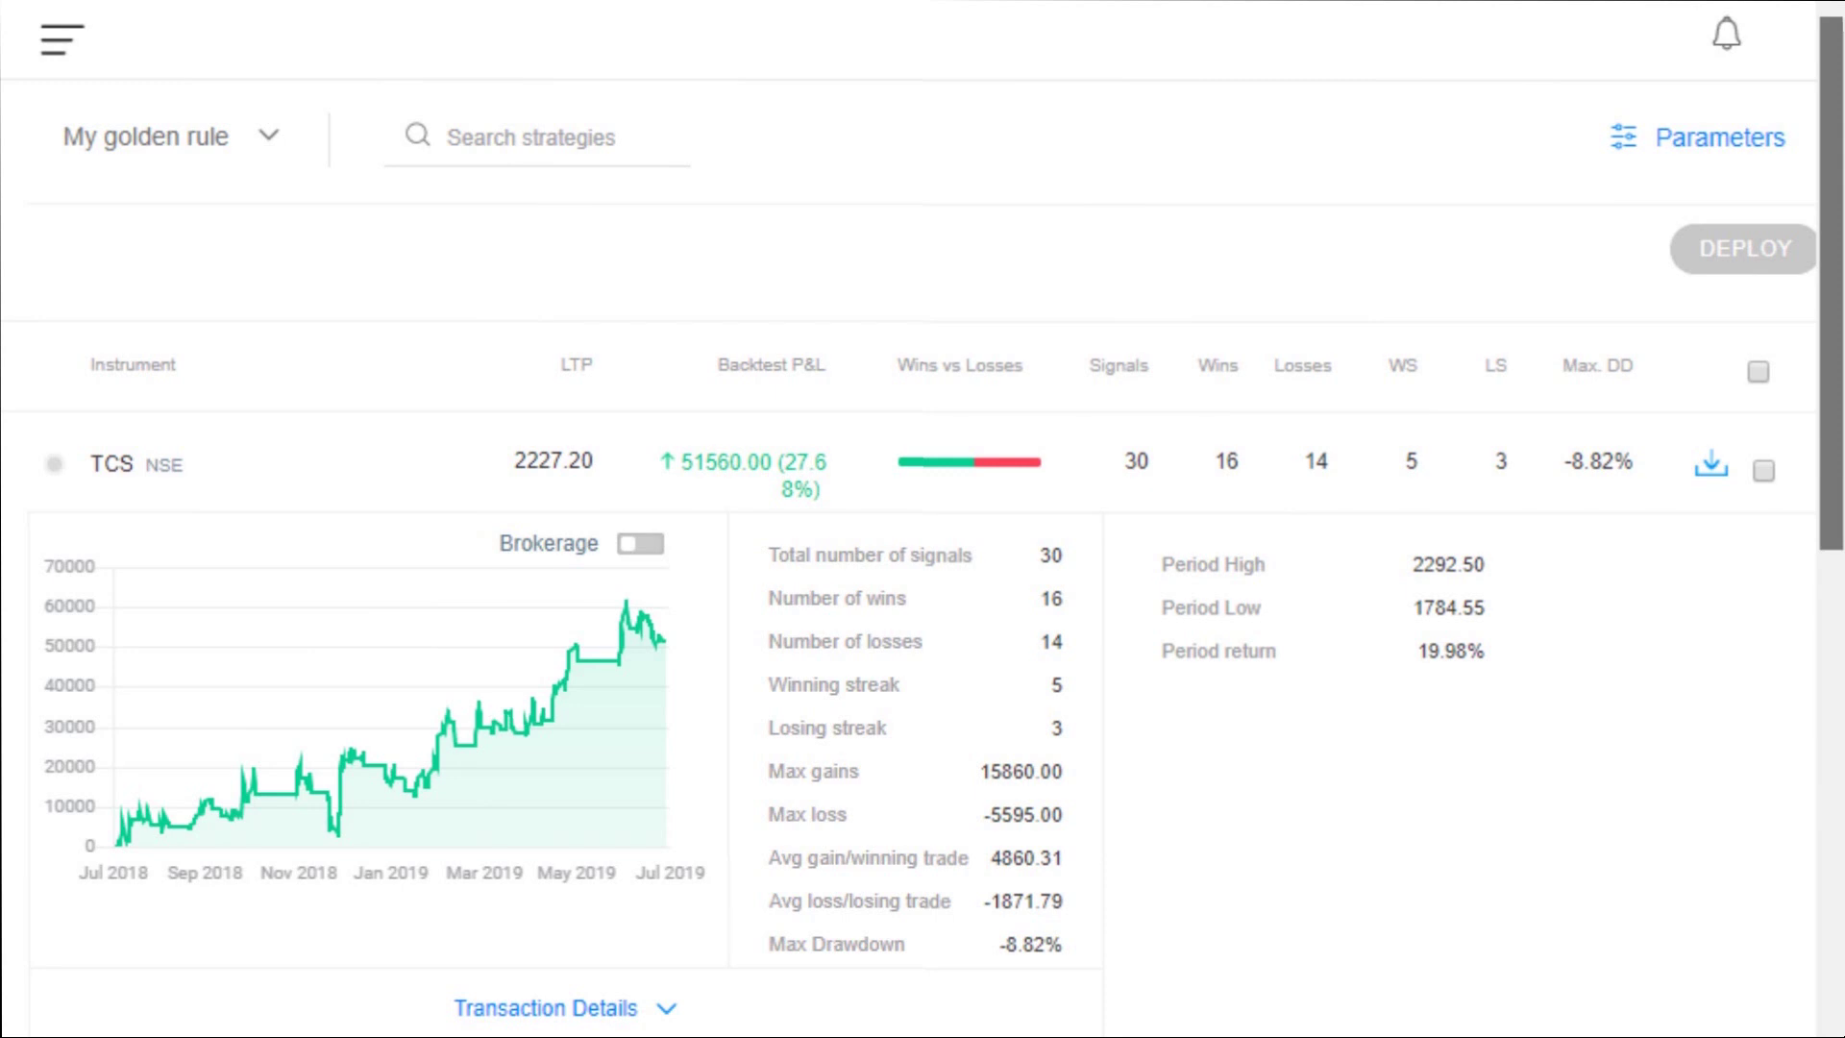
{"action": "scroll", "coordinate": [1153, 557], "scroll_direction": "down", "scroll_amount": 4}
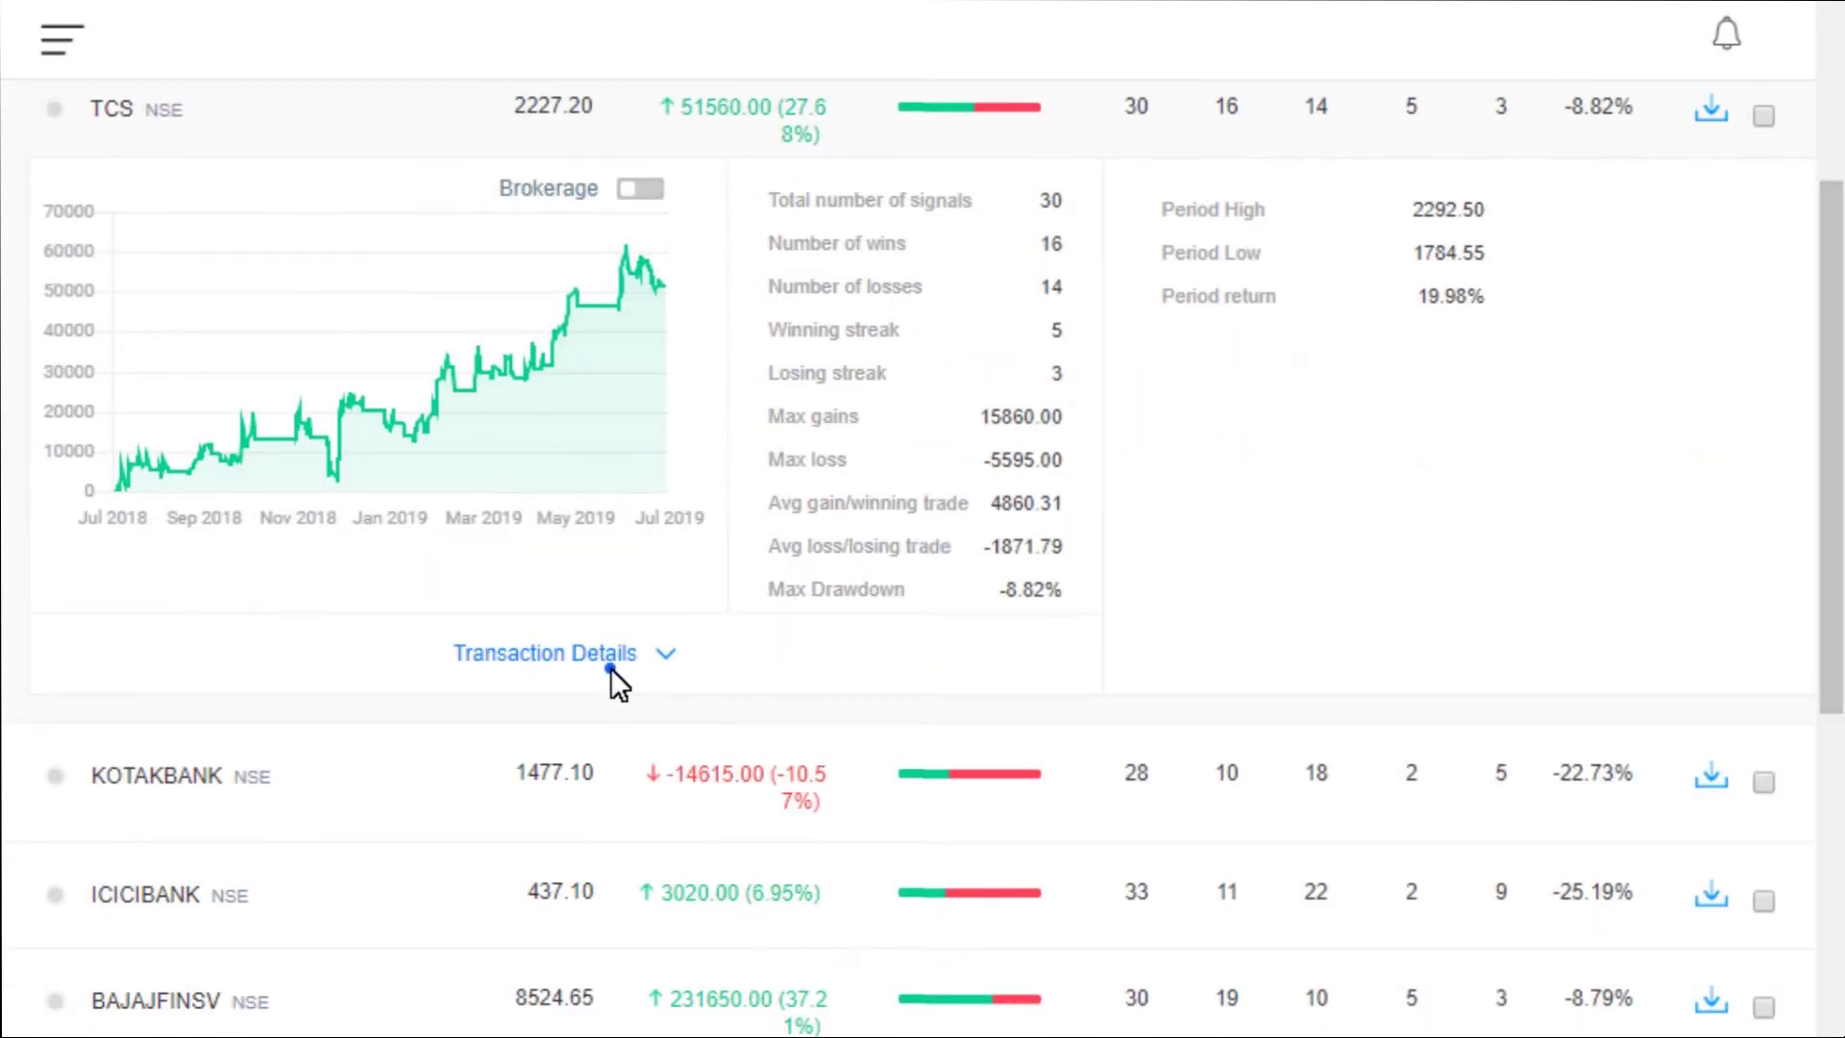
Show the TCS transaction details and examine the dates, prices and cumulative P&L of its buy and sell trades.
{"action": "left_click", "coordinate": [609, 663]}
{"action": "scroll", "coordinate": [222, 502], "scroll_direction": "down", "scroll_amount": 4}
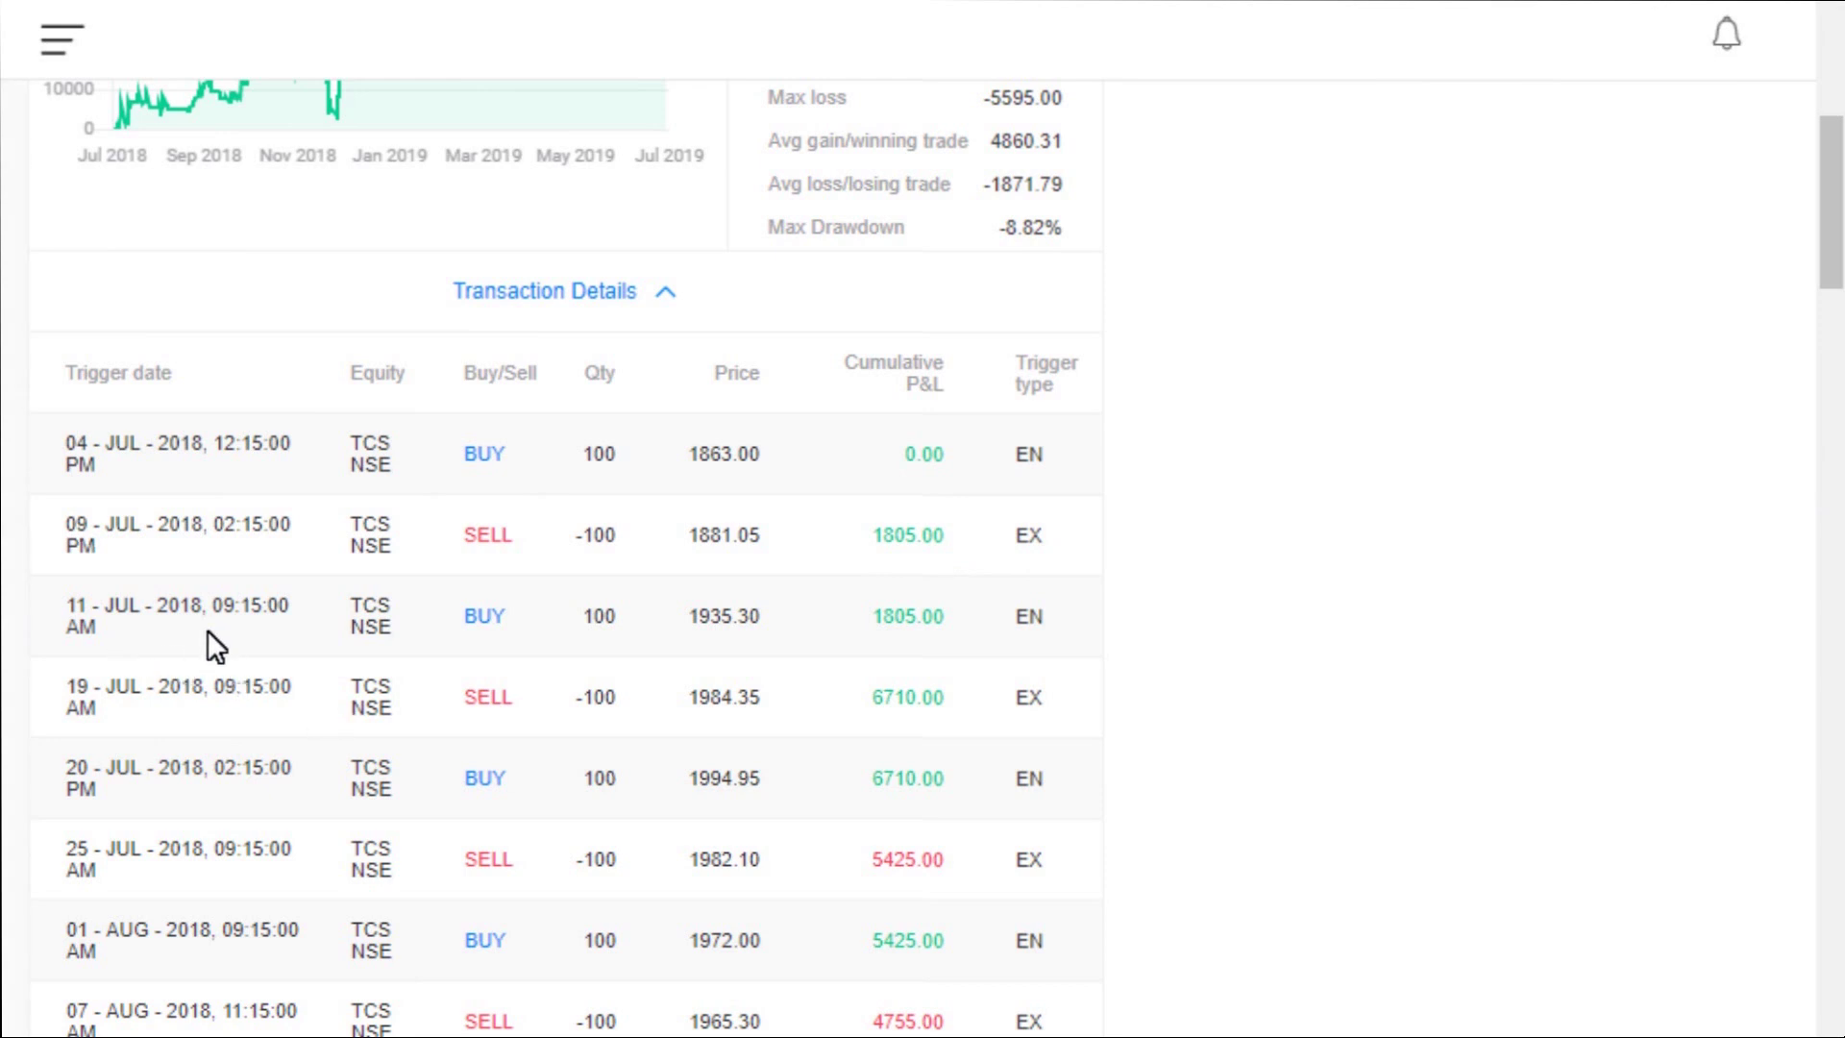
{"action": "left_click_drag", "start_coordinate": [1834, 277], "coordinate": [1839, 301]}
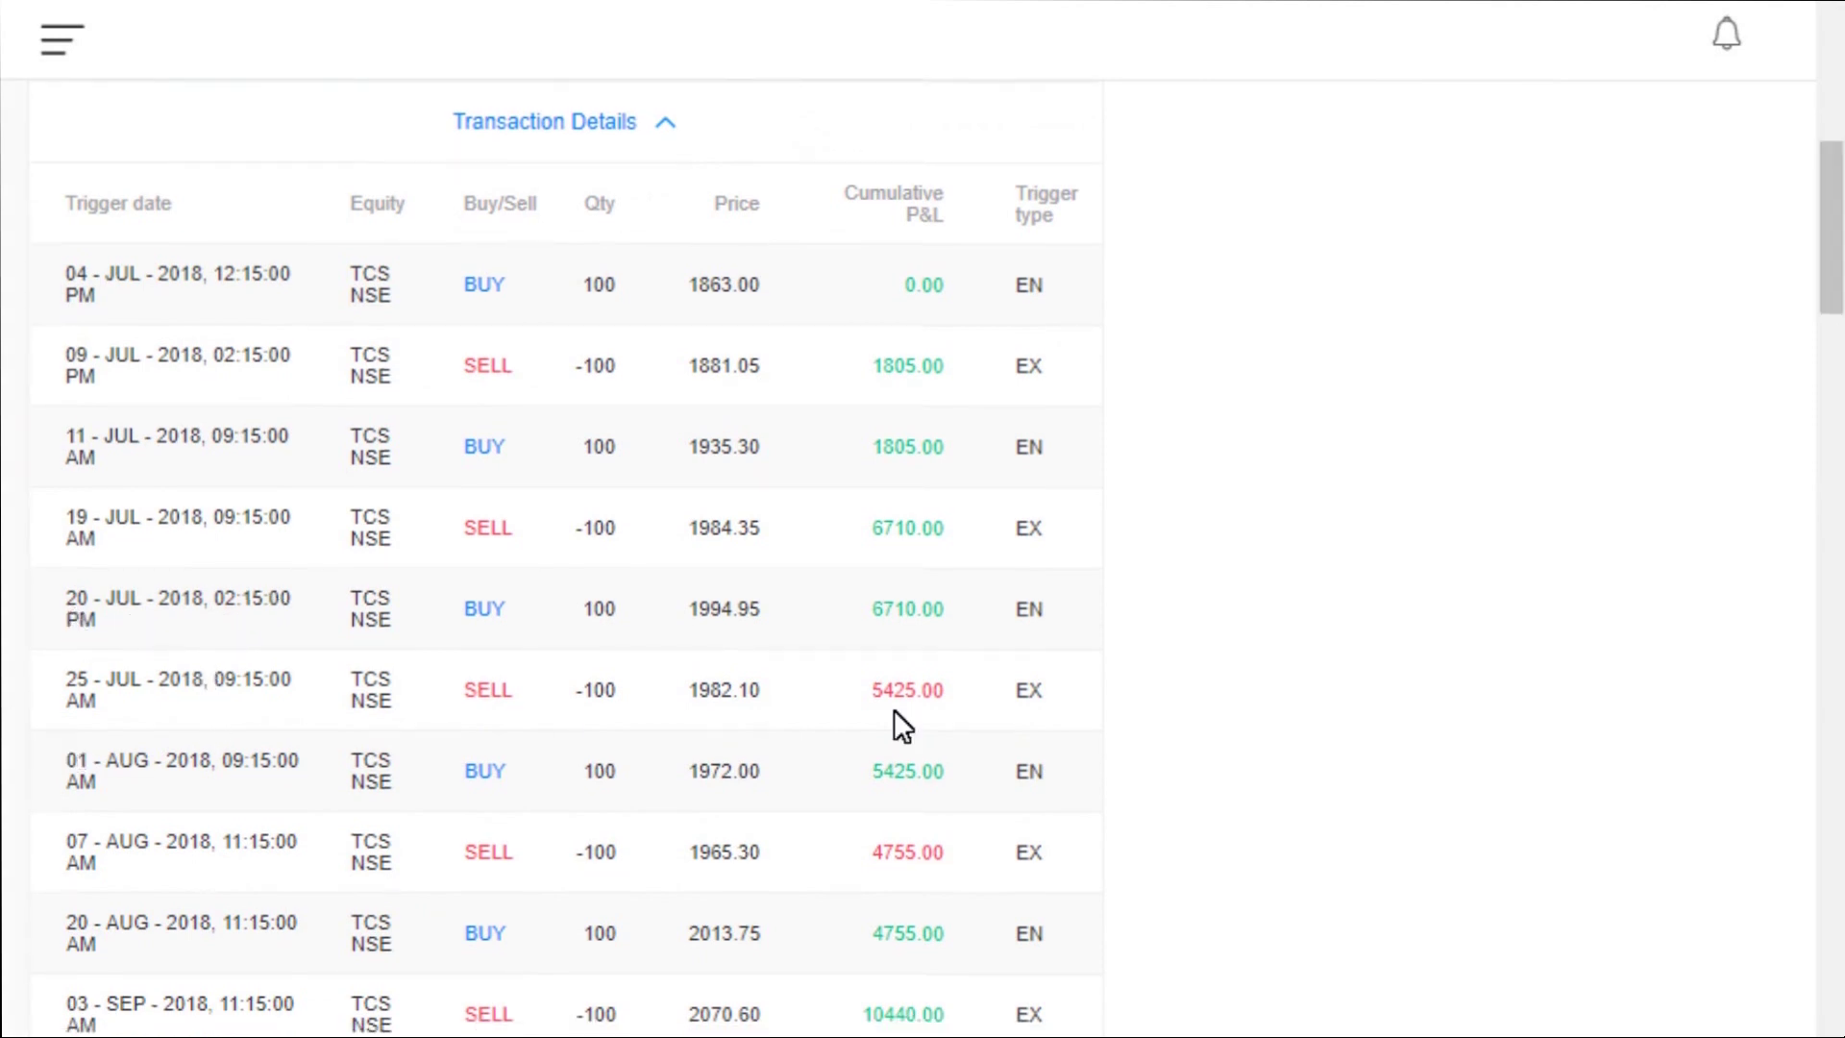
{"action": "left_click_drag", "start_coordinate": [1839, 295], "coordinate": [1838, 314]}
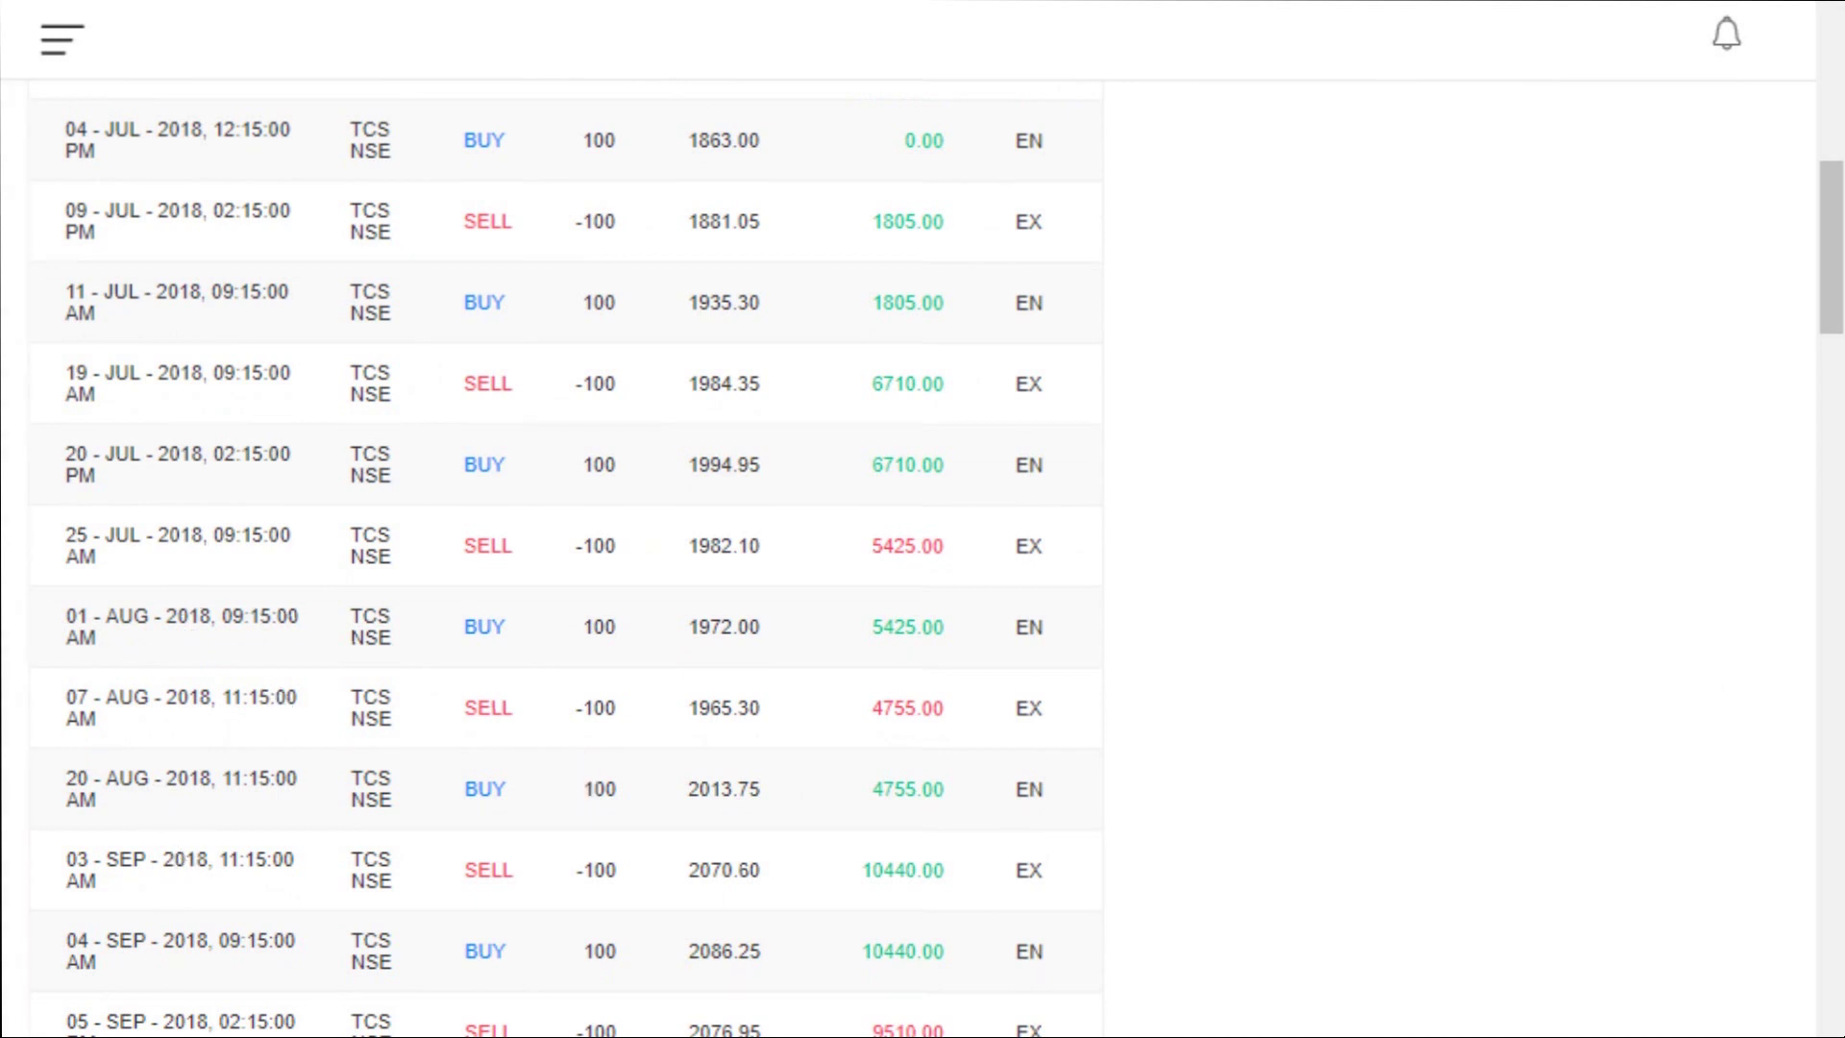
{"action": "left_click", "coordinate": [1841, 385]}
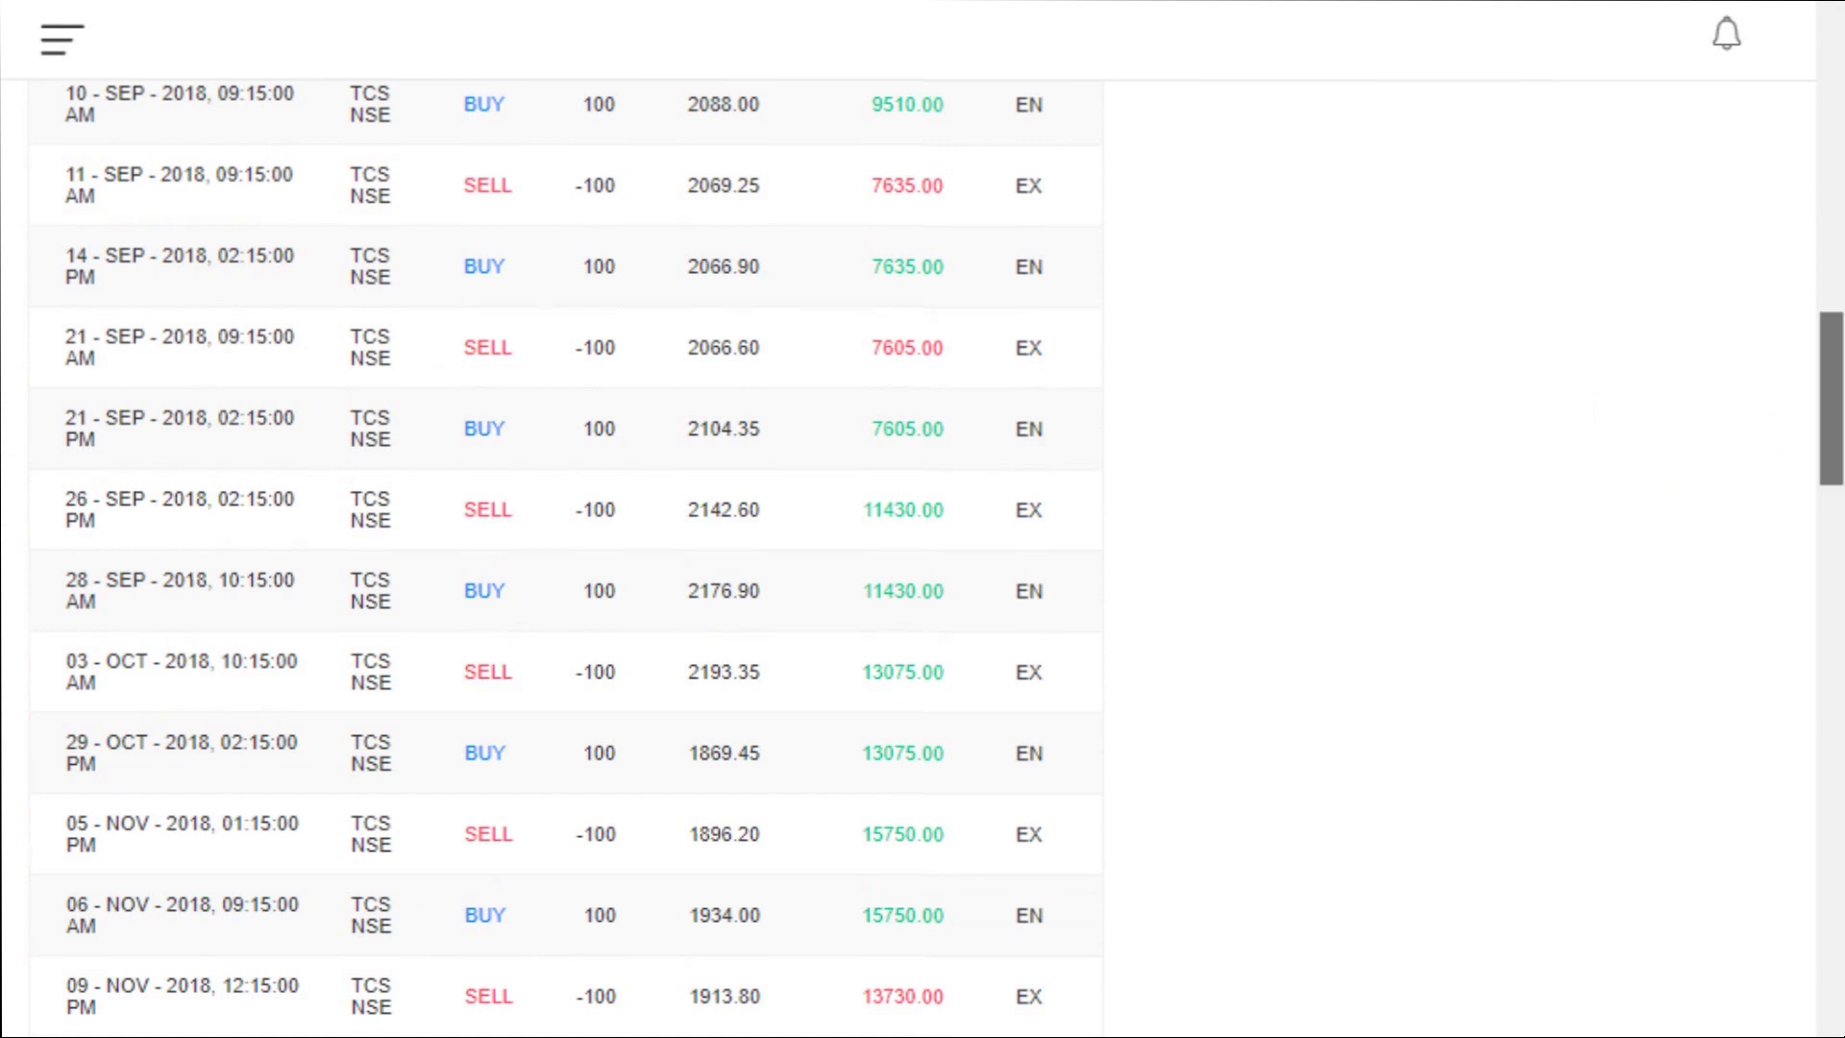
{"action": "scroll", "coordinate": [922, 557], "scroll_direction": "up", "scroll_amount": 15}
{"action": "scroll", "coordinate": [922, 557], "scroll_direction": "up", "scroll_amount": 5}
{"action": "scroll", "coordinate": [923, 557], "scroll_direction": "down", "scroll_amount": 2}
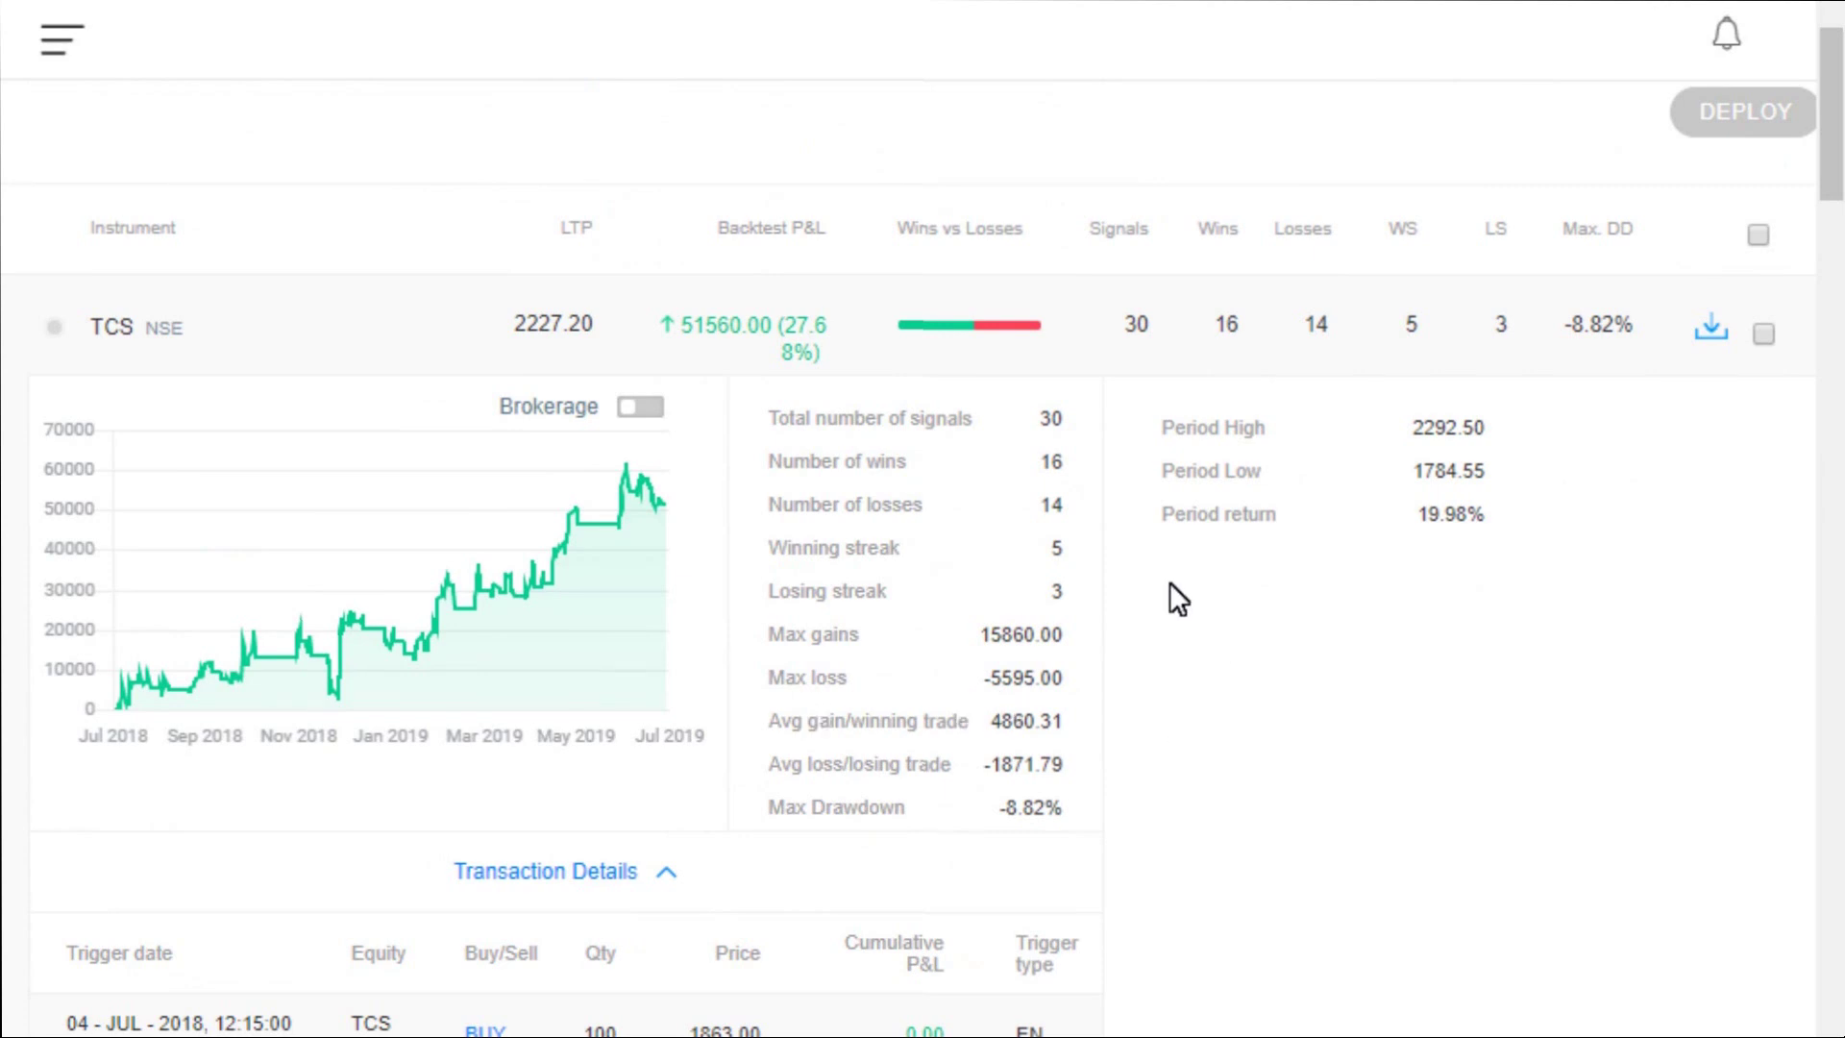
{"action": "scroll", "coordinate": [1136, 615], "scroll_direction": "up", "scroll_amount": 2}
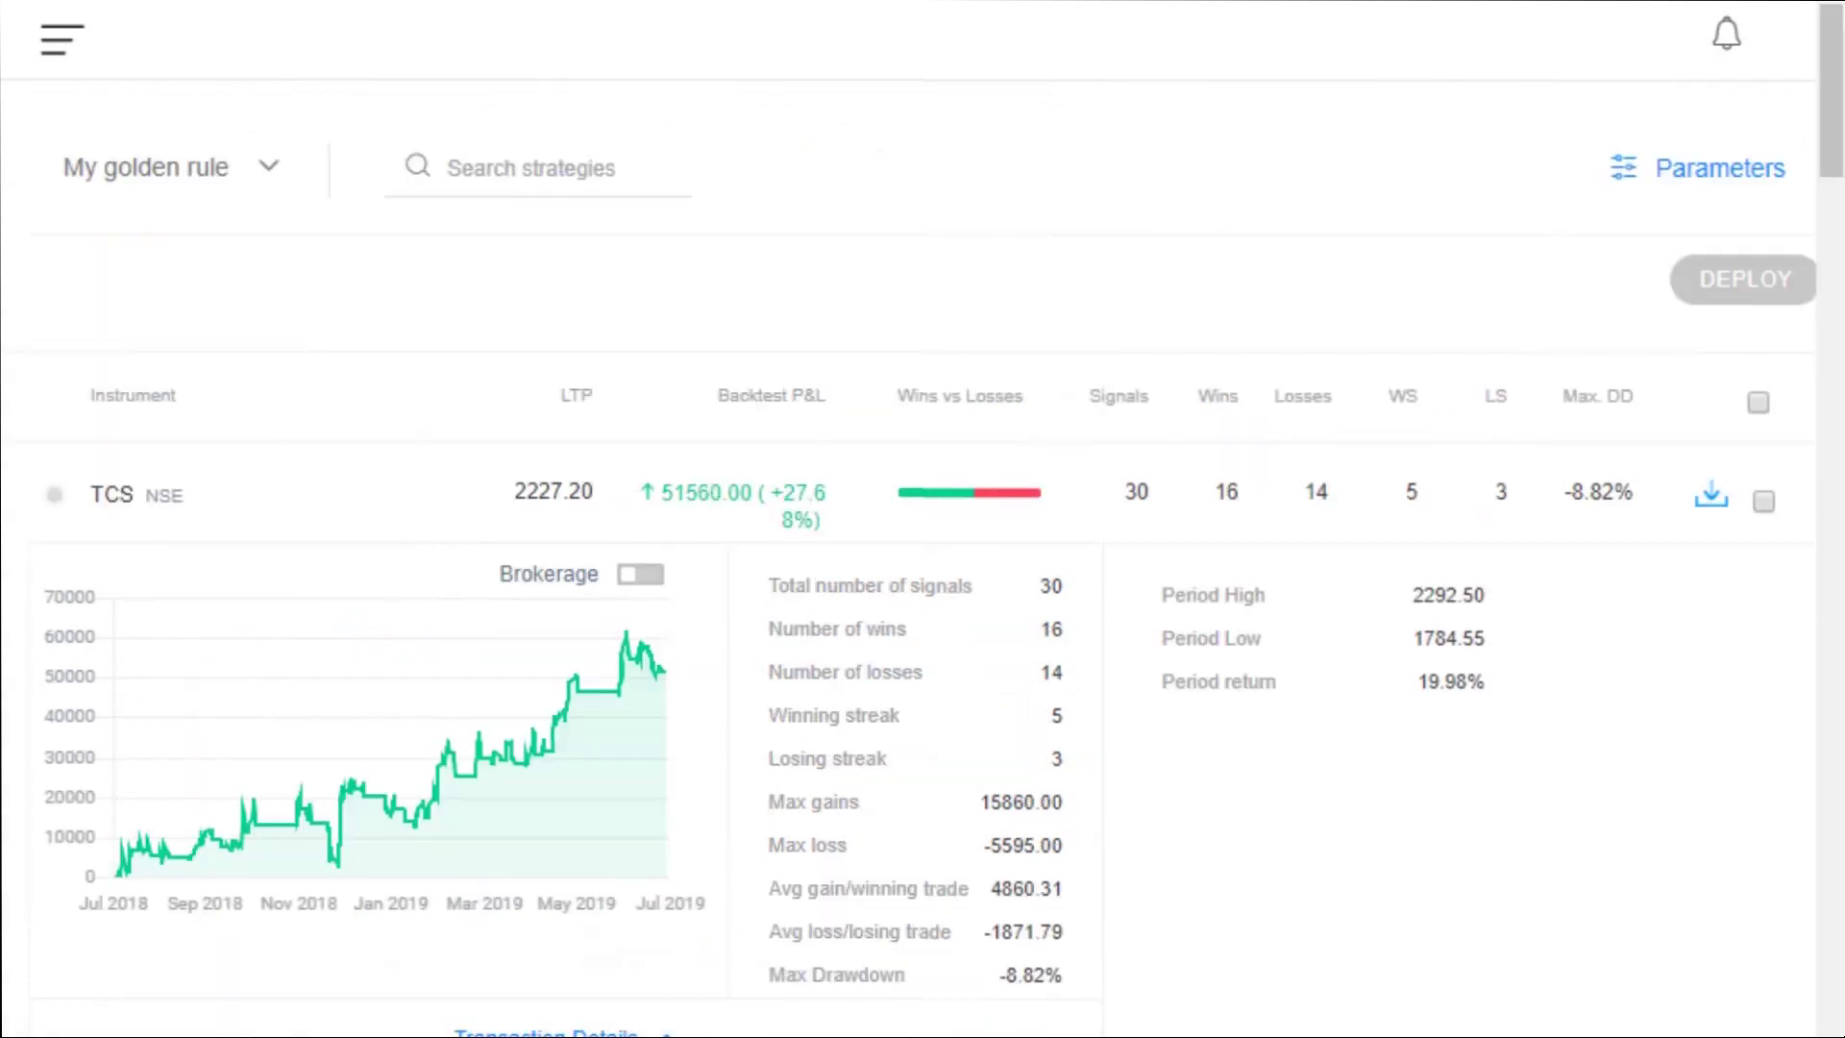
Set the backtest's start date to 30/06/2017 in the parameters and rerun the backtest for the ten instruments.
{"action": "left_click", "coordinate": [1734, 181]}
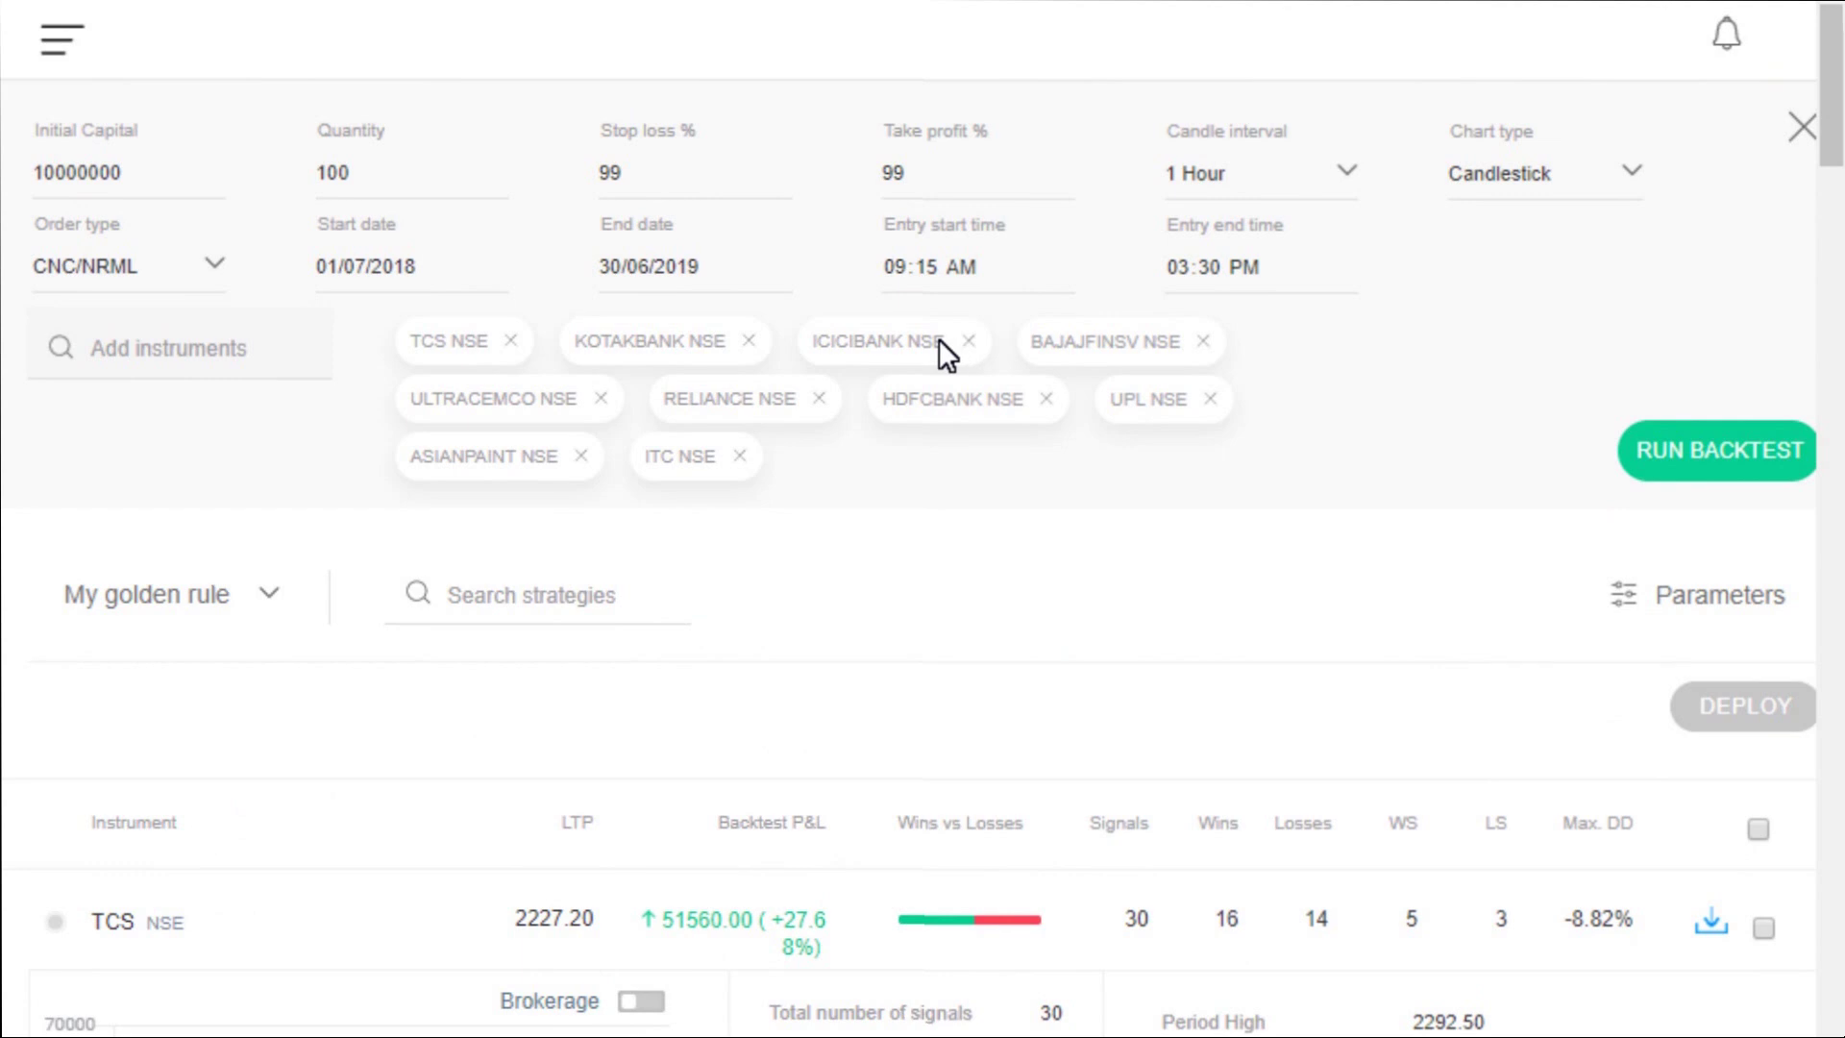
{"action": "left_click", "coordinate": [458, 269]}
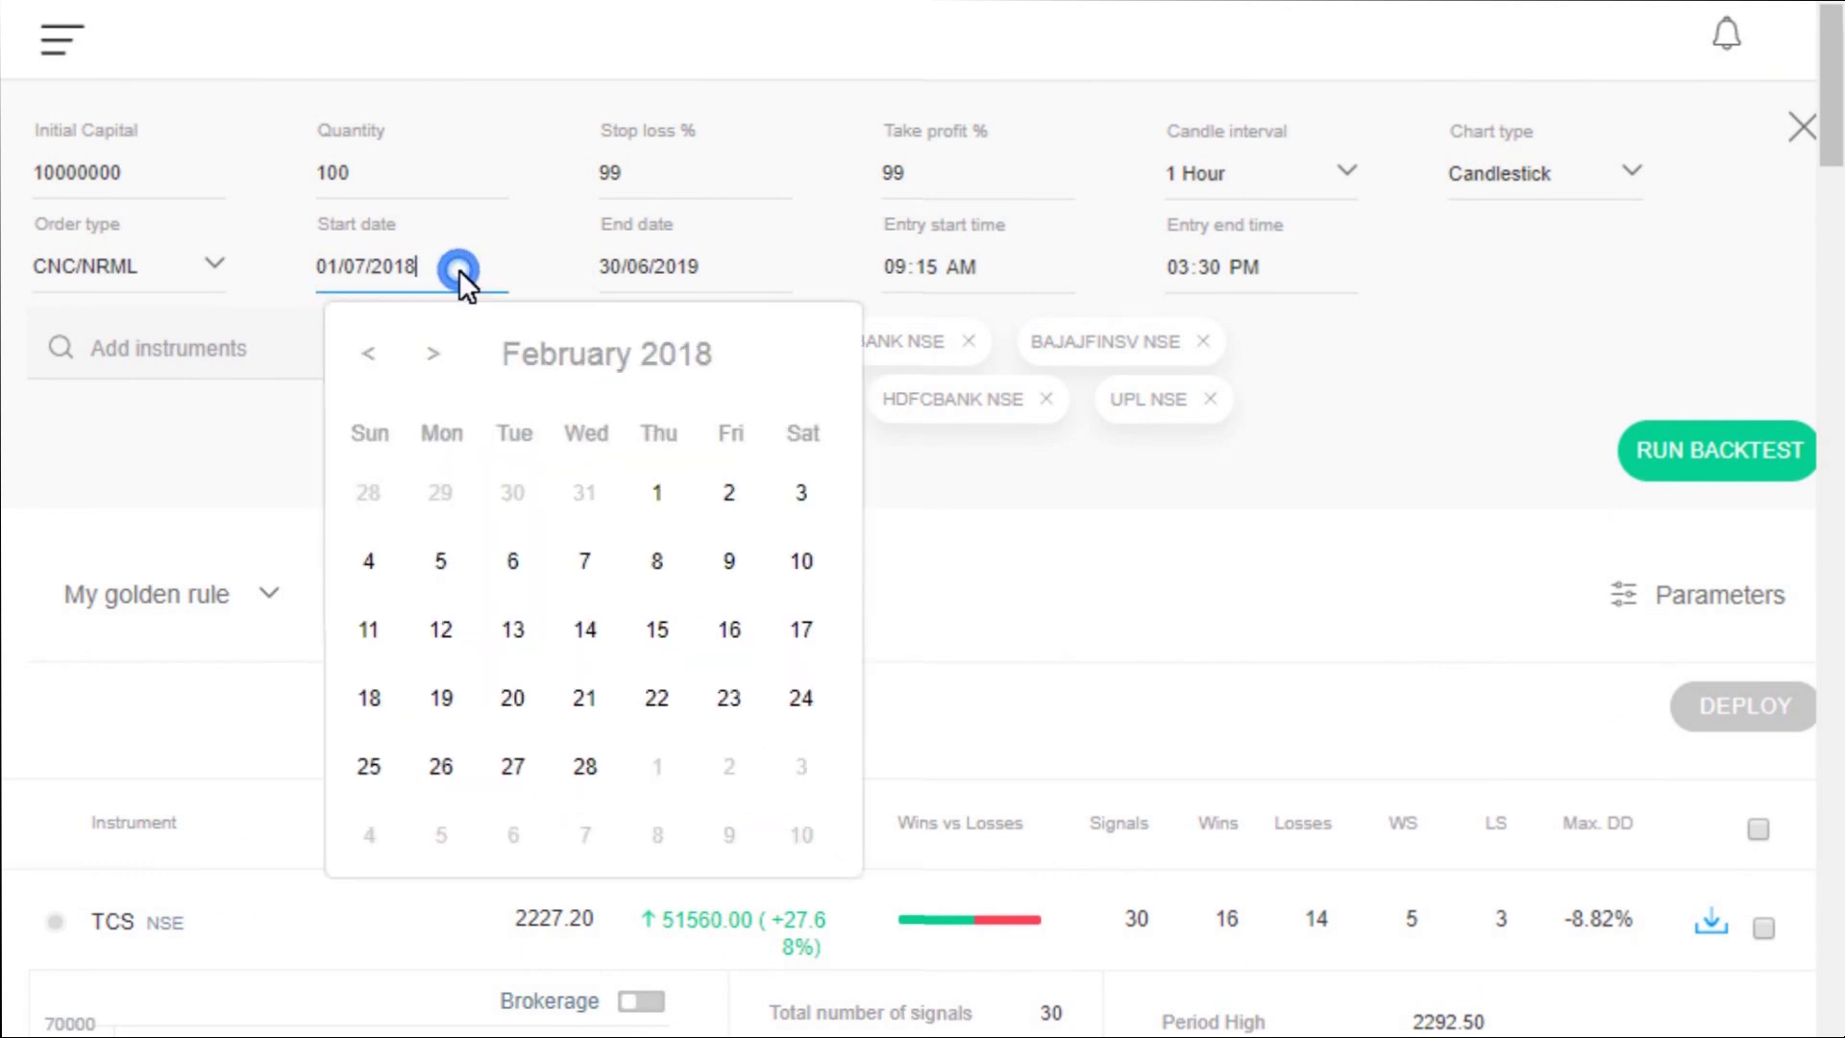
{"action": "left_click", "coordinate": [371, 368]}
{"action": "left_click", "coordinate": [370, 368]}
{"action": "left_click", "coordinate": [371, 367]}
{"action": "left_click", "coordinate": [371, 367]}
{"action": "left_click", "coordinate": [371, 367]}
{"action": "left_click", "coordinate": [371, 367]}
{"action": "left_click", "coordinate": [371, 367]}
{"action": "left_click", "coordinate": [371, 367]}
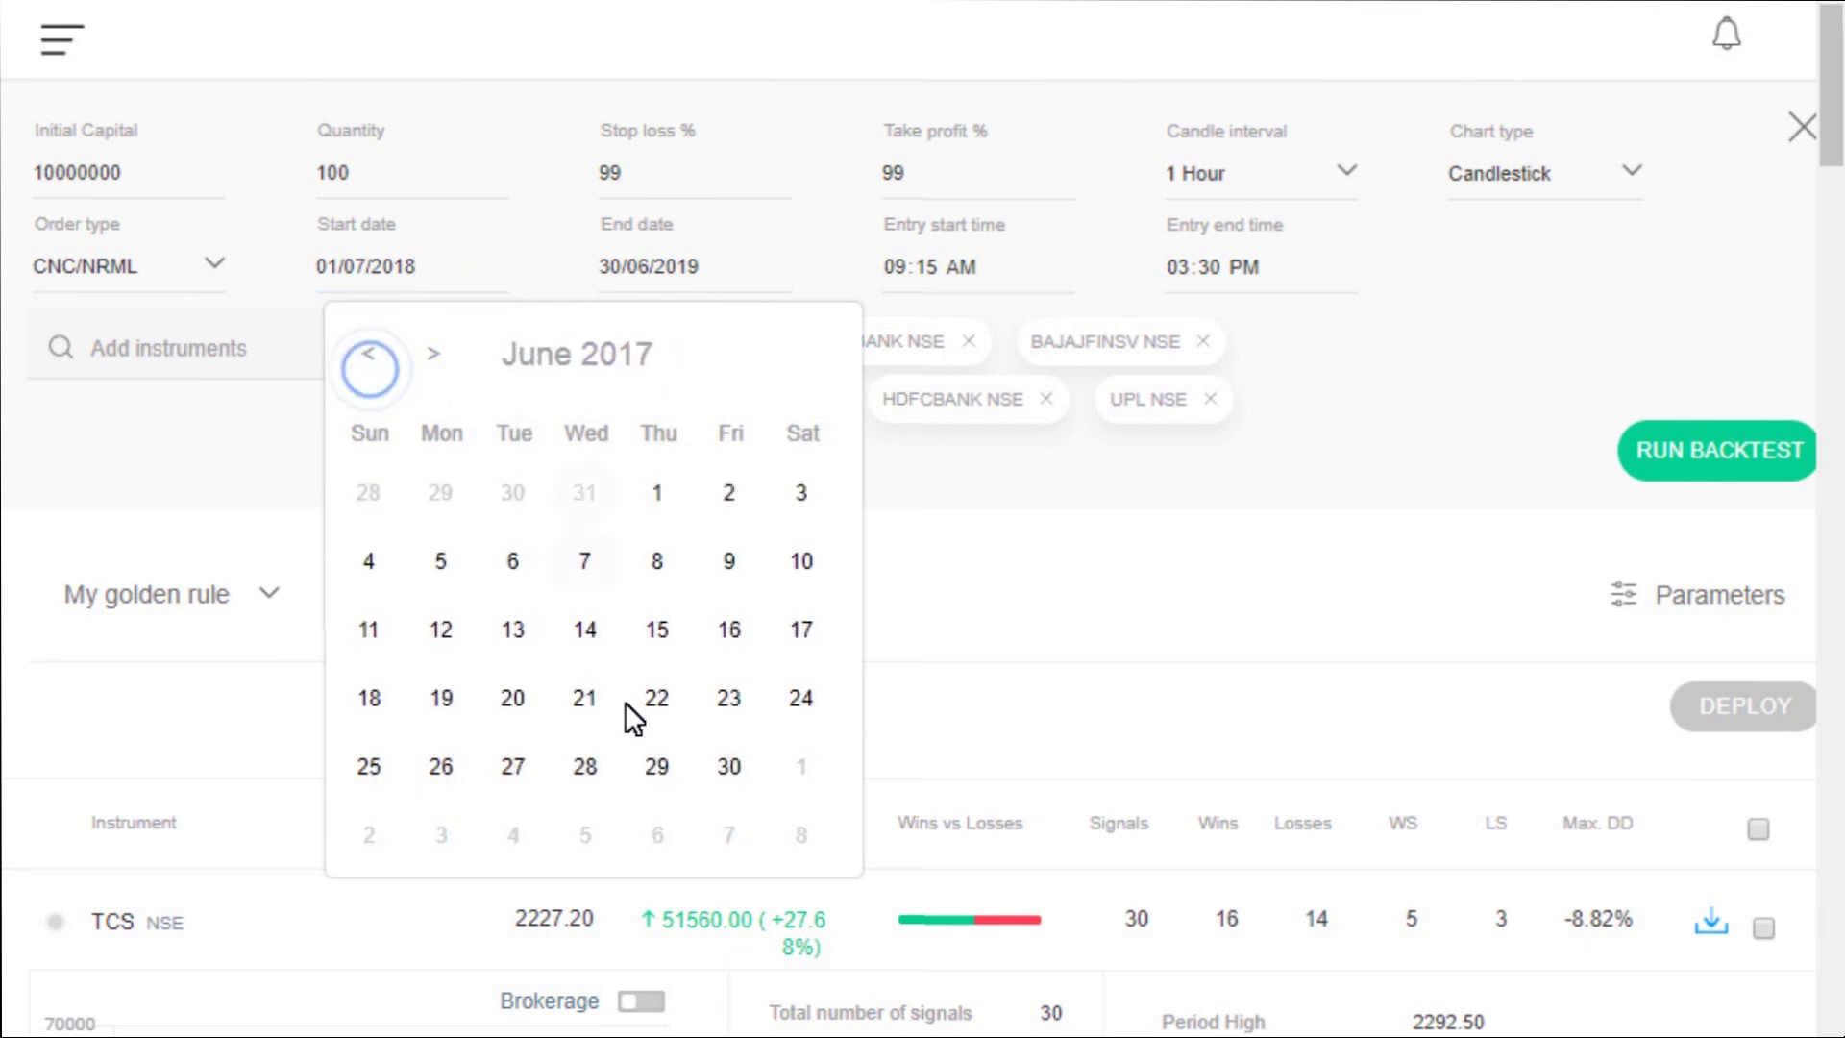
{"action": "left_click", "coordinate": [728, 759]}
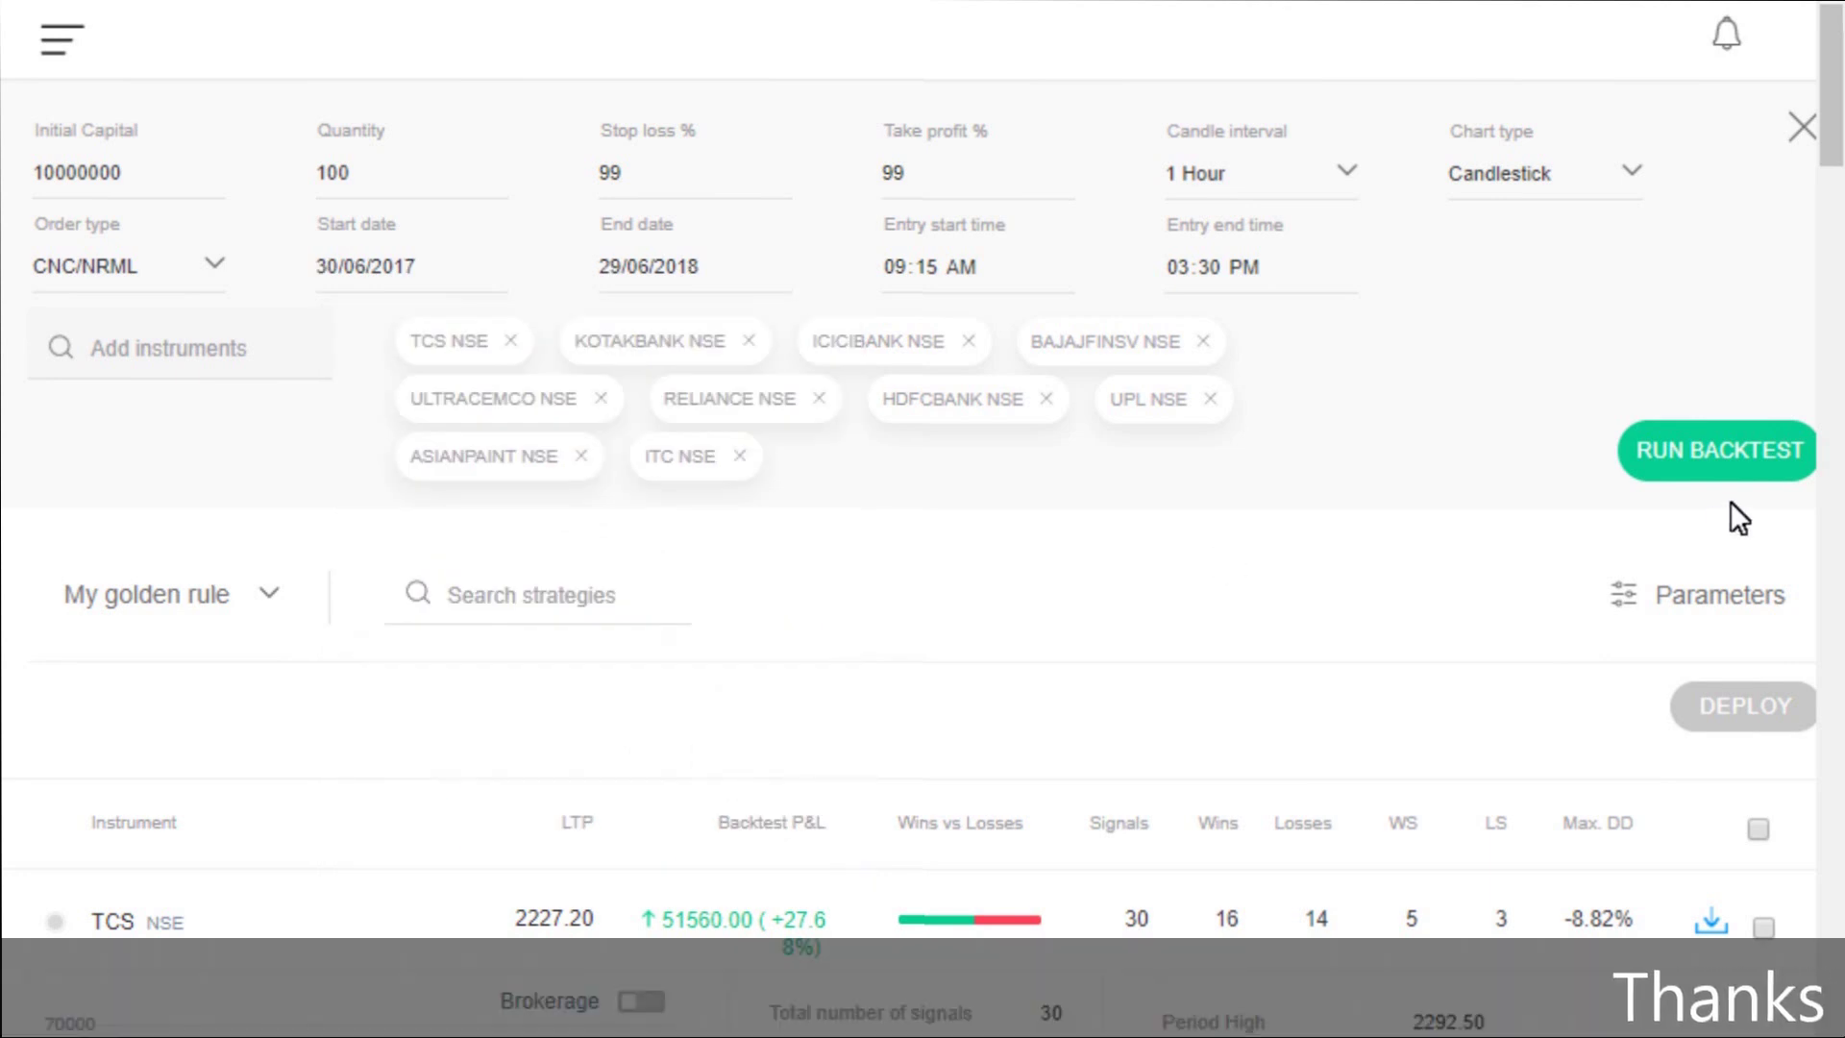
{"action": "left_click", "coordinate": [1741, 466]}
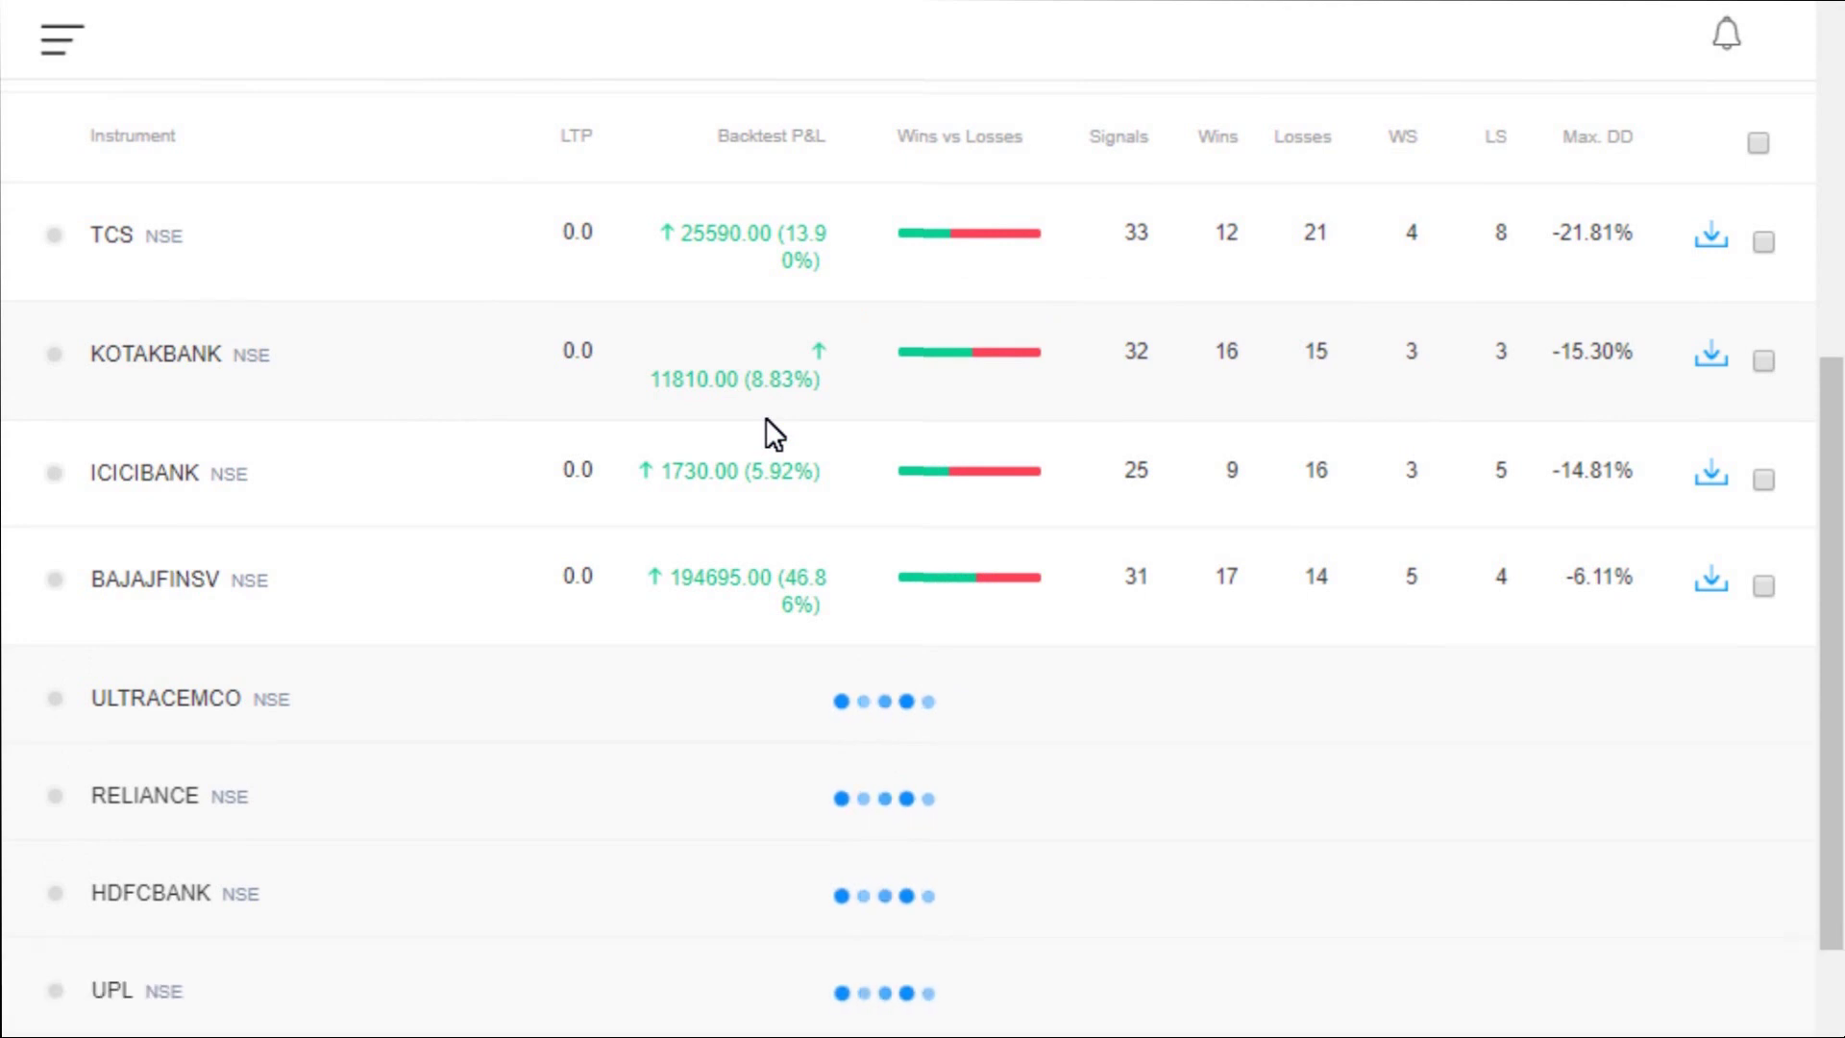
{"action": "scroll", "coordinate": [922, 558], "scroll_direction": "down", "scroll_amount": 1}
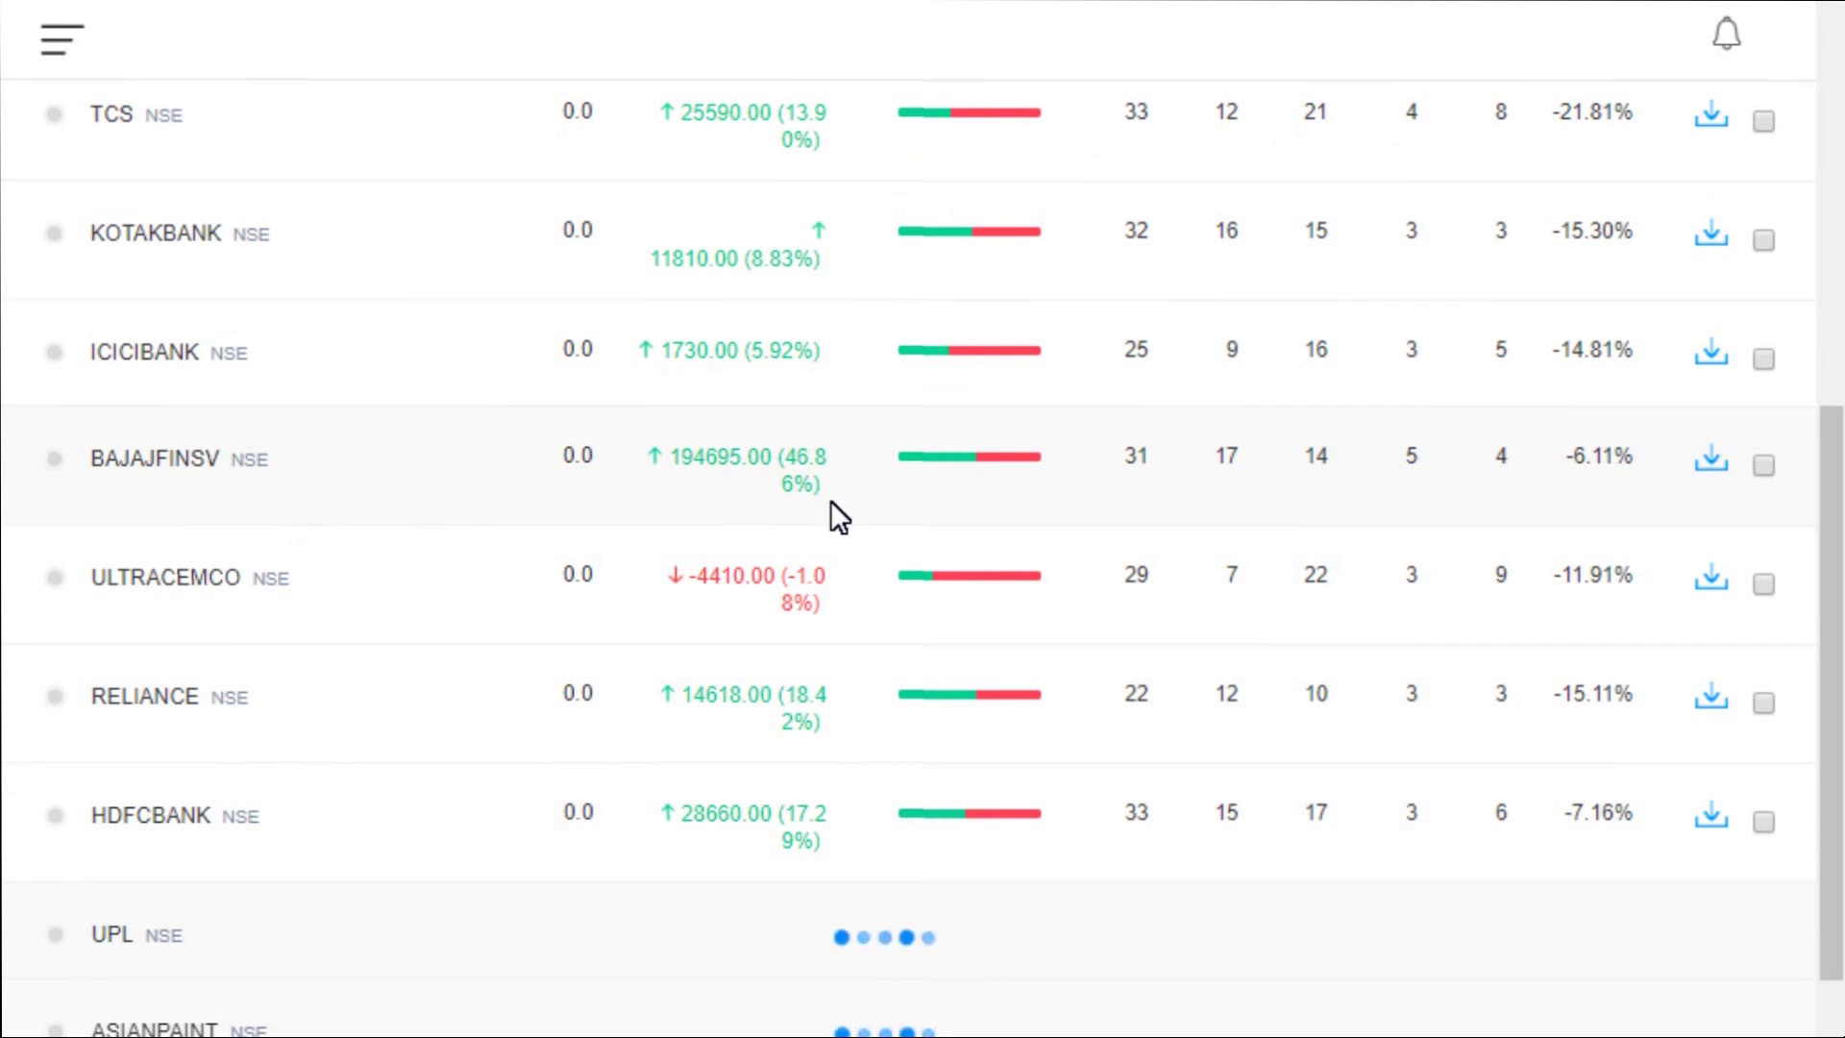
Review the P&L, wins, losses and maximum drawdown of the ten instruments for the 30/06/2017 to 29/06/2018 backtest.
{"action": "scroll", "coordinate": [839, 490], "scroll_direction": "down", "scroll_amount": 2}
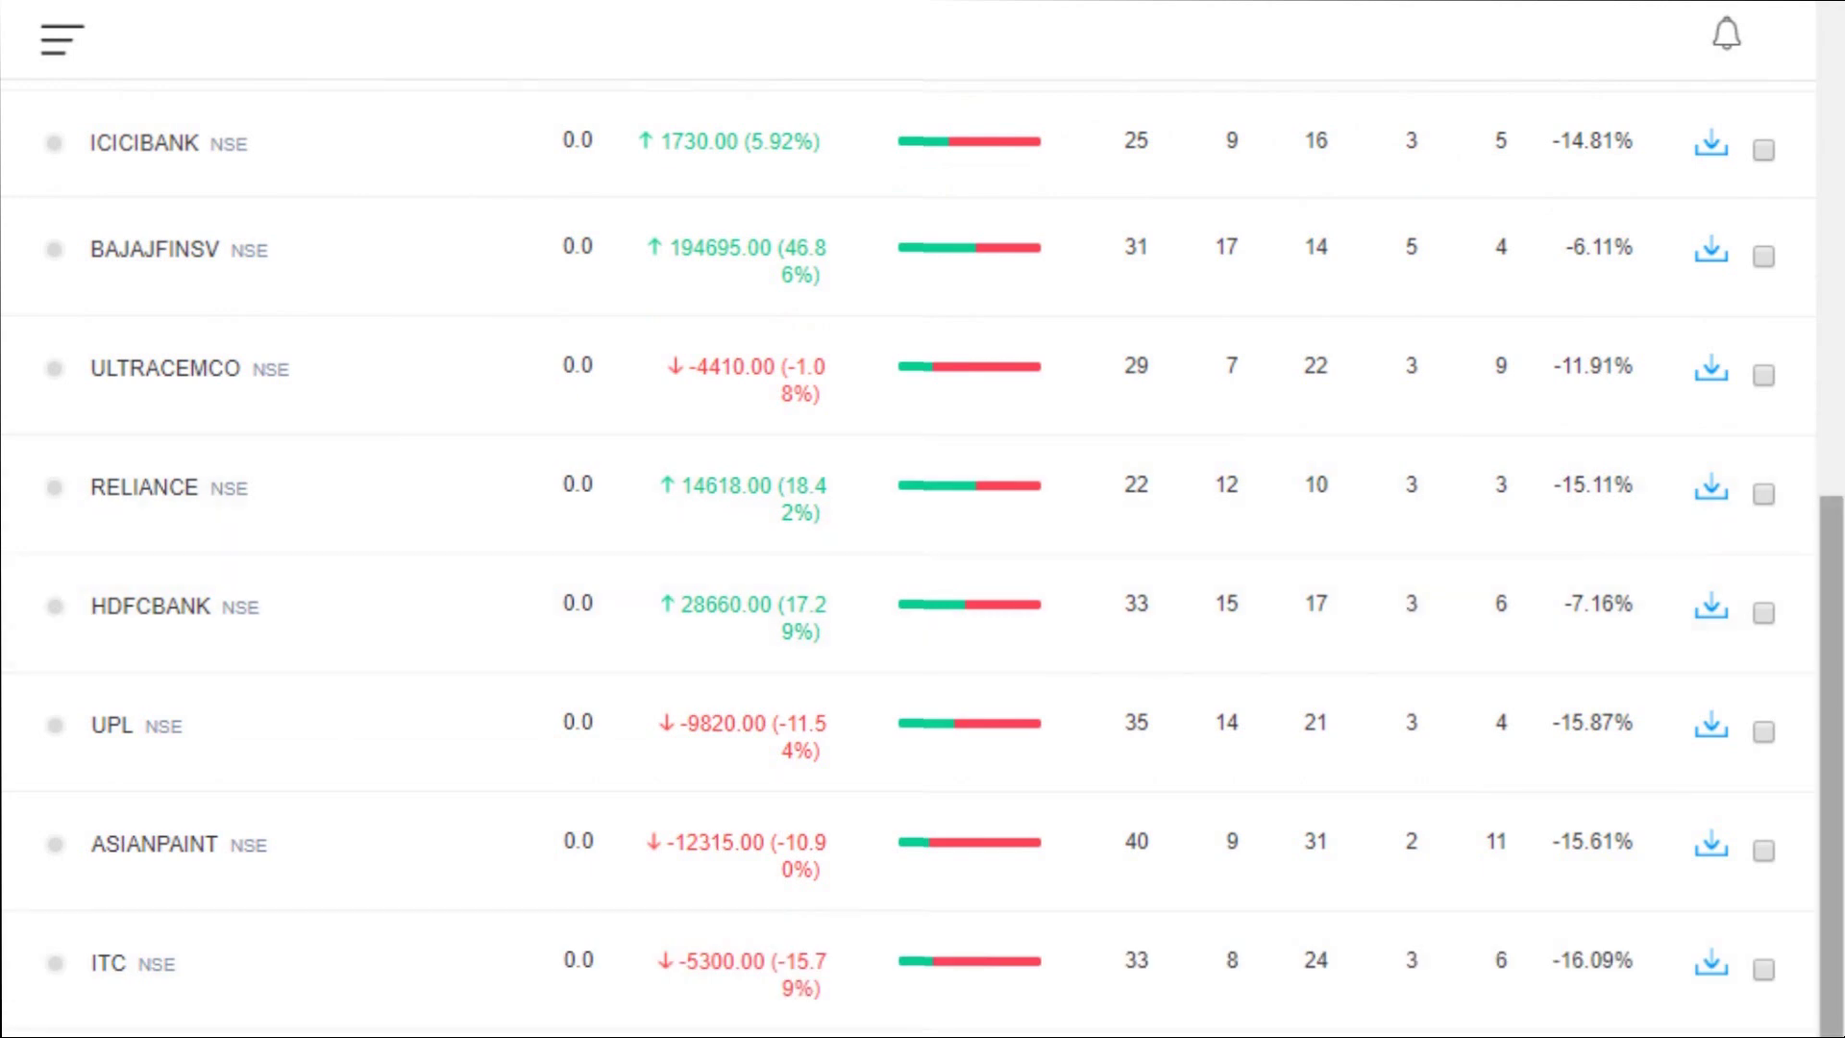
{"action": "scroll", "coordinate": [922, 538], "scroll_direction": "down", "scroll_amount": 1}
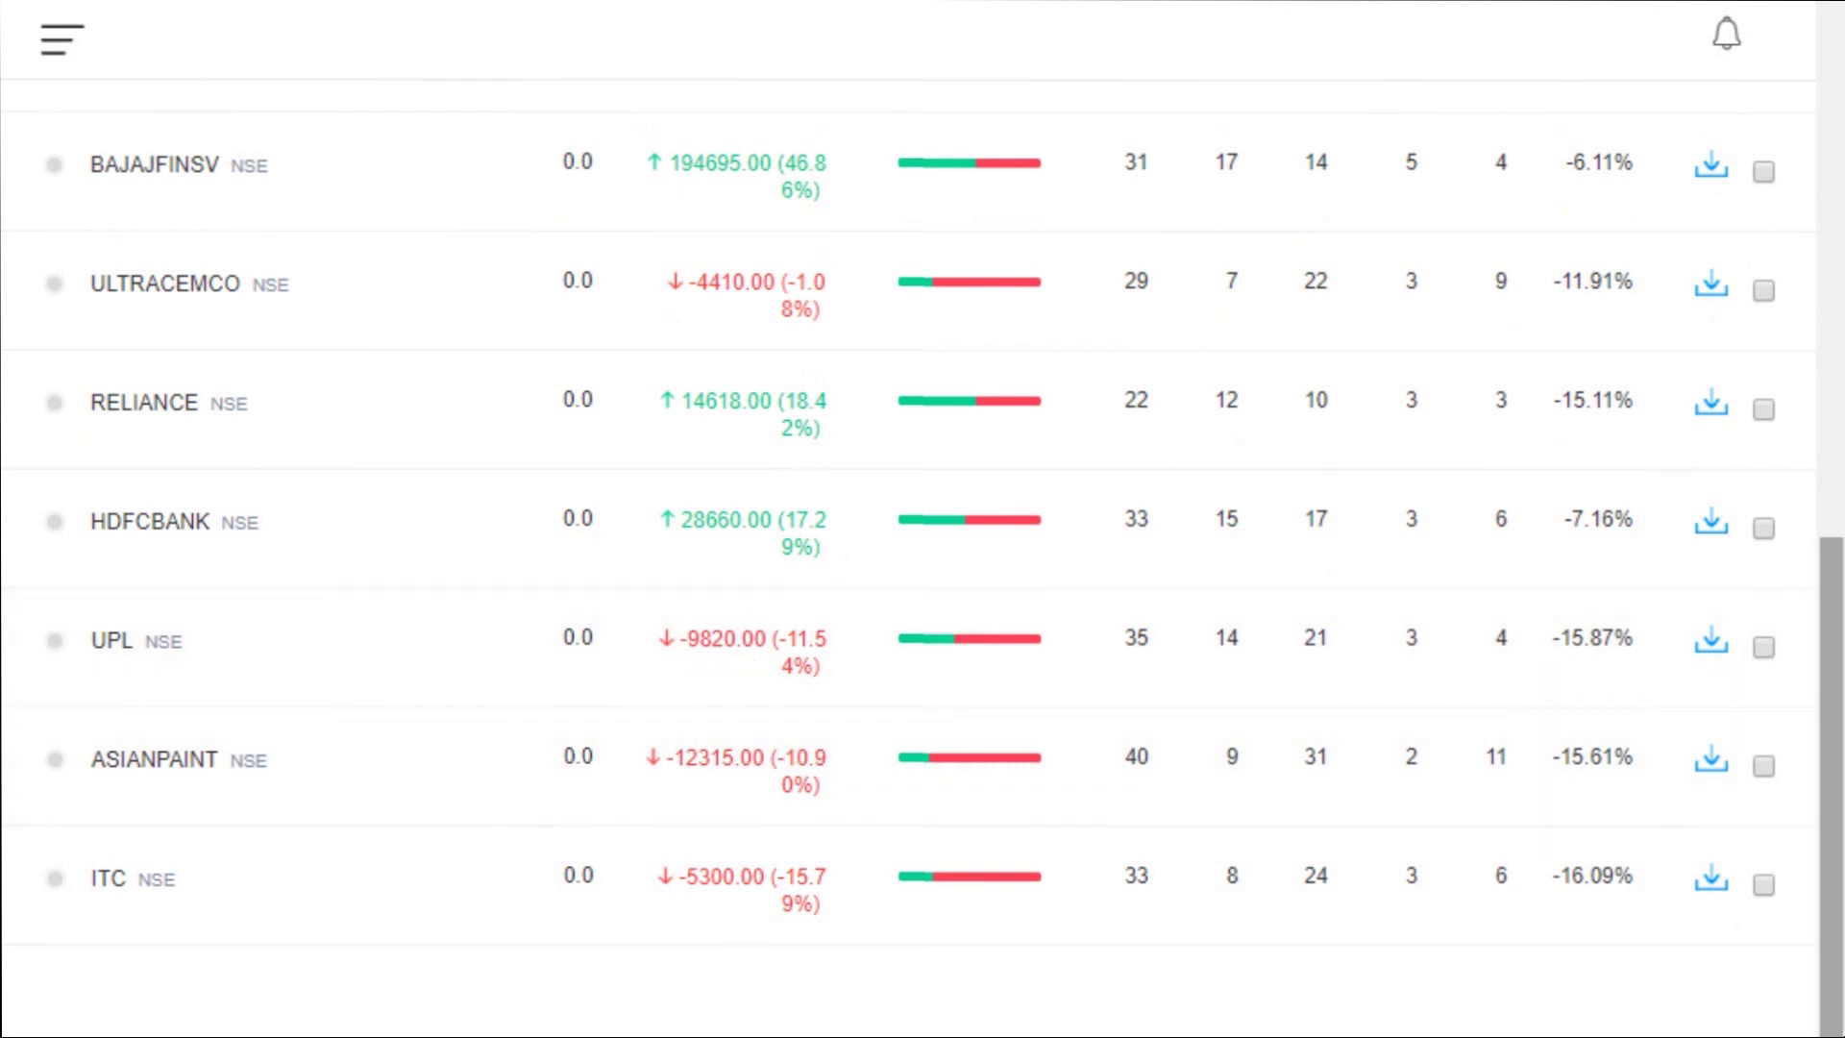
{"action": "scroll", "coordinate": [1811, 495], "scroll_direction": "up", "scroll_amount": 4}
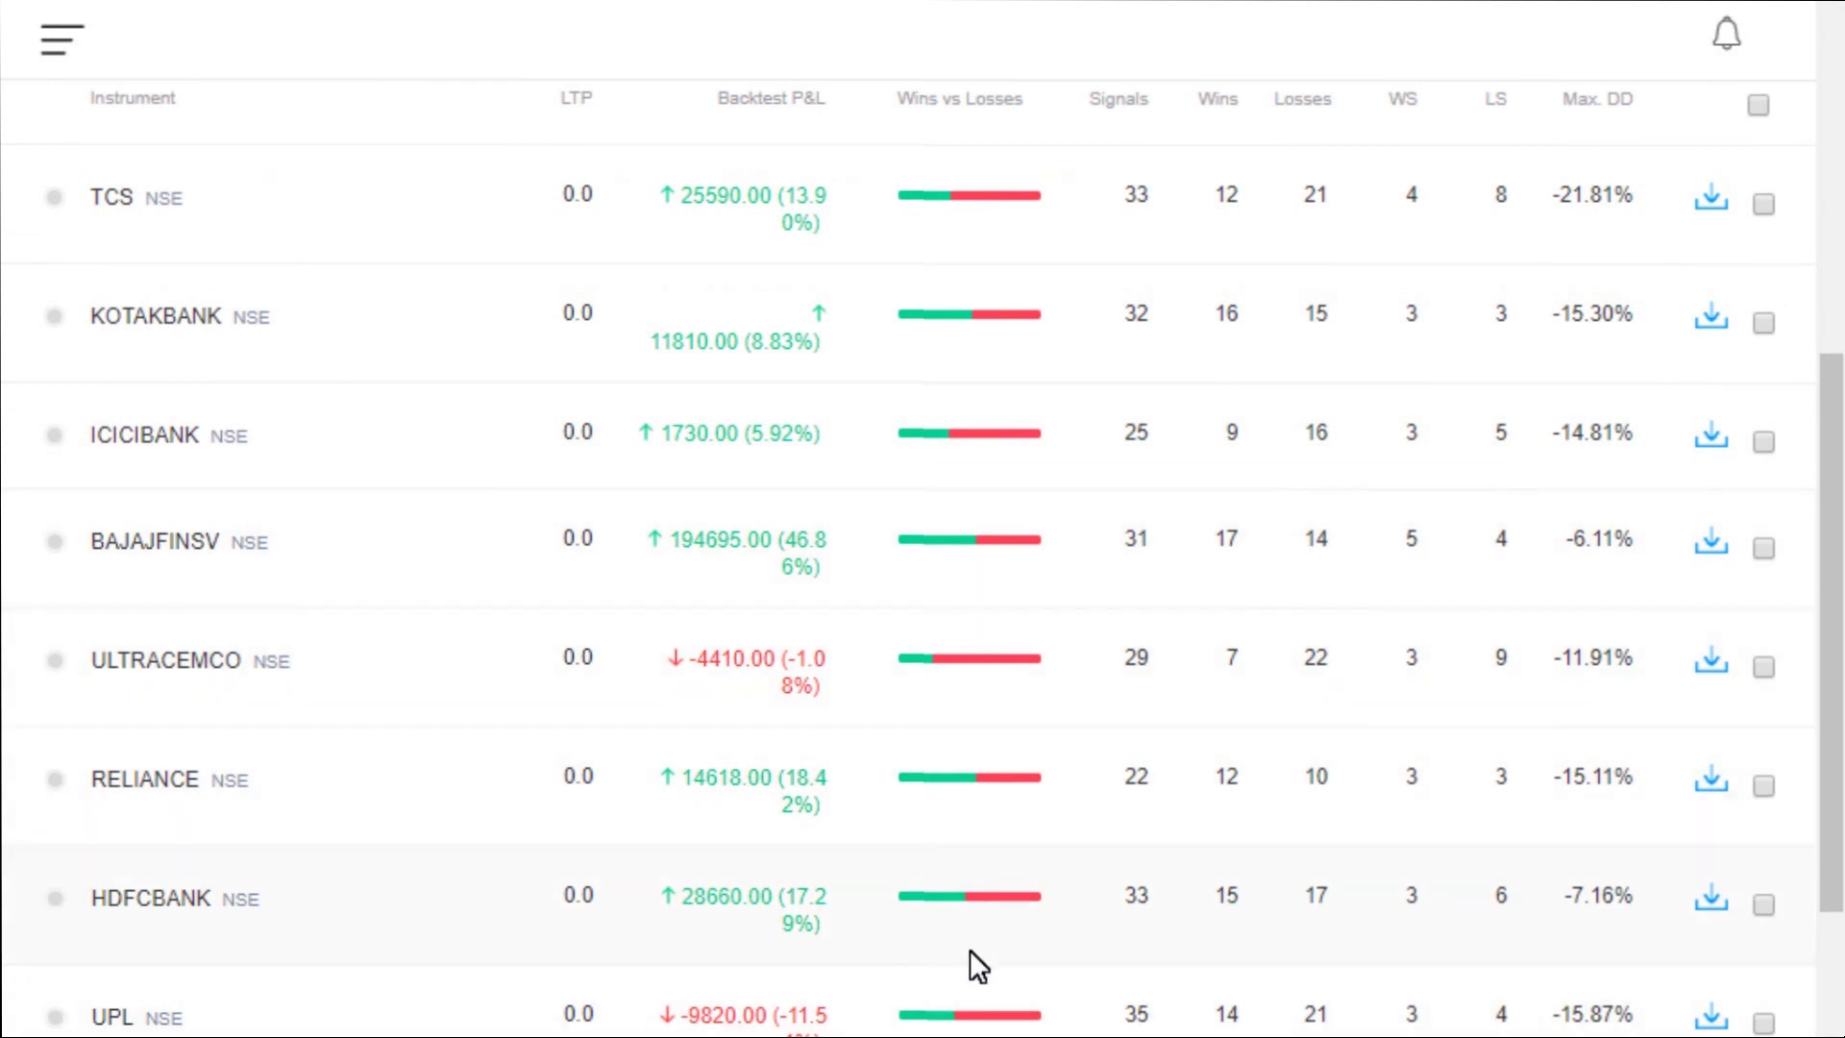
{"action": "left_click_drag", "start_coordinate": [1830, 528], "coordinate": [1832, 487]}
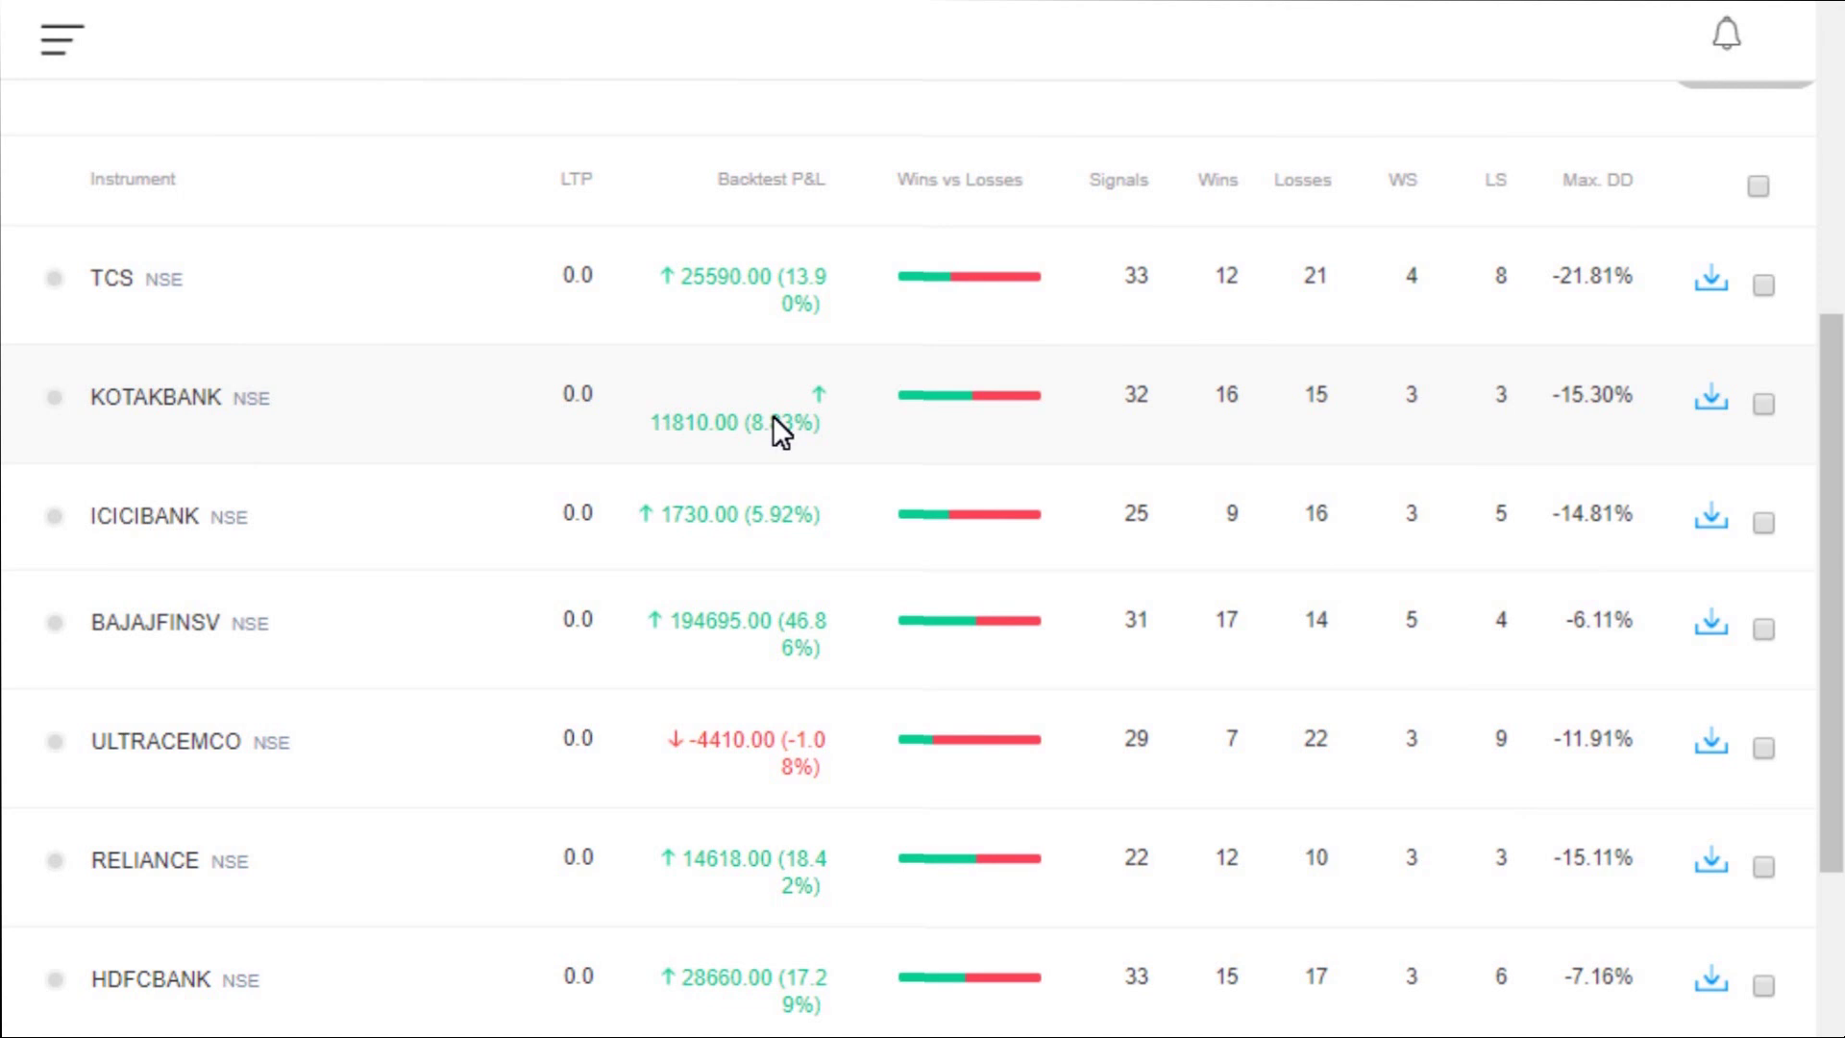
Set the backtest's start date to 30/06/2016 and rerun the backtest for the ten instruments.
{"action": "scroll", "coordinate": [289, 433], "scroll_direction": "up", "scroll_amount": 6}
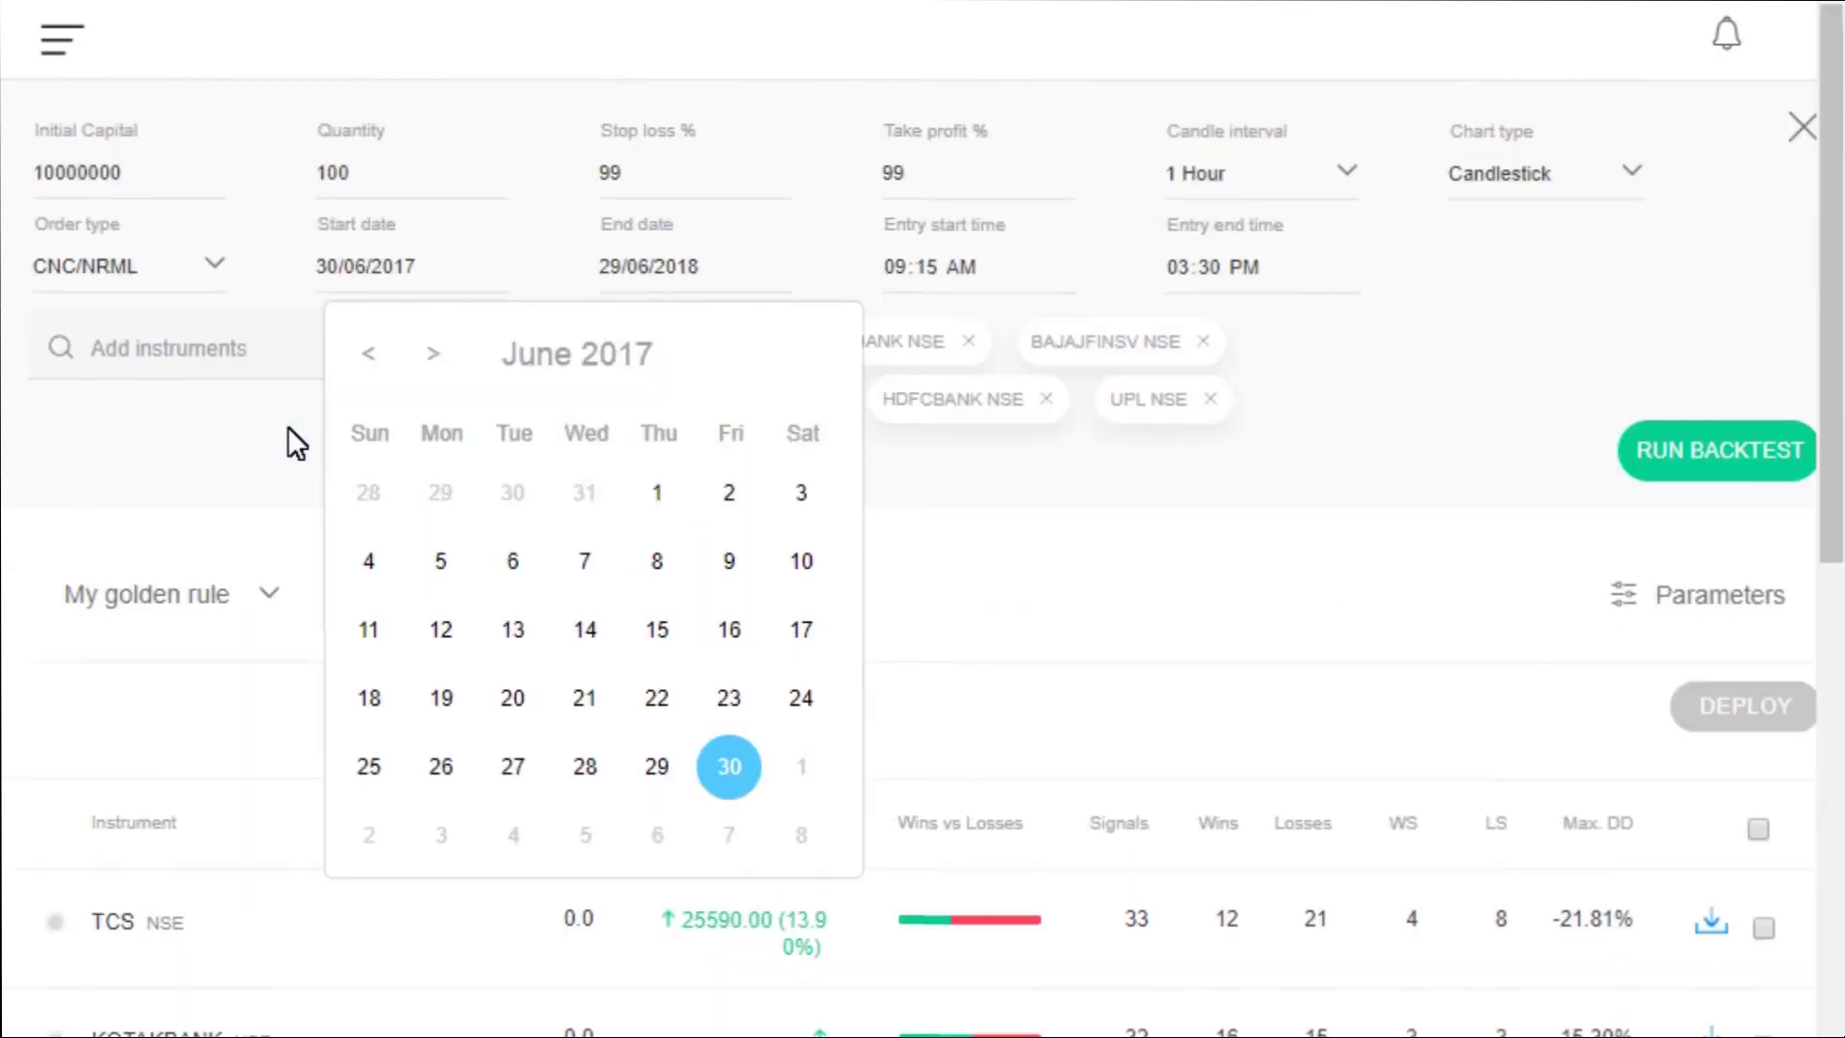
{"action": "left_click", "coordinate": [369, 351]}
{"action": "left_click", "coordinate": [369, 351]}
{"action": "left_click", "coordinate": [369, 352]}
{"action": "left_click", "coordinate": [369, 352]}
{"action": "left_click", "coordinate": [369, 352]}
{"action": "left_click", "coordinate": [370, 350]}
{"action": "left_click", "coordinate": [370, 350]}
{"action": "left_click", "coordinate": [370, 350]}
{"action": "left_click", "coordinate": [370, 350]}
{"action": "left_click", "coordinate": [370, 349]}
{"action": "left_click", "coordinate": [370, 349]}
{"action": "left_click", "coordinate": [370, 349]}
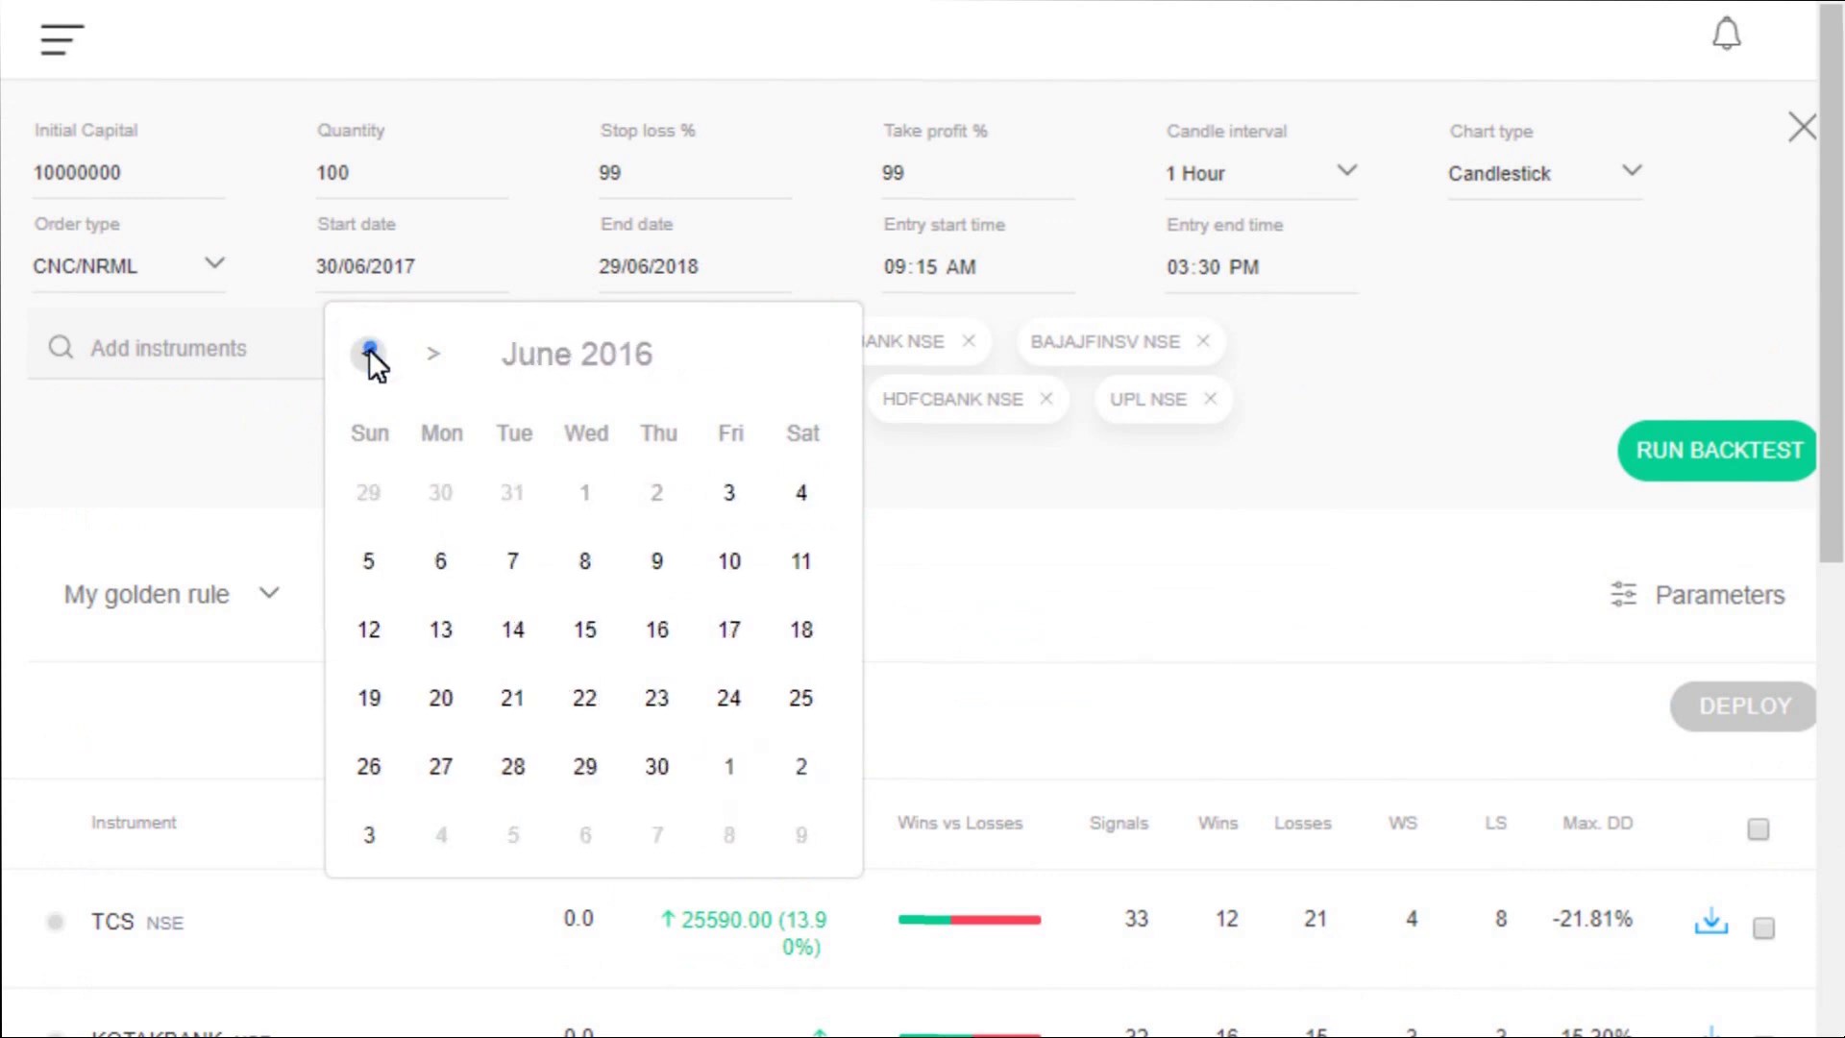
{"action": "left_click", "coordinate": [658, 764]}
{"action": "left_click", "coordinate": [1663, 442]}
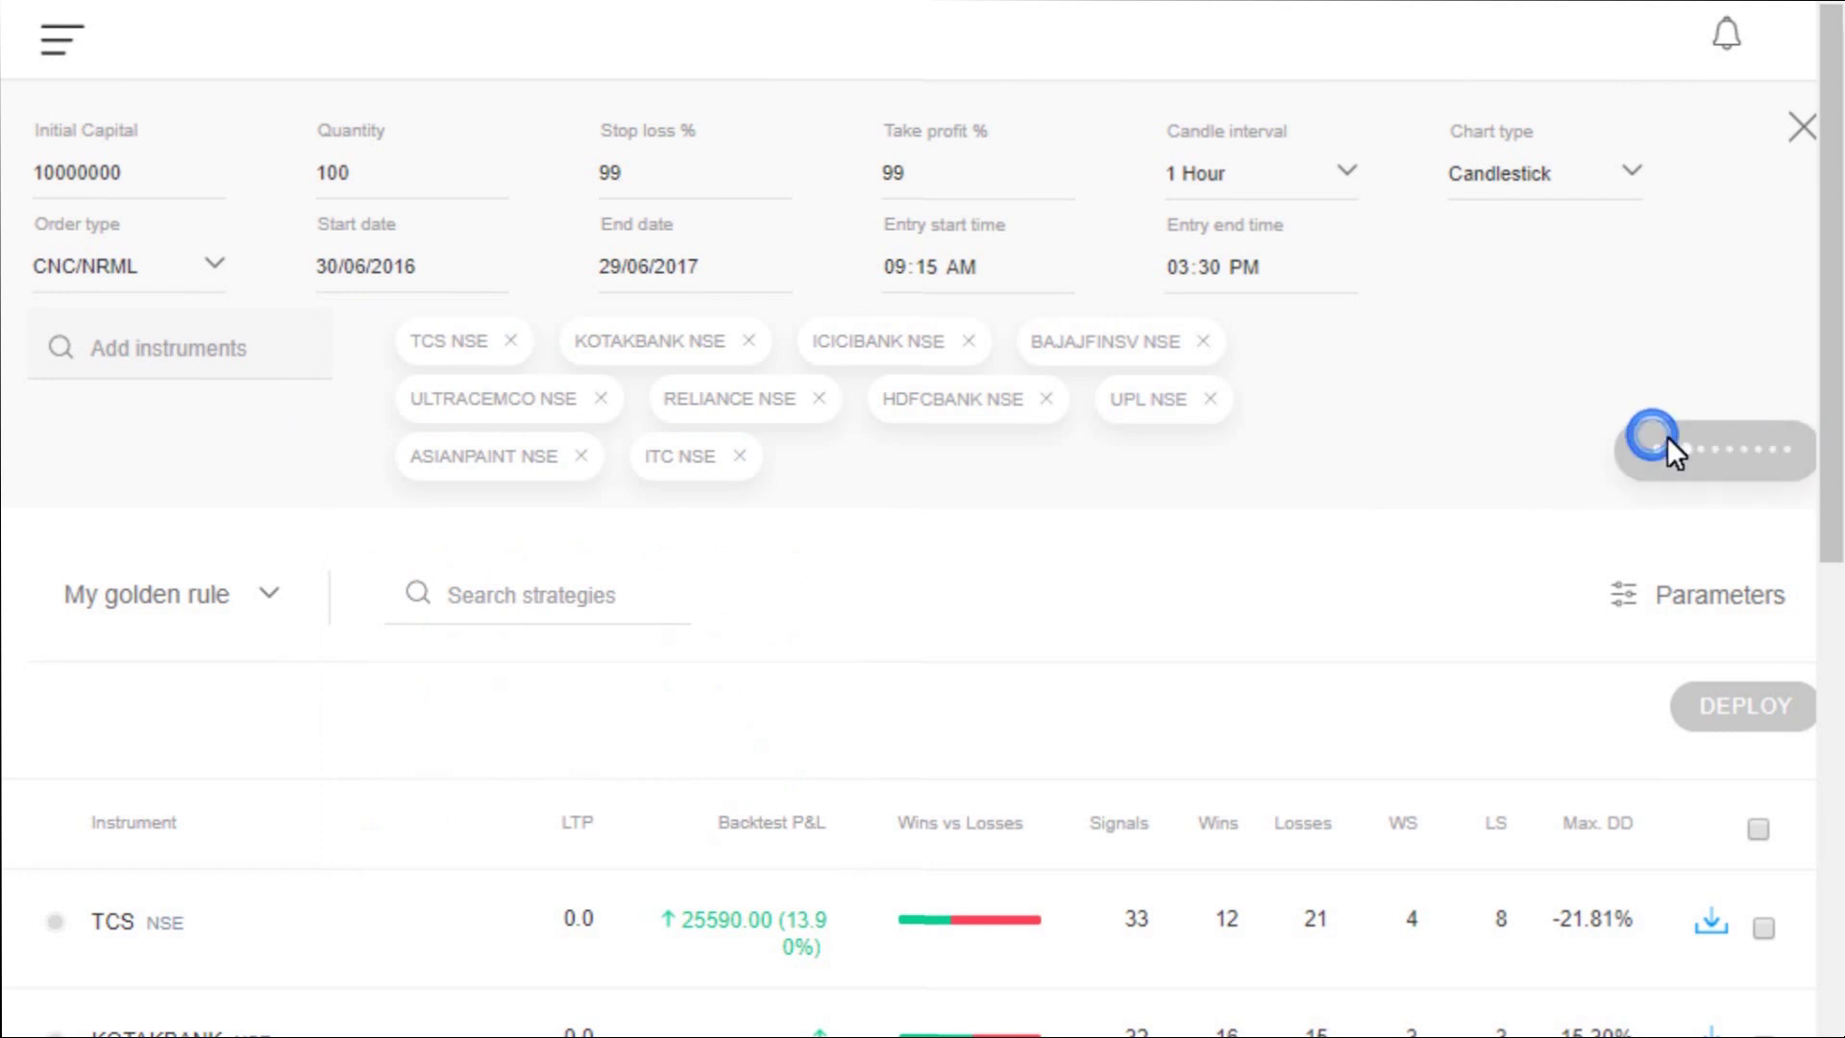
{"action": "left_click_drag", "start_coordinate": [1833, 292], "coordinate": [1841, 486]}
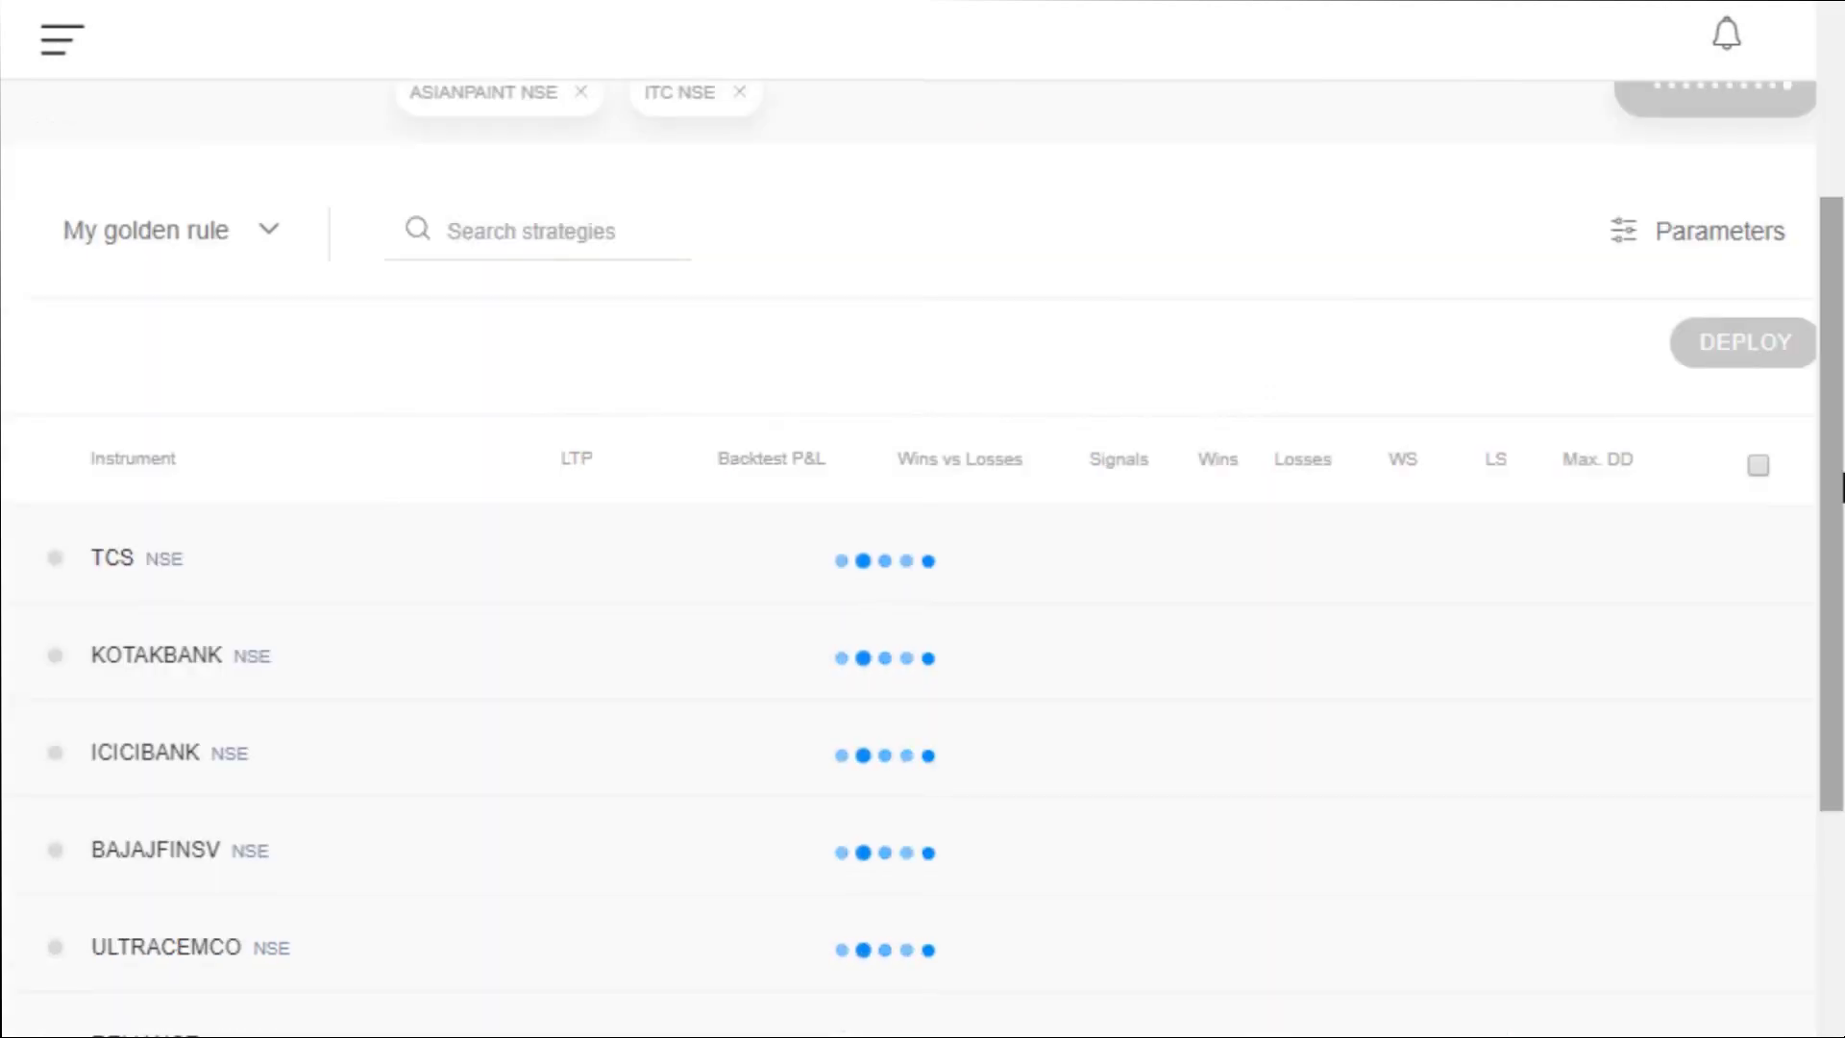